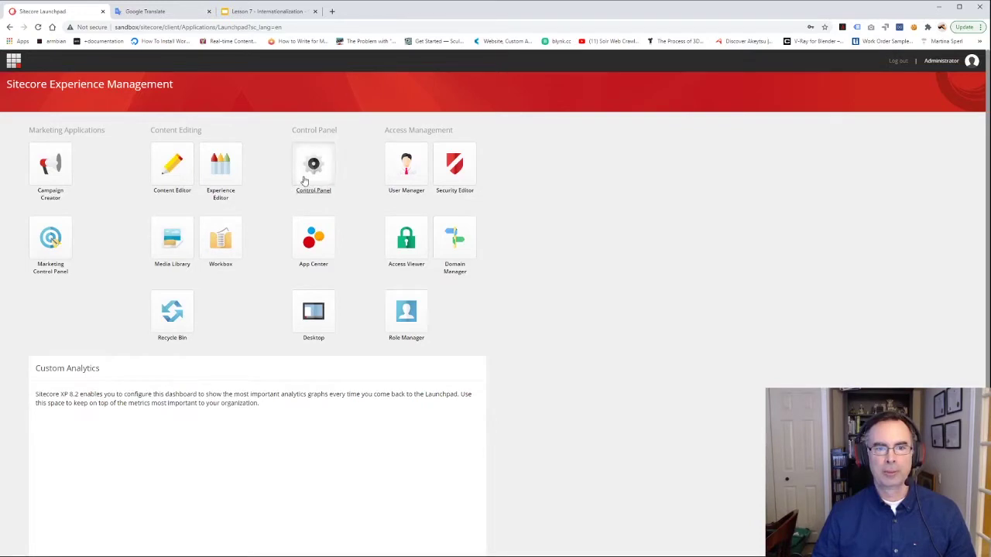
Step: Add Spanish (Spain, International Sort) as a new site language, keeping its suggested codes, encoding and spellchecker file
left_click(305, 182)
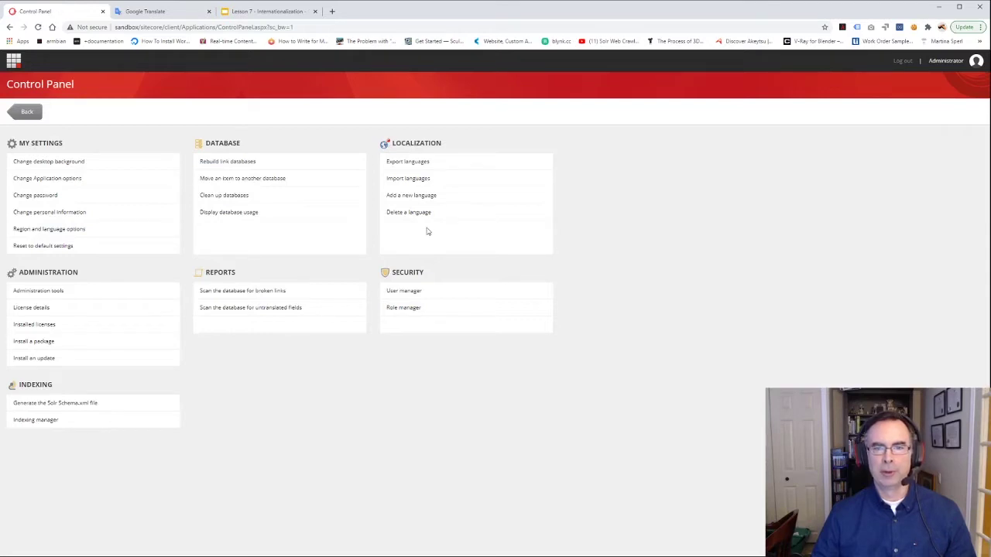
left_click(411, 198)
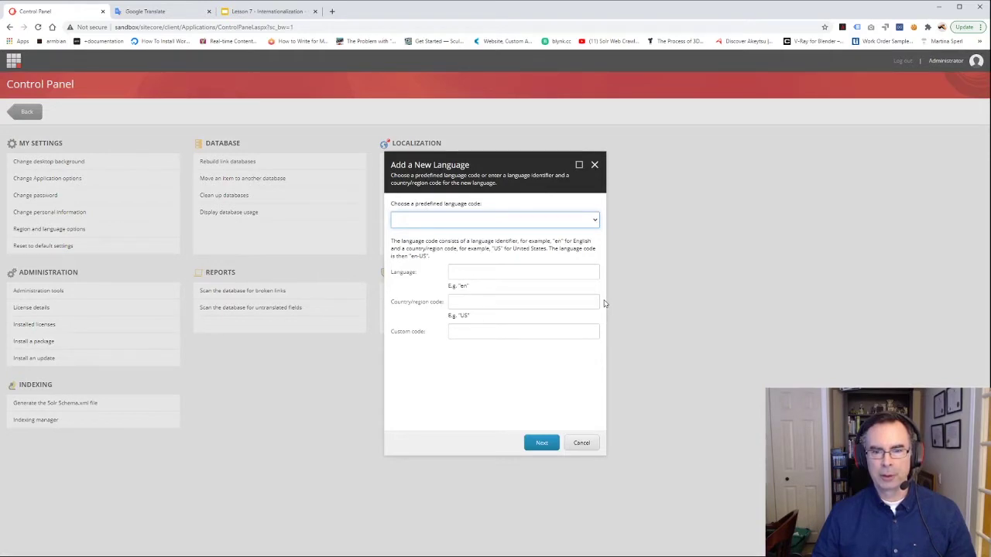
left_click(475, 263)
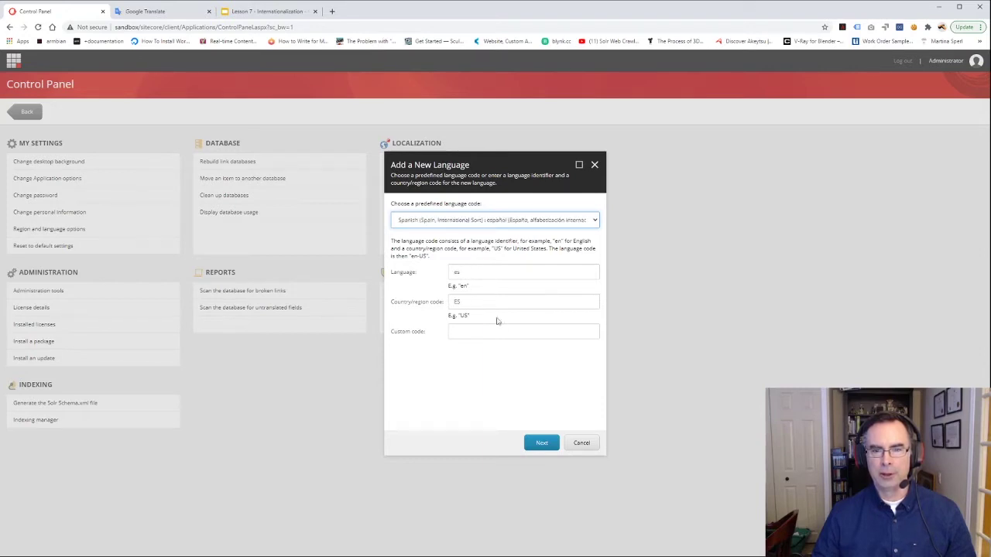
left_click(542, 442)
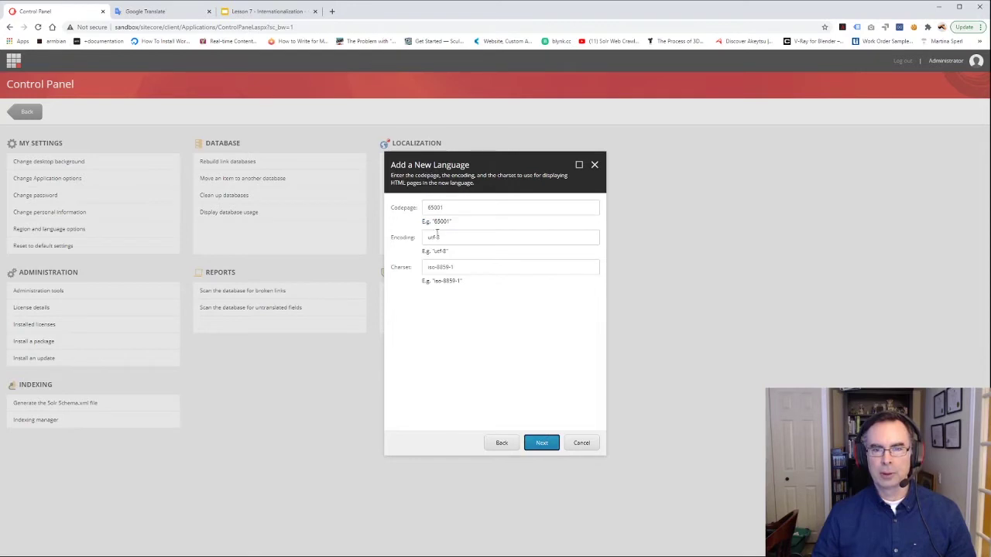
left_click(542, 442)
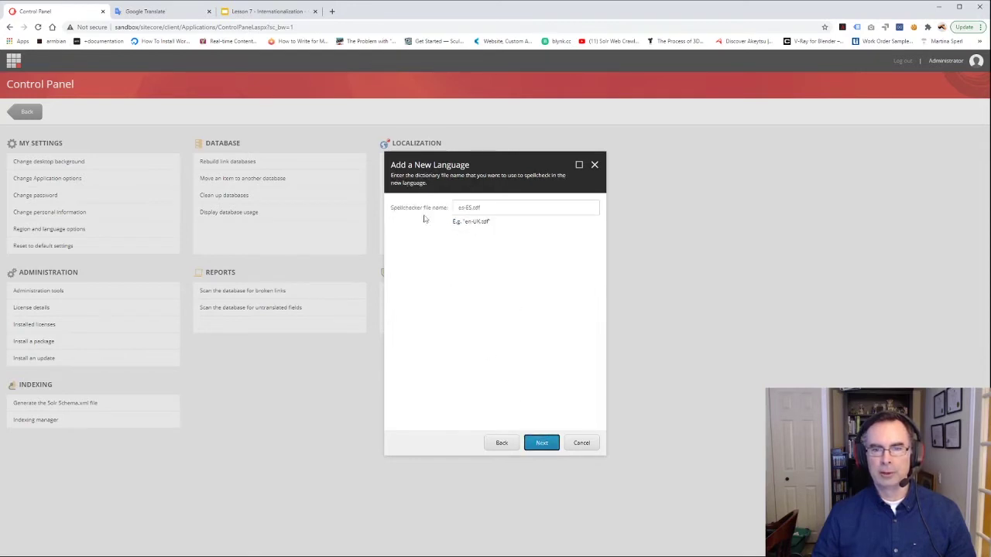
left_click(541, 443)
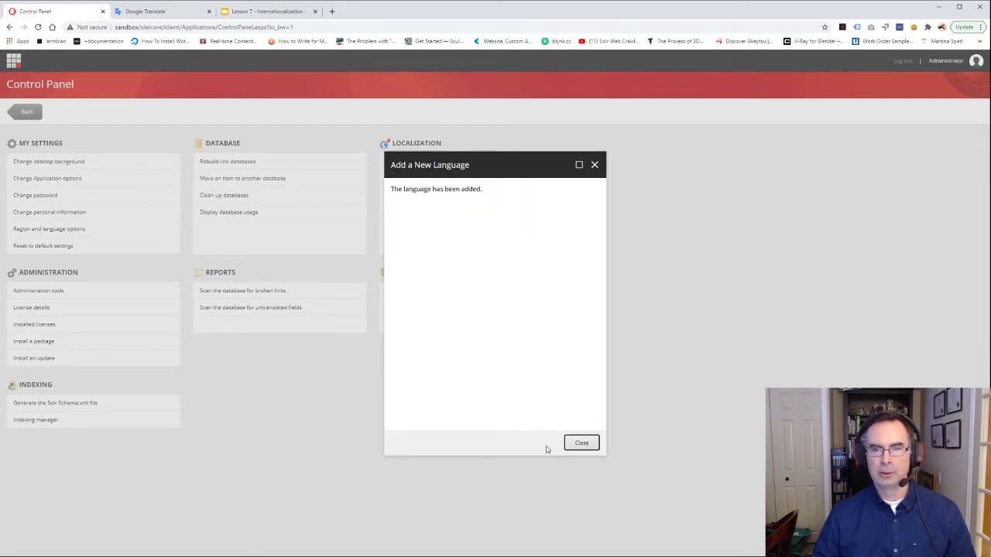
left_click(591, 446)
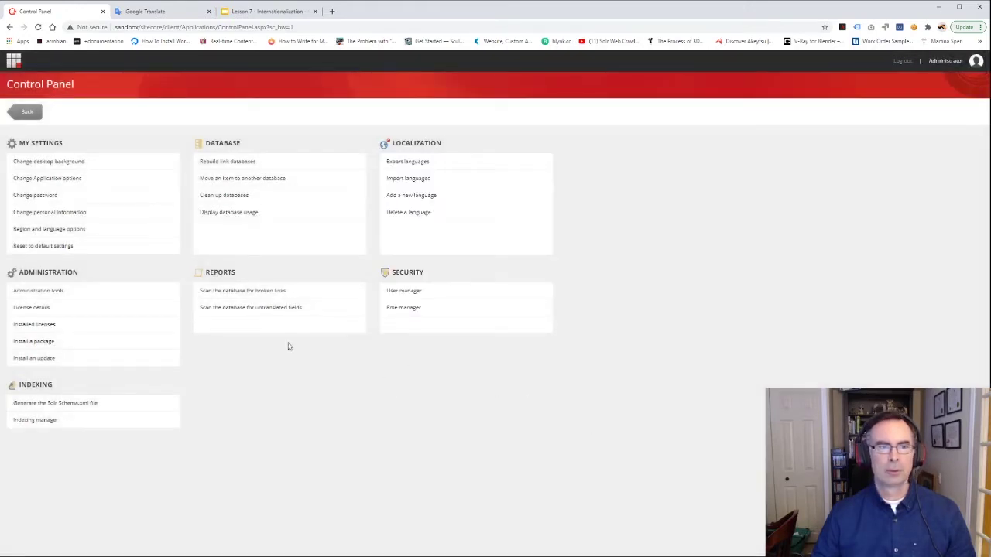
Step: Log out of the administrator account and log in as ContentAuthor with the account password
left_click(13, 62)
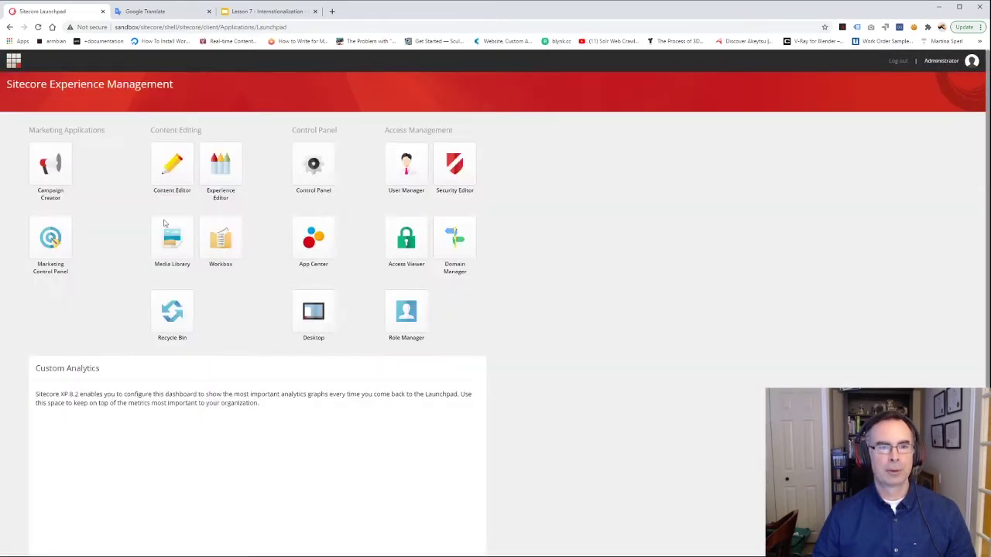
left_click(895, 65)
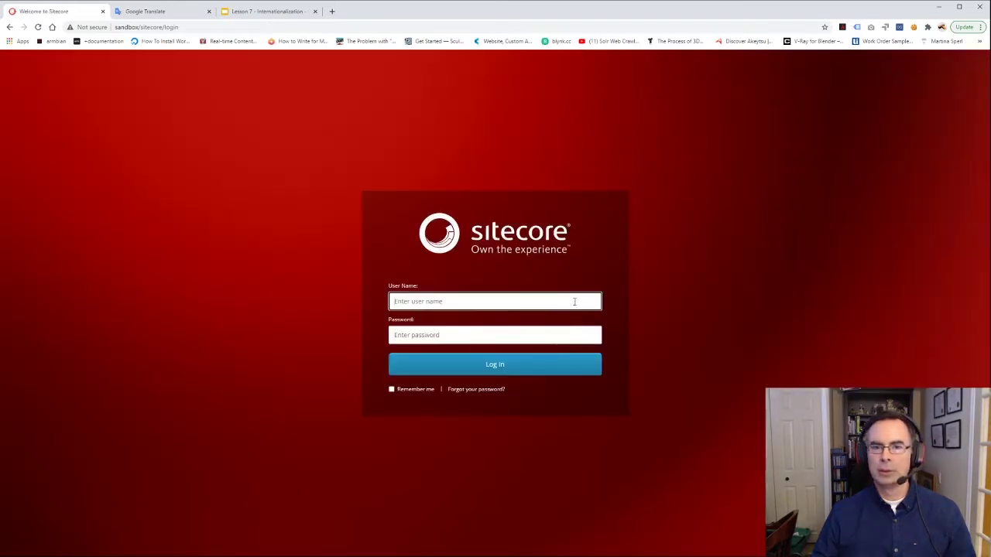
type("Cont")
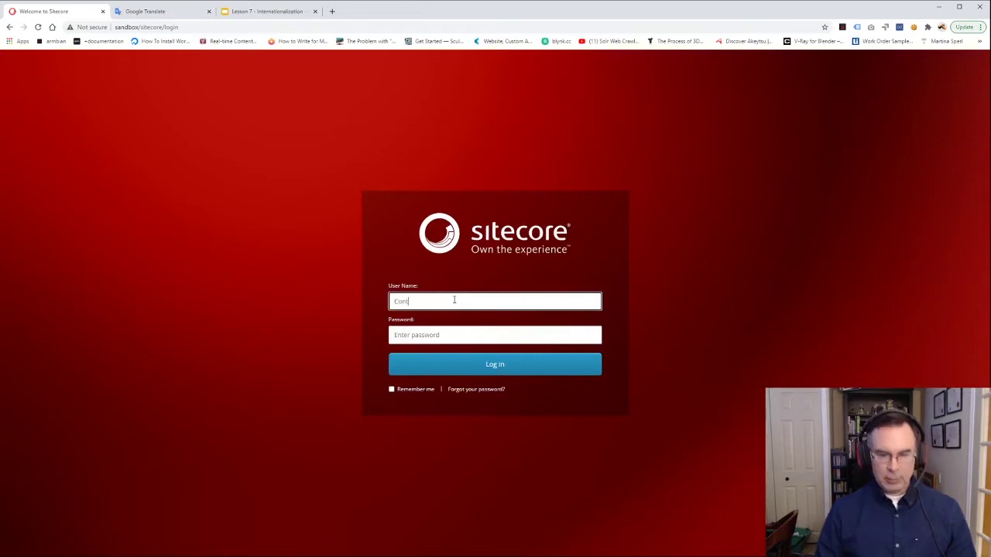
type("ent")
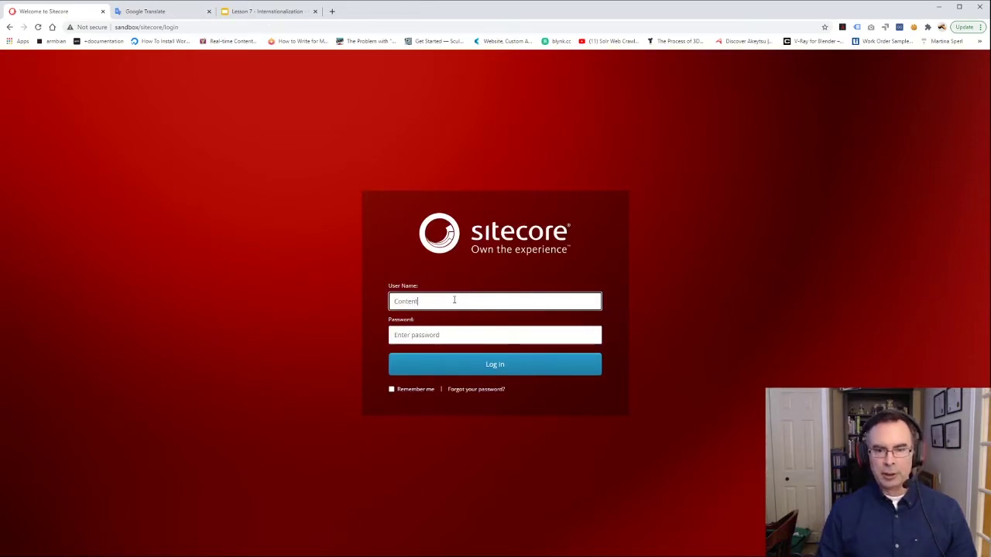
type("Author")
key("Tab")
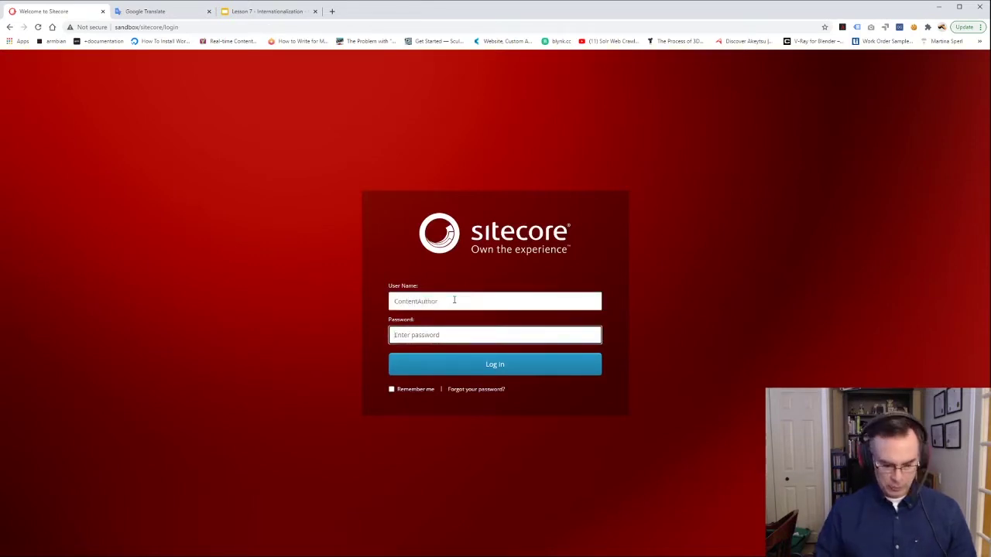
type("b")
left_click(470, 365)
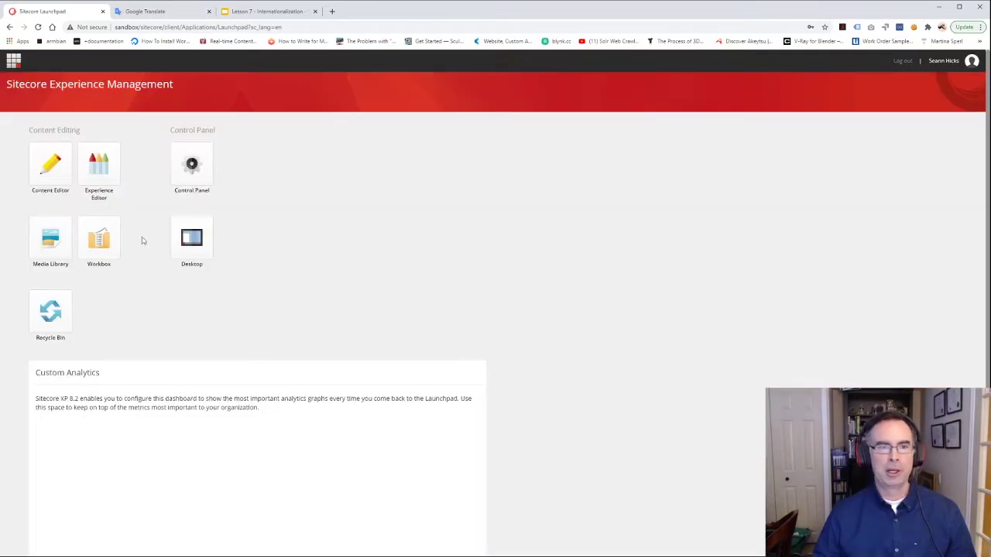
Step: Open the Content Editor and examine the Home item's available languages, its English version history and its German content
left_click(48, 173)
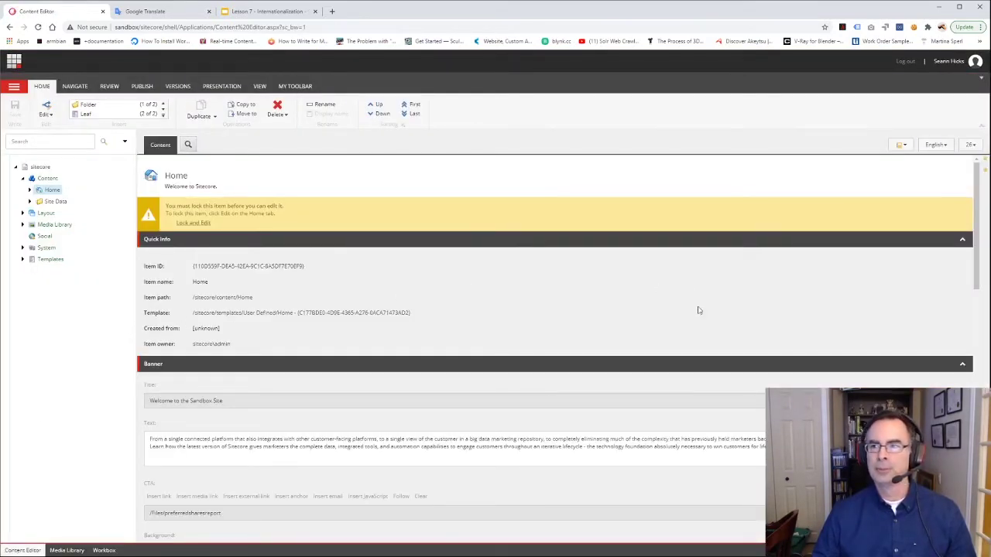
left_click(936, 144)
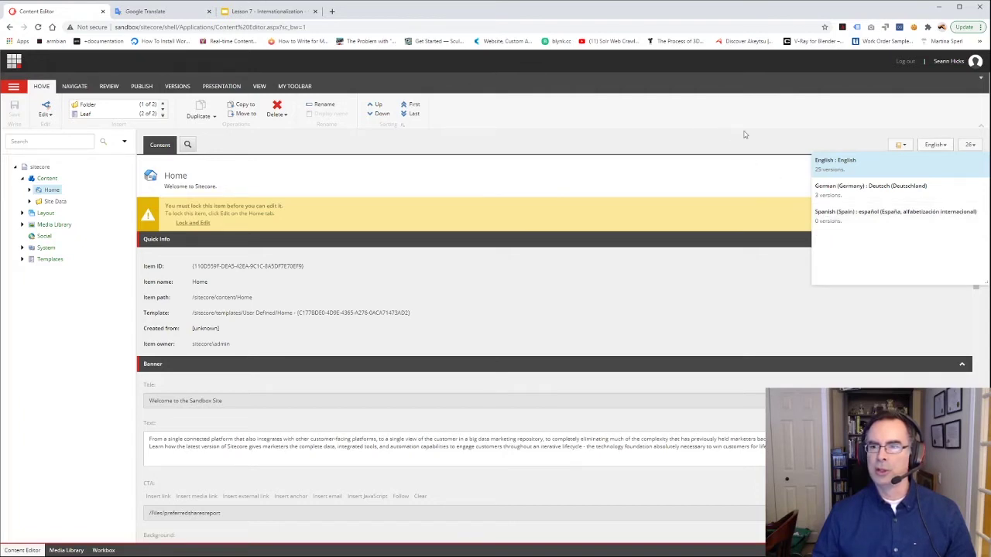
left_click(929, 115)
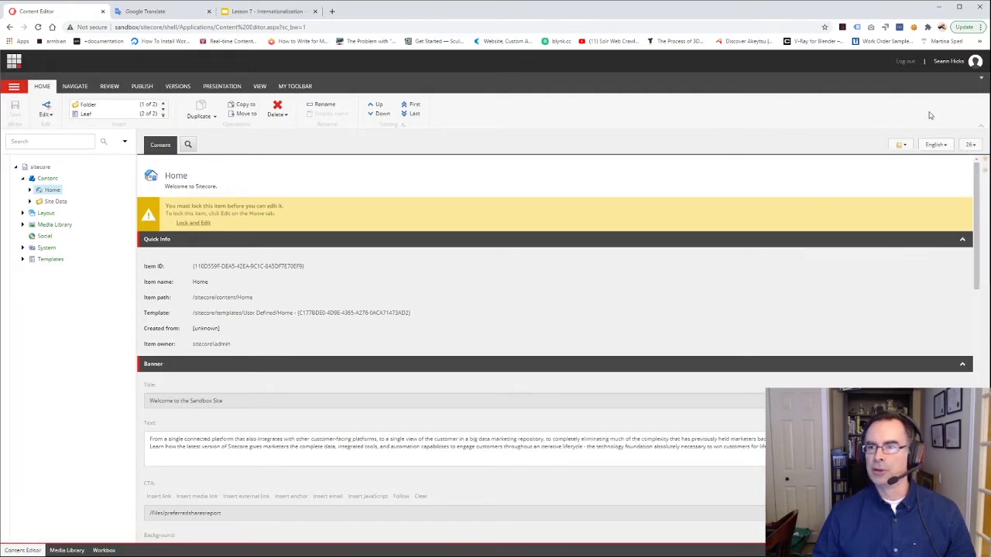
left_click(972, 146)
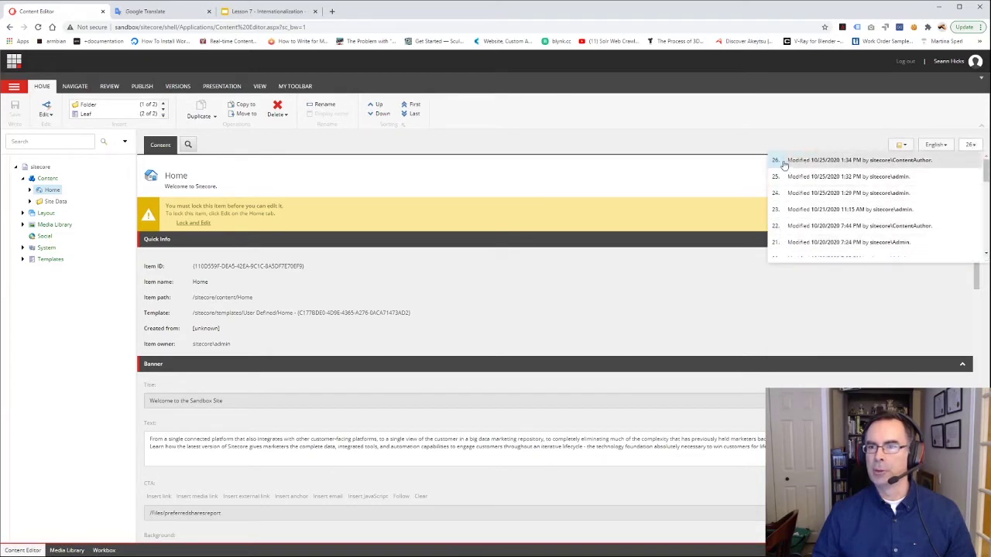
left_click(943, 149)
left_click(923, 126)
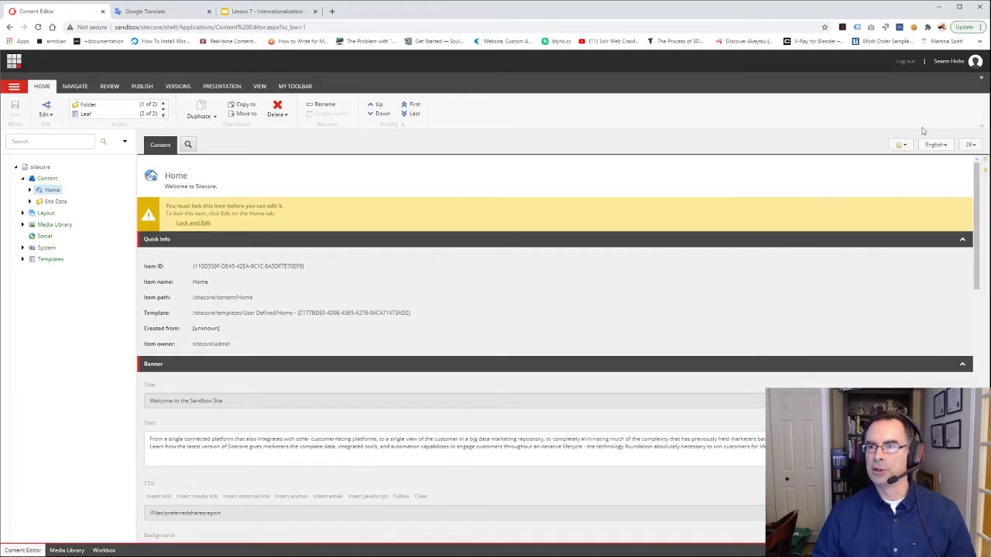
left_click(944, 148)
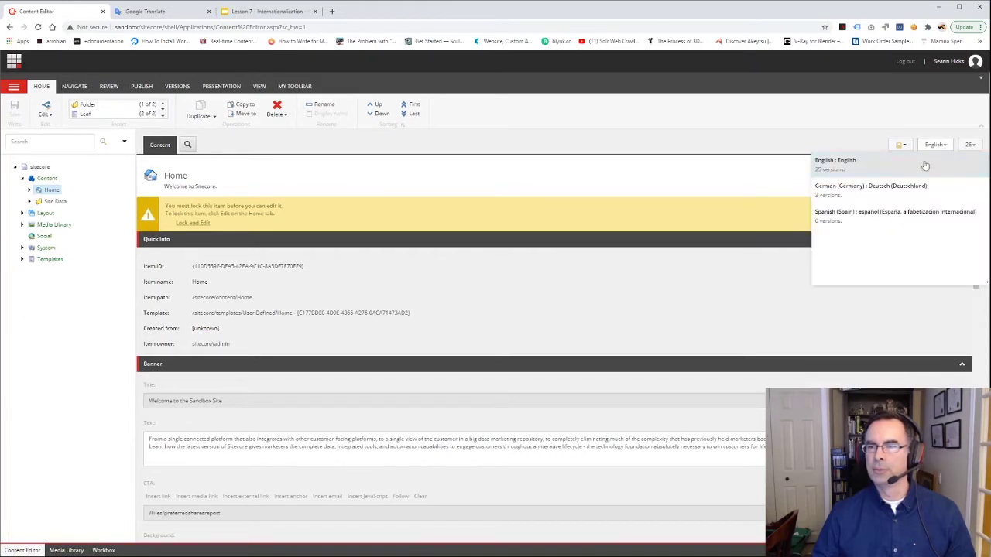
left_click(877, 192)
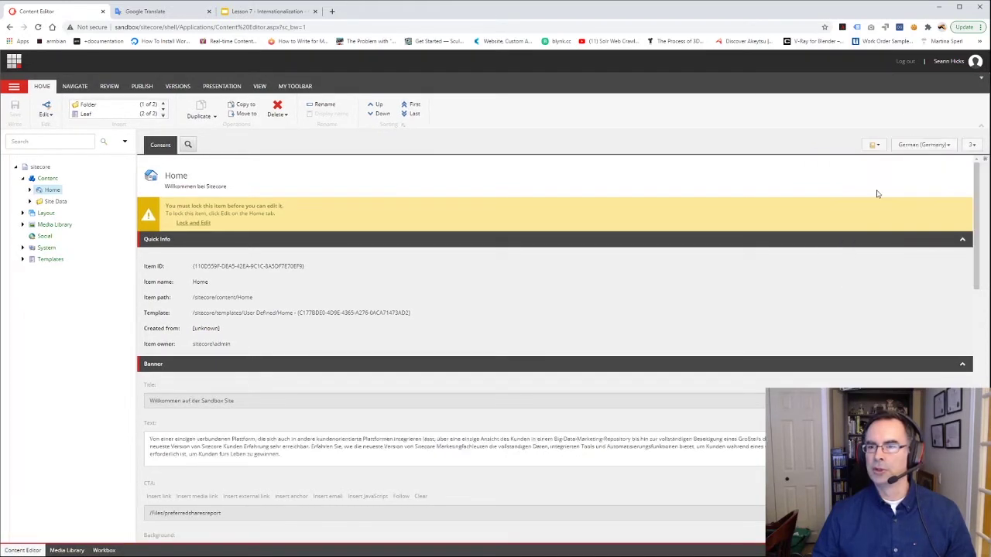
Step: Switch the Home item to Spanish (Spain) and add a new version in that language
left_click(947, 147)
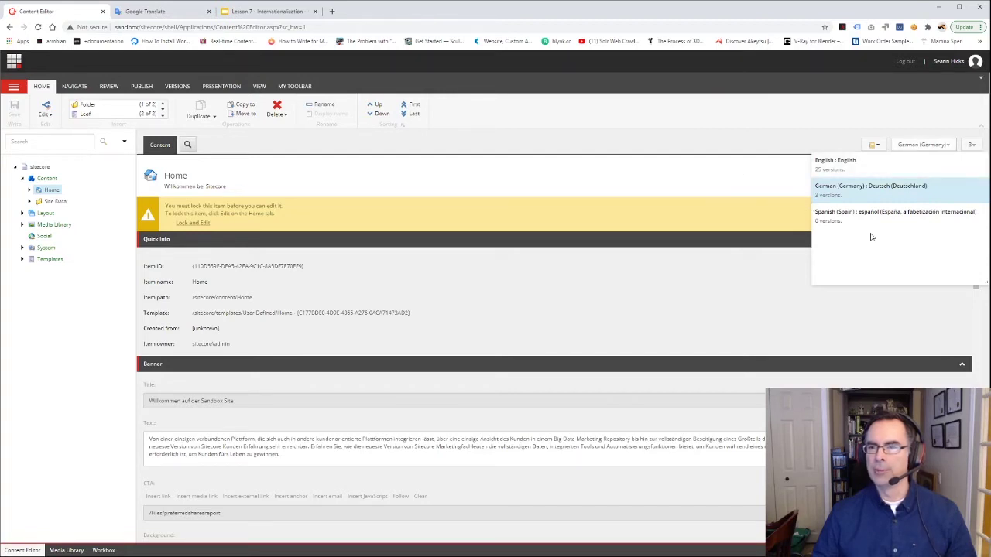
left_click(834, 219)
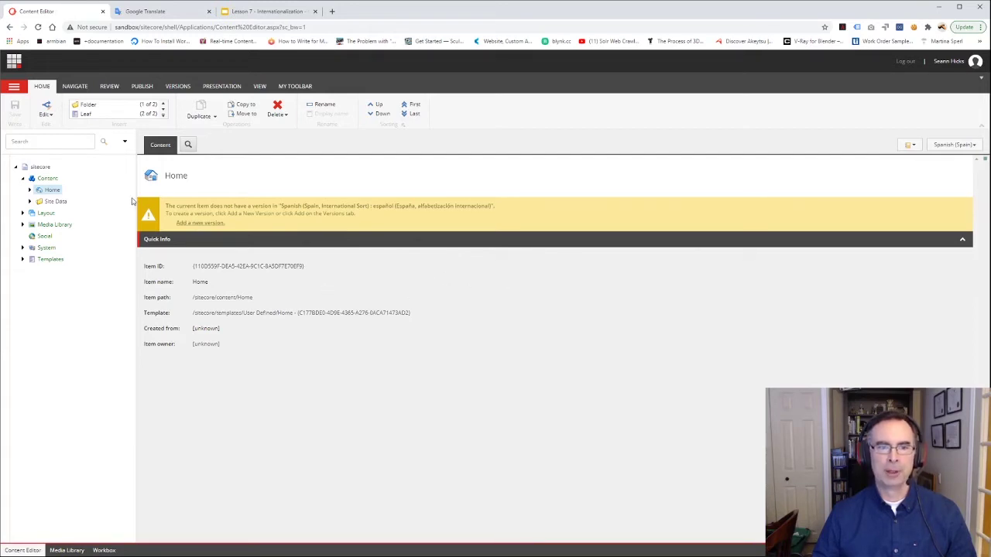
left_click(200, 223)
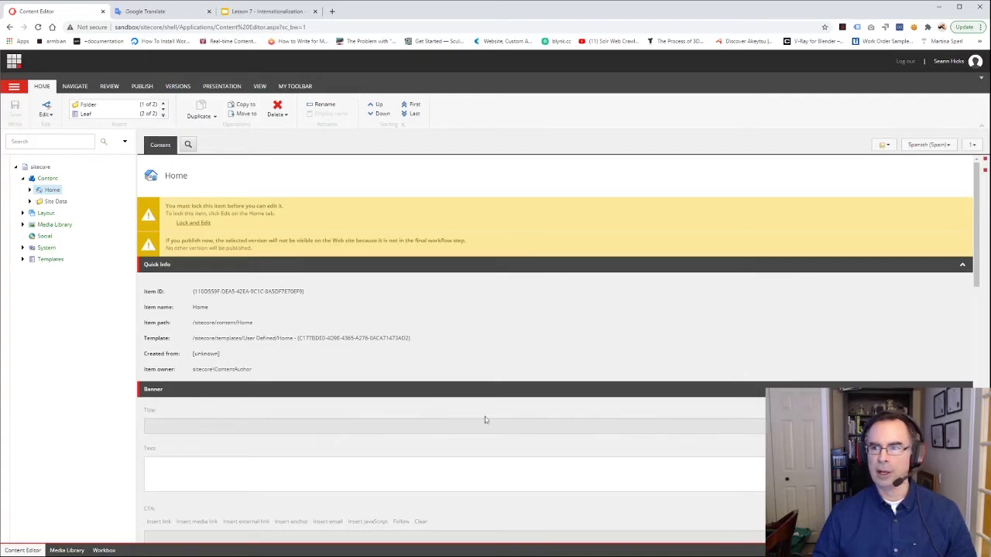
Step: Review the fields of the Home item's Spanish version, lock it for editing and save it
scroll(455, 415, "down", 3)
scroll(455, 418, "down", 3)
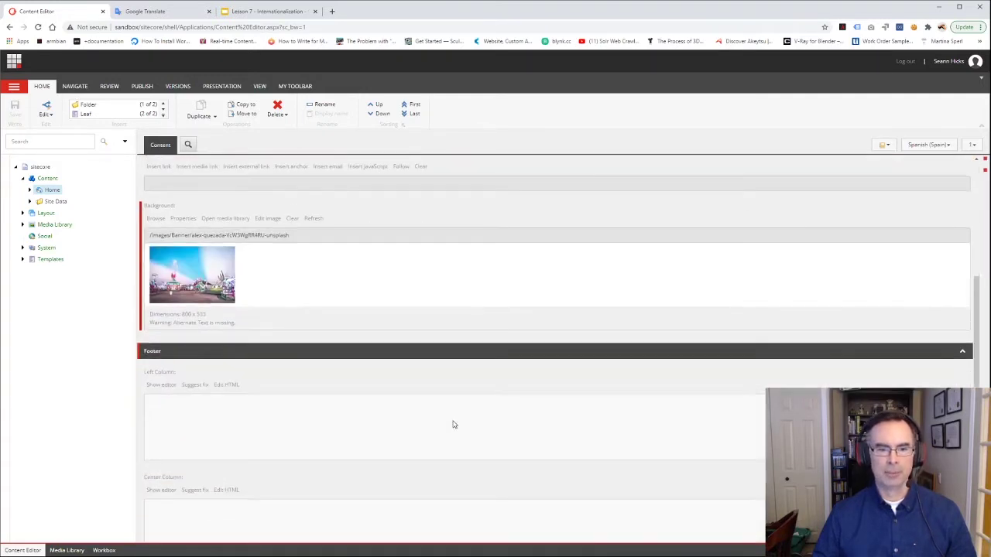
scroll(454, 424, "up", 2)
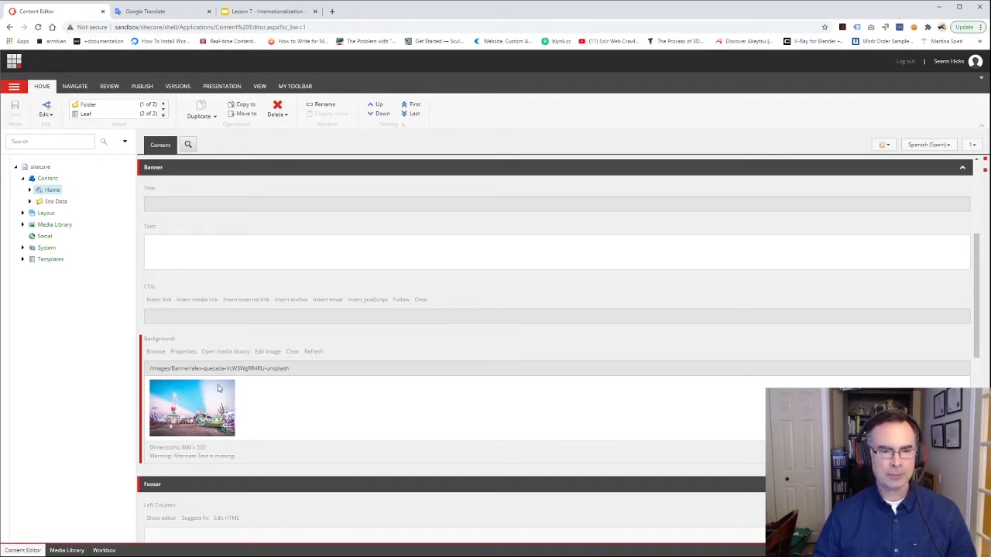
scroll(254, 244, "up", 3)
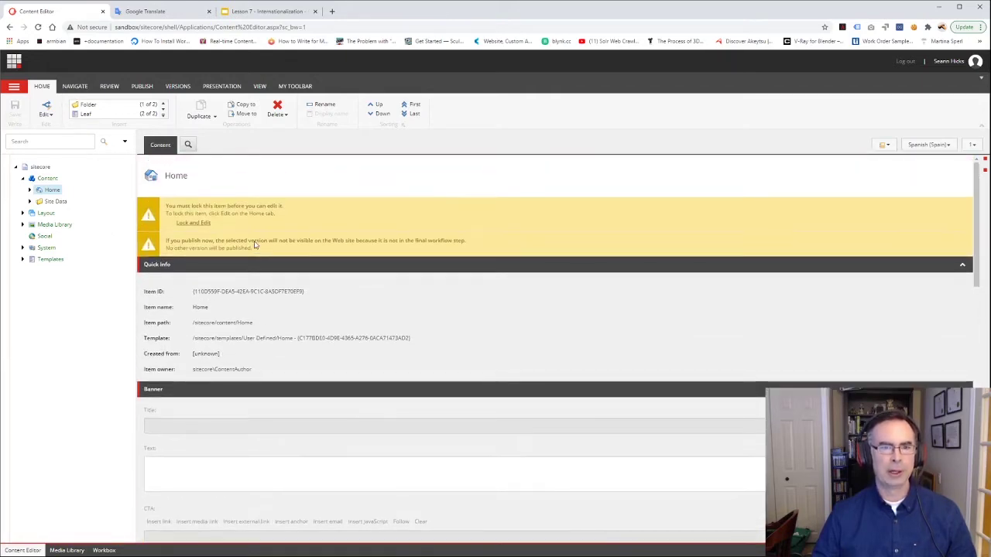
left_click(193, 223)
scroll(246, 356, "down", 3)
scroll(246, 355, "down", 2)
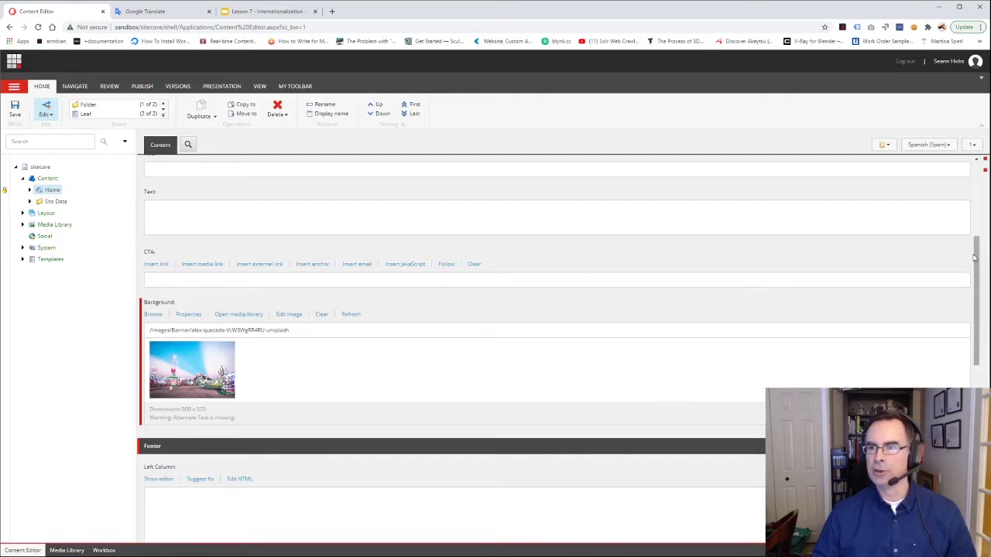
left_click_drag(976, 260, 980, 174)
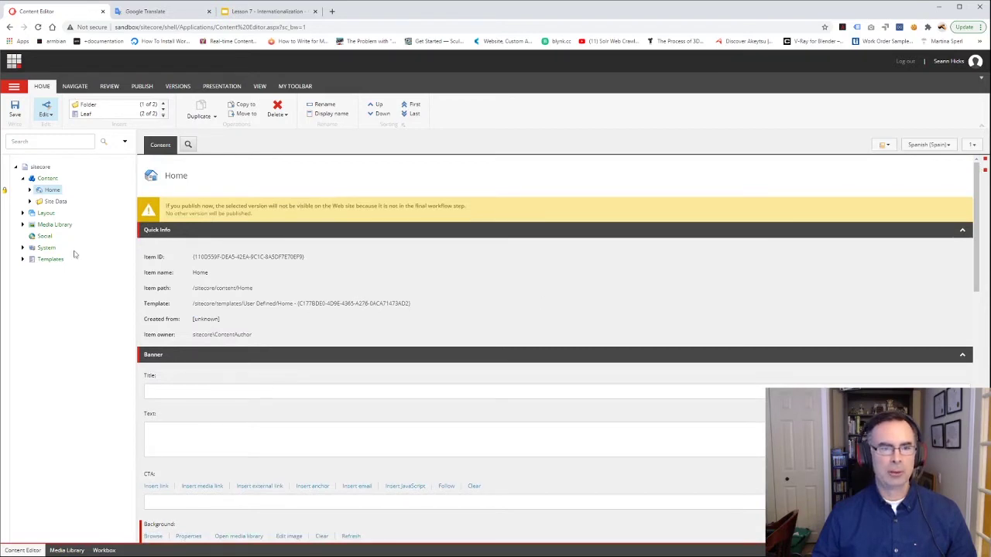
left_click(14, 111)
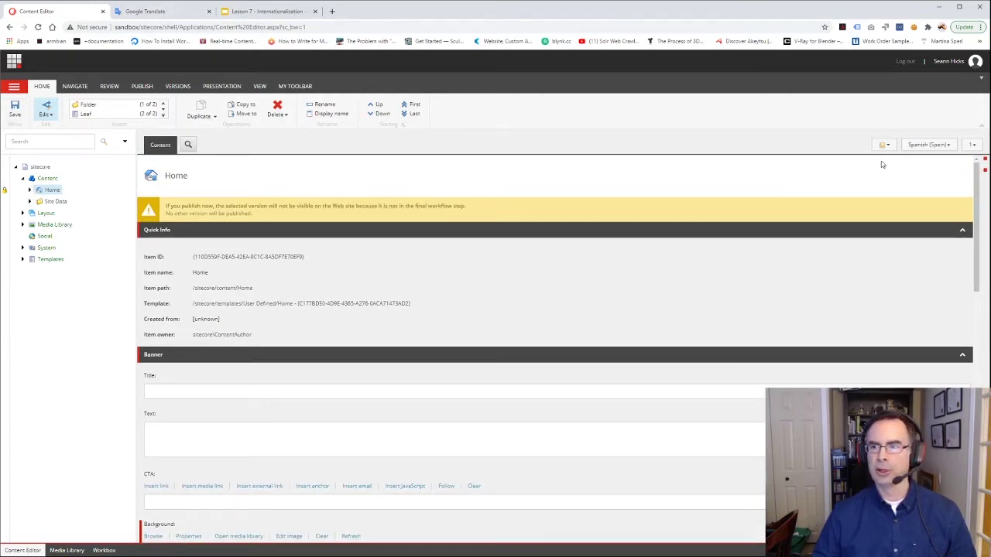
Step: Switch the Home item to English and copy the Banner title "Welcome to the Sandbox Site"
left_click(920, 151)
left_click(850, 161)
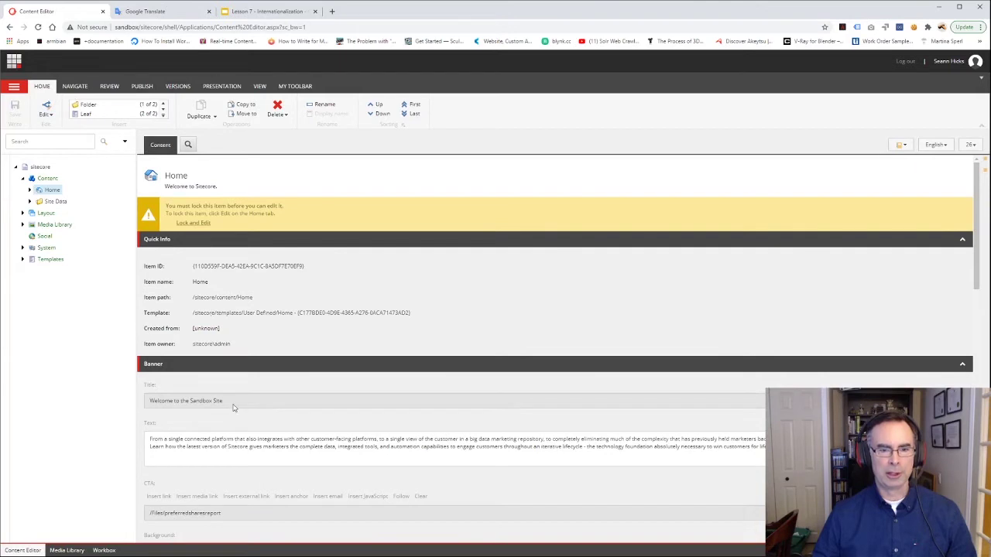
left_click_drag(233, 405, 143, 407)
key("ctrl+c")
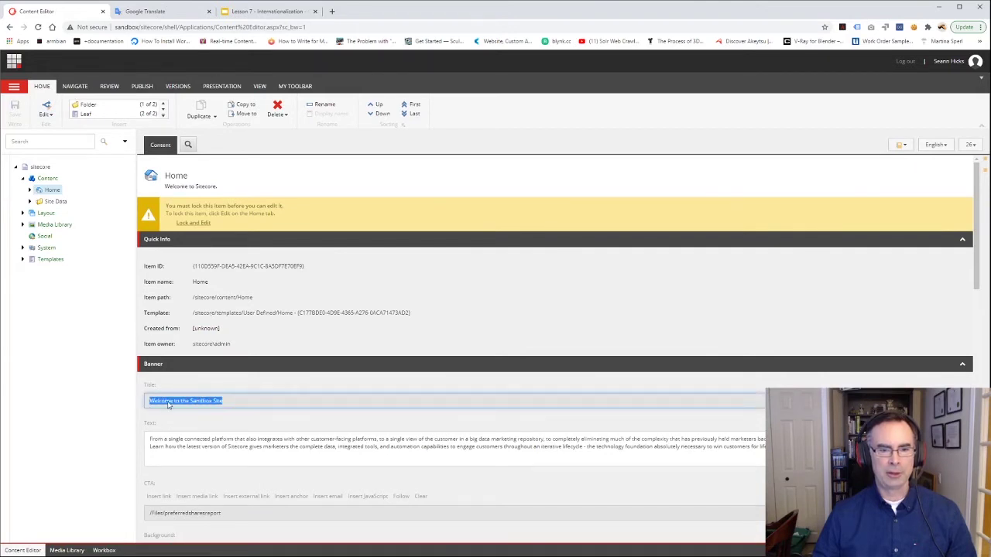
Step: In Google Translate, translate the copied title into Spanish and copy the translation "Bienvenido al sitio de Sandbox"
left_click(155, 10)
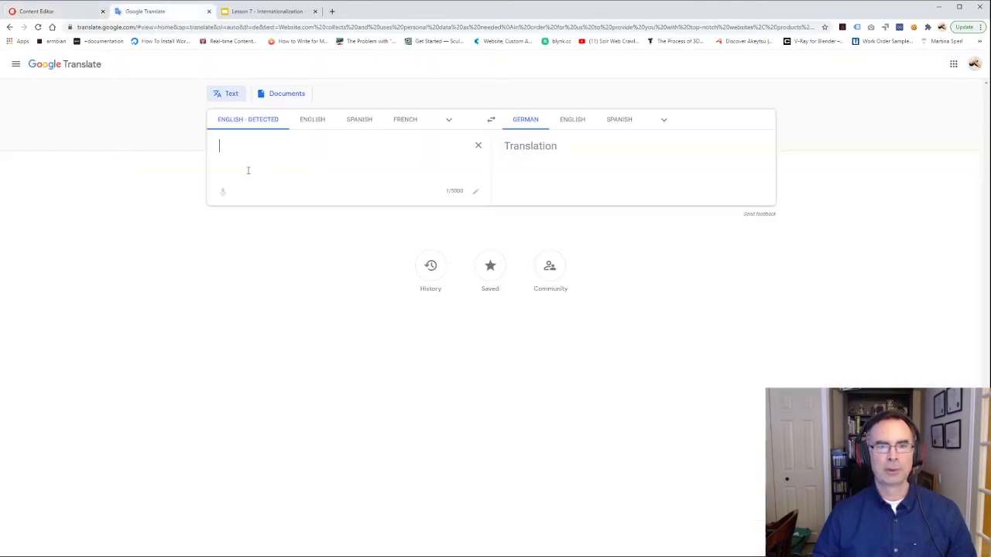
key("ctrl+v")
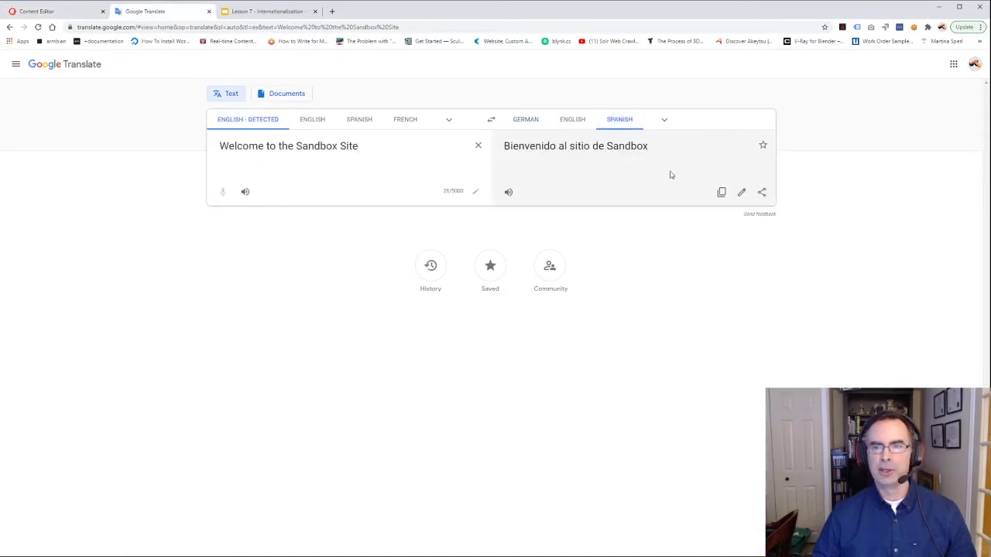
left_click_drag(654, 148, 491, 154)
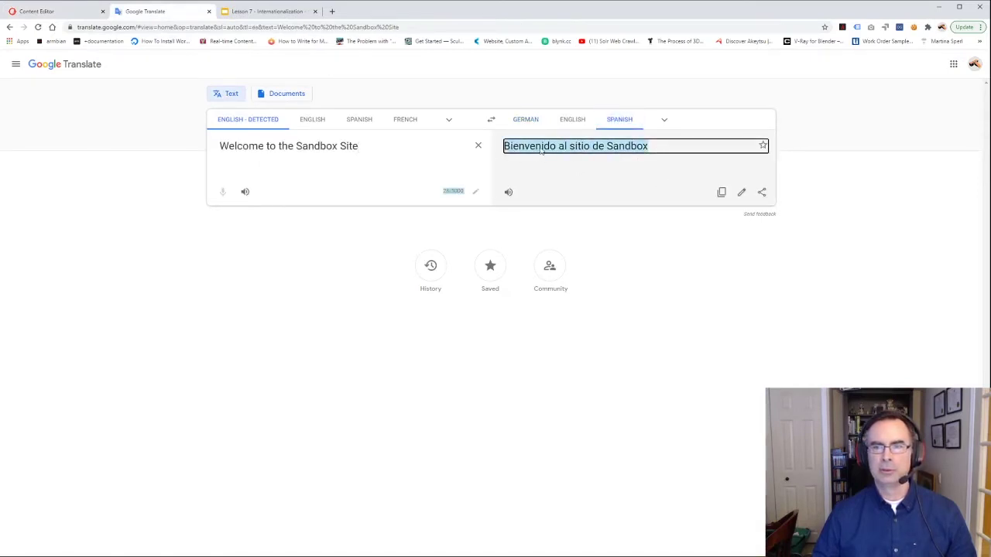
left_click(523, 145)
left_click_drag(649, 148, 506, 149)
key("ctrl+c")
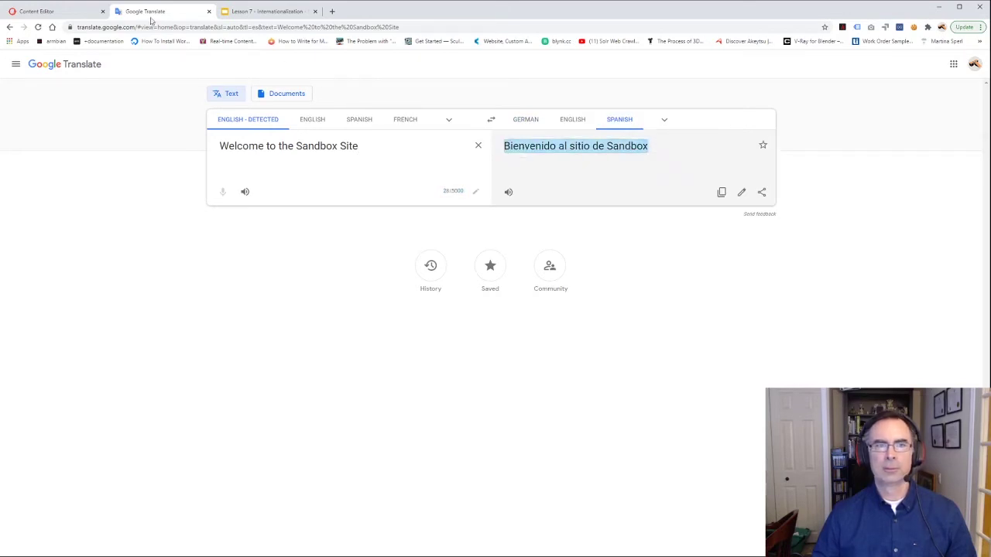
Step: Back in the Content Editor, set the Banner title of Home's Spanish (Spain) version to "Bienvenido al sitio de Sandbox" and save it
left_click(47, 10)
left_click(208, 402)
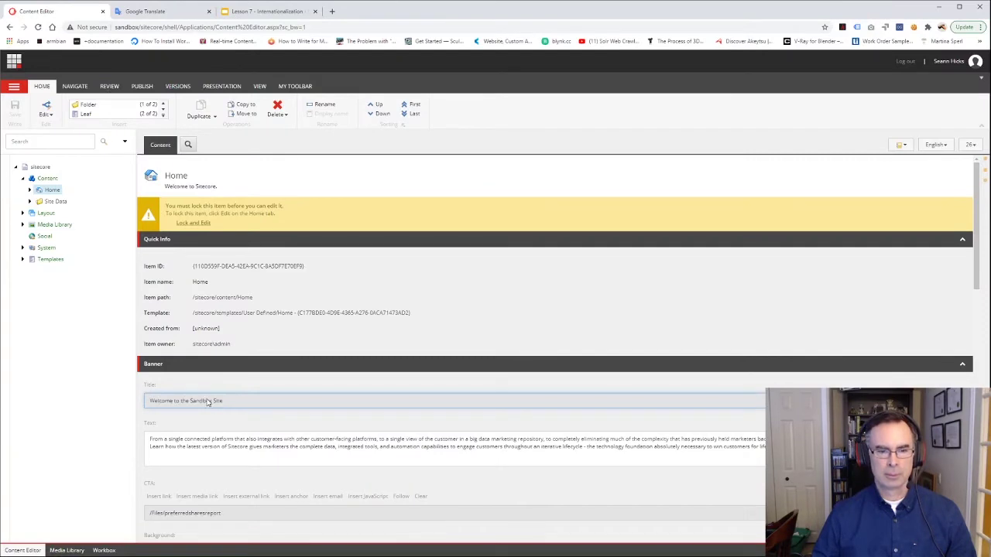
left_click(936, 145)
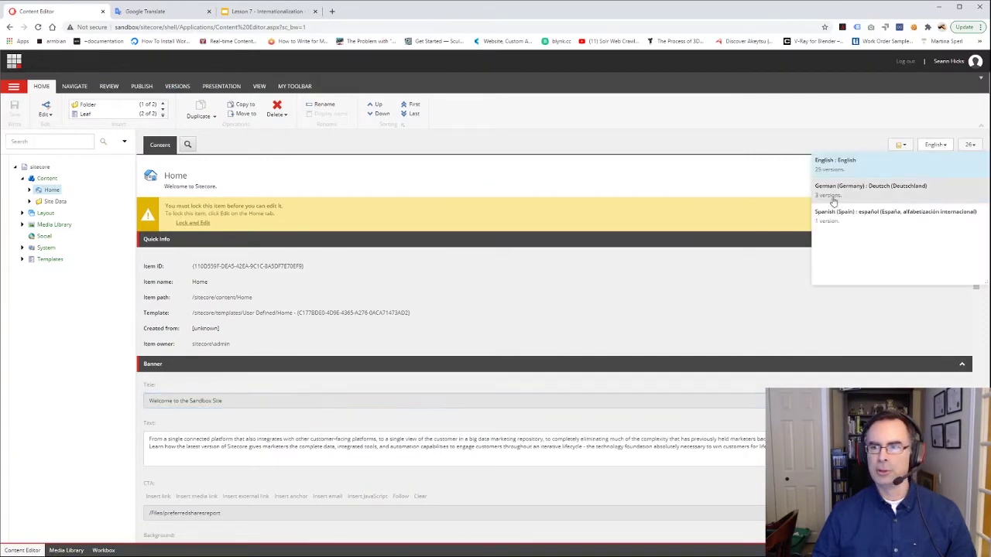
left_click(836, 217)
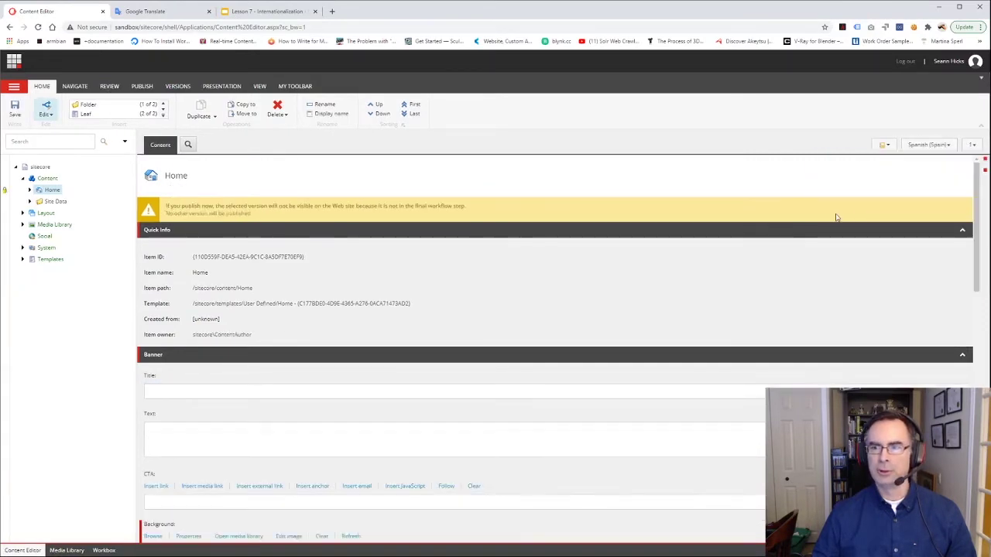
left_click(173, 387)
key("ctrl+v")
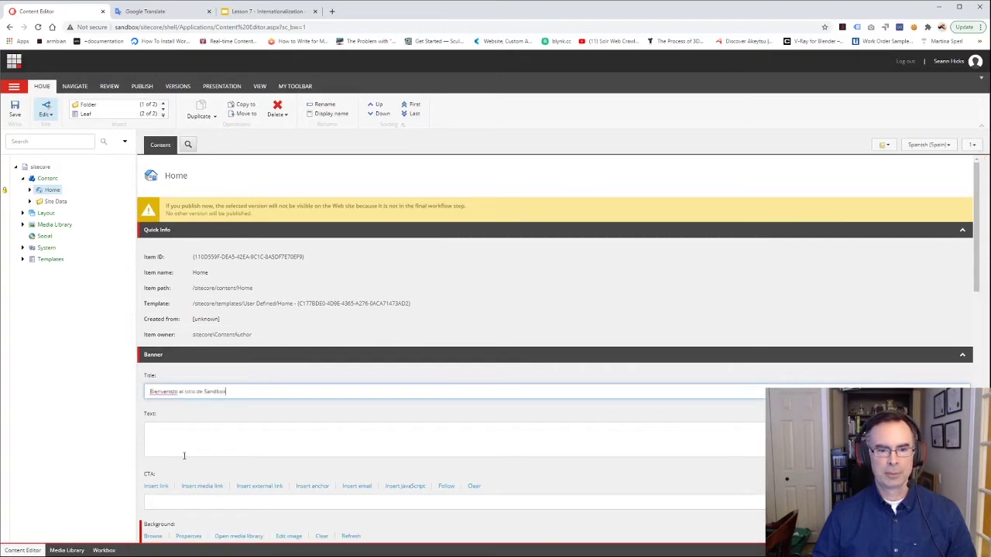
left_click(14, 108)
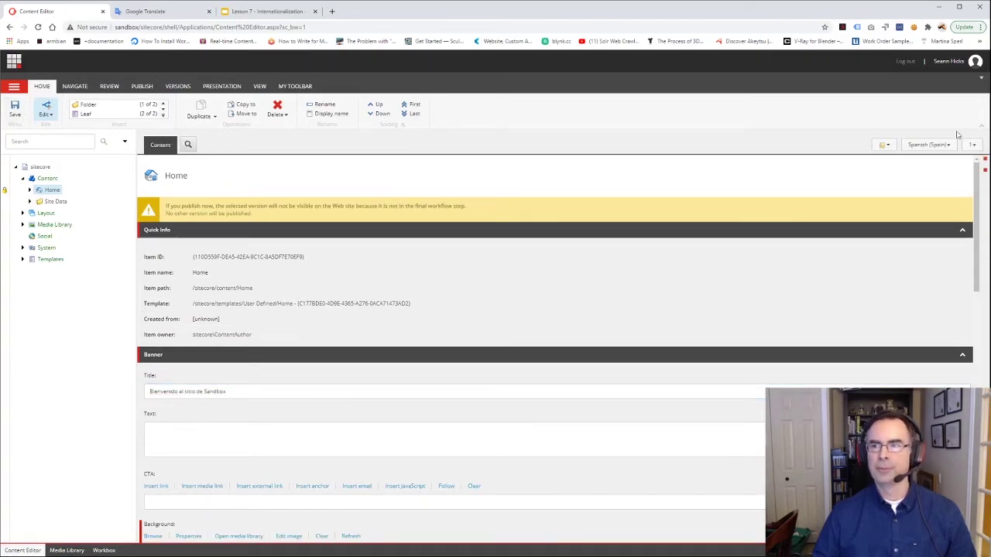
Step: Switch the Home item to English and copy the whole Banner text paragraph
left_click(930, 144)
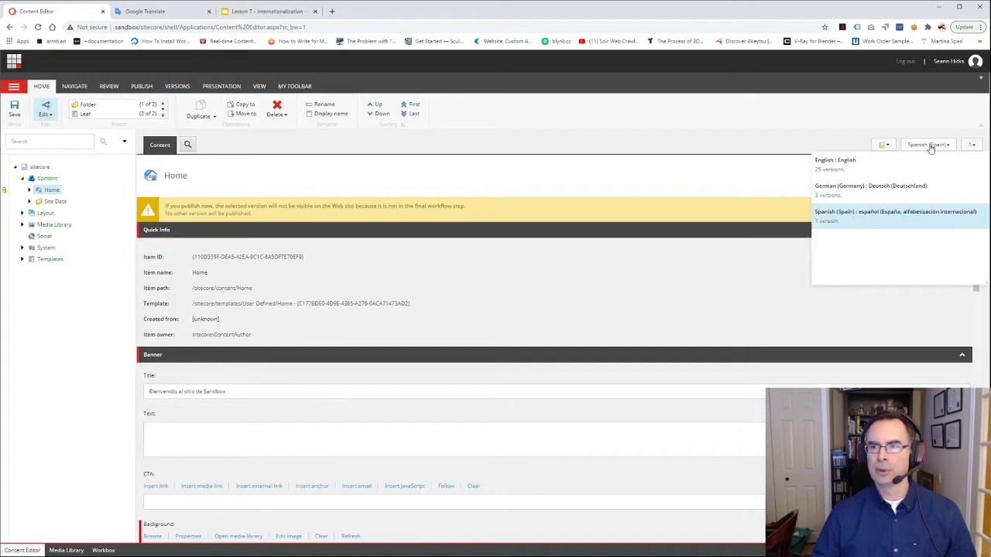
left_click(835, 162)
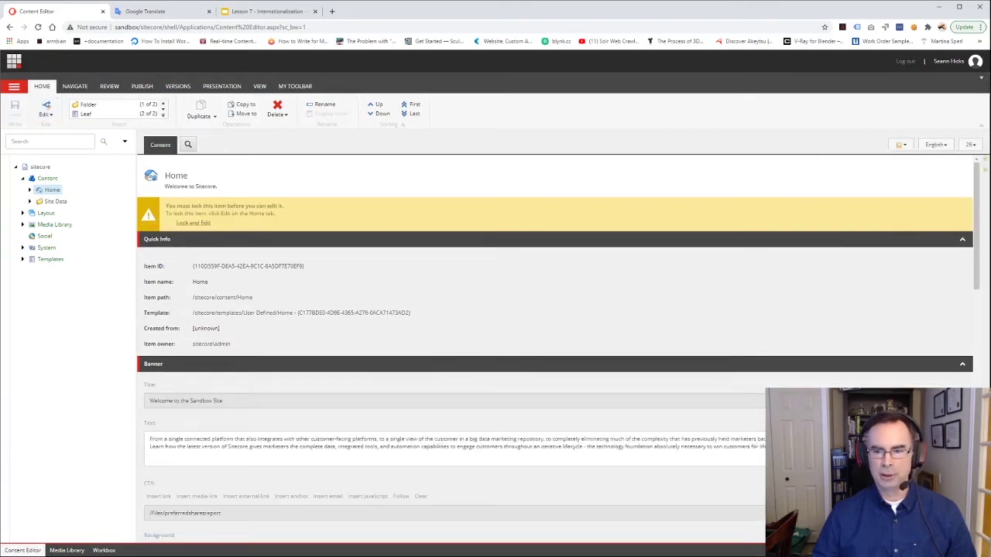
left_click_drag(767, 449, 172, 428)
key("ctrl+c")
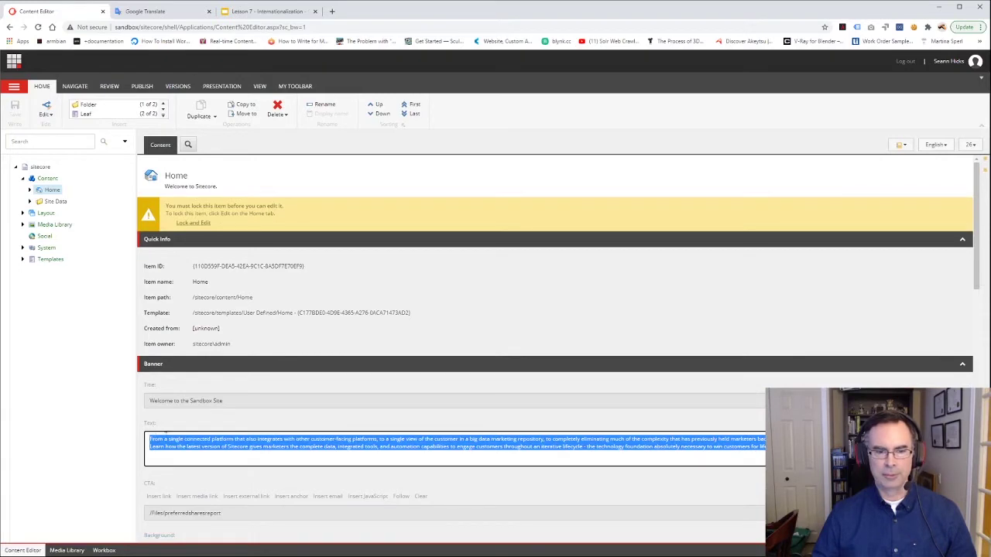
Step: In Google Translate, replace the source text with the copied Banner paragraph and copy its Spanish translation
left_click(155, 11)
left_click(365, 151)
left_click_drag(366, 151, 174, 145)
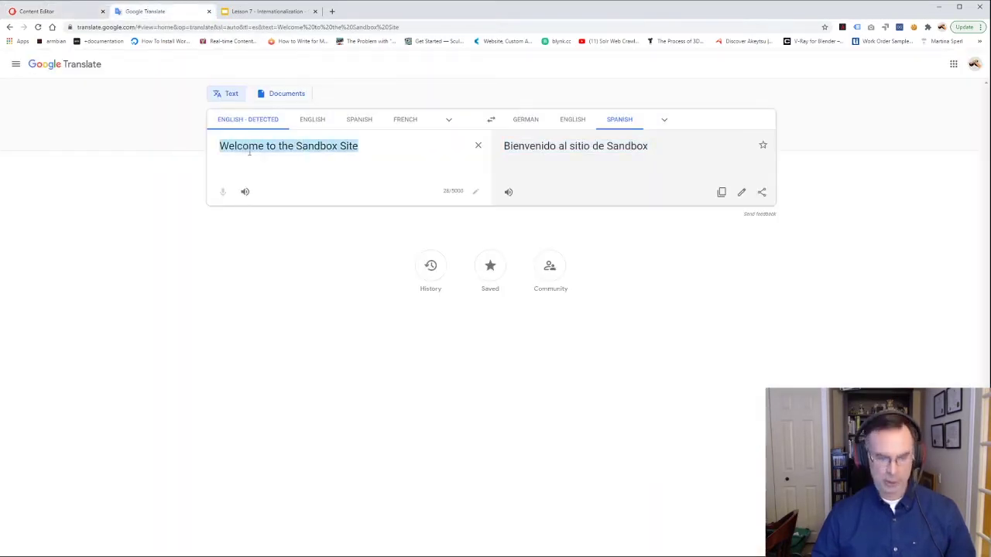
key("ctrl+v")
left_click_drag(504, 219, 504, 157)
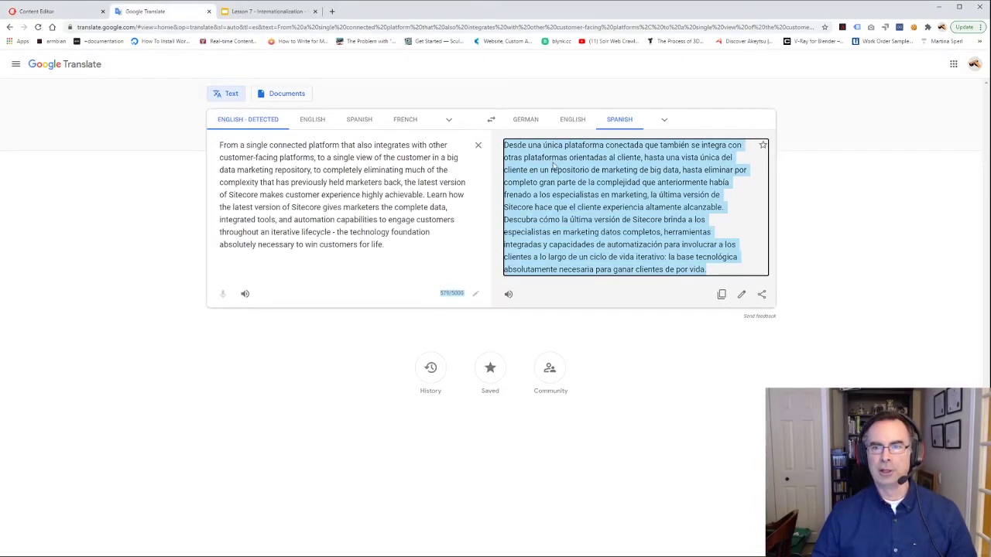
Step: Back in the Content Editor, switch Home to Spanish (Spain) and paste the translated paragraph into the Banner text
left_click(69, 12)
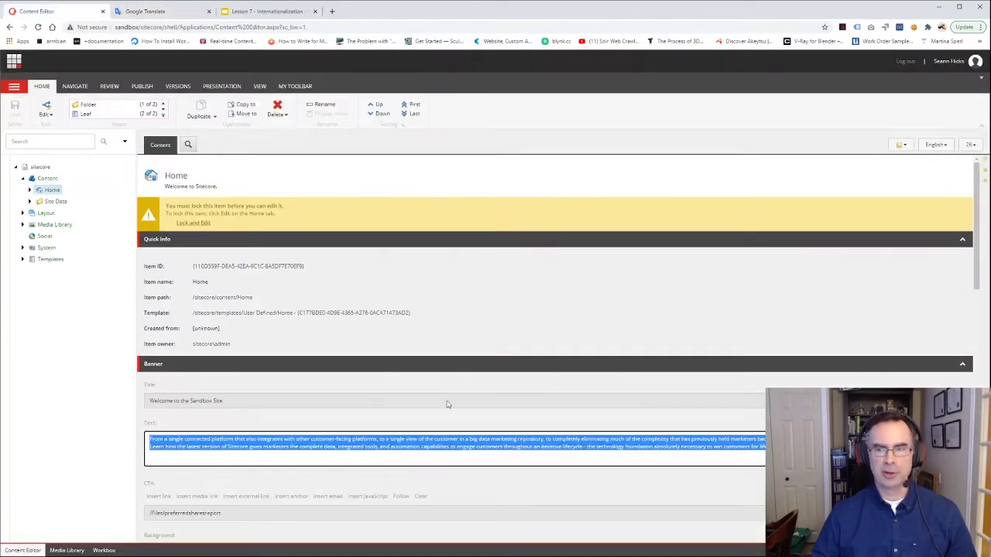
left_click(935, 145)
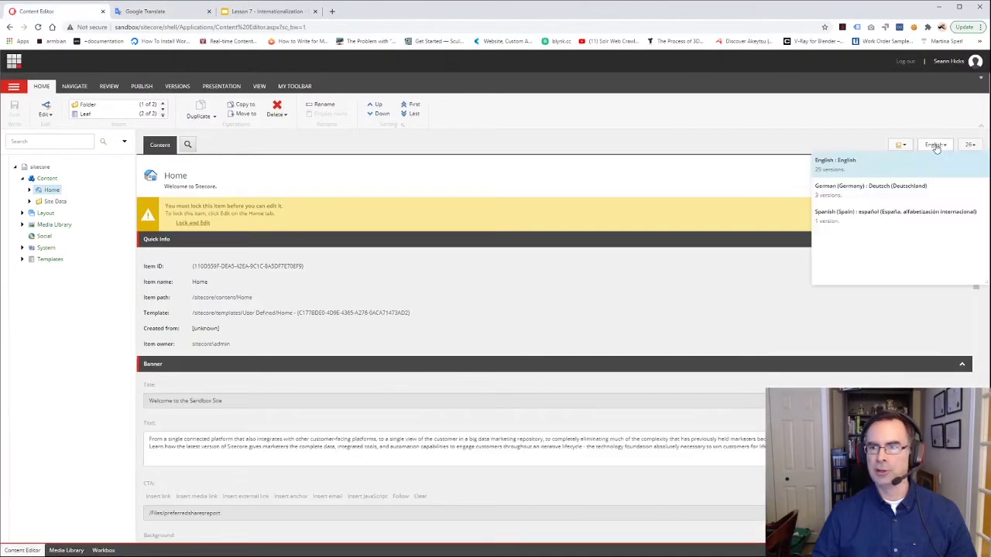
left_click(838, 220)
left_click(156, 437)
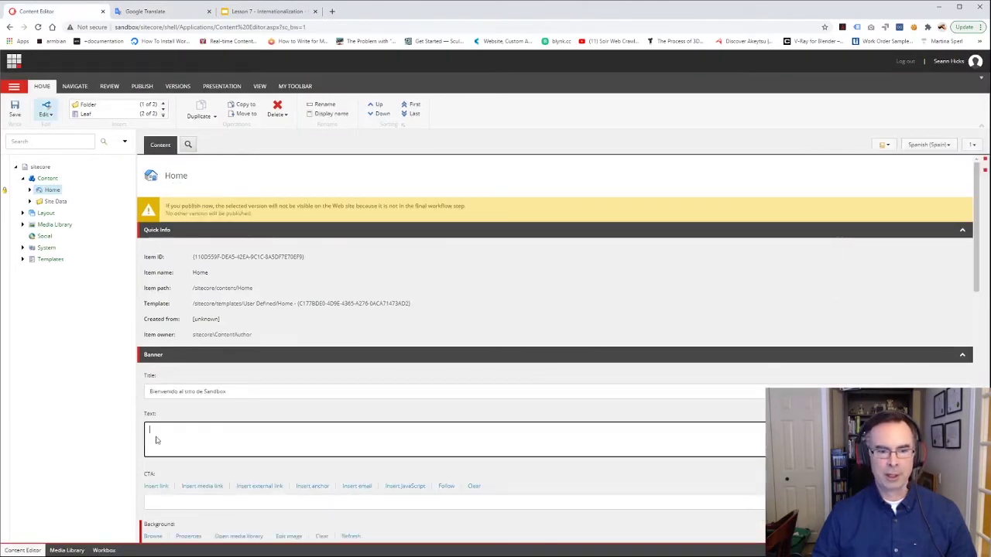
key("ctrl+v")
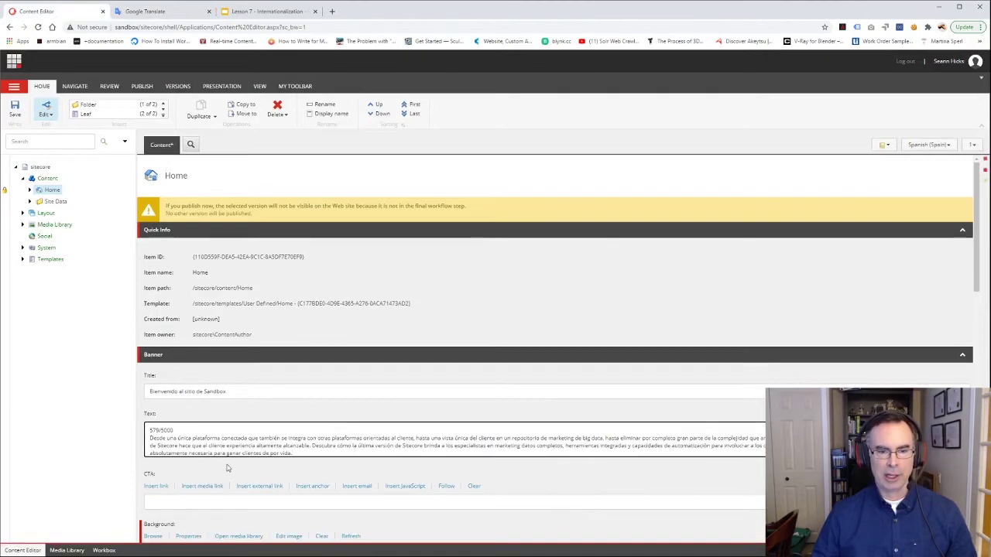
scroll(203, 444, "down", 1)
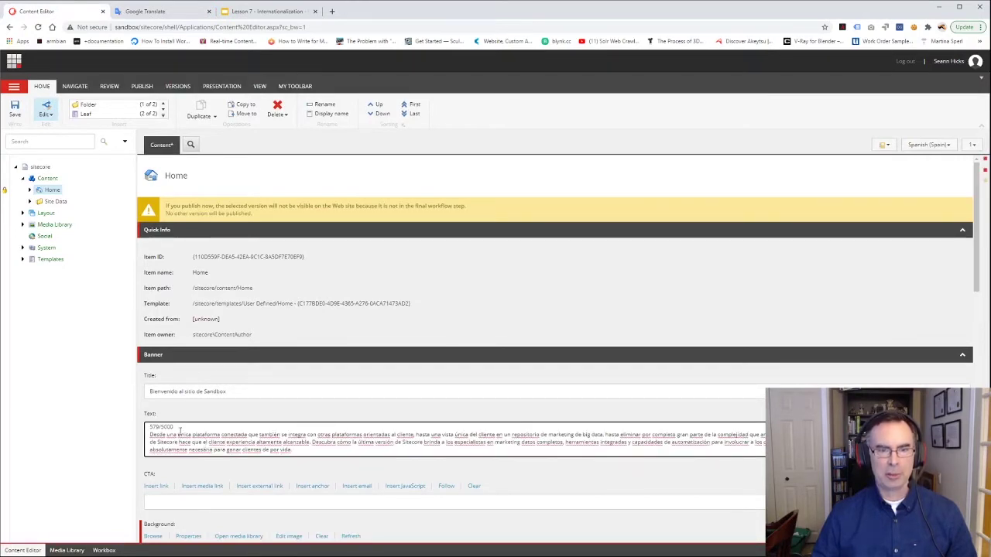
Step: Remove the stray "579/5000" line from the start of the Spanish Banner text and save the item
left_click(158, 12)
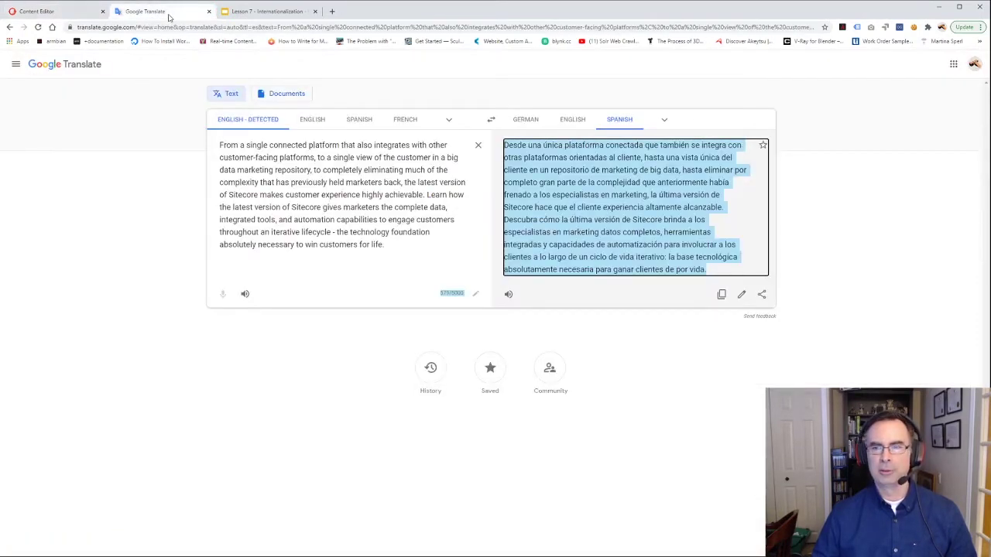
left_click(78, 13)
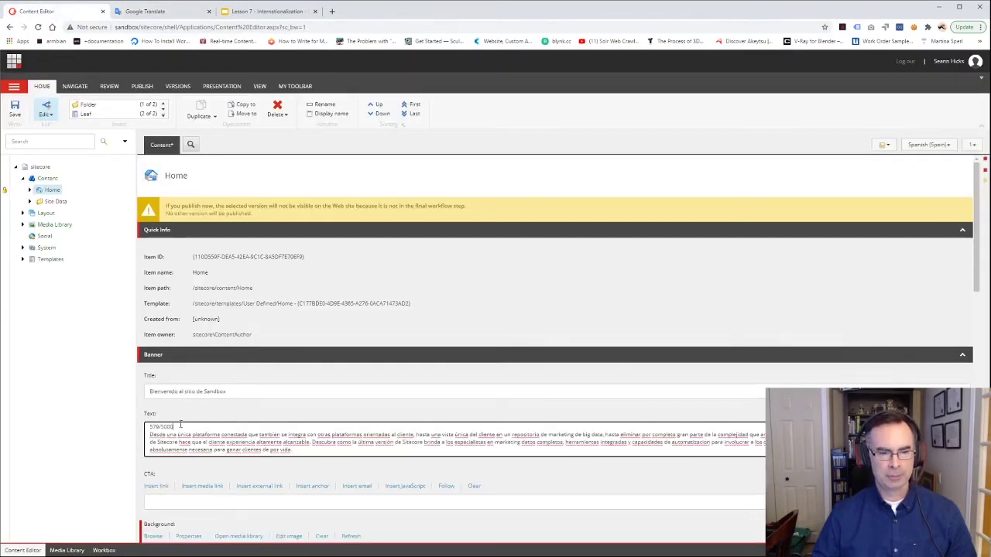
key("BackSpace")
key("BackSpace")
key("BackSpace")
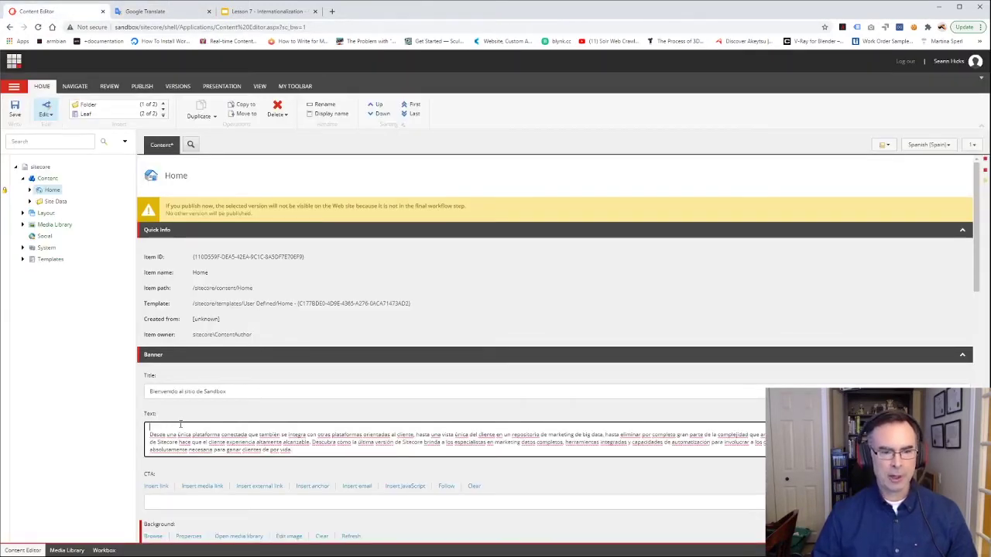
key("Delete")
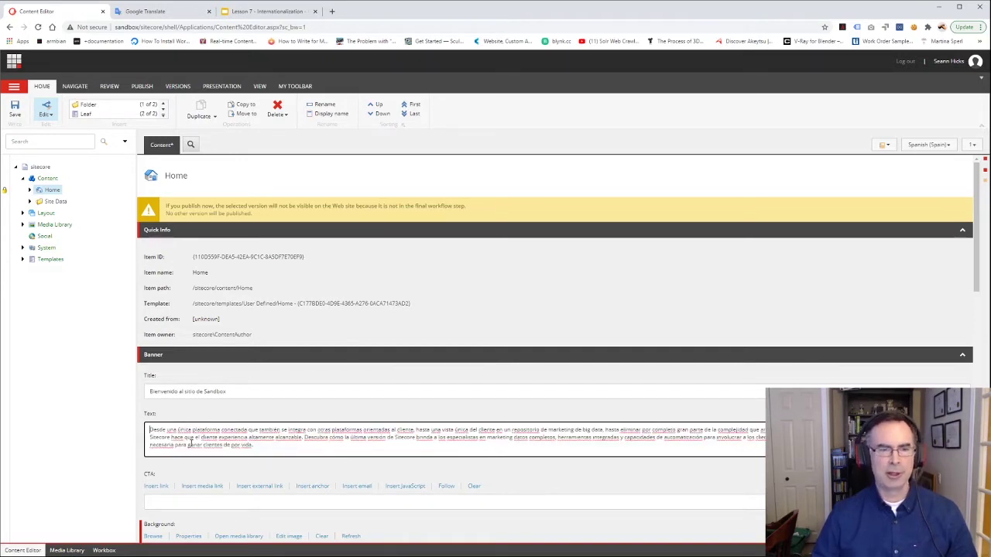
key("ctrl+s")
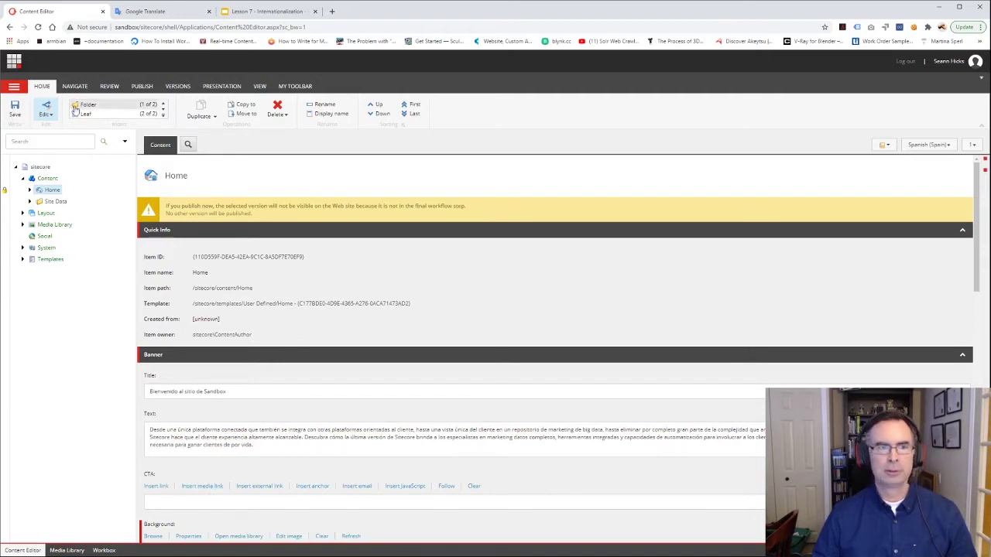
Step: Check the English Banner CTA, return to Spanish (Spain) and select preferredsharesreport under Files for the CTA's media link
left_click(908, 146)
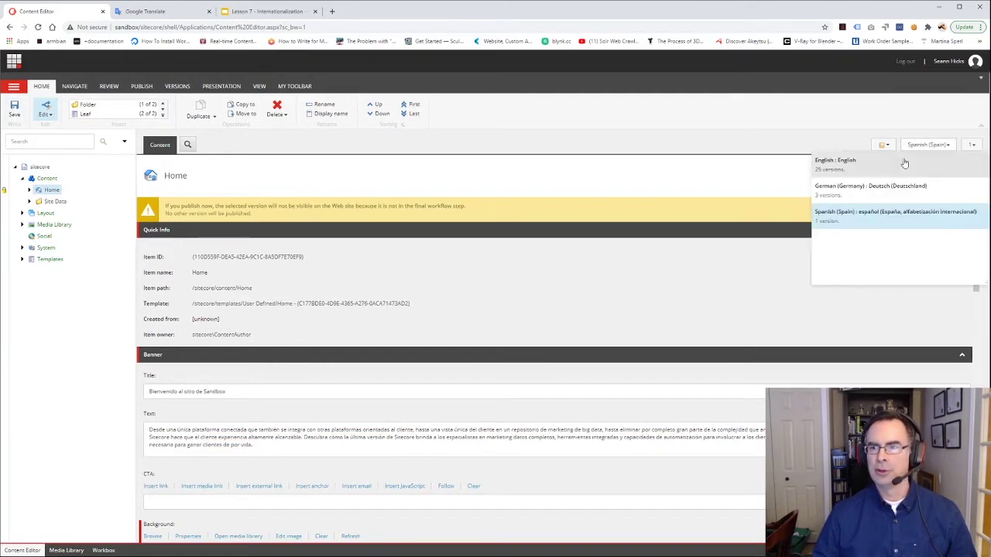
left_click(845, 164)
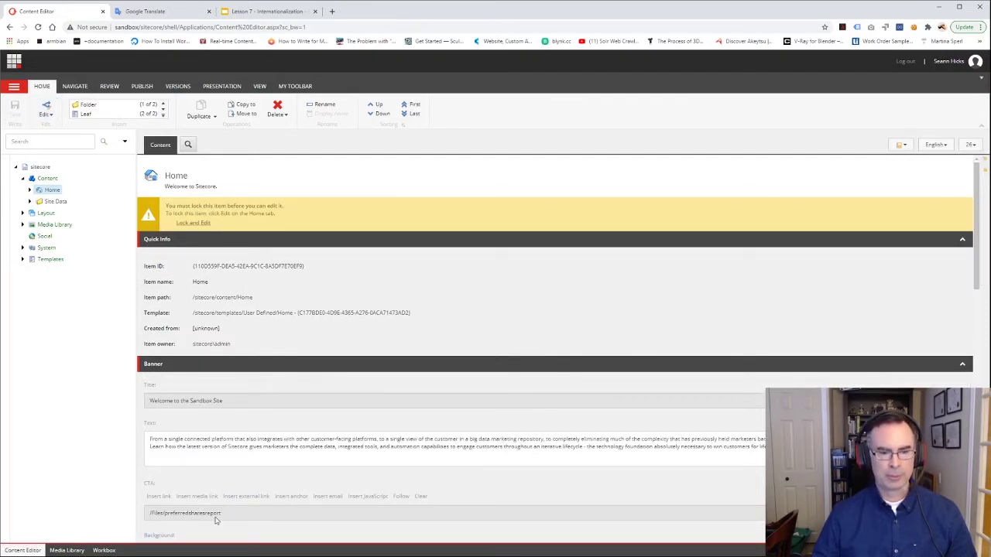
left_click(928, 147)
left_click(841, 219)
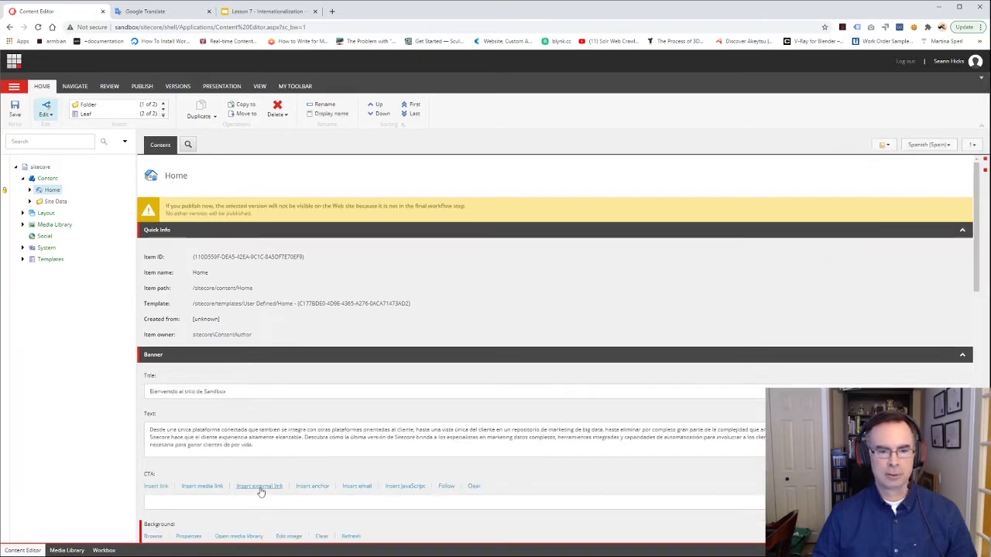
left_click(201, 486)
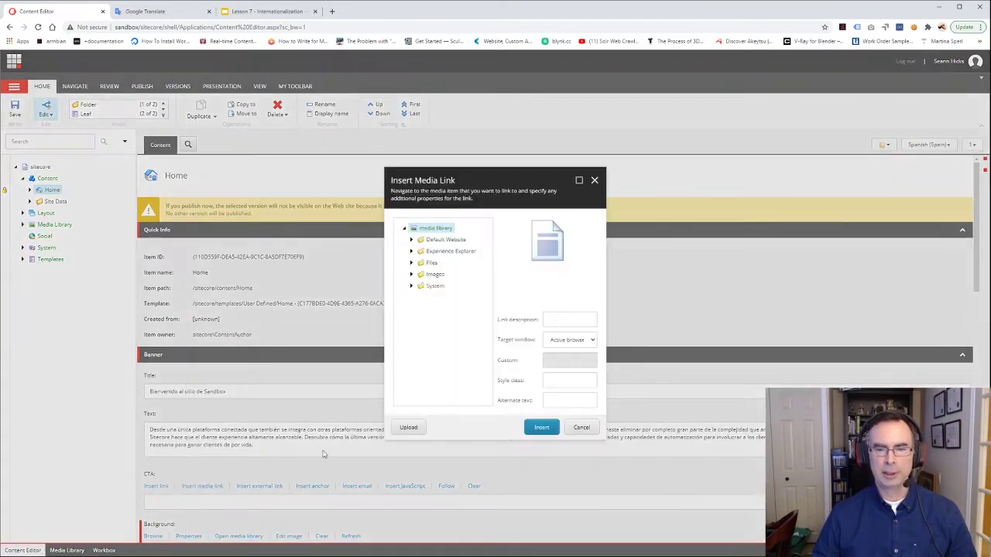
left_click(411, 263)
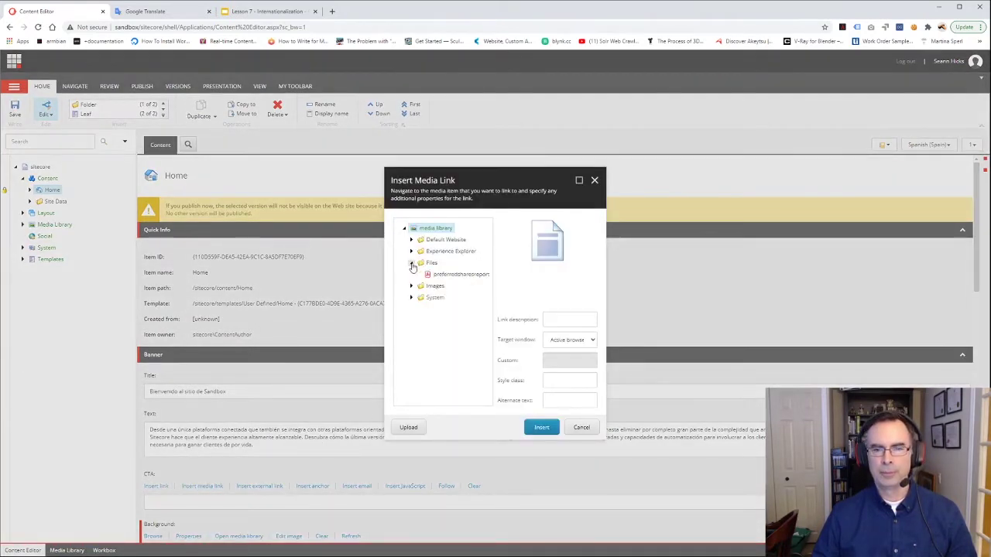
left_click(437, 275)
left_click(564, 315)
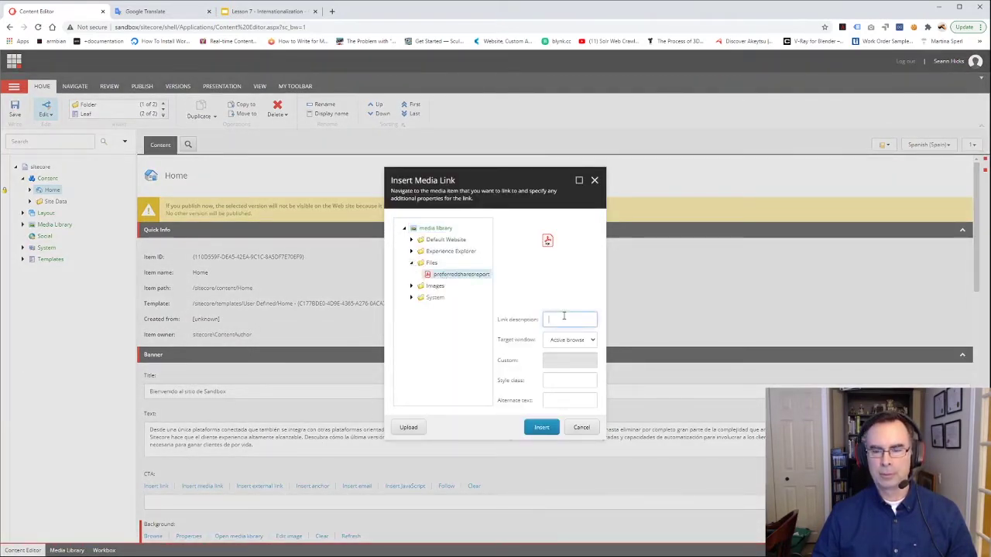
Step: In Google Translate, translate "Preferred Shares Report" into Spanish and copy the translation "Informe de acciones preferentes"
left_click(167, 11)
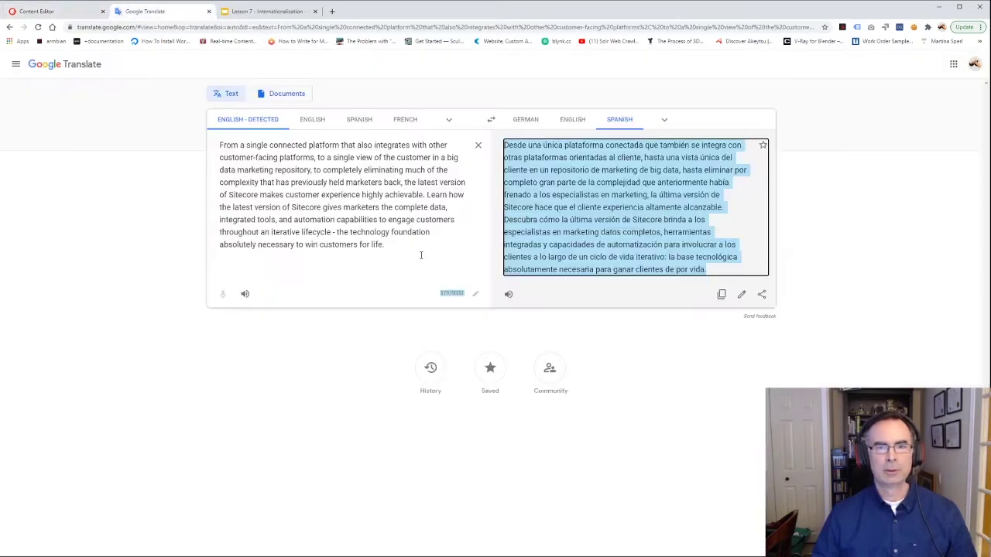
left_click_drag(421, 256, 183, 137)
type("Pref")
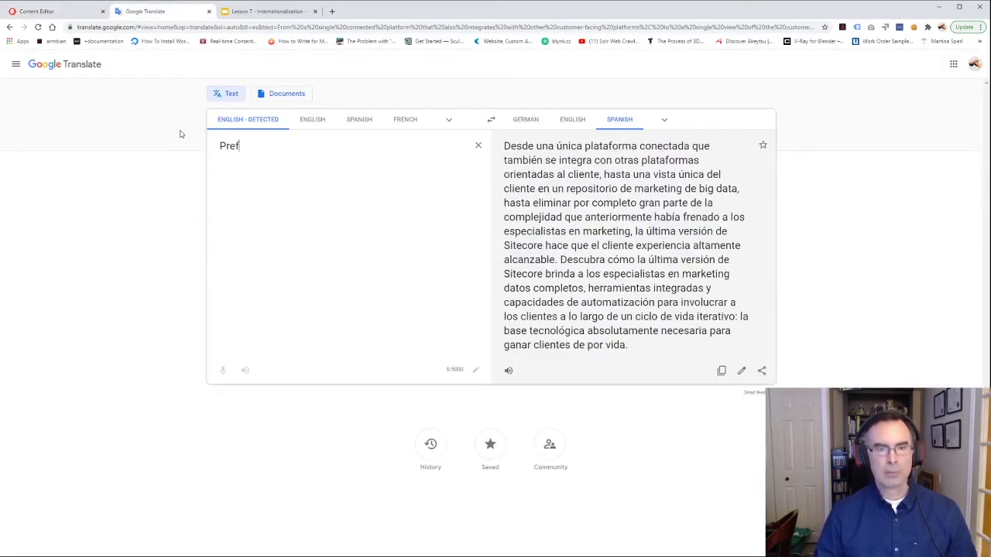
type("erred ")
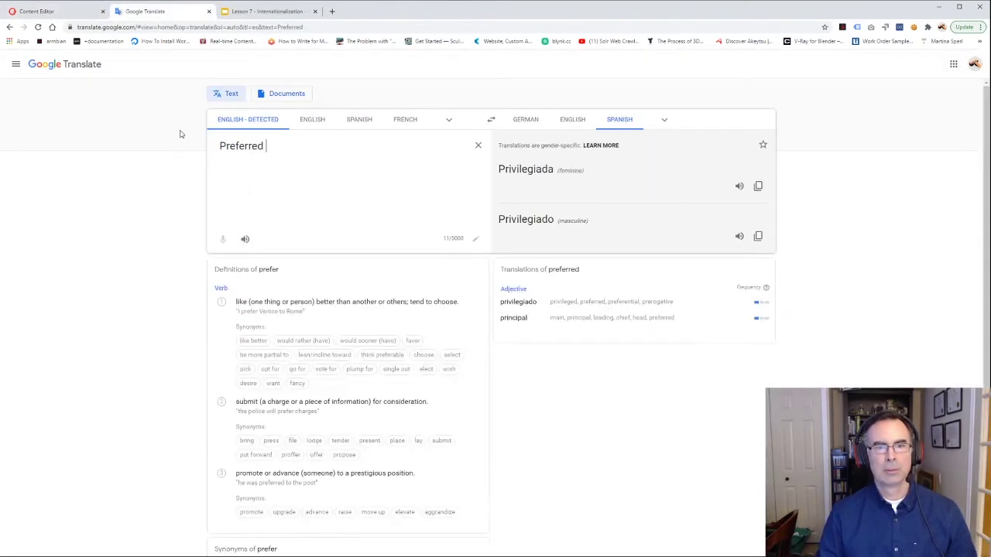
type("Shares Report")
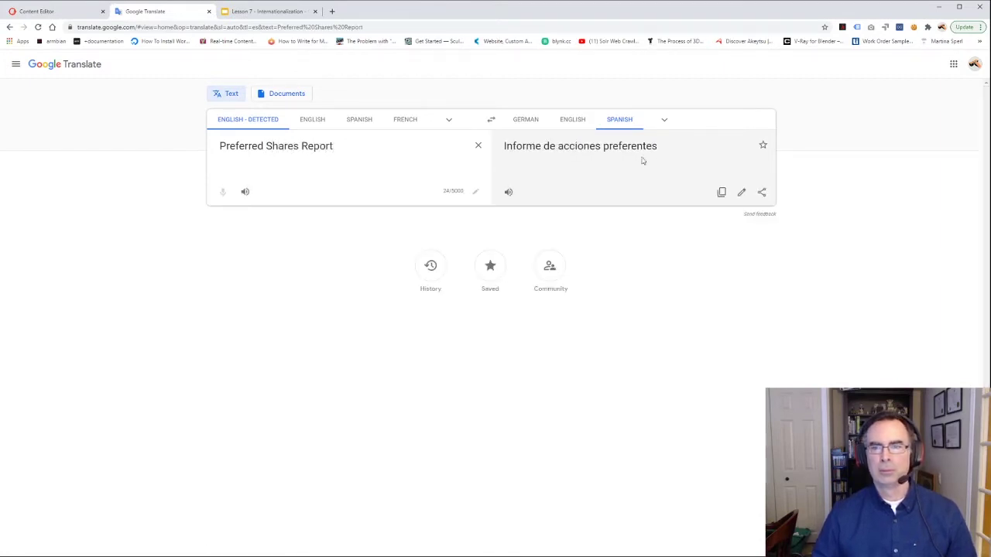
left_click_drag(666, 149, 503, 142)
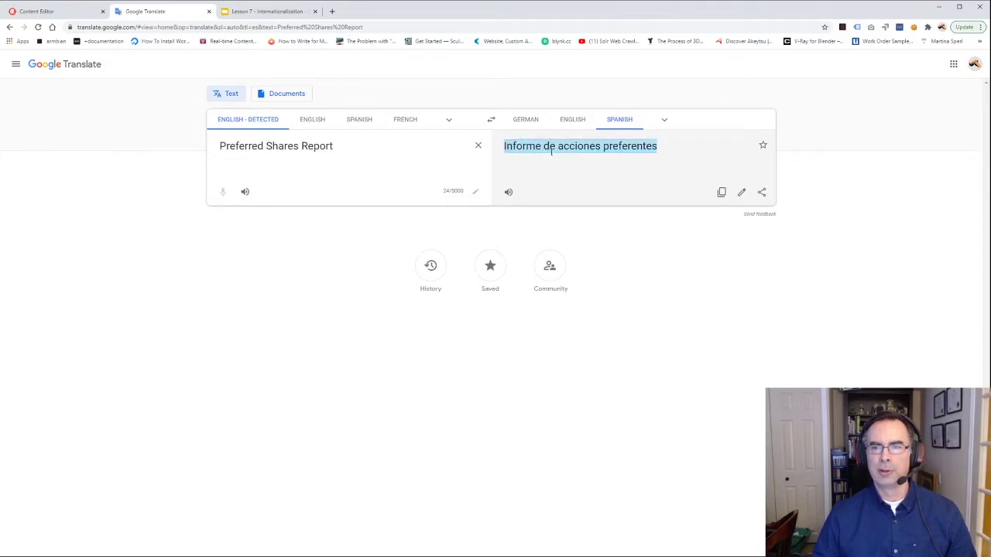
Step: Back in the Content Editor, describe the media link as "Informe de acciones preferentes", target a new browser and insert it
left_click(88, 14)
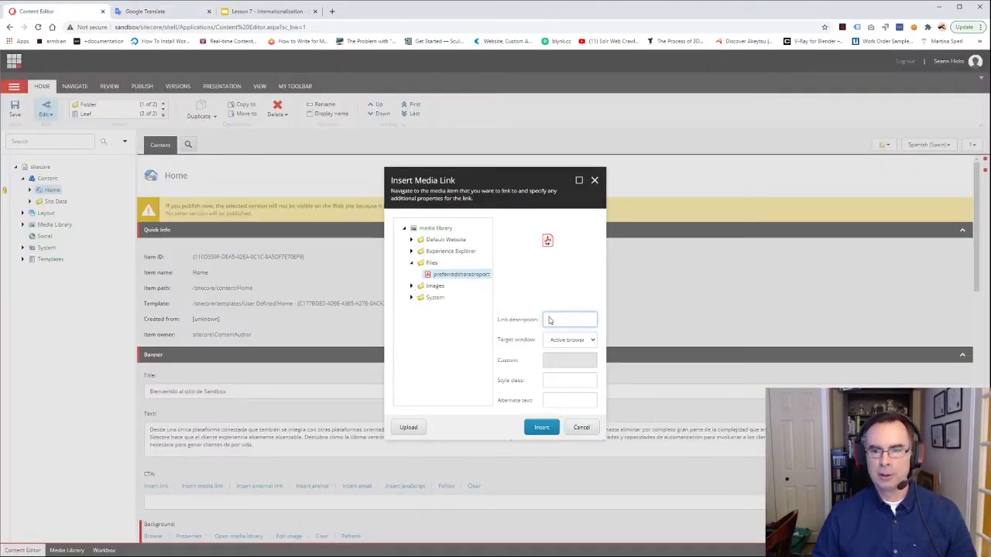
key("ctrl+v")
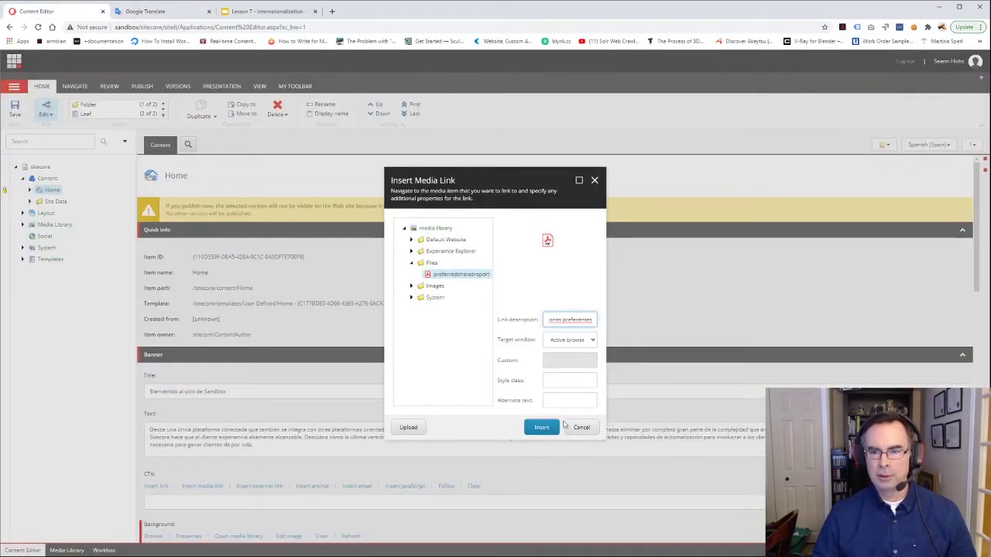
left_click(584, 343)
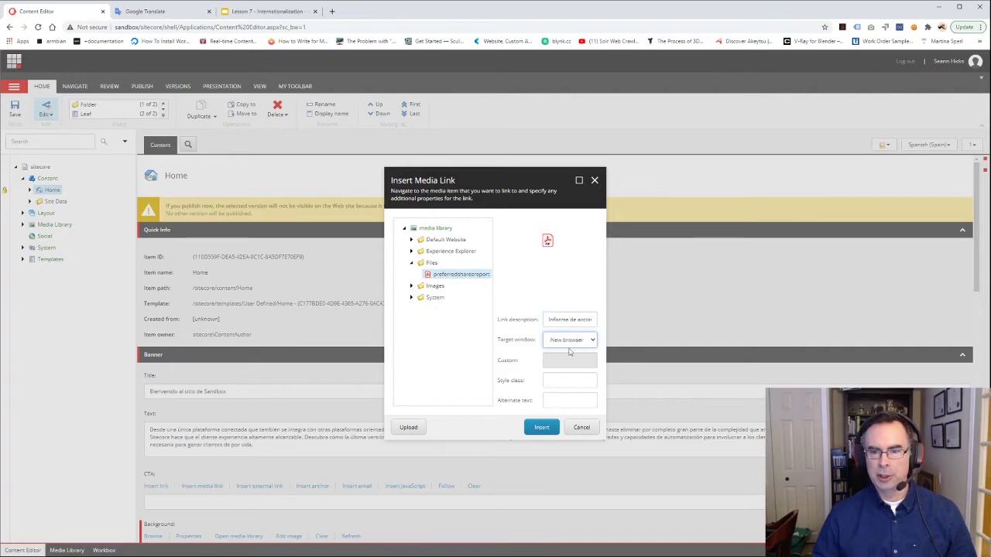
left_click(542, 427)
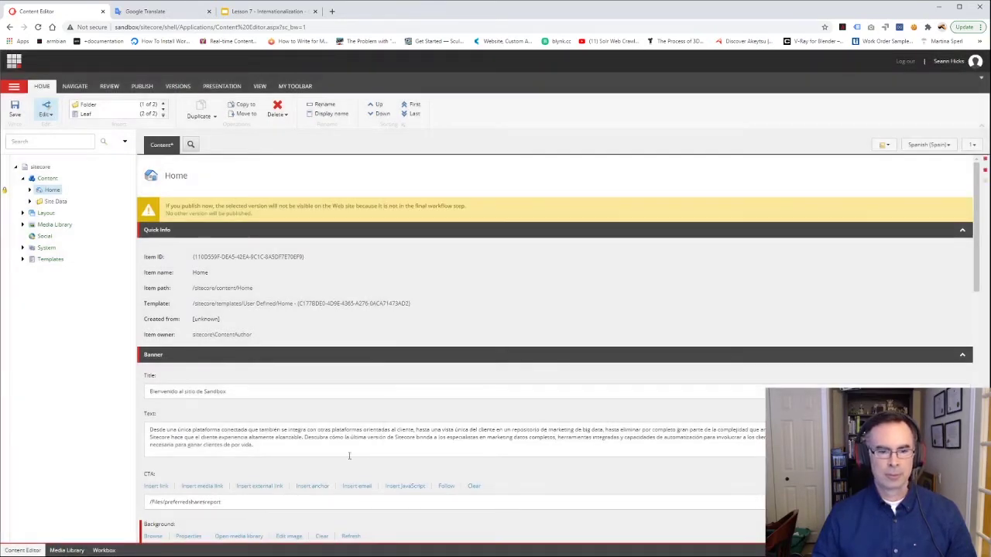
Step: Review the Spanish Home item's Background image and Footer fields, and save the item
scroll(319, 453, "down", 5)
scroll(320, 452, "down", 2)
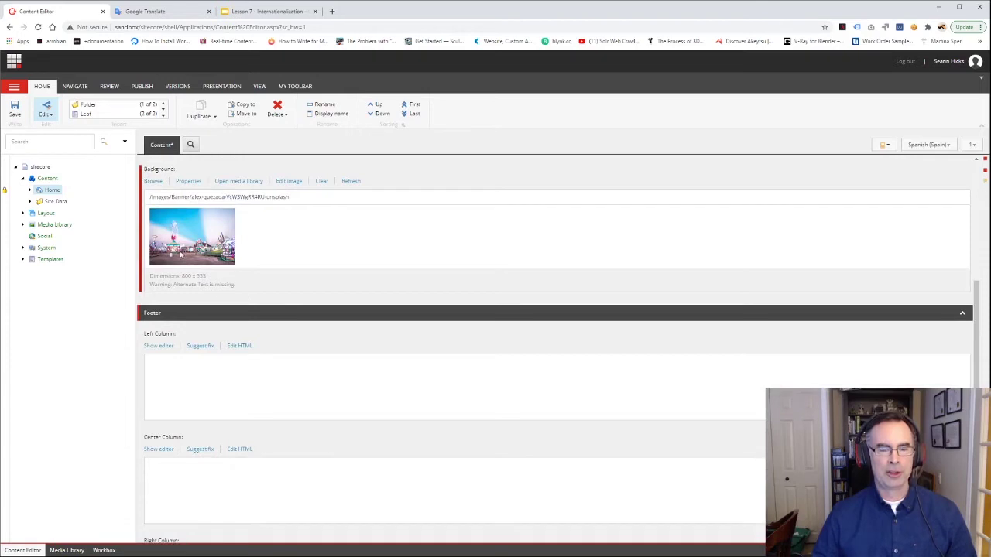
scroll(188, 264, "up", 2)
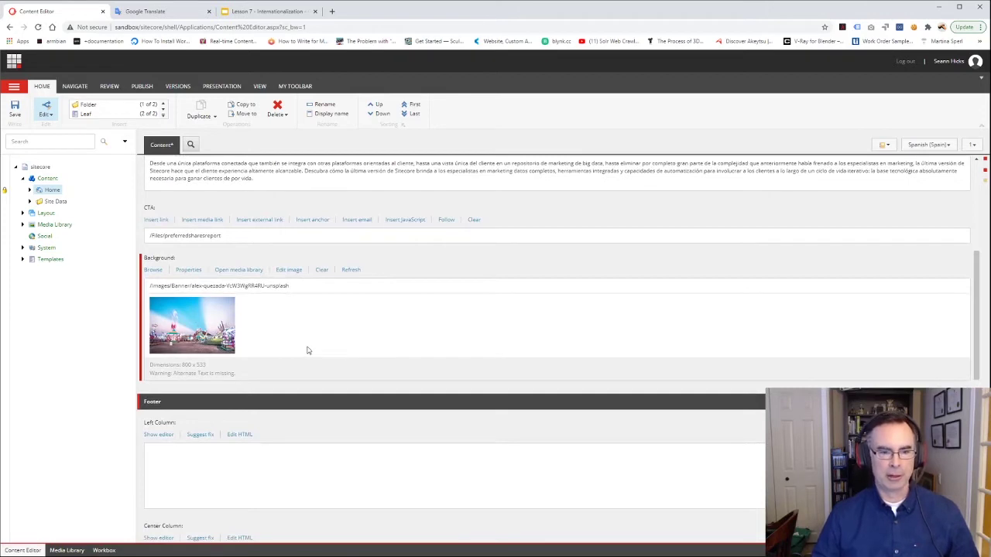
scroll(305, 350, "down", 2)
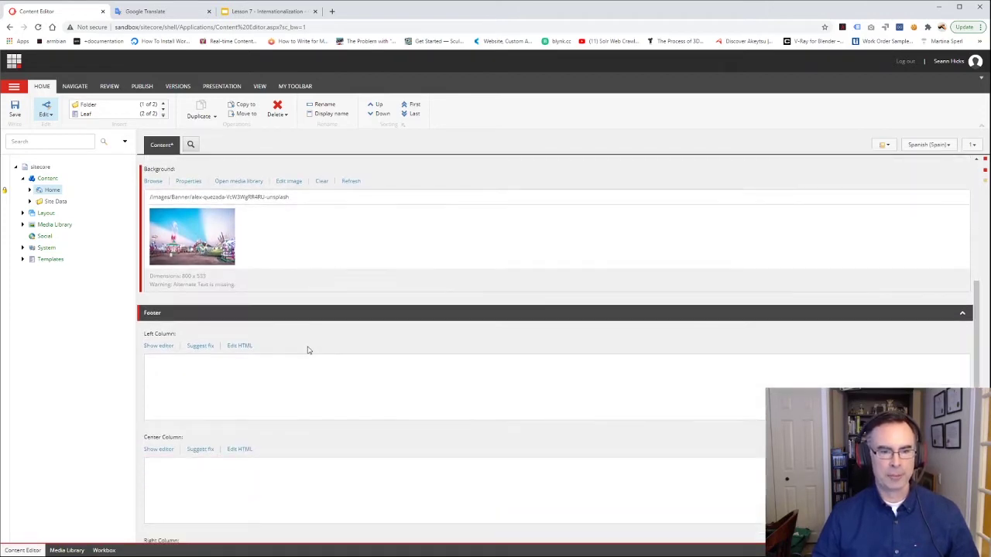
left_click(21, 110)
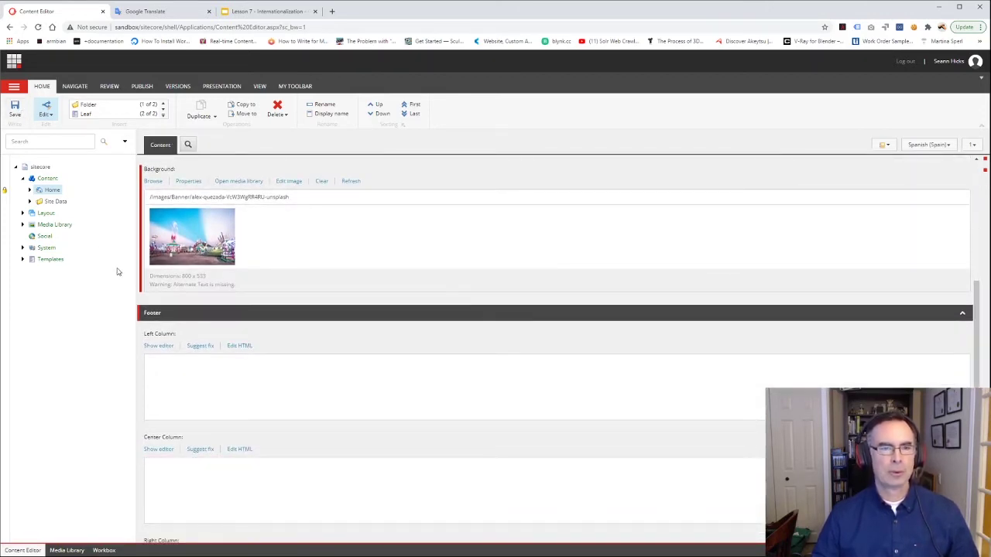
Step: Preview the Spanish version of the Home page, look over its content and close the preview
scroll(289, 294, "up", 5)
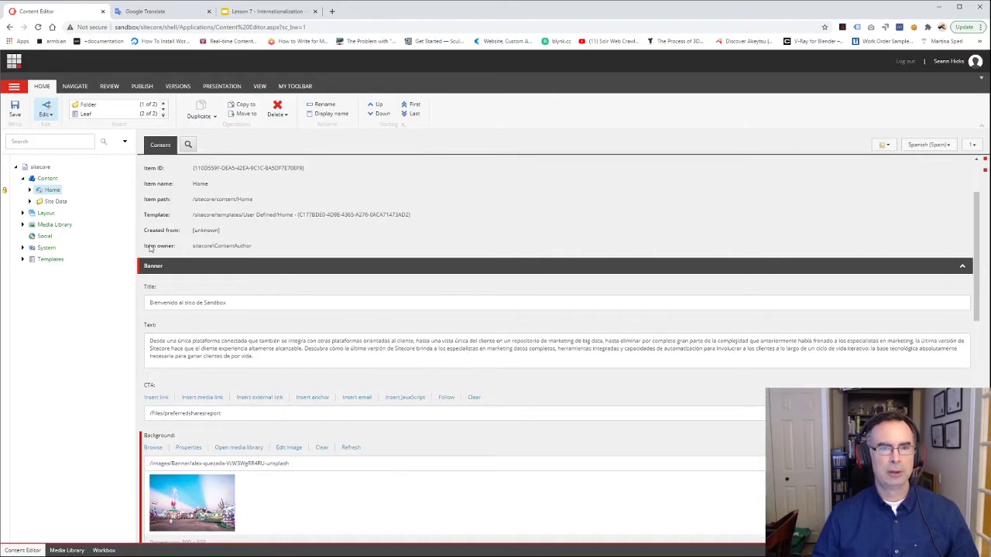
left_click(218, 86)
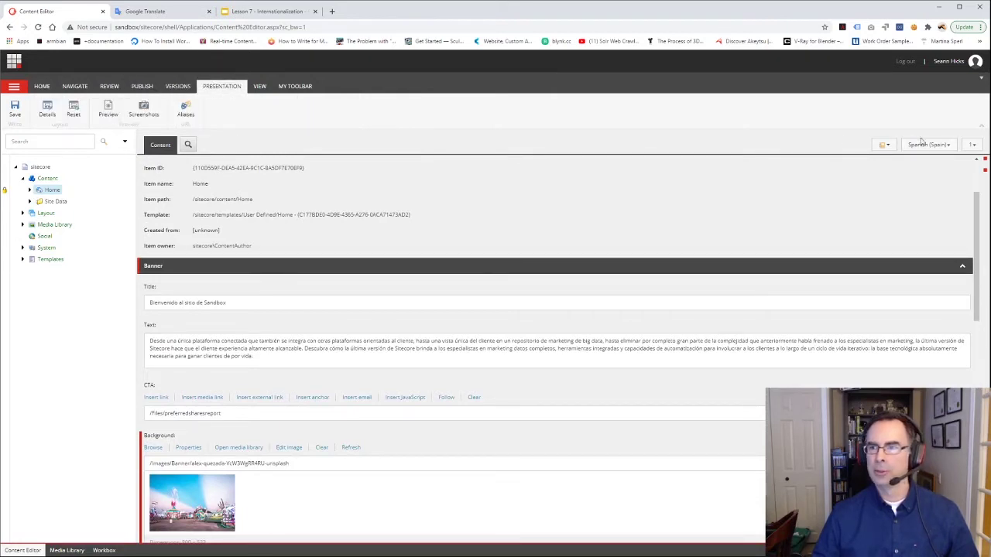
left_click(109, 115)
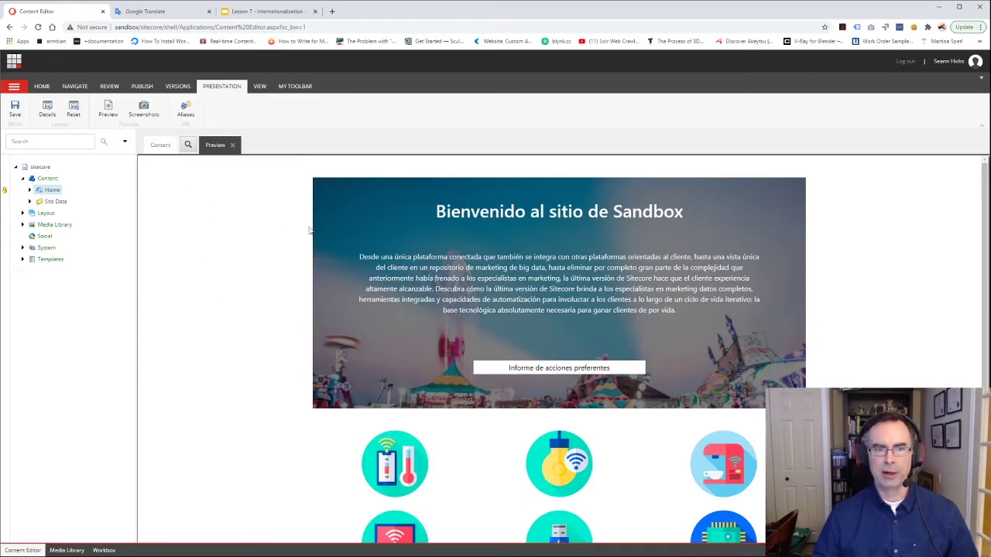
scroll(559, 348, "down", 2)
scroll(558, 348, "up", 2)
left_click(232, 146)
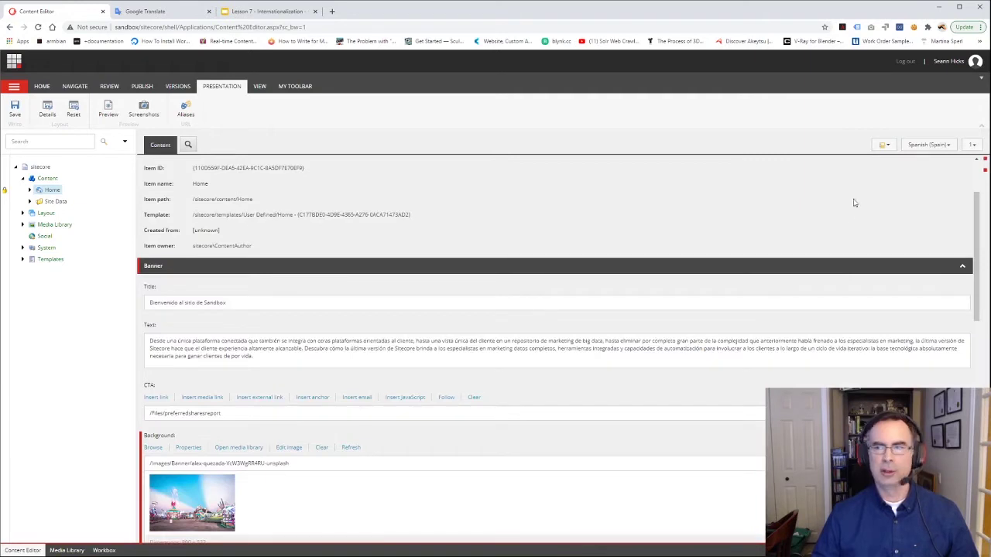
Step: Switch the Home item to English, preview the page down to the smart product blocks for comparison, and close the preview
left_click(910, 149)
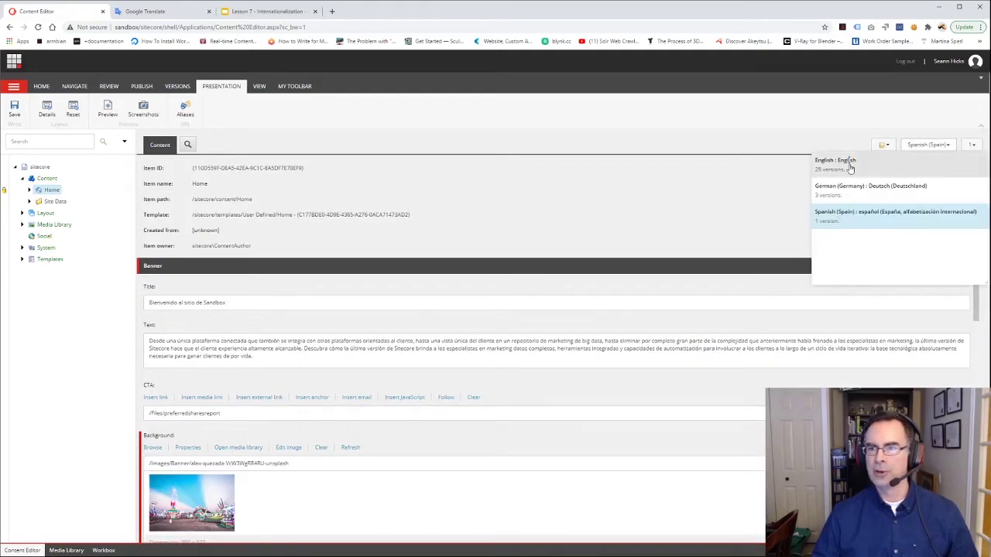
left_click(845, 165)
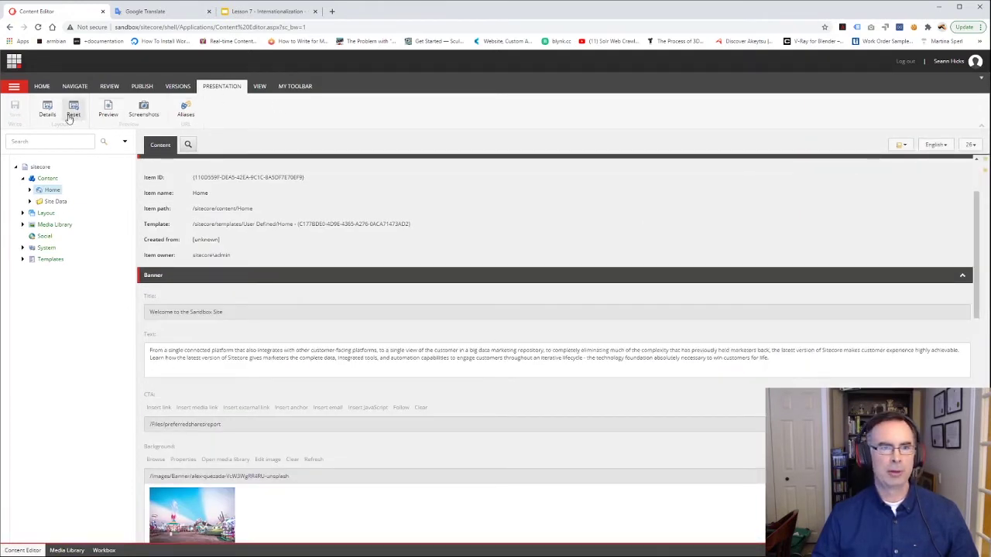
left_click(108, 110)
scroll(414, 326, "down", 10)
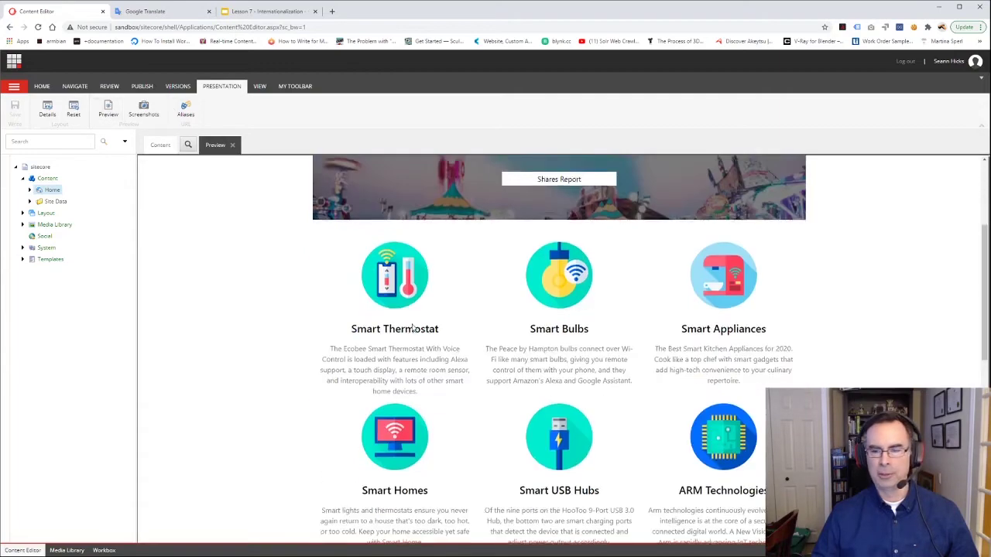
scroll(434, 414, "up", 10)
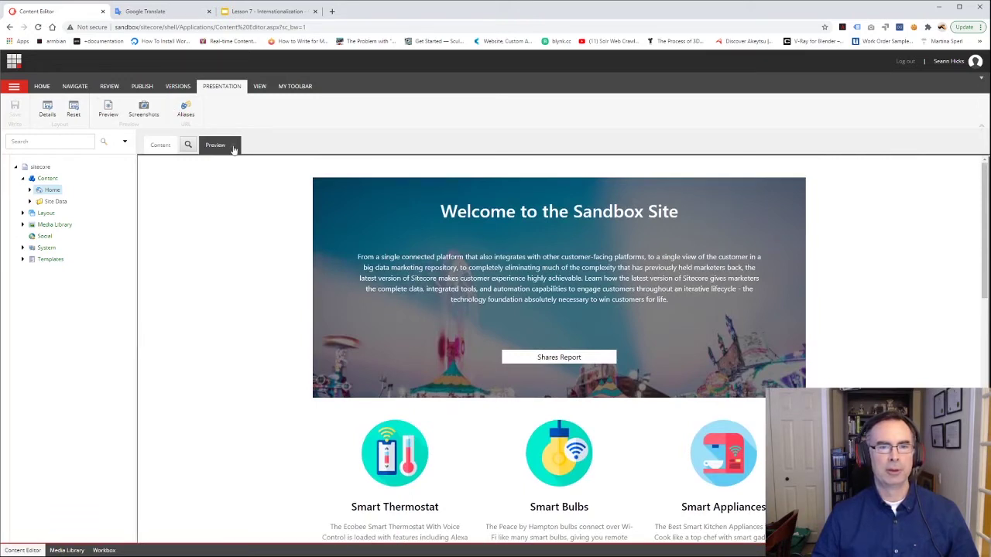
left_click(233, 148)
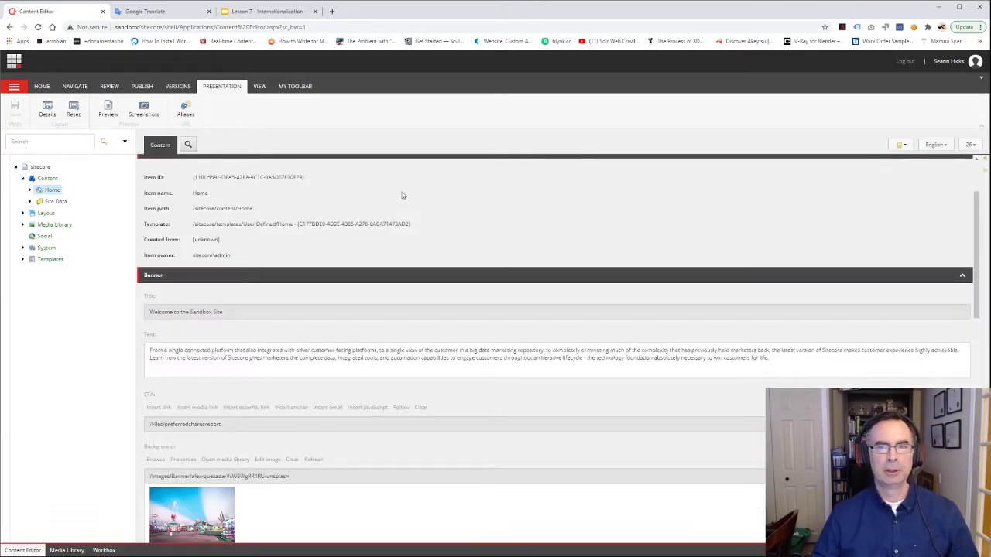
Step: Return the Home item to Spanish (Spain), preview the product blocks beneath the banner, and close the preview
left_click(934, 144)
left_click(824, 215)
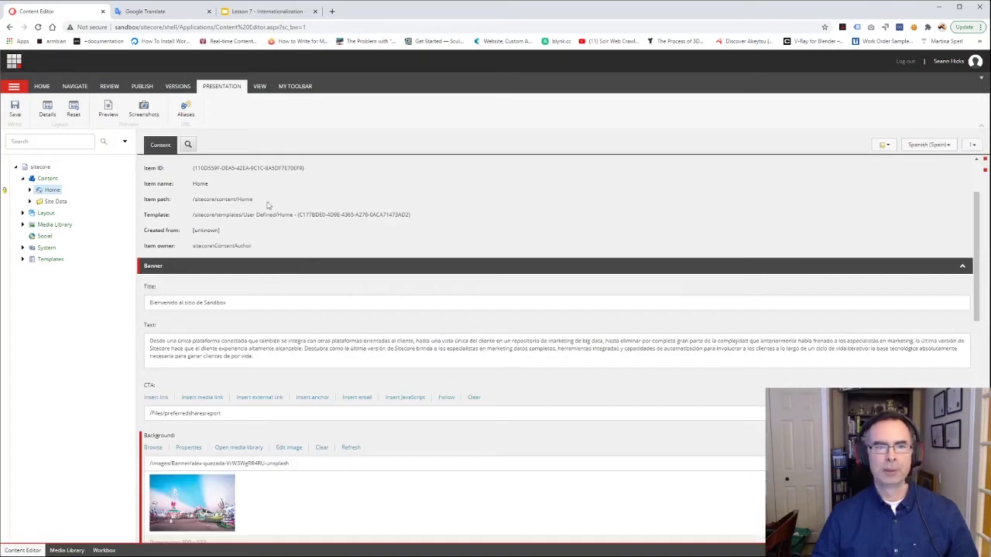
left_click(108, 109)
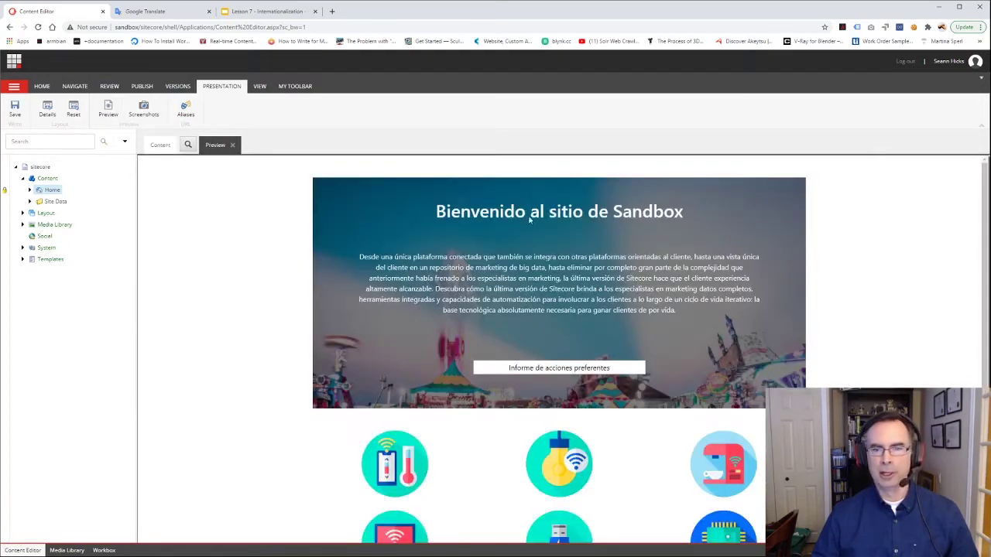
scroll(365, 327, "down", 2)
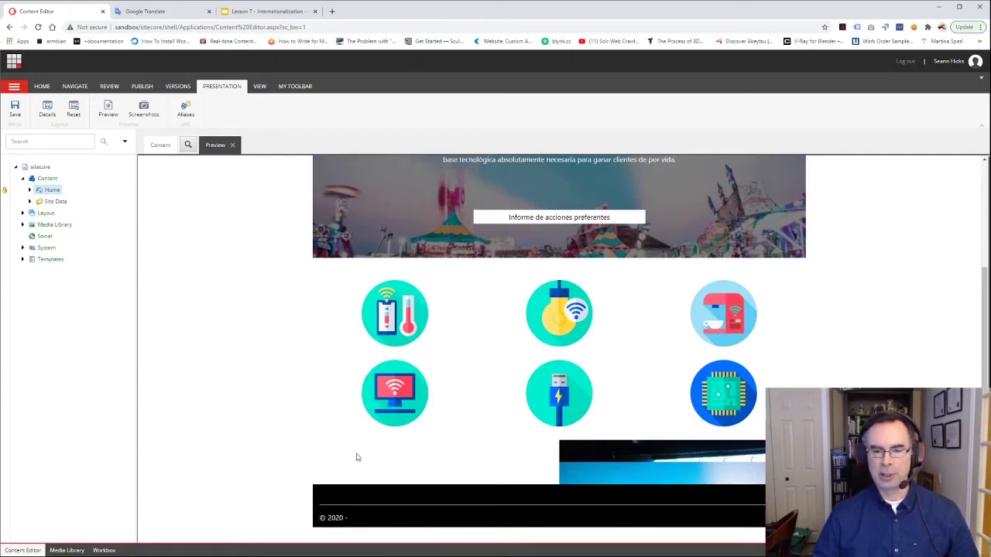
scroll(450, 414, "up", 3)
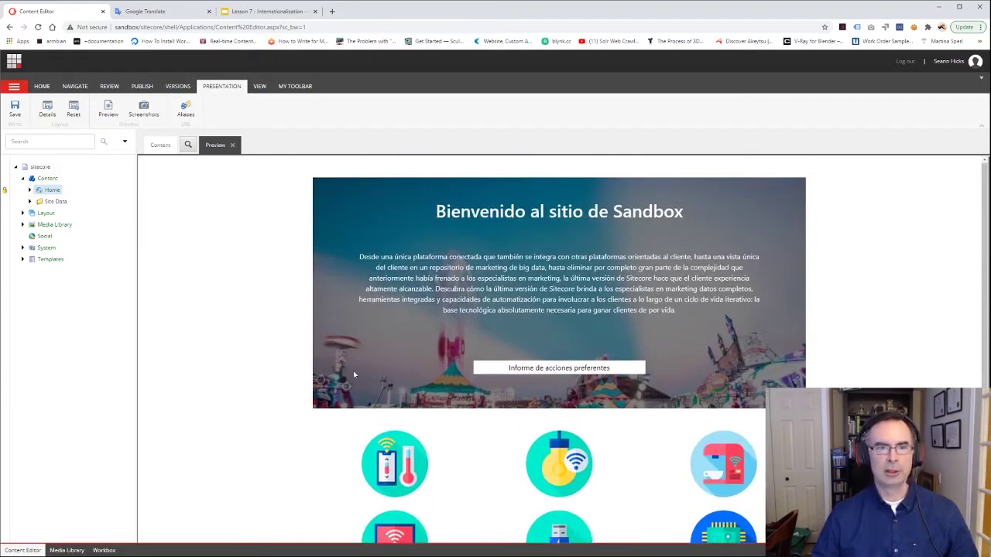
left_click(232, 144)
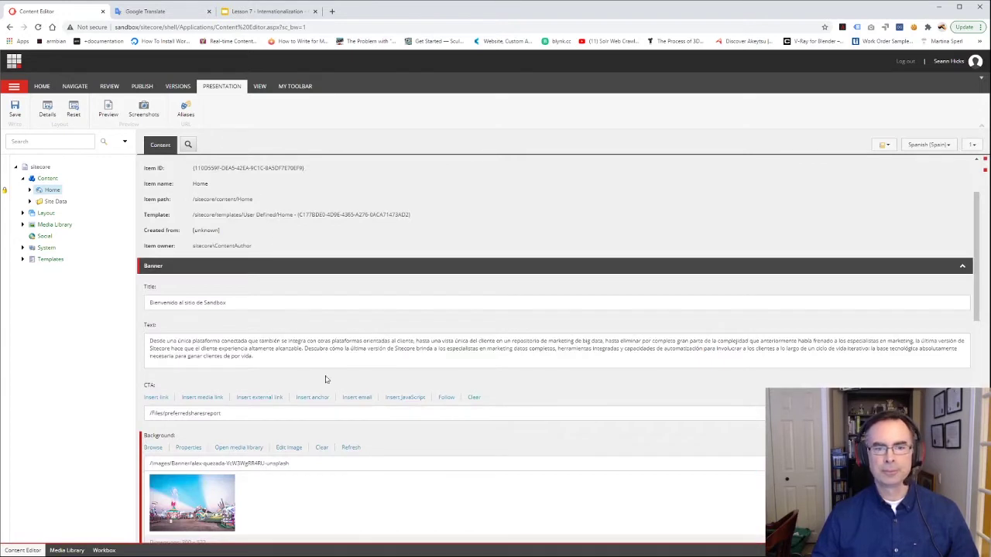
Step: Open USP 6 in the Data folder under Home and add a new Spanish (Spain) version of it
left_click(29, 190)
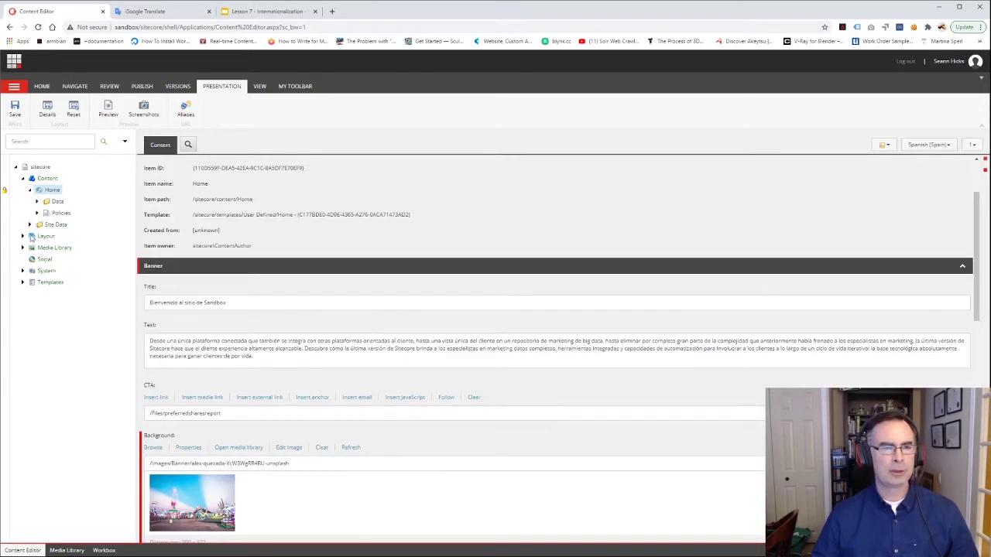
left_click(37, 201)
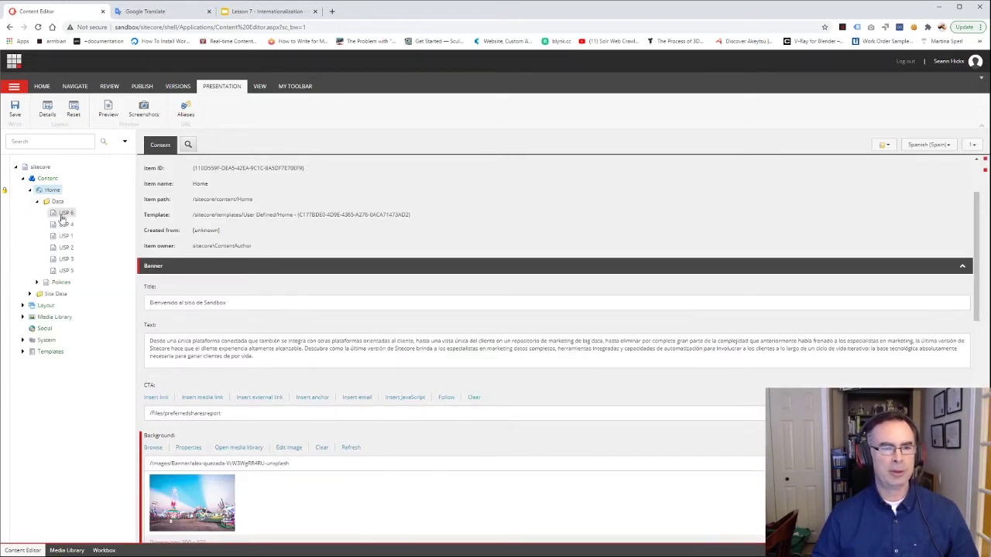
left_click(65, 213)
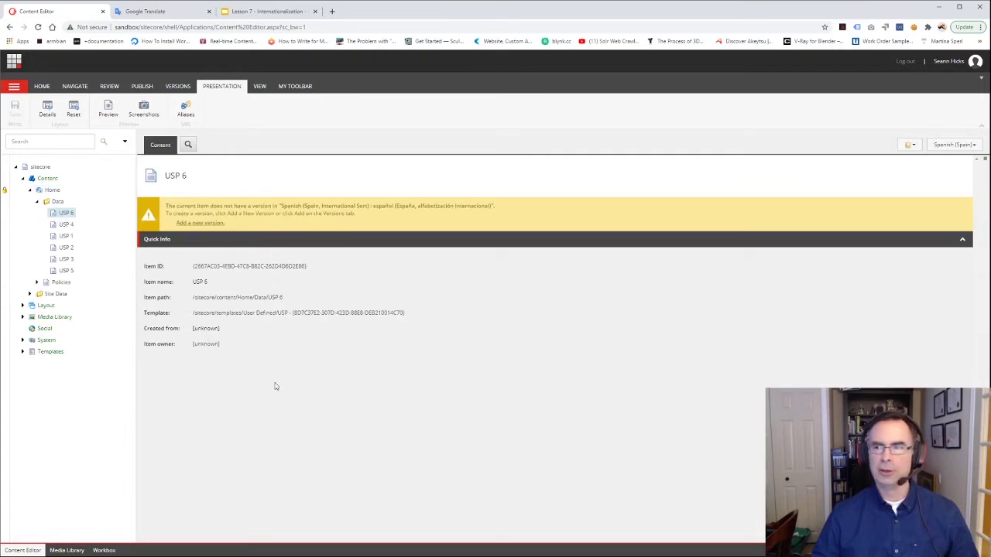
left_click(199, 225)
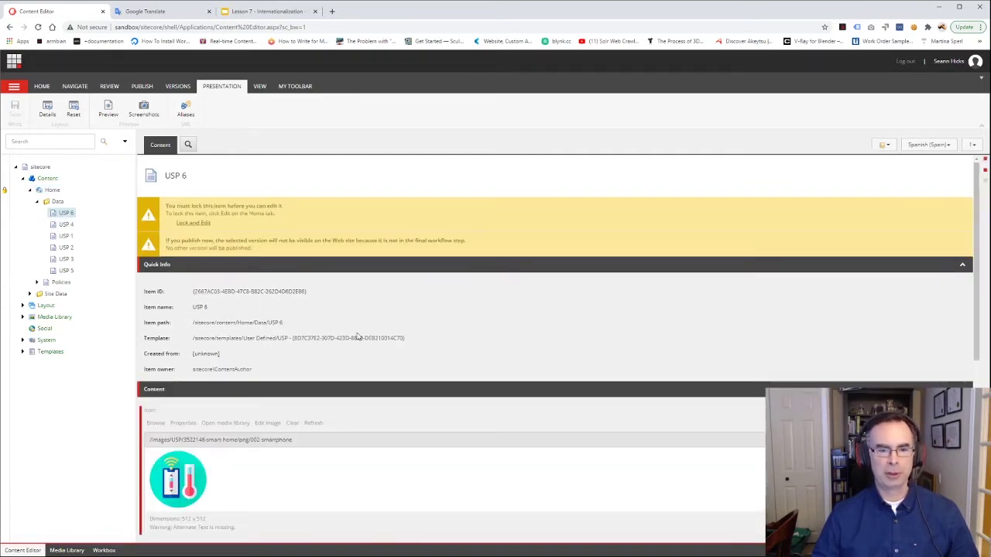
Step: Check the Spanish content fields of USP 6, switch to its English version and copy the Title "Smart Thermostat"
scroll(366, 432, "down", 2)
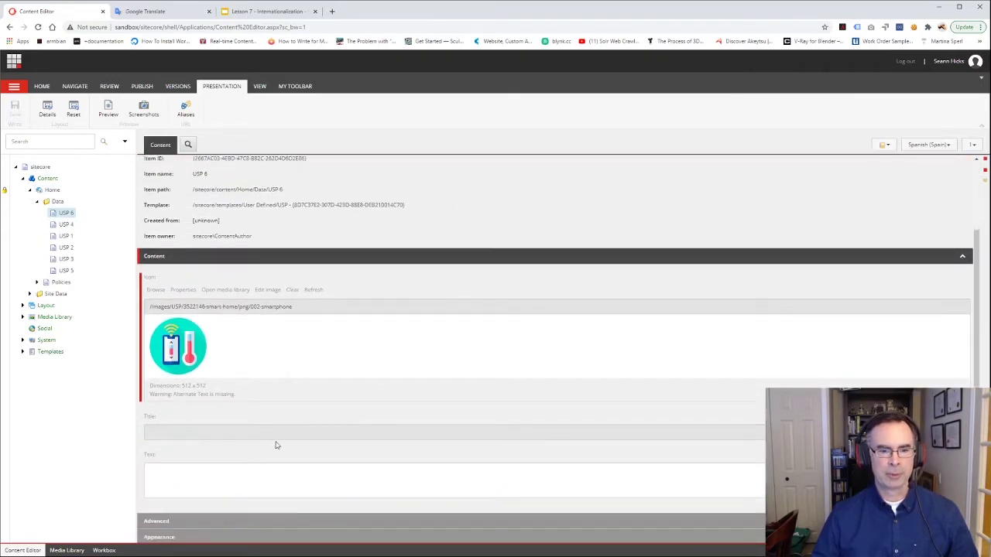
left_click(936, 147)
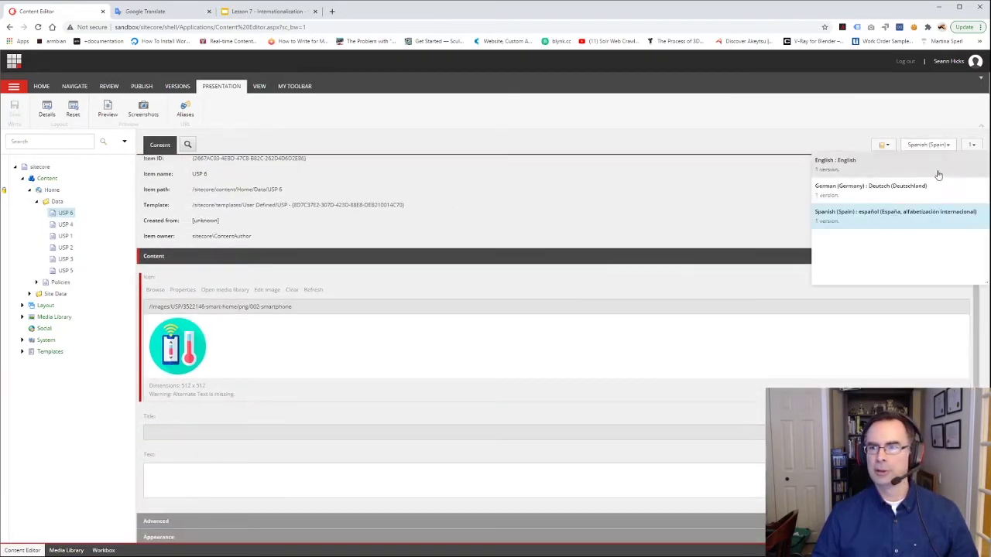
left_click(854, 170)
left_click_drag(209, 408, 168, 408)
key("ctrl+c")
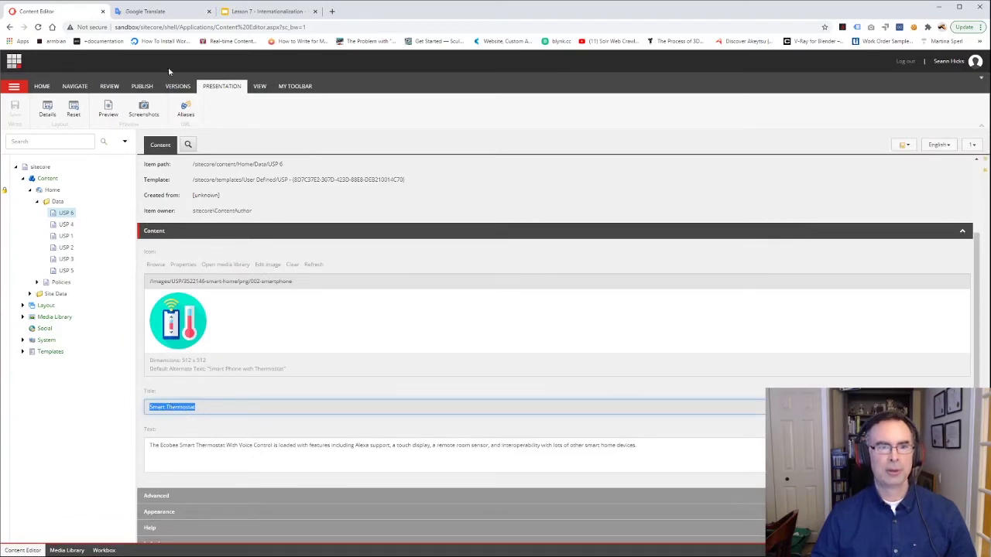
Step: In Google Translate, replace the source text with "Smart Thermostat" and copy the Spanish translation "Termostato inteligente"
left_click(158, 11)
left_click_drag(334, 147, 218, 148)
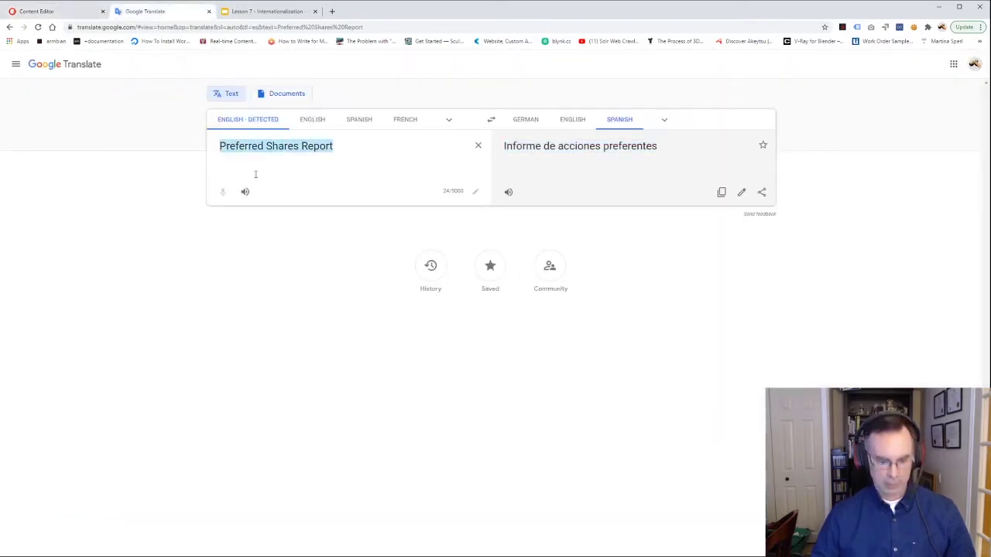
key("ctrl+v")
left_click_drag(625, 147, 506, 146)
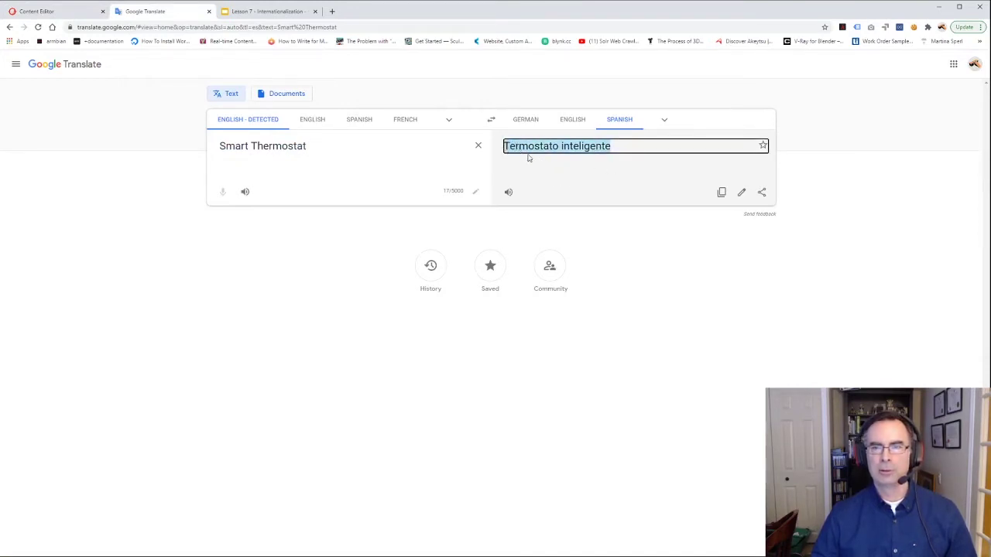
Step: Back in the Content Editor, lock the English USP 6 for editing, replace its Title with "Termostato inteligente" and save
left_click(35, 11)
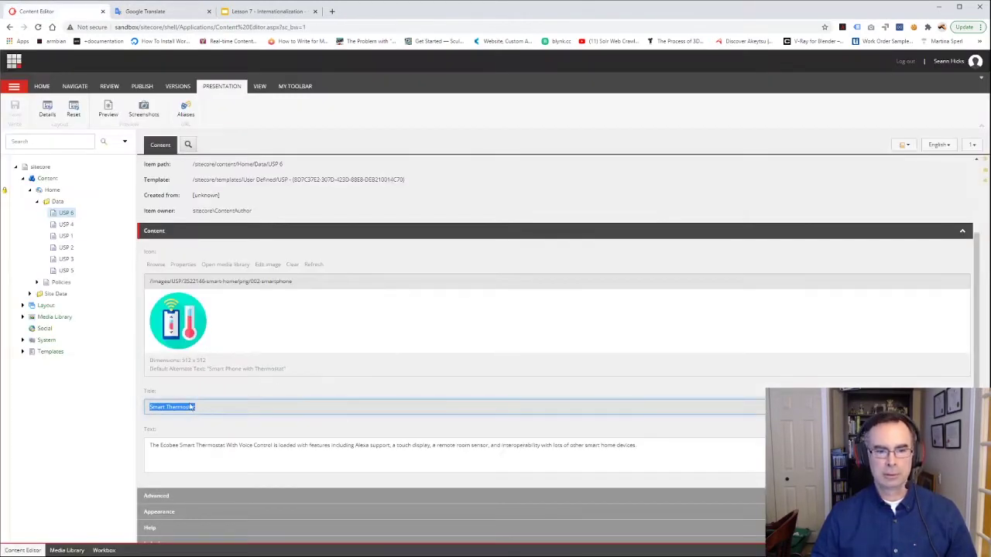
scroll(530, 301, "up", 3)
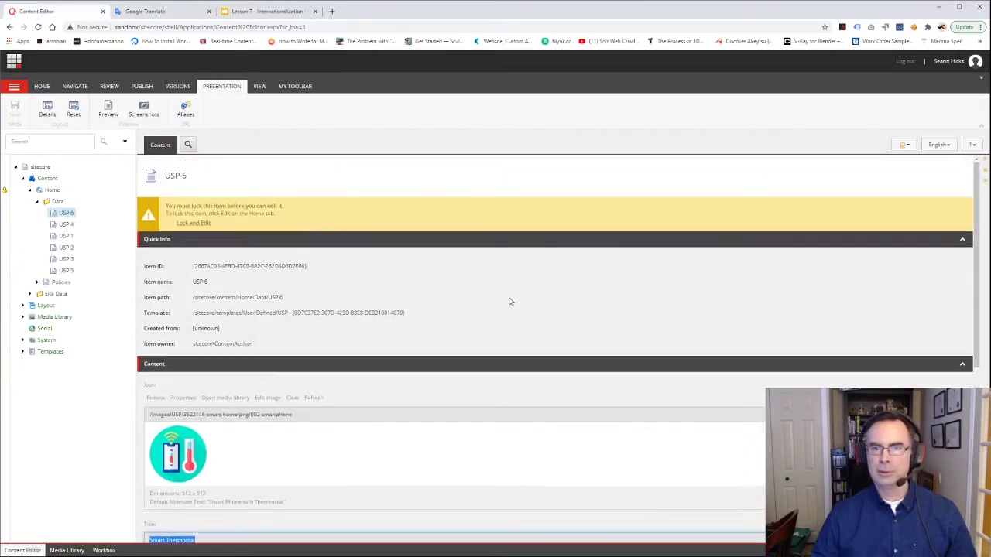
left_click(198, 224)
scroll(271, 387, "down", 3)
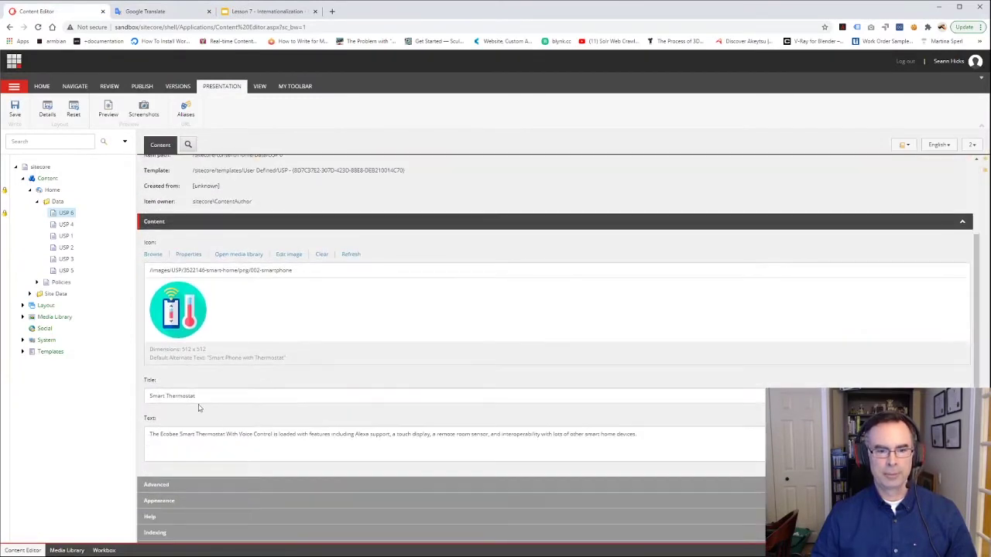
left_click_drag(199, 397, 134, 393)
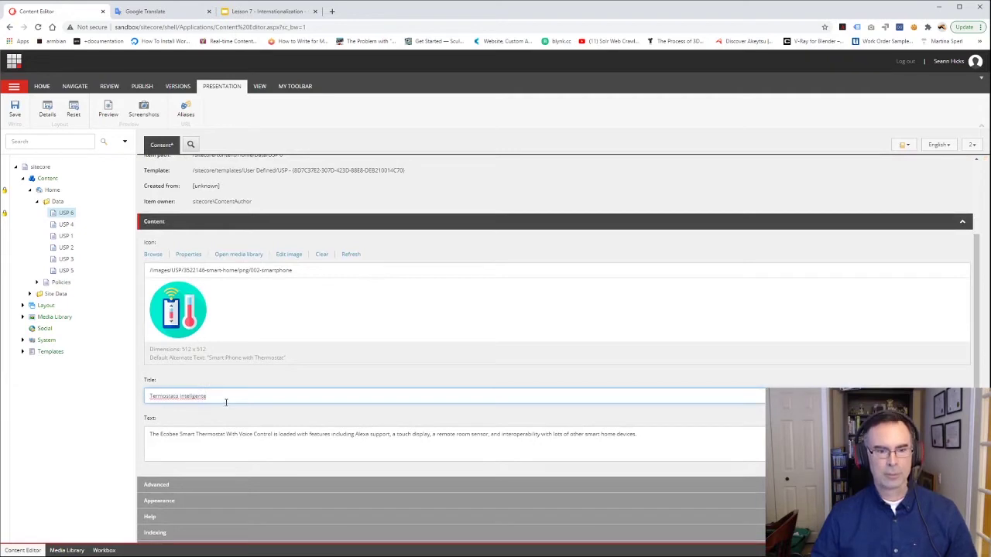
left_click(15, 108)
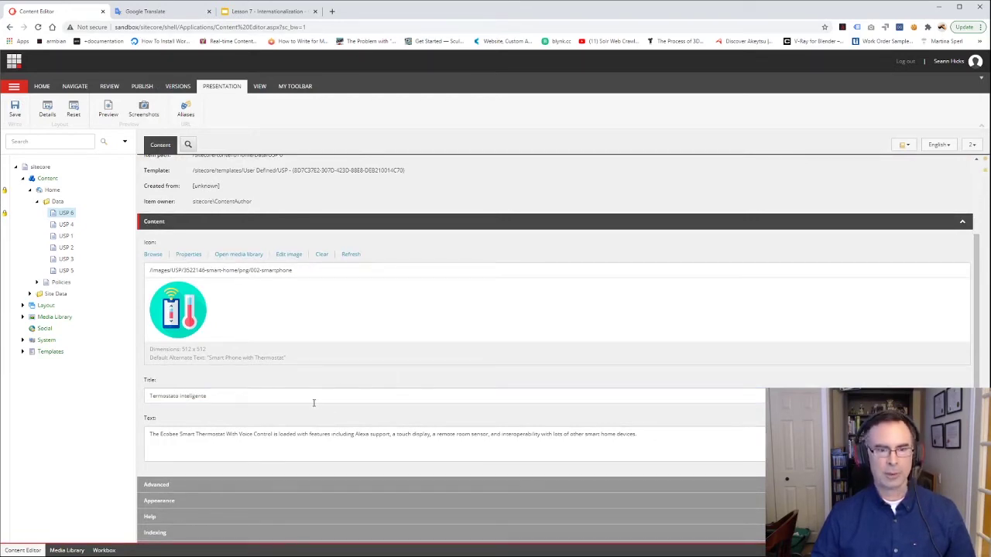
Step: Copy the Spanish Title from the English version of USP 6, restore that Title to "Smart Thermostat" and save
left_click(938, 148)
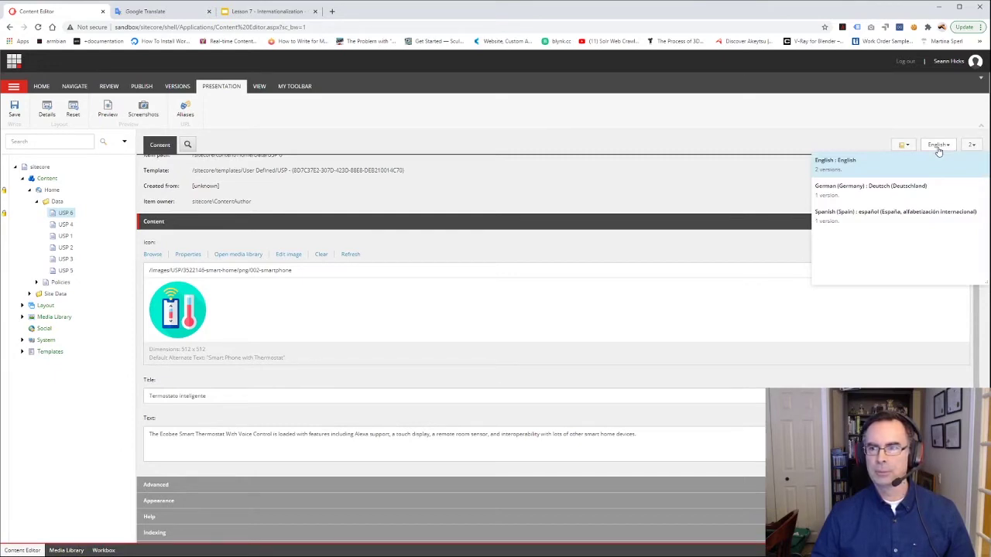
left_click(226, 393)
left_click_drag(221, 395, 125, 397)
key("ctrl+c")
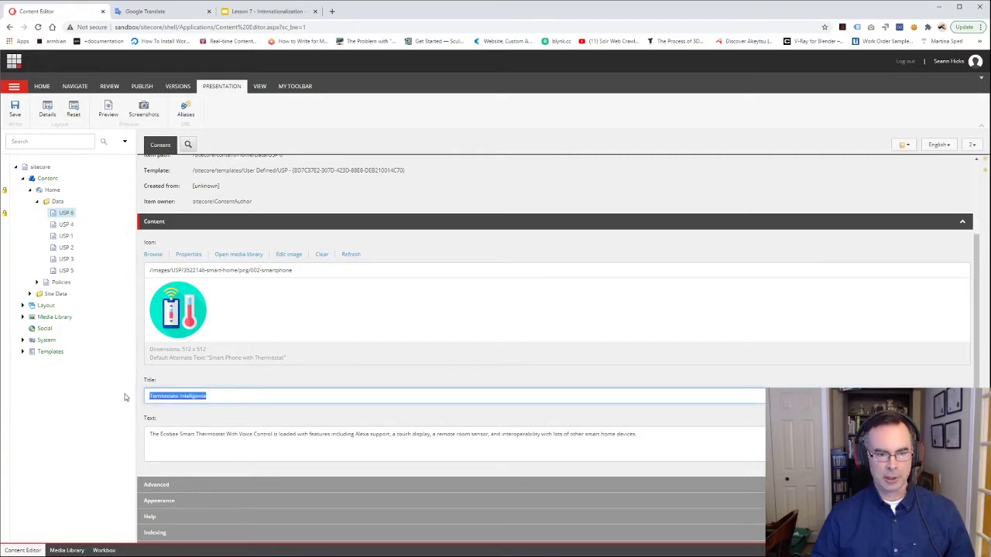
type("Smart Thermo")
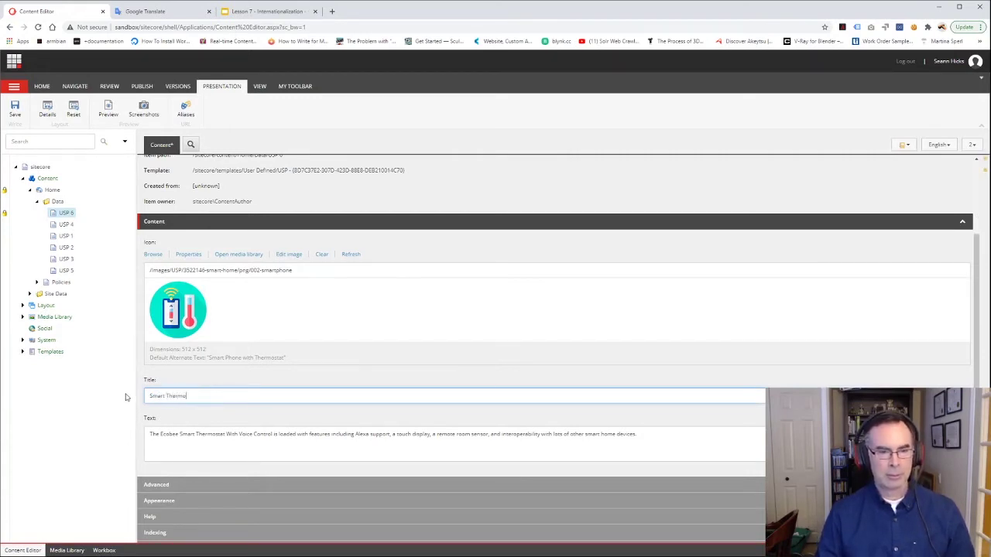
type("stat")
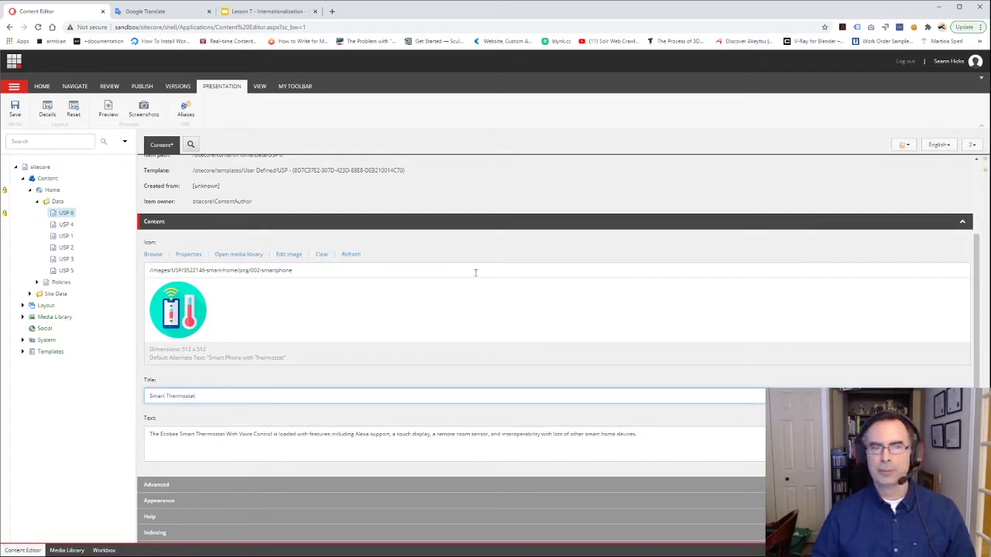
left_click(15, 114)
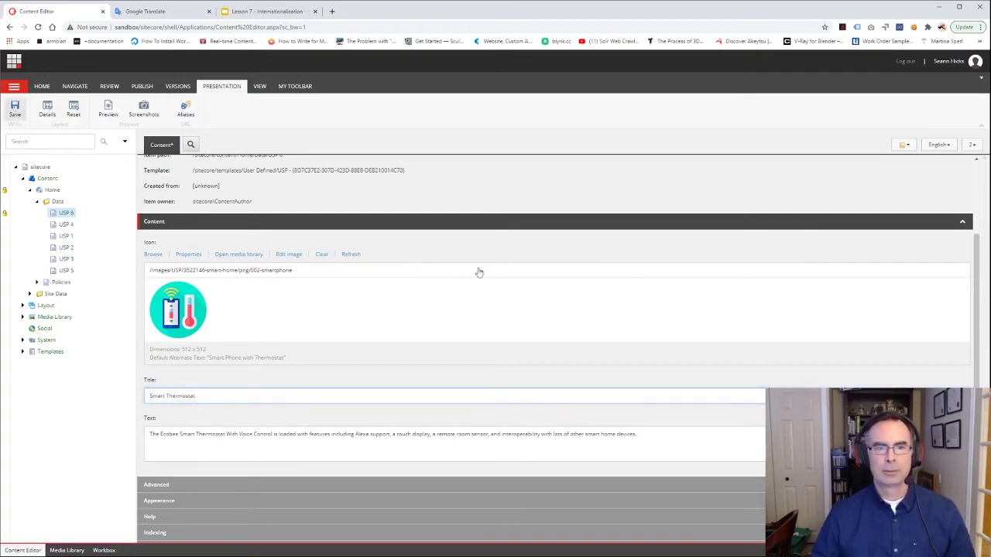
Step: Switch USP 6 to its Spanish (Spain) version, lock it for editing, set the Title to "Termostato inteligente" and save
left_click(943, 145)
left_click(839, 211)
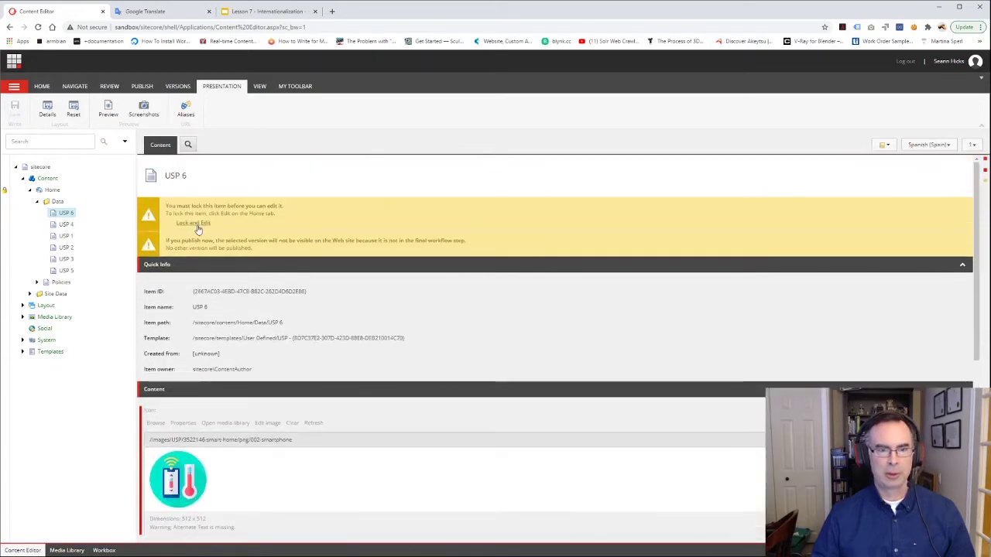
left_click(197, 223)
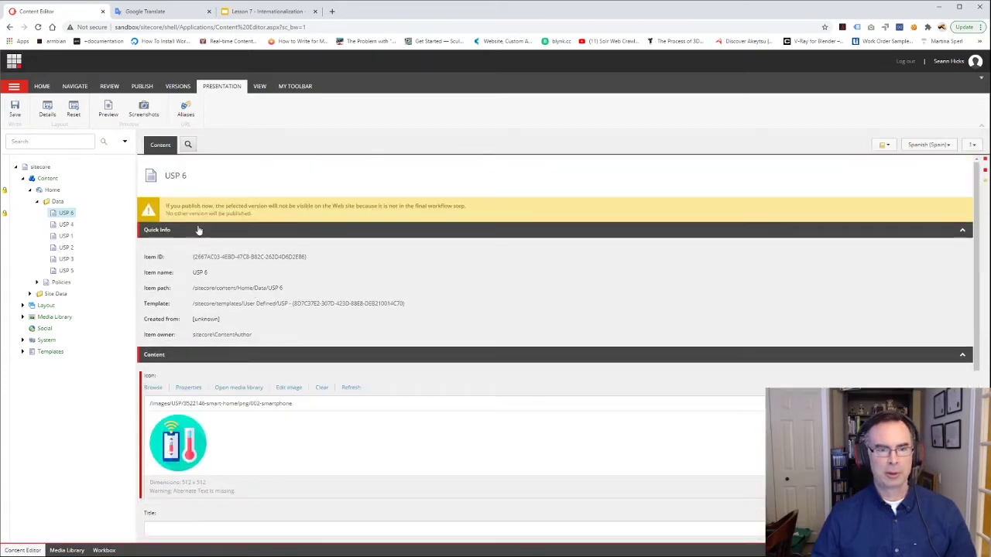
scroll(331, 395, "down", 3)
left_click(174, 394)
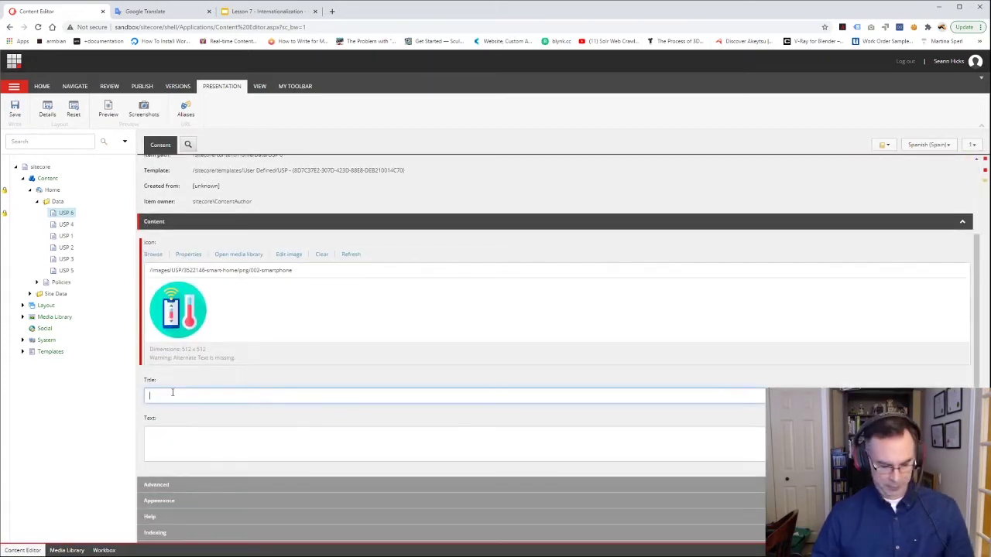
key("ctrl+v")
left_click(14, 107)
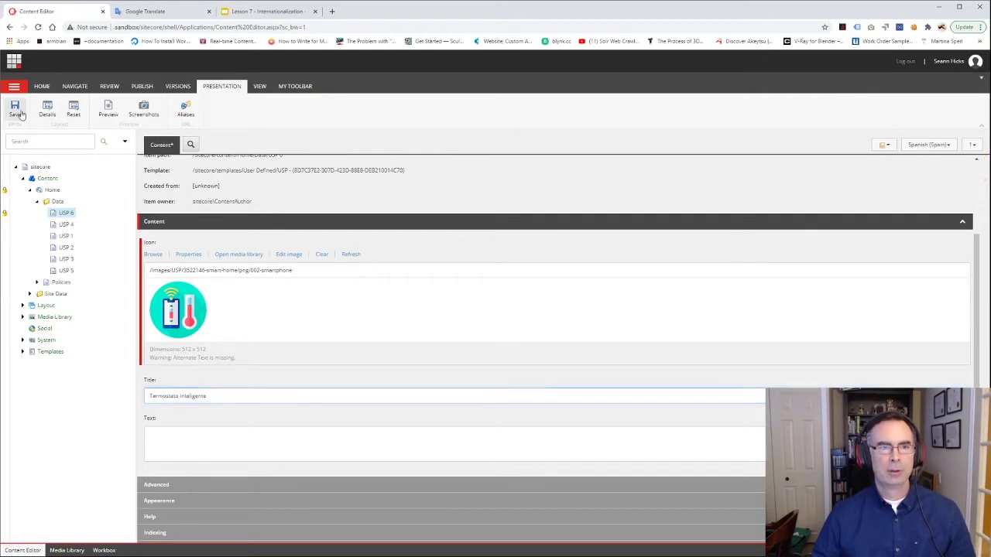
Step: Copy the full Text description from the English version of USP 6, then return to its Spanish (Spain) version
left_click(937, 148)
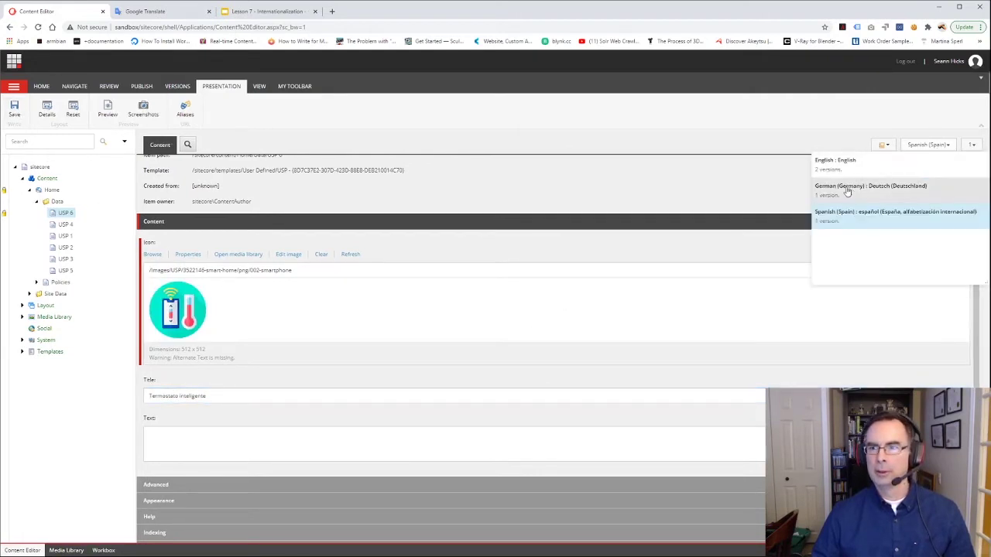
left_click(834, 162)
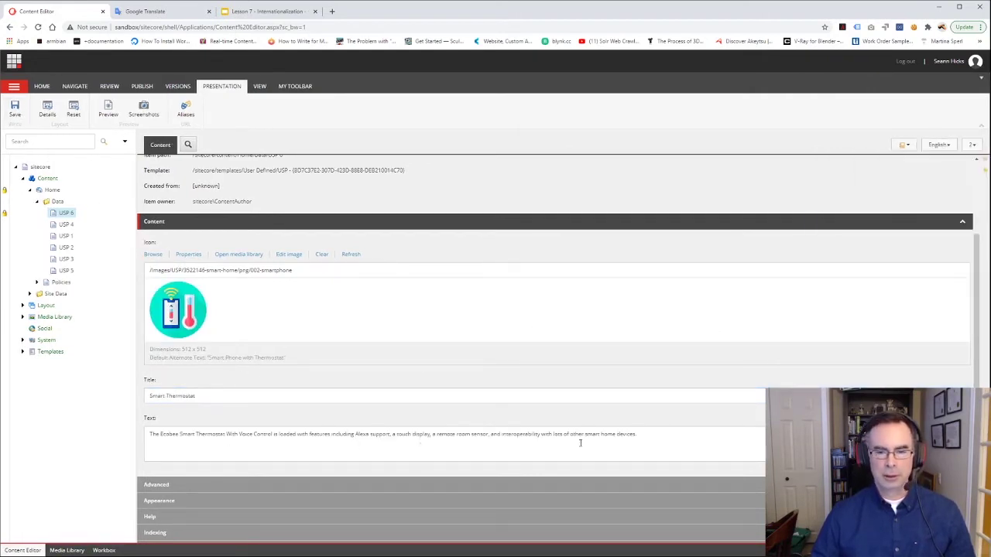
left_click_drag(643, 434, 129, 424)
key("ctrl+c")
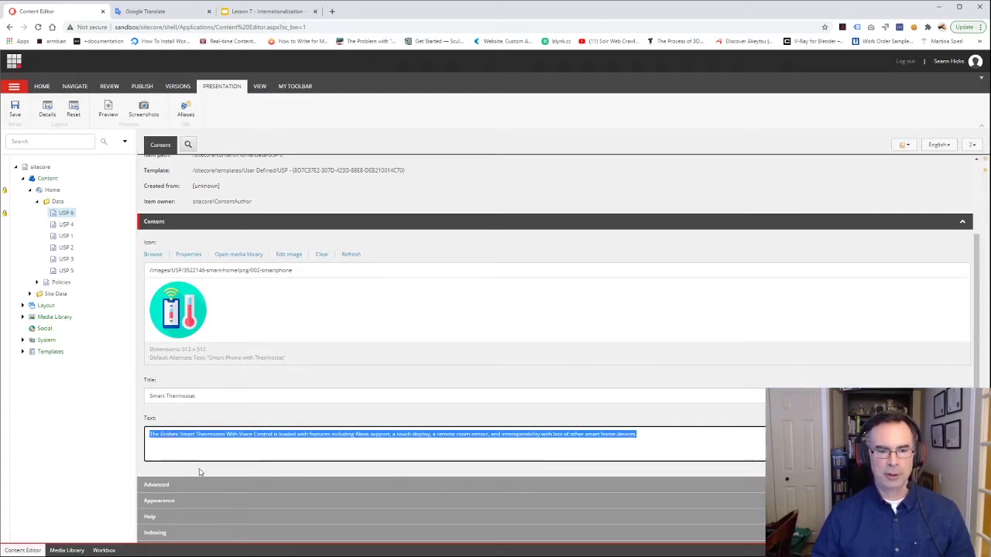
left_click(933, 146)
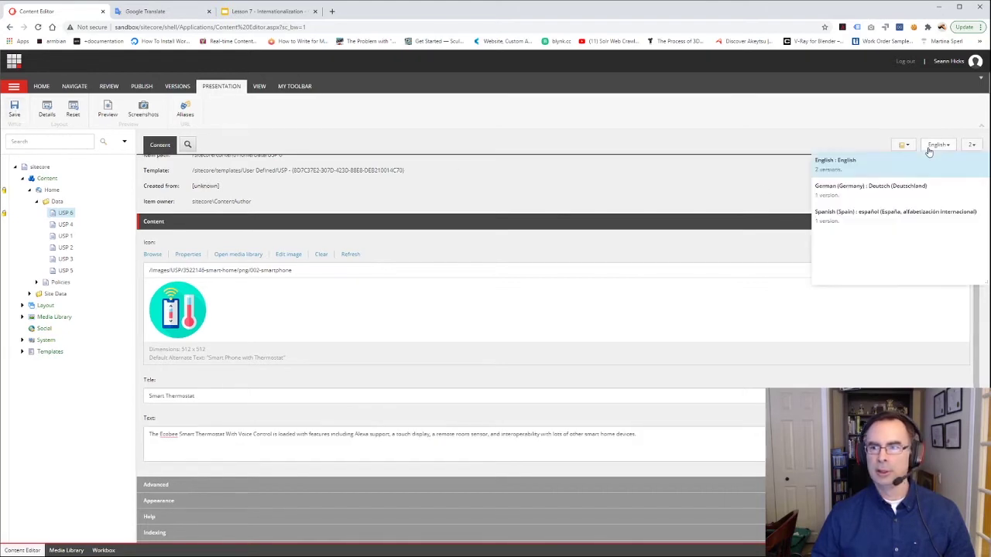
left_click(838, 224)
Step: In Google Translate, replace the source text with the copied Ecobee thermostat description and copy its full Spanish translation
left_click(157, 16)
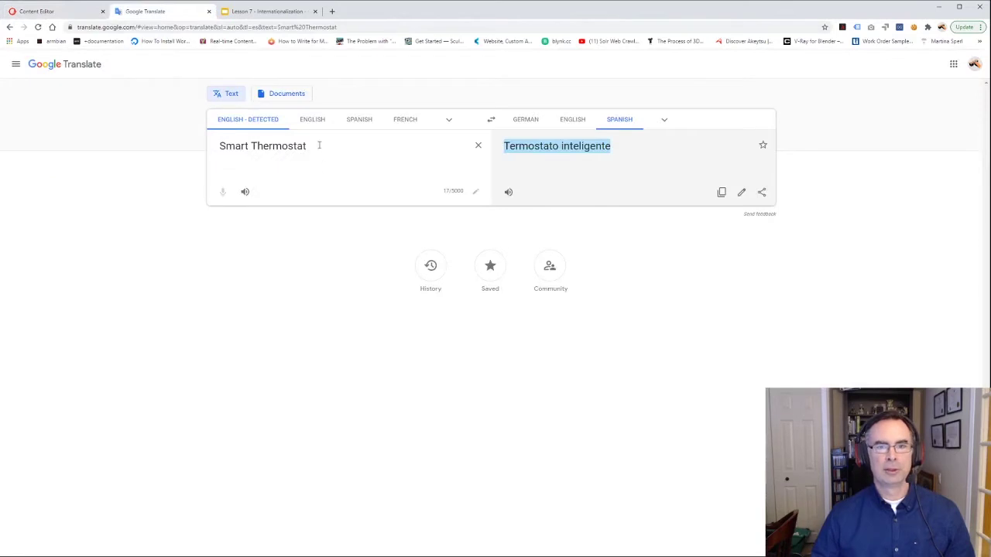
left_click_drag(318, 144, 181, 137)
key("ctrl+v")
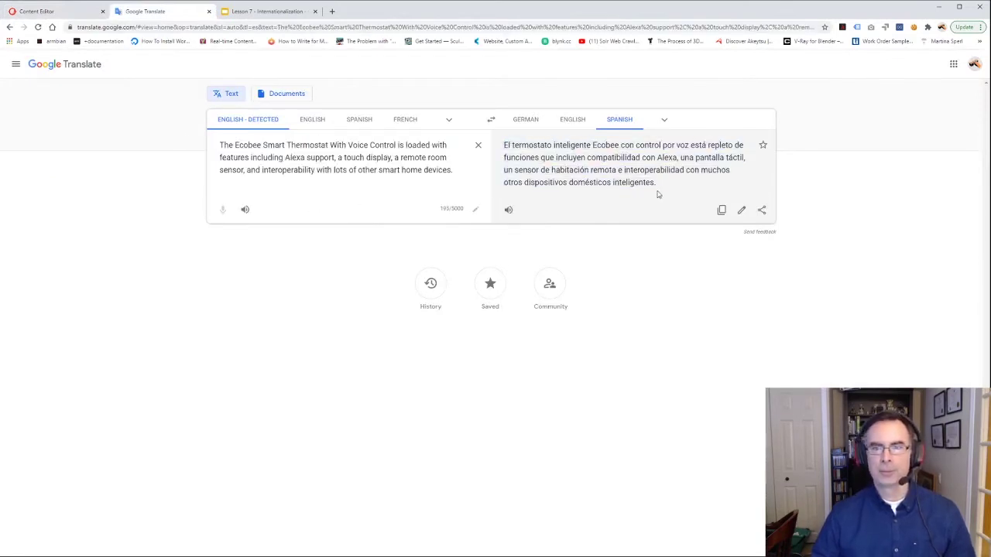
left_click_drag(657, 194, 507, 145)
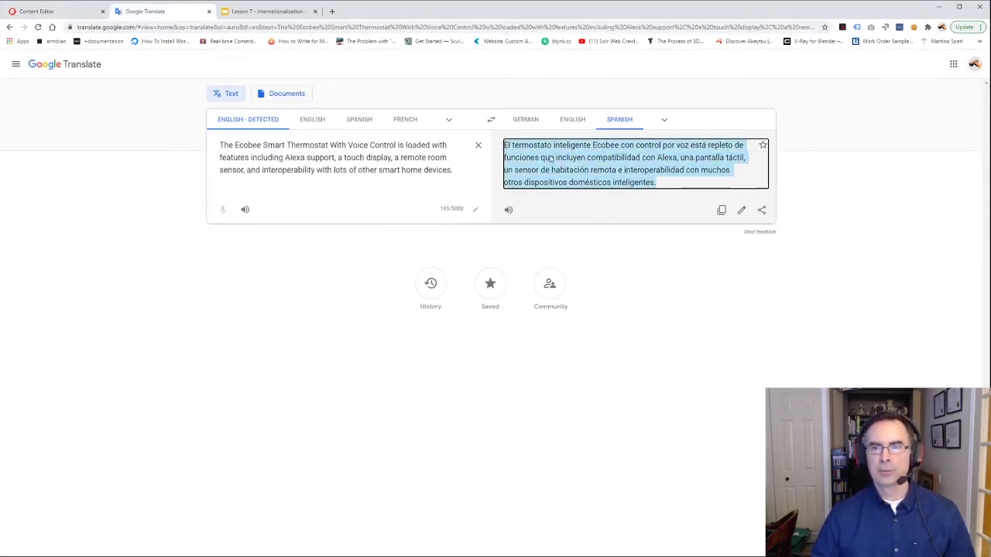
Step: Back in the Content Editor, fill the Spanish USP 6 Text with the copied translation, save and unlock the item
left_click(40, 12)
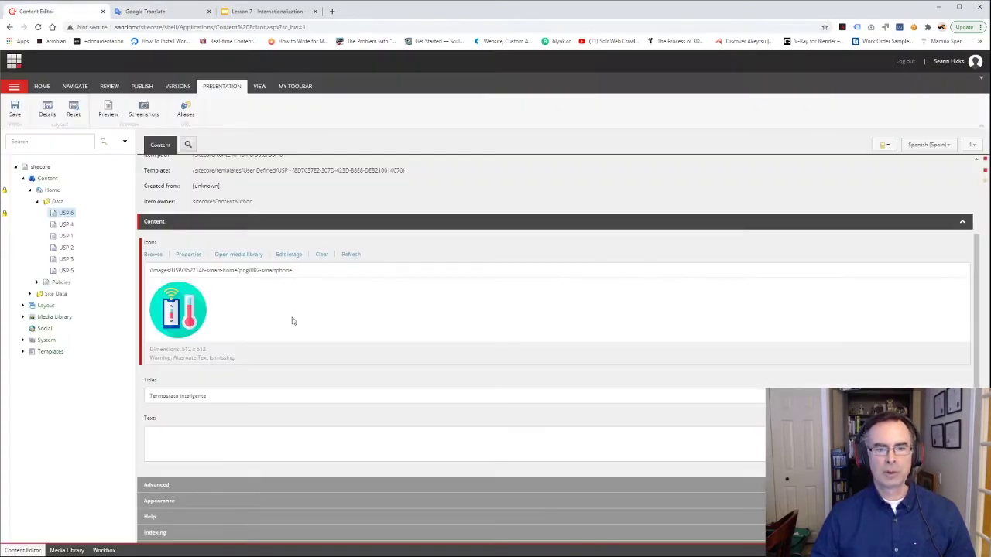
left_click(171, 429)
type("El termostato inteligente Ecobee con control por voz está repleto de funciones que incluyen compatibilidad con Alexa, una pantalla táctil, un sensor de habitación remoto e interoperabilidad con muchos otros dispositivos domésticos inteligentes.")
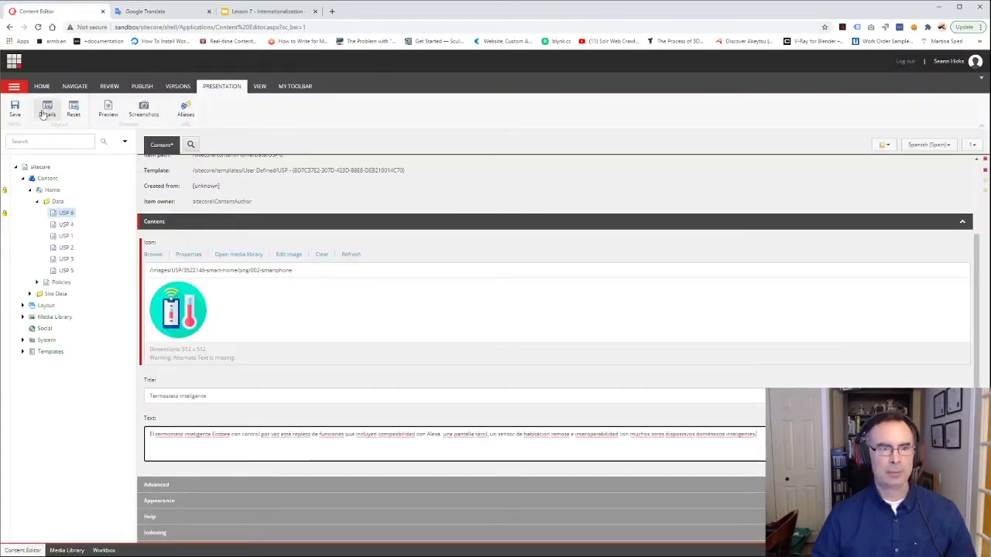
left_click(15, 109)
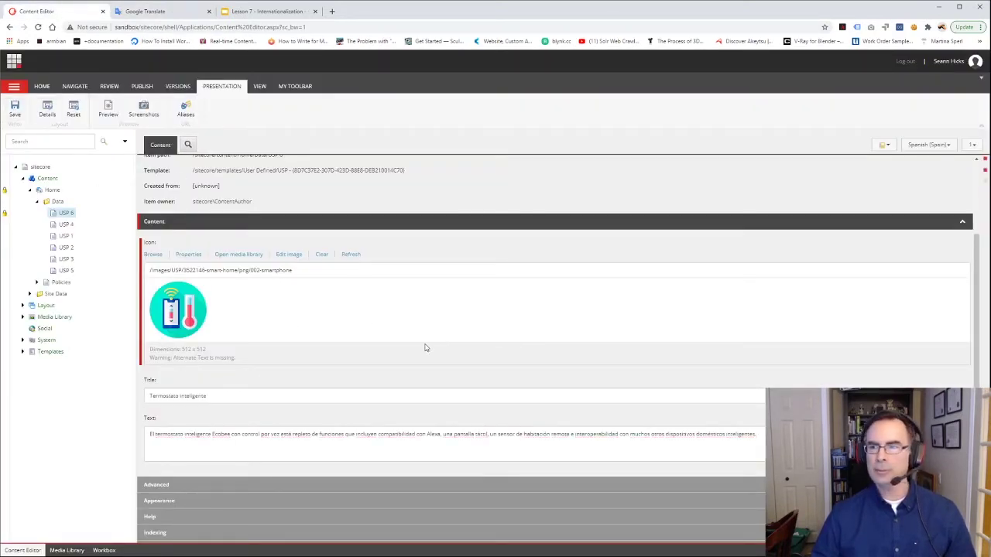
scroll(366, 359, "up", 3)
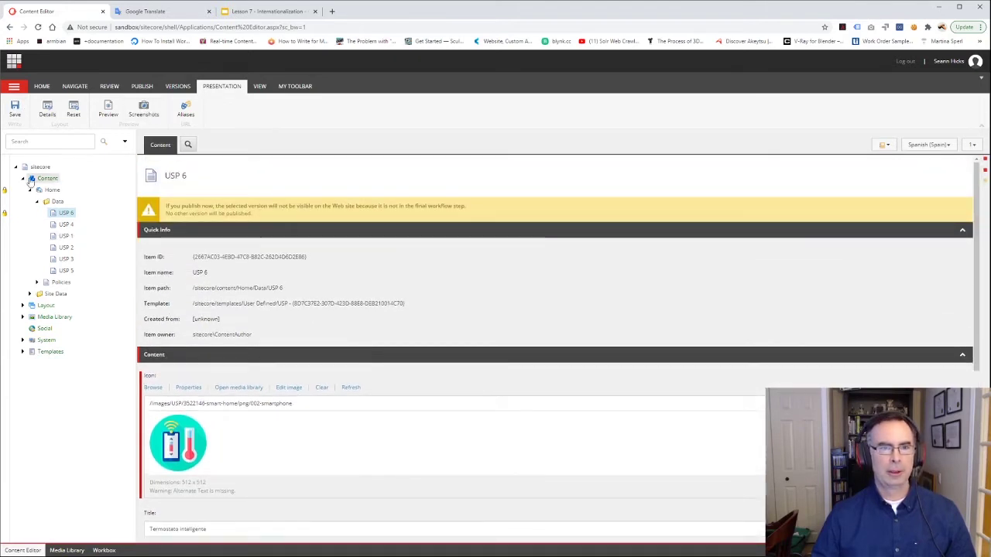
left_click(6, 215)
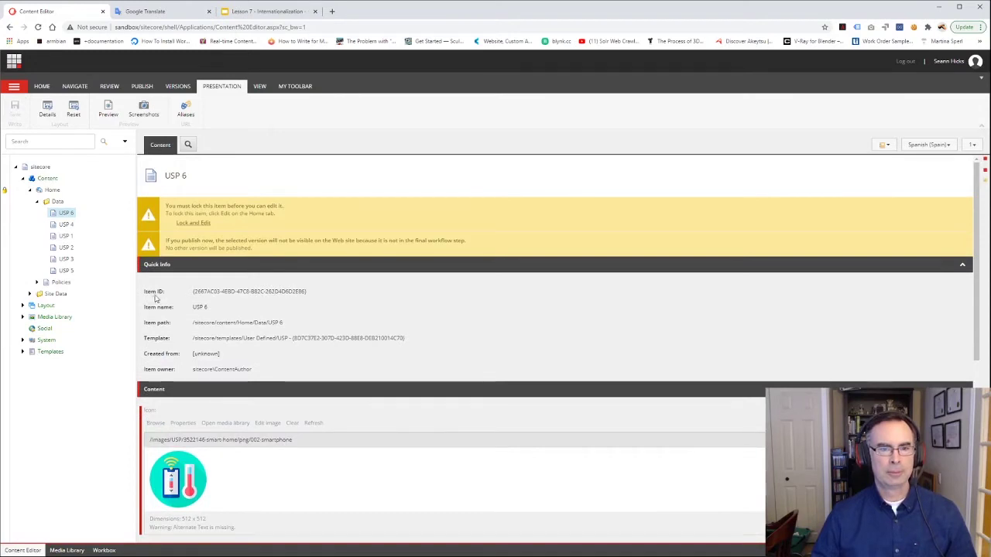
Step: Preview the Spanish Home page down through its USP blocks, close the preview and unlock the Home item
left_click(52, 190)
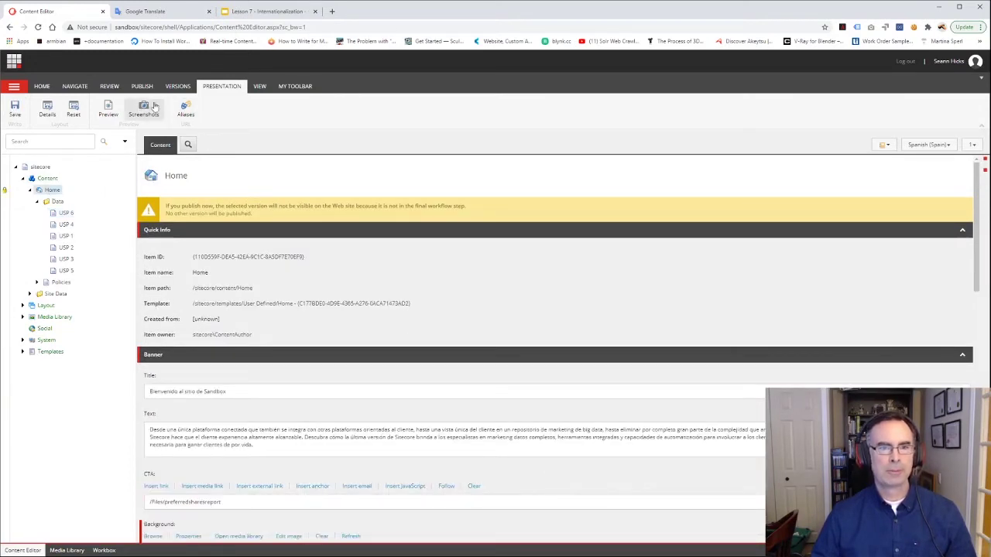
left_click(108, 111)
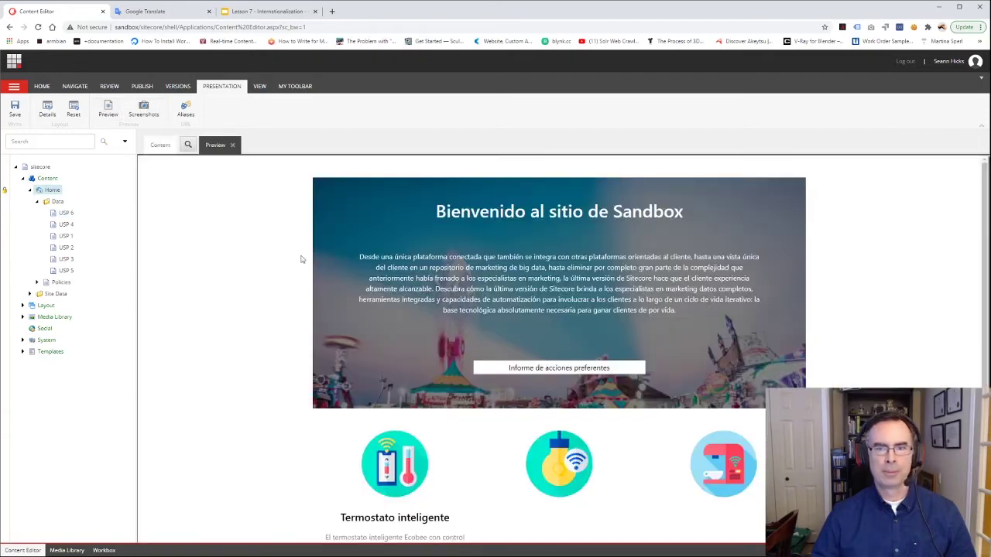
scroll(486, 387, "down", 3)
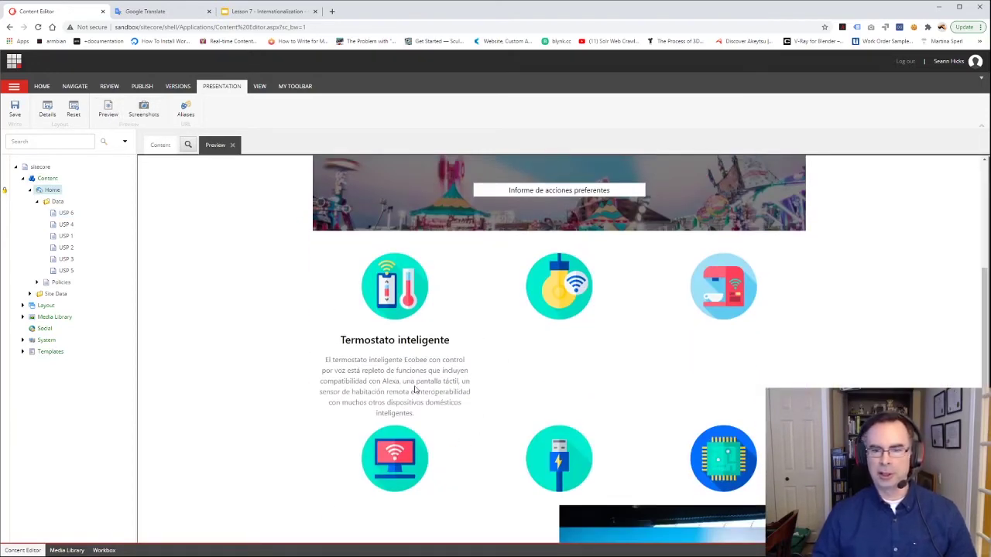
scroll(414, 389, "down", 1)
scroll(414, 389, "up", 4)
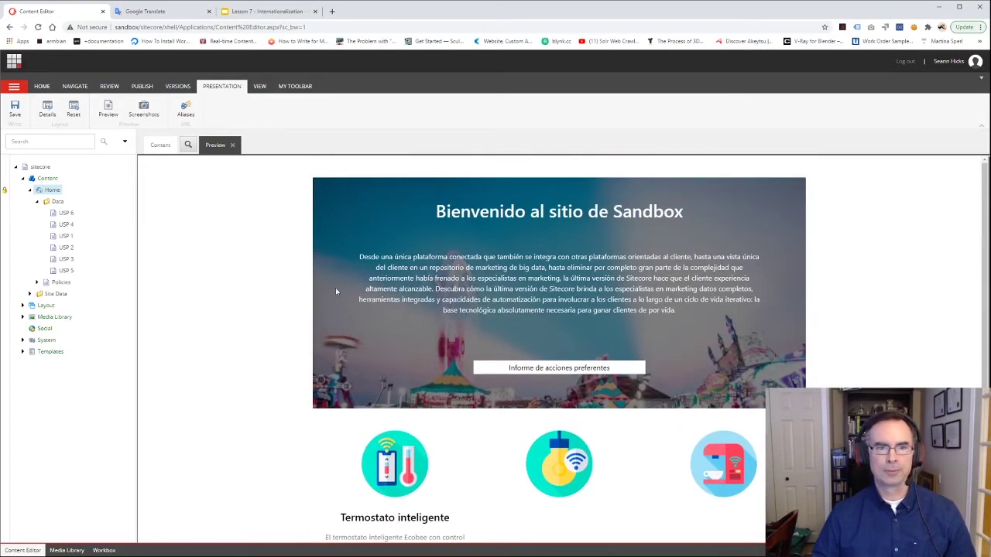
left_click(232, 144)
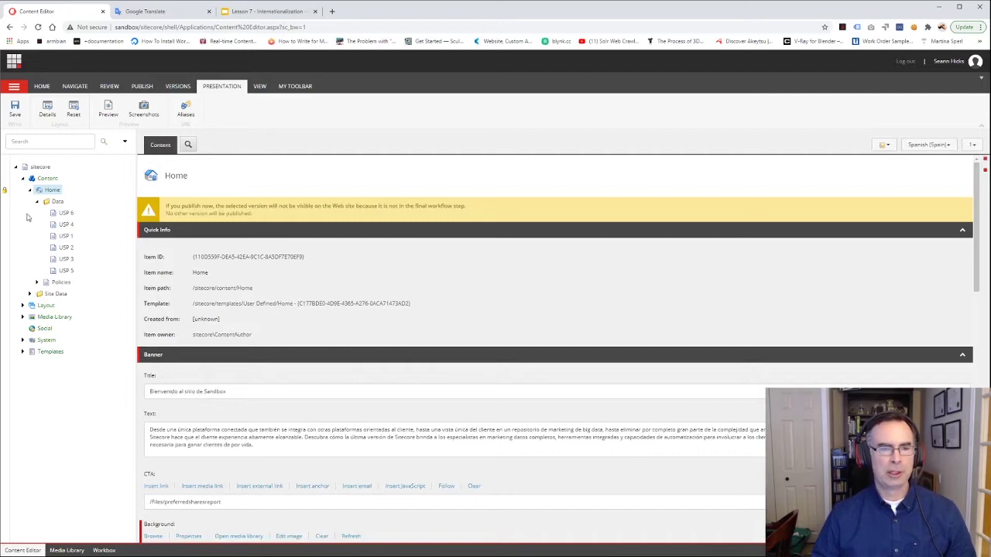
left_click(4, 190)
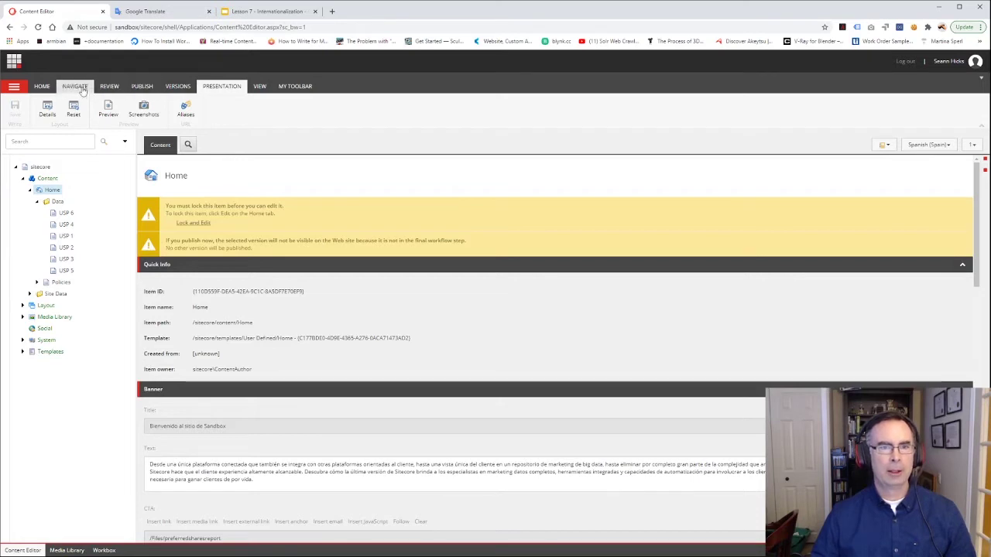
Step: Open the Home item's layout details and compare the controls assigned in the shared layout with those in the final layout
left_click(47, 110)
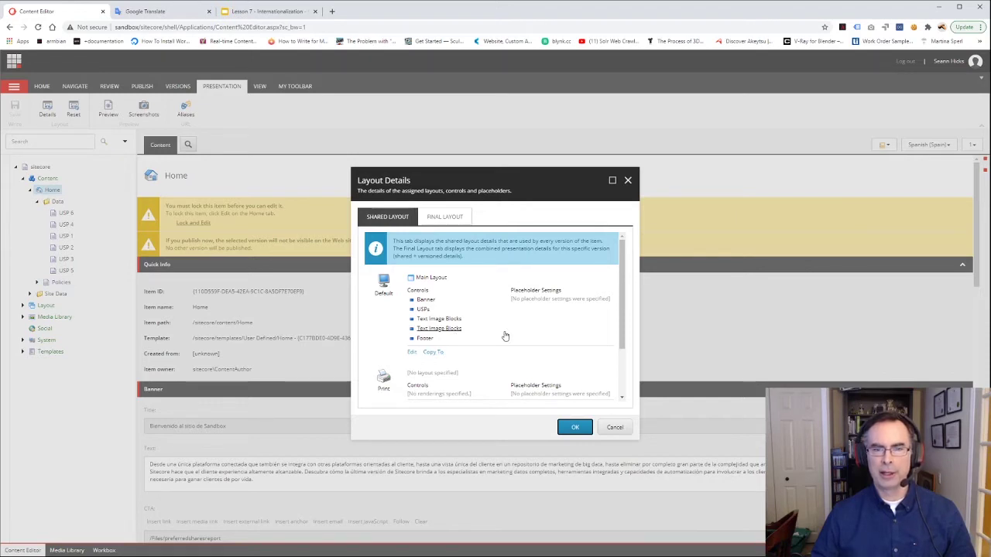
left_click(445, 219)
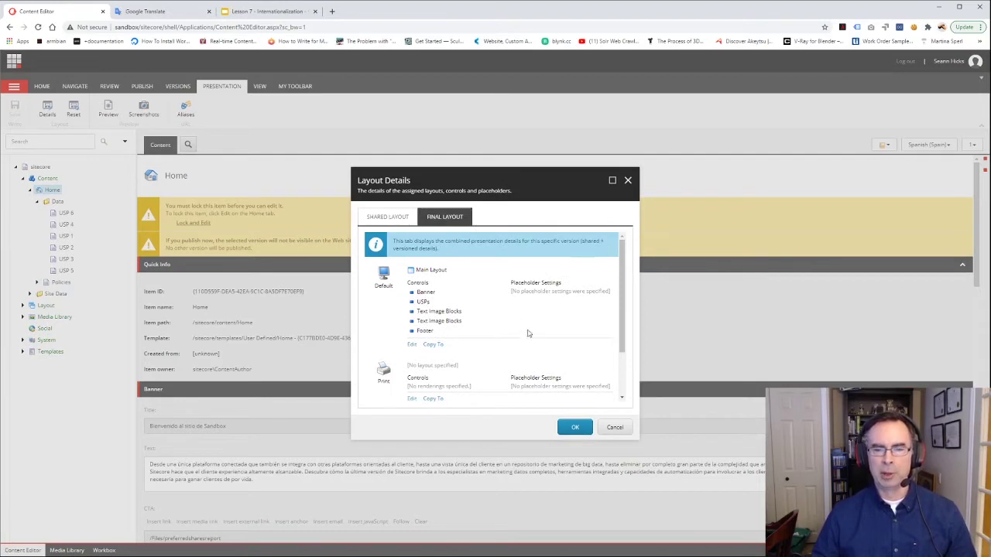
left_click(391, 218)
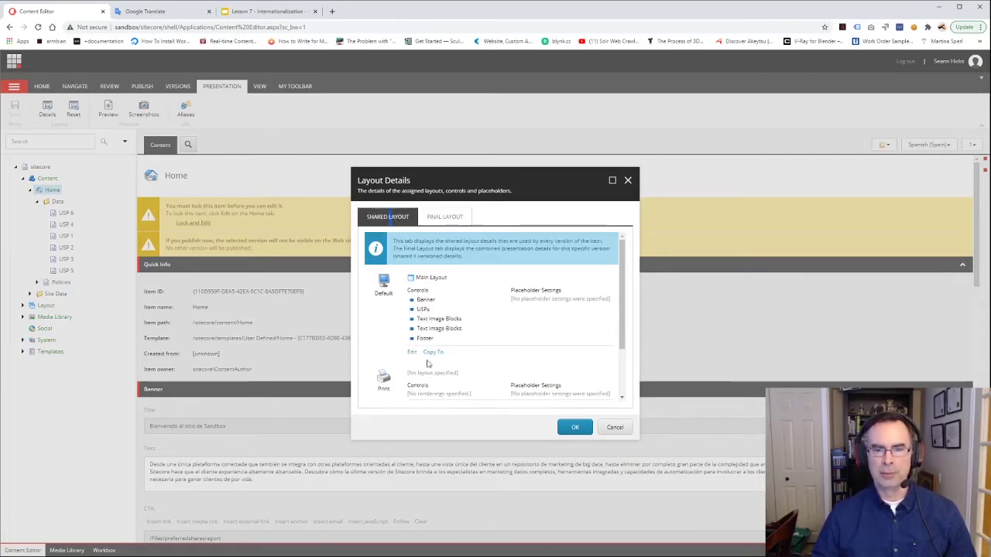
left_click(436, 217)
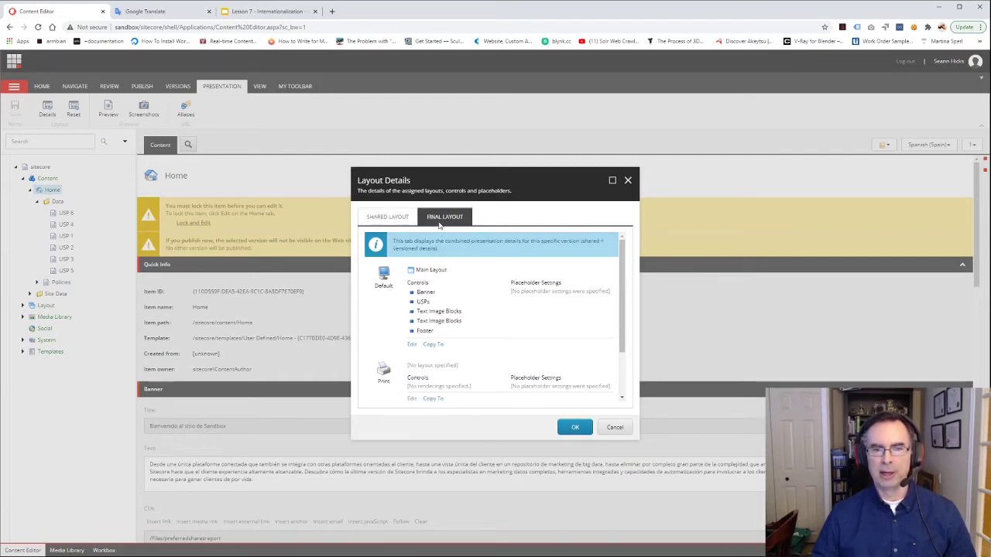
left_click(378, 223)
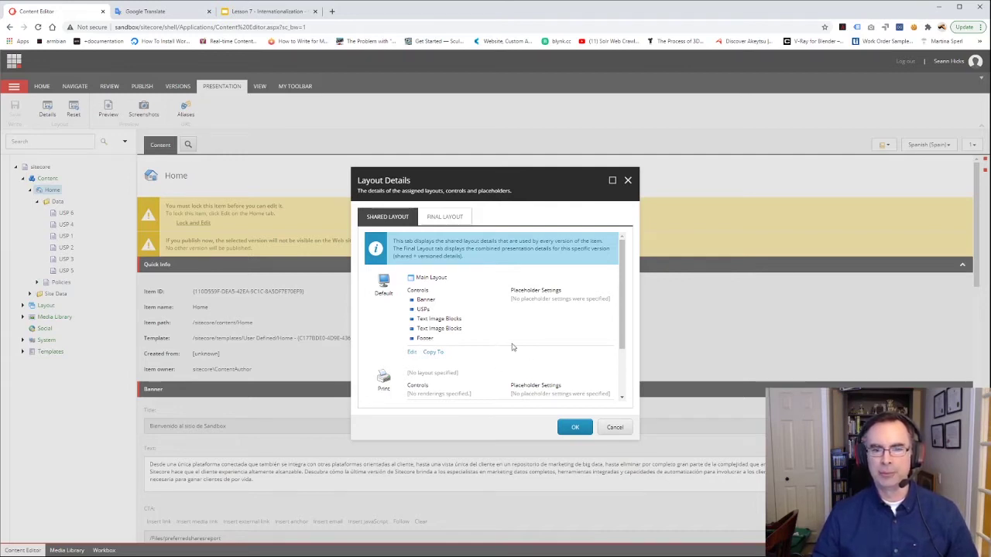
left_click(445, 217)
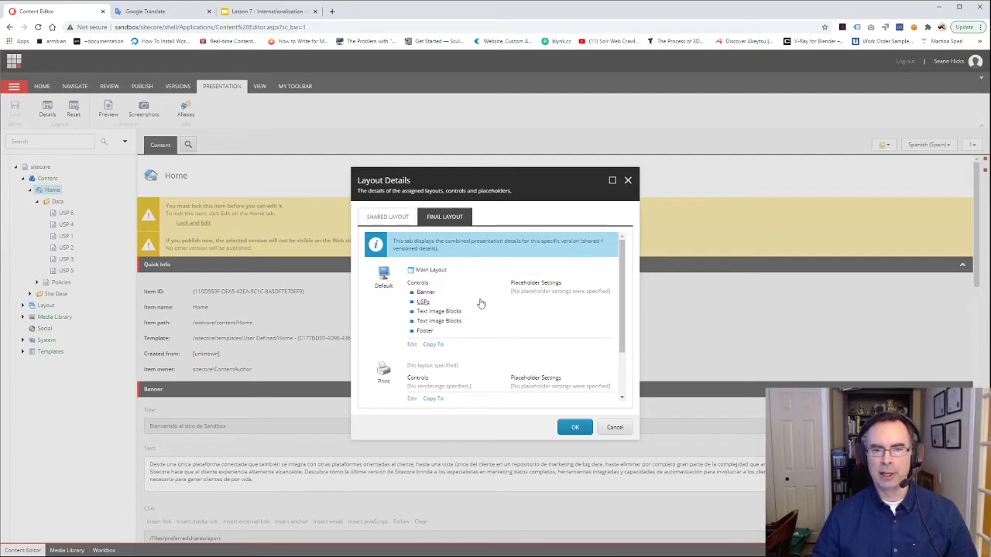
left_click(379, 217)
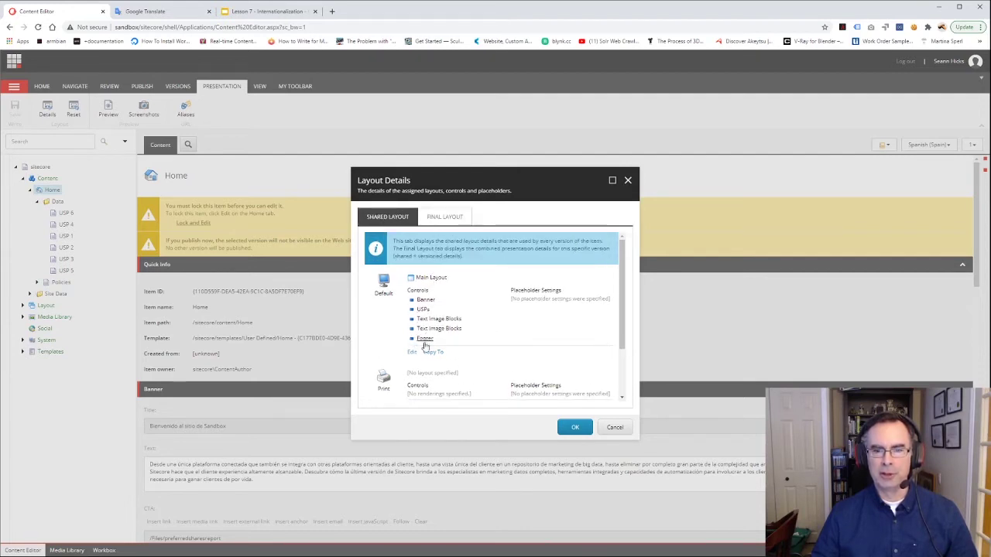
left_click(439, 217)
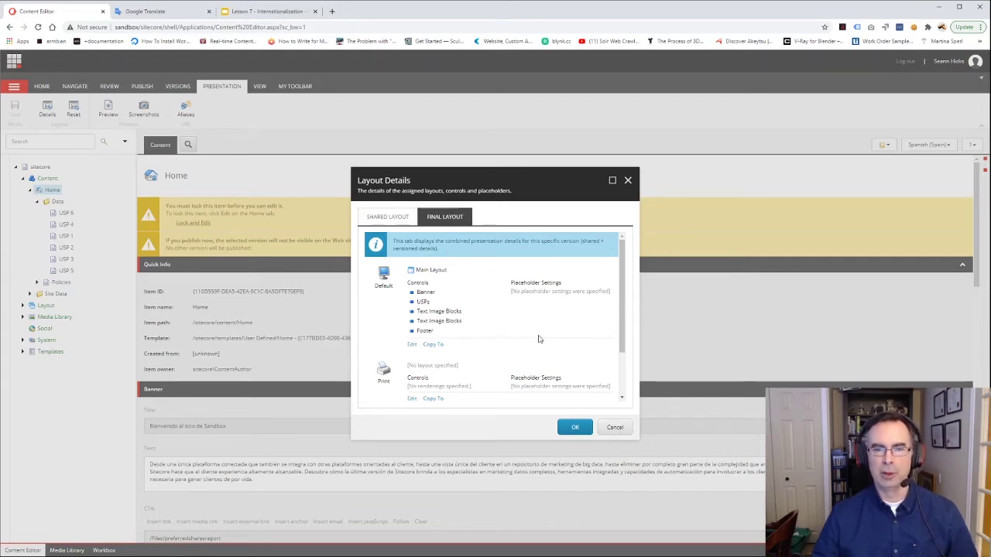
Step: Close the layout details and add a Spanish version of Home Page Block 1 under Site Data
left_click(614, 427)
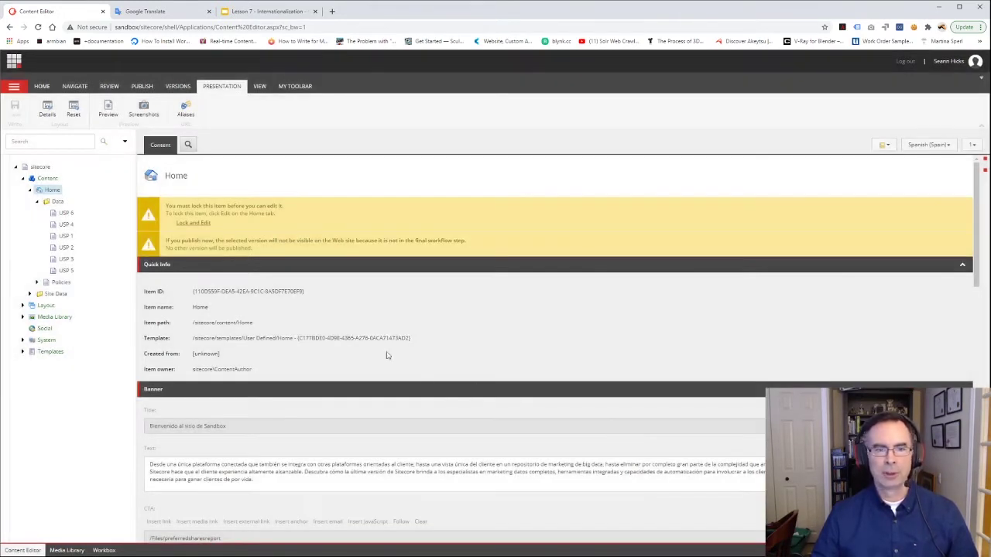
left_click(29, 294)
left_click(75, 317)
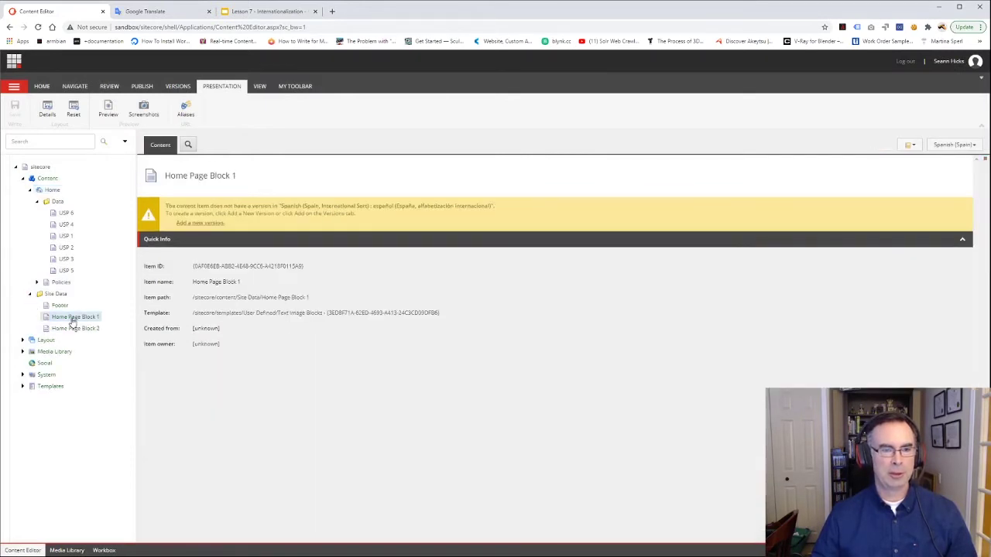
left_click(200, 224)
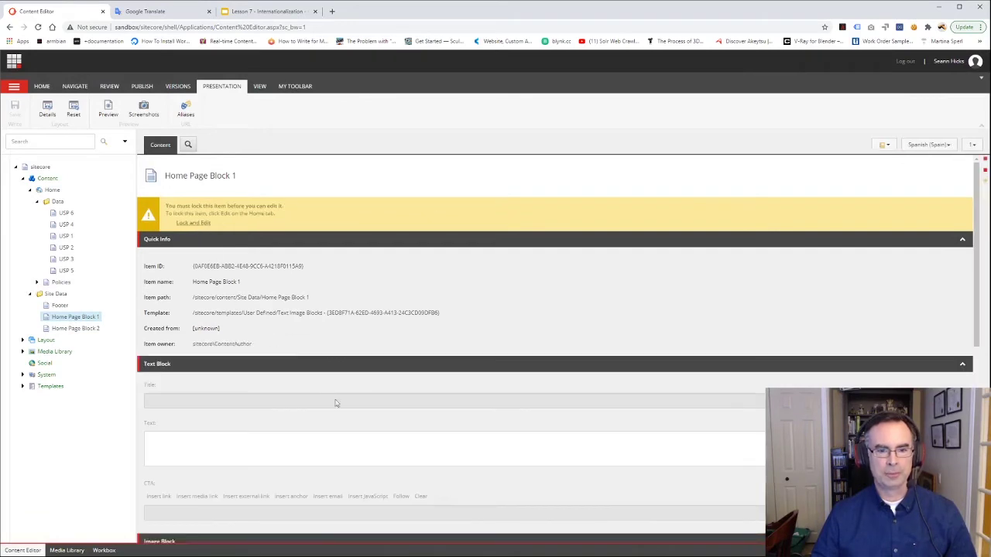
Step: Switch Home Page Block 1 to its English version and copy the title "Arm Technology"
left_click(926, 145)
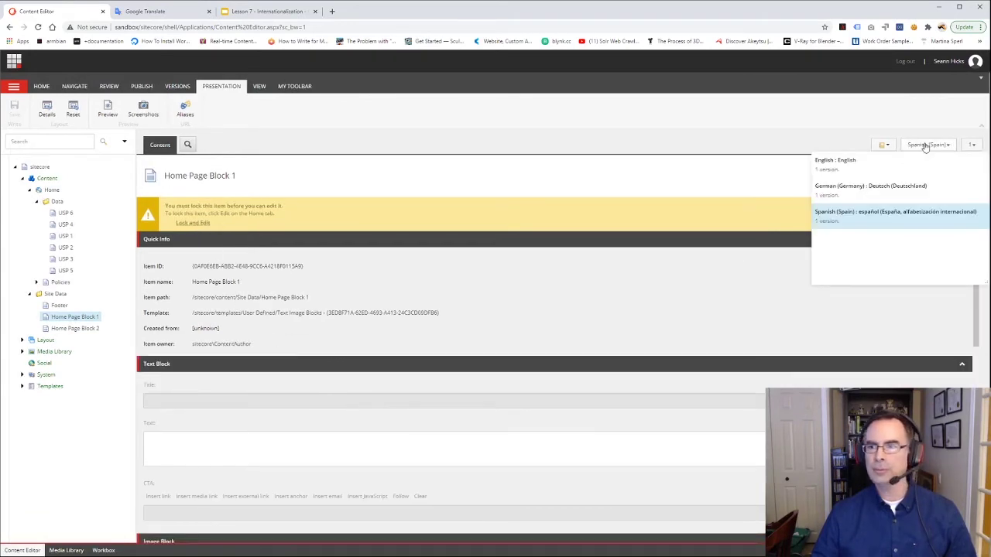
left_click(854, 160)
left_click(196, 402)
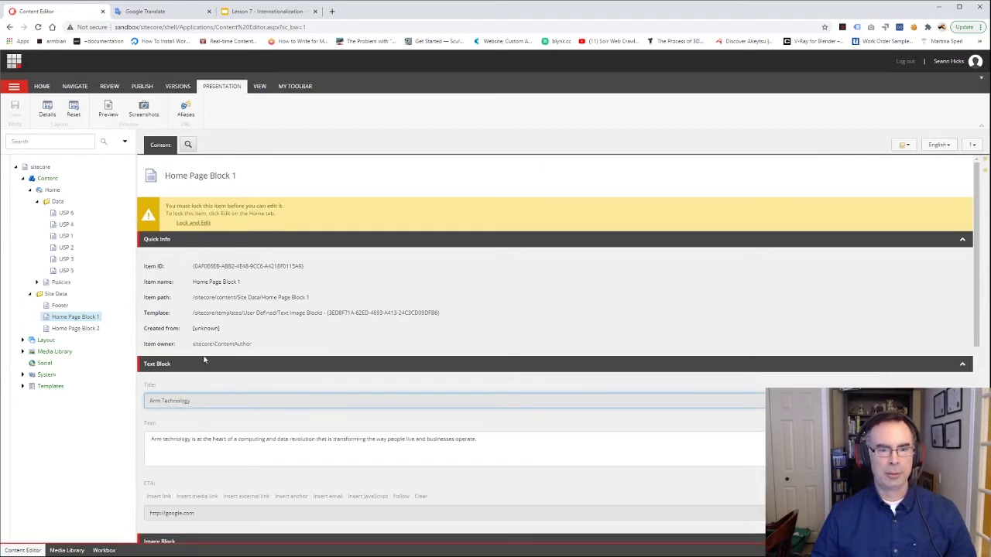
left_click_drag(201, 405, 133, 401)
key("ctrl+c")
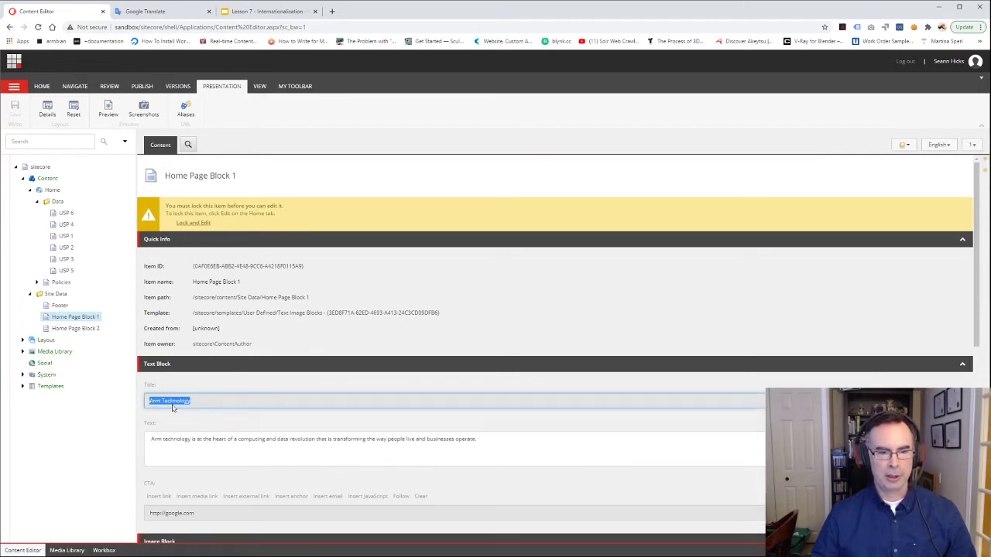
Step: In Google Translate, replace the source text with the copied title and copy its Spanish translation
left_click(153, 16)
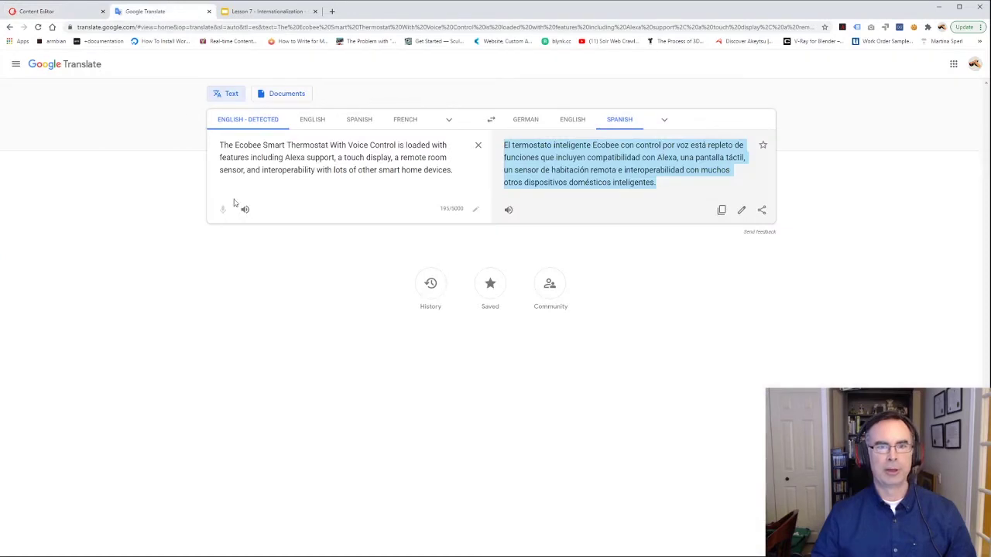
key("ctrl+a")
key("ctrl+v")
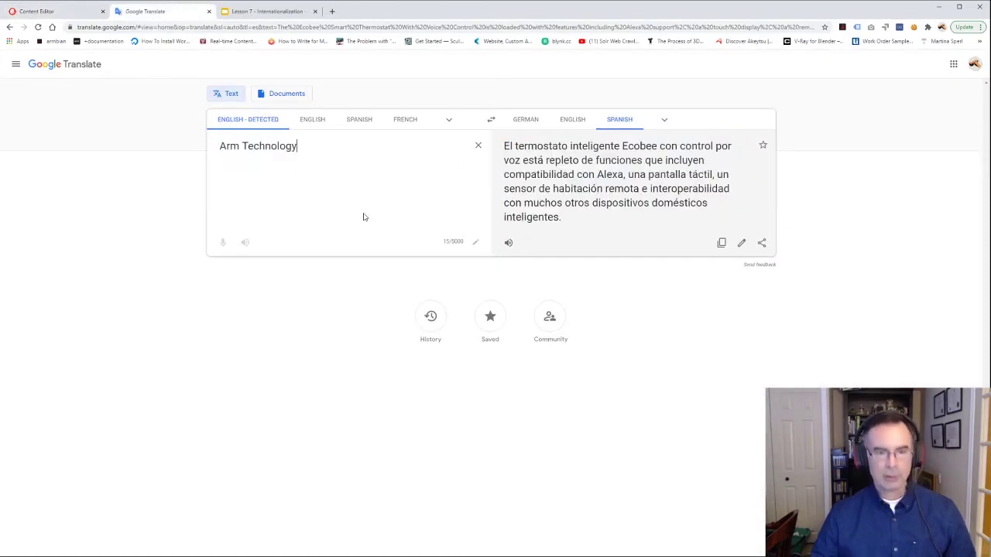
left_click_drag(612, 148, 503, 147)
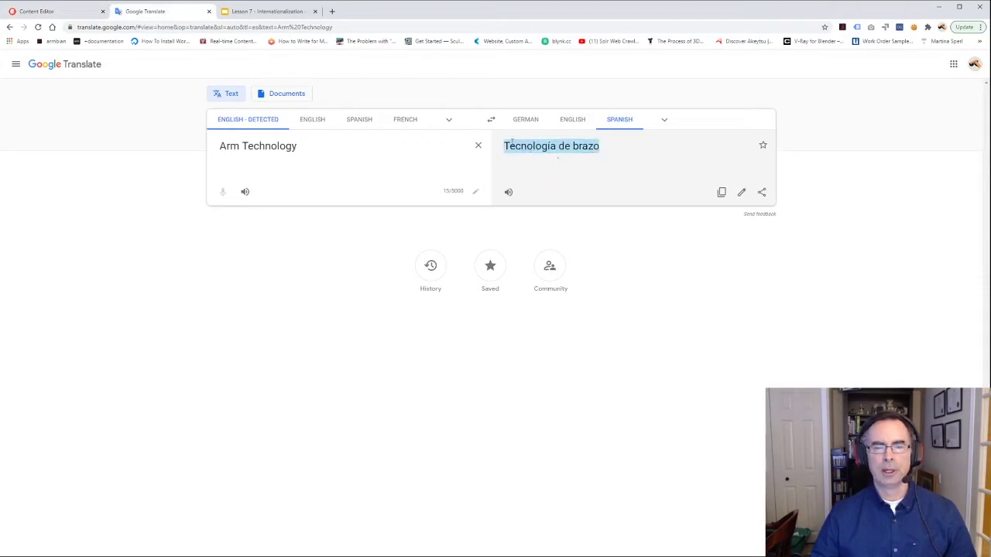
Step: Back in the Content Editor, lock the Spanish version of Home Page Block 1, fill its Title with "Tecnología de brazo" and save
left_click(77, 12)
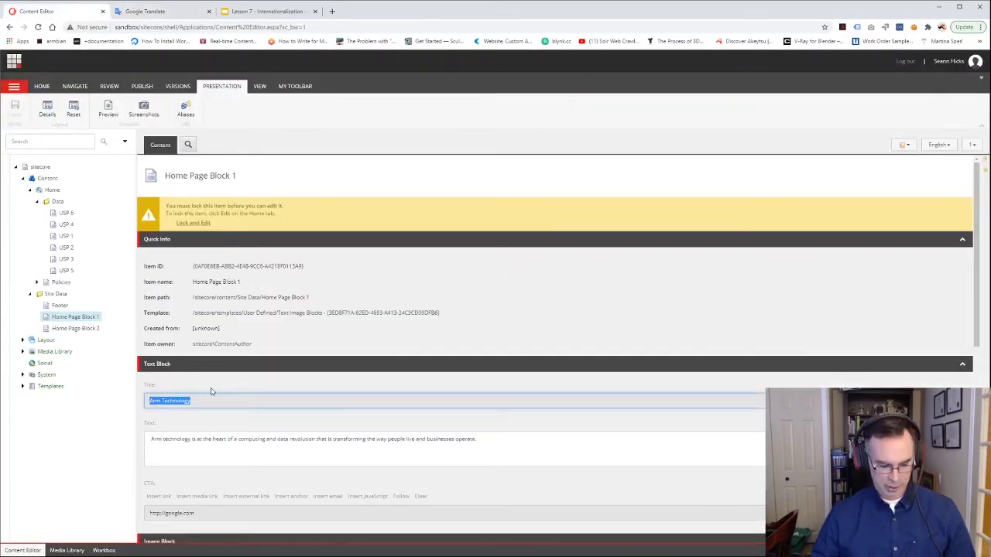
left_click(940, 147)
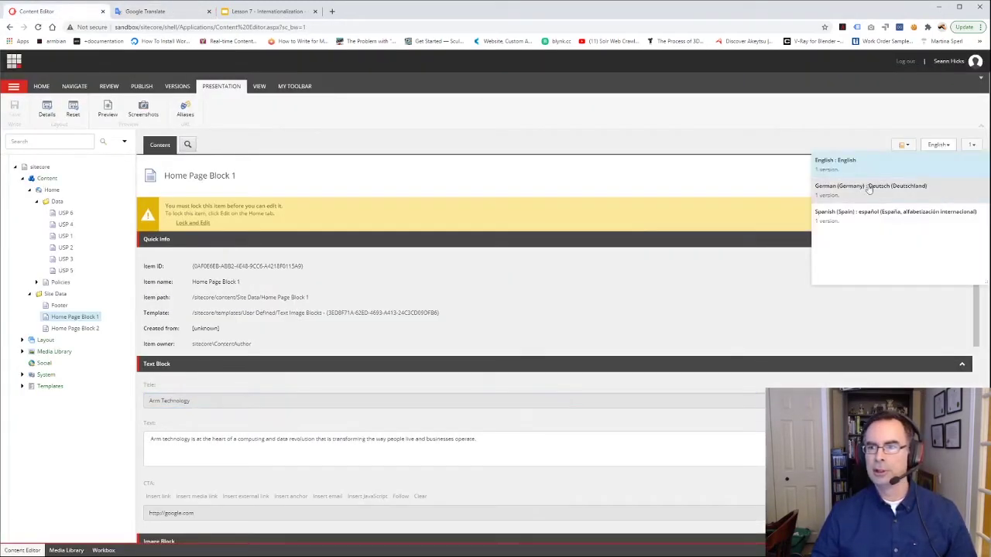
left_click(840, 213)
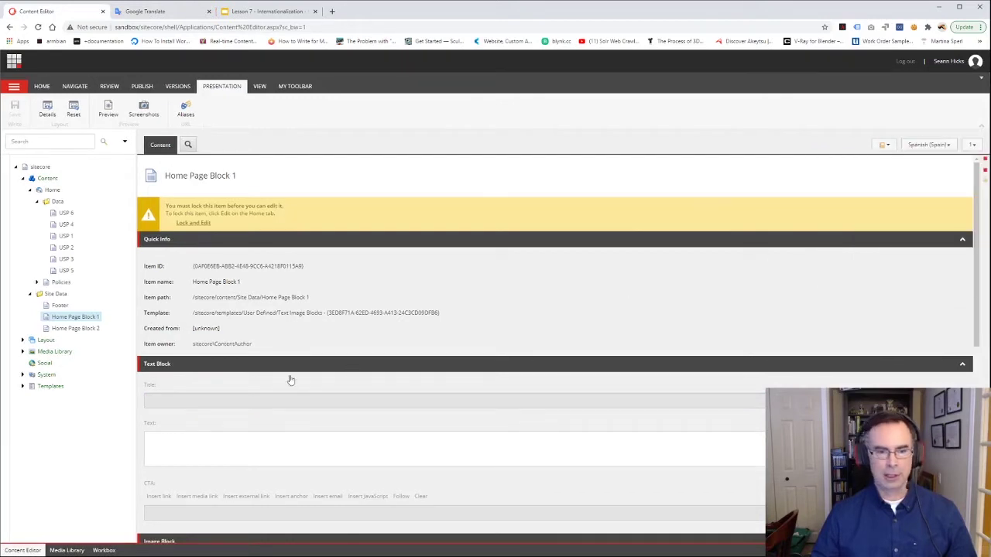
left_click(194, 224)
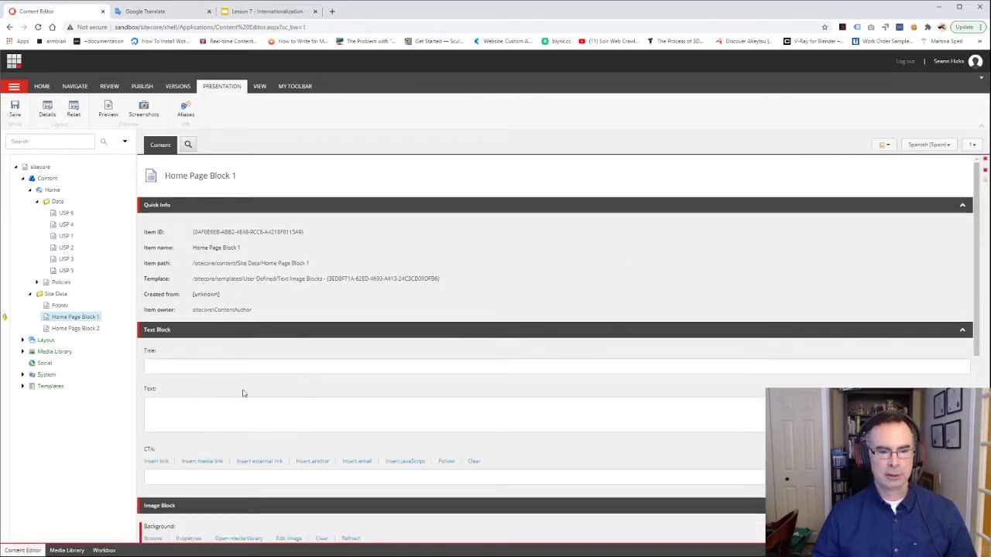
left_click(191, 367)
key("ctrl+v")
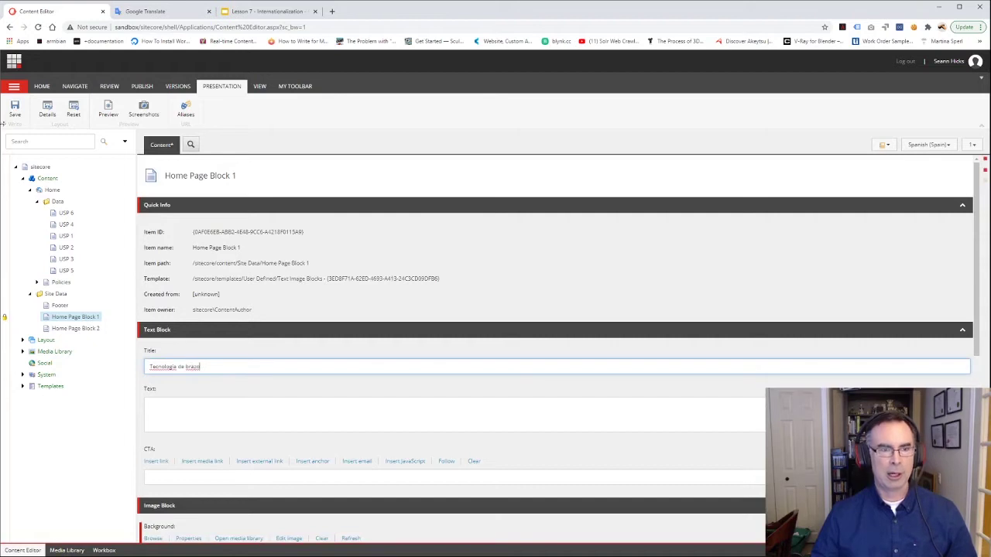
left_click(14, 109)
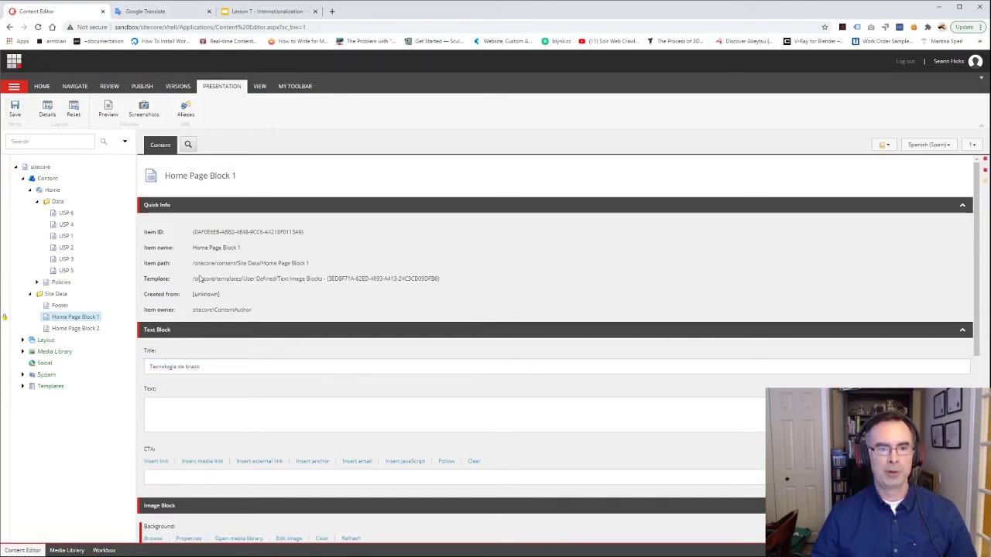
Step: Switch Home Page Block 1 to its English version and copy the full Text about Arm technology
left_click(917, 145)
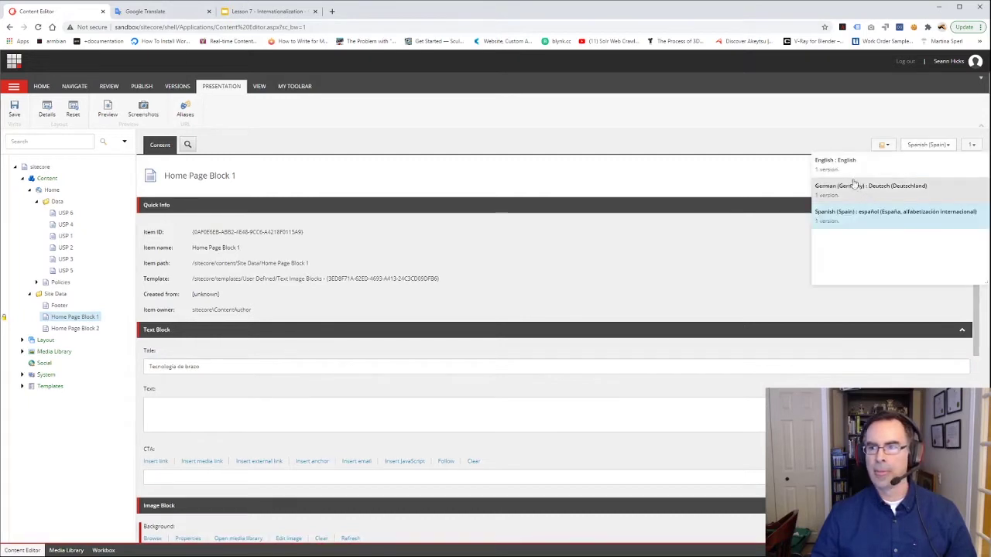
left_click(843, 162)
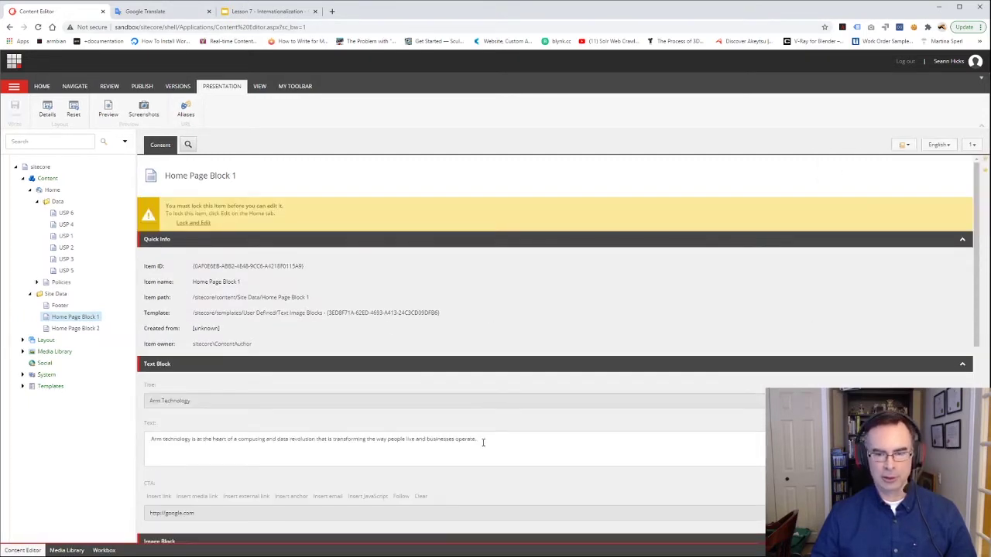
left_click_drag(482, 441, 114, 441)
key("ctrl+c")
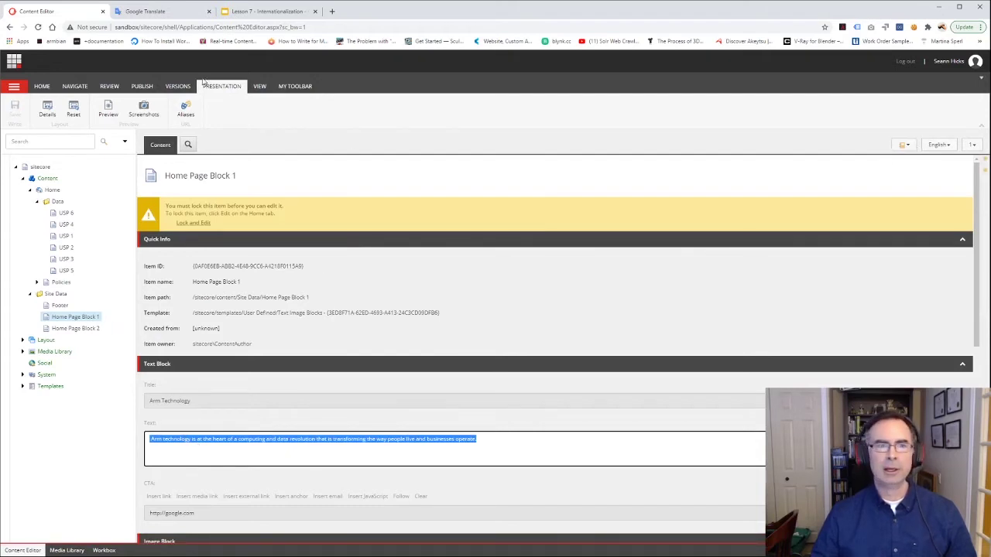
Step: In Google Translate, replace the source text with the copied Arm technology sentence and copy its full Spanish translation
left_click(155, 12)
left_click_drag(315, 152, 186, 142)
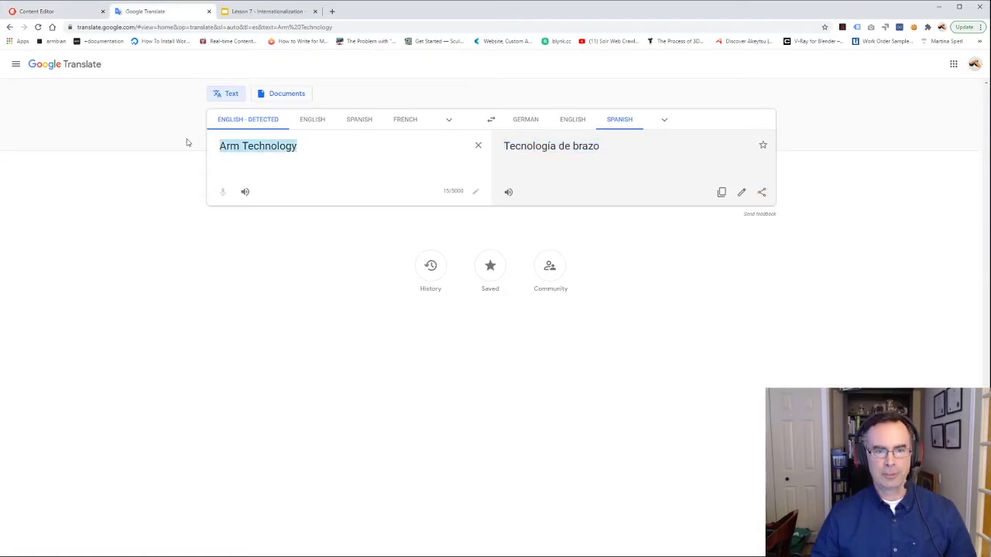
key("ctrl+v")
left_click_drag(609, 176, 493, 147)
key("ctrl+c")
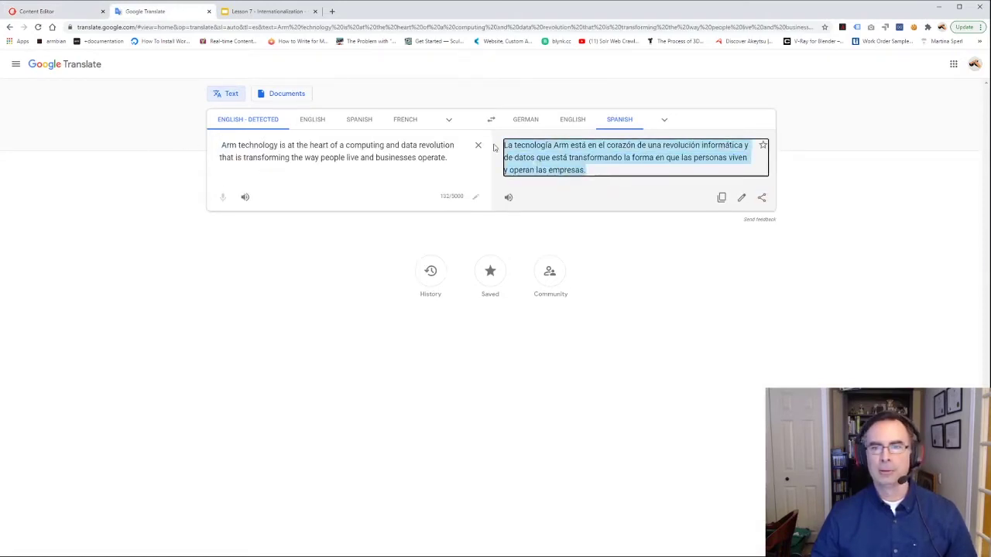
Step: Back in the Content Editor, fill the Spanish Home Page Block 1 Text with the copied translation and save the item
left_click(93, 13)
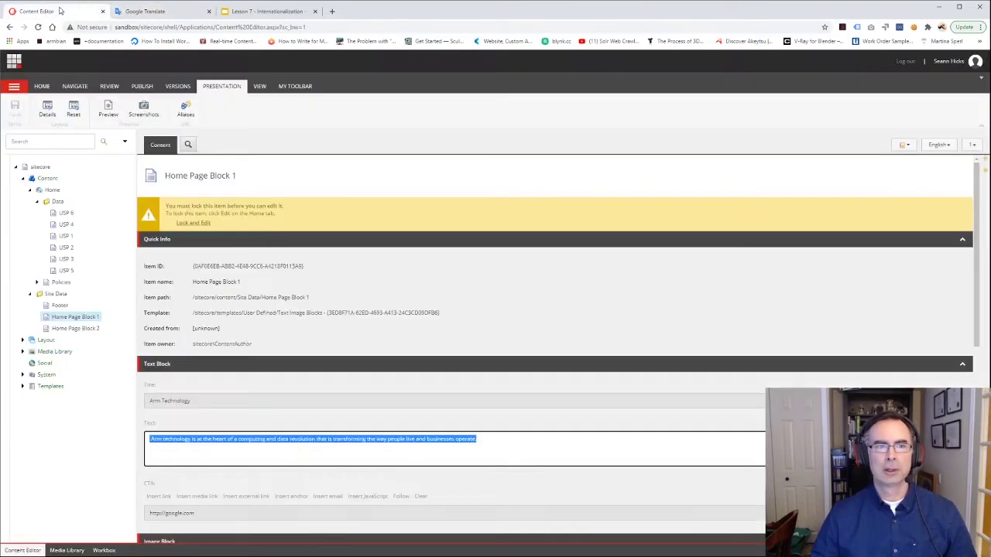
left_click(938, 144)
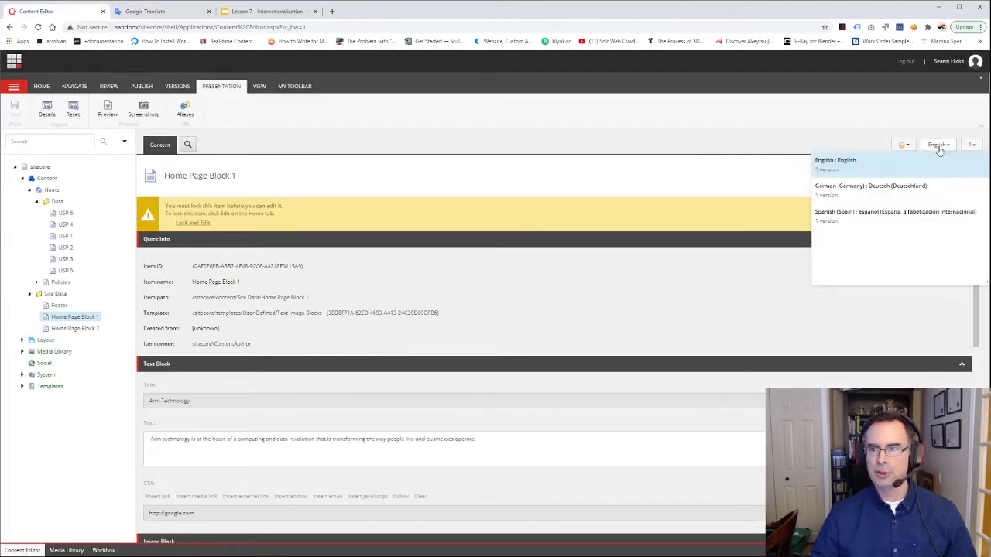
left_click(835, 214)
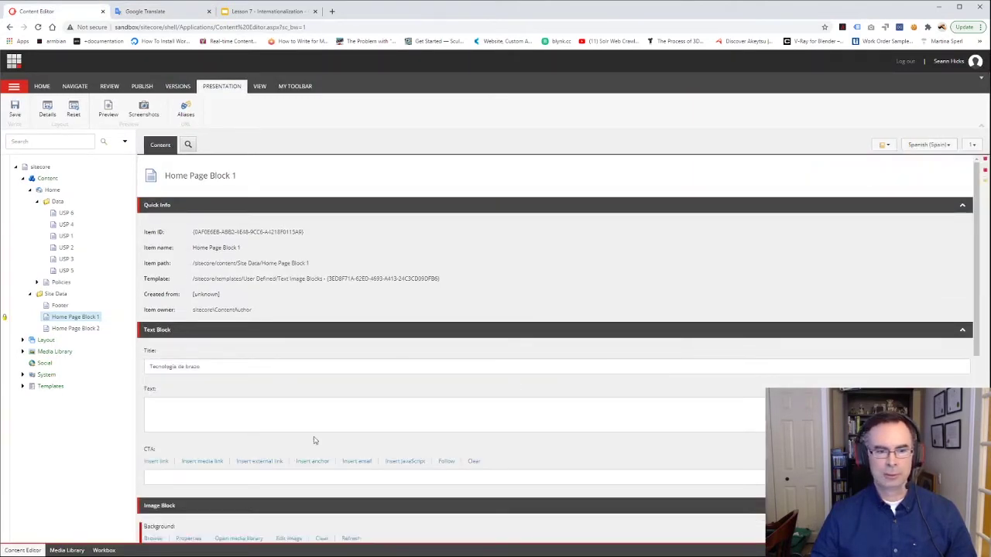
left_click(196, 413)
key("ctrl+v")
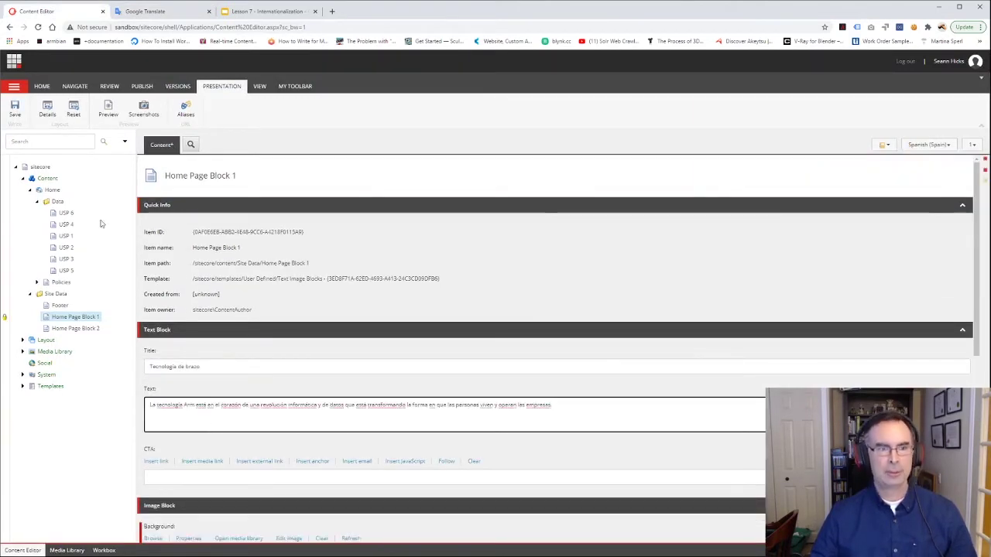
left_click(15, 109)
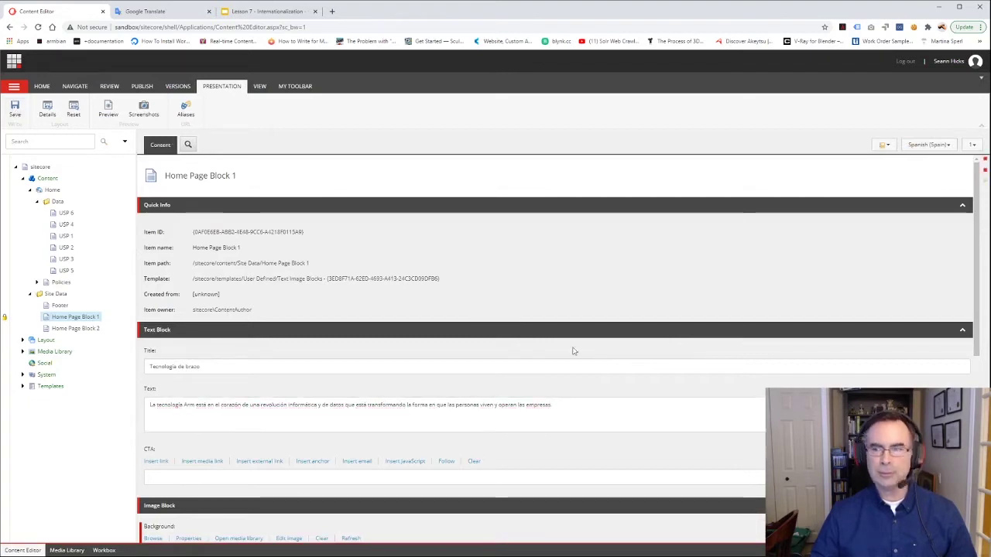
Step: Check the CTA and background image in the English version of Home Page Block 1, and return to the Spanish version
left_click(920, 147)
left_click(858, 162)
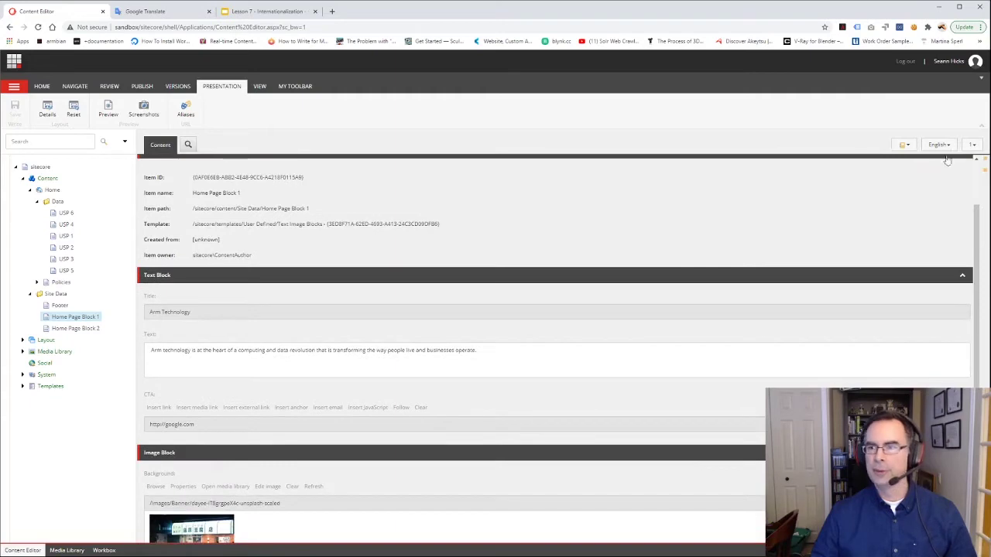
left_click(940, 145)
left_click(820, 217)
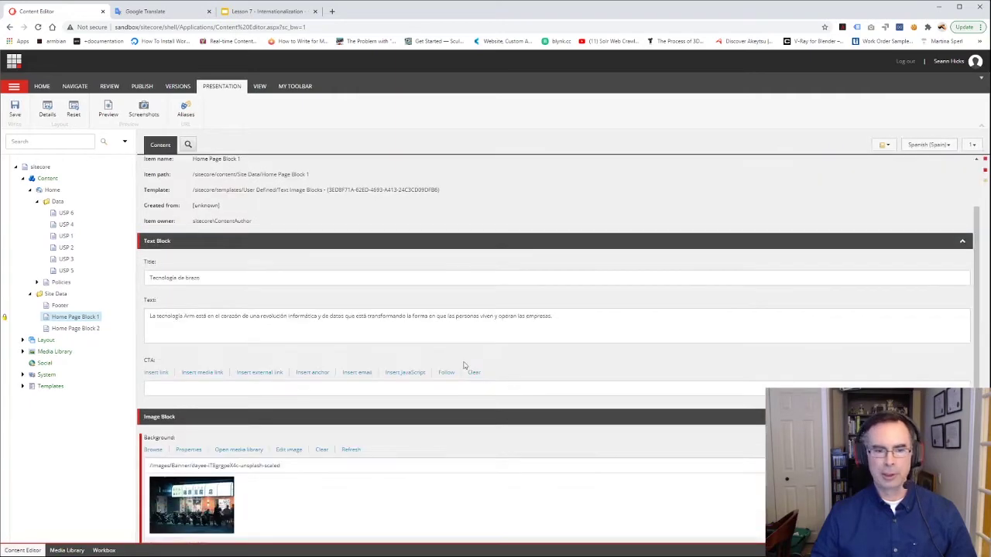
Step: Insert an external CTA link in the Spanish version with description Google, URL google.com and target New browser, and save the item
left_click(268, 374)
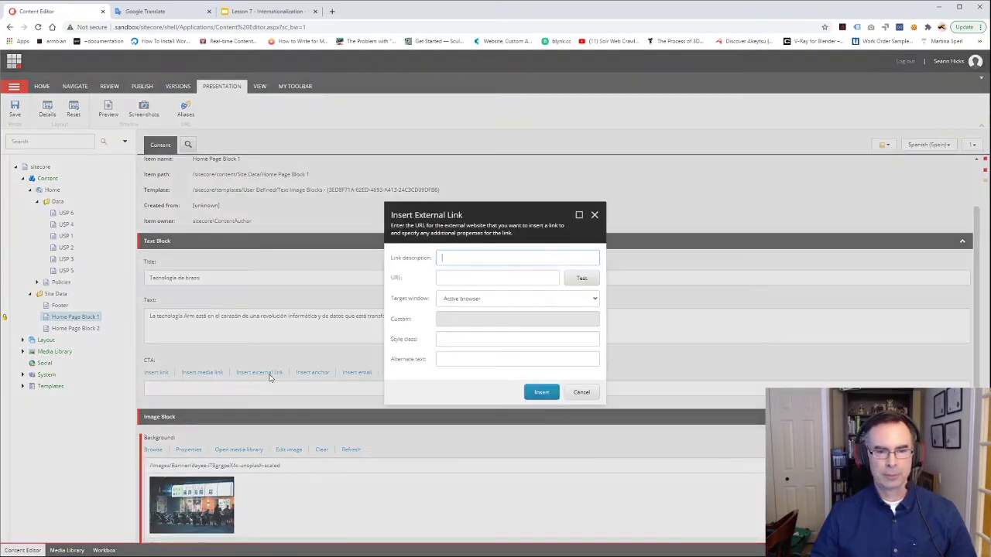
type("C")
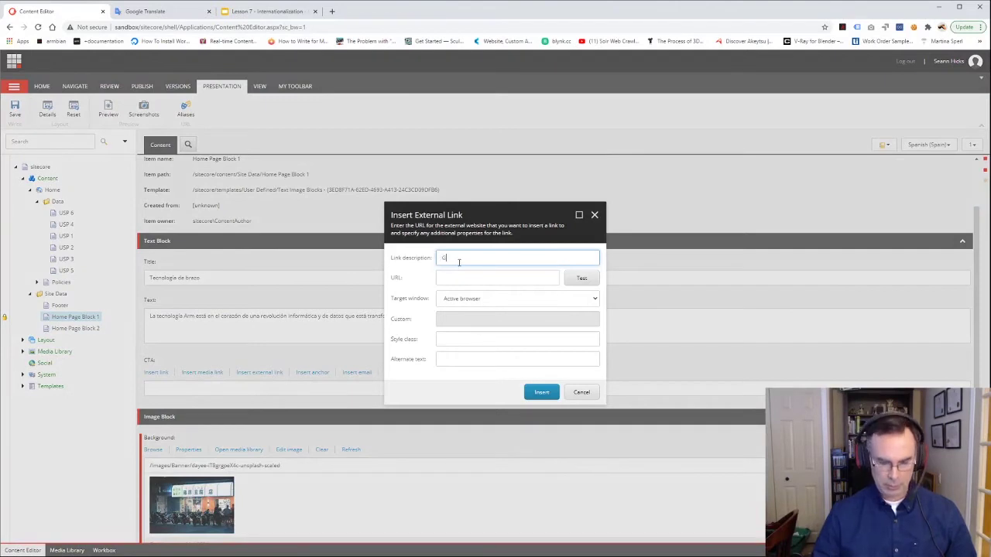
type("oogle")
left_click(453, 280)
type("google.com")
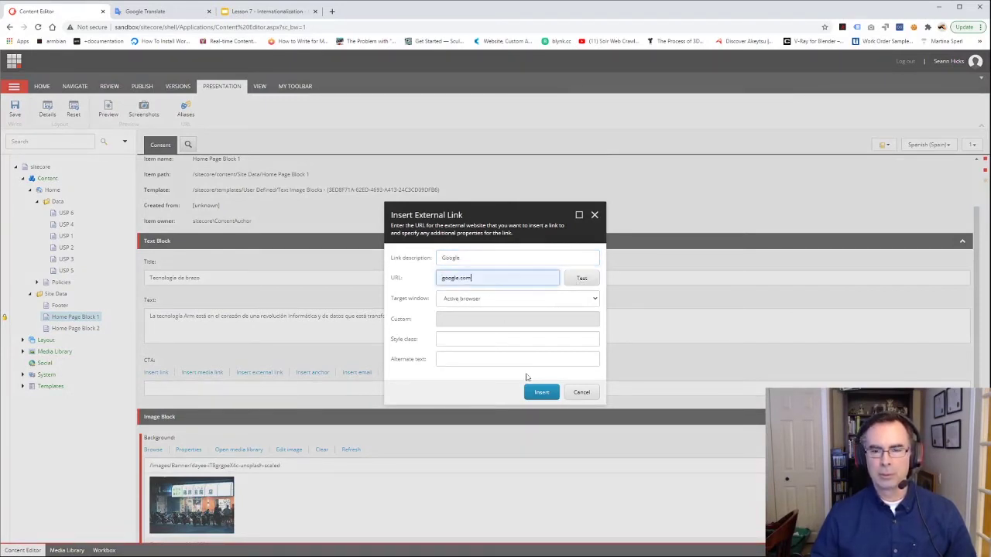
left_click(596, 303)
left_click(477, 321)
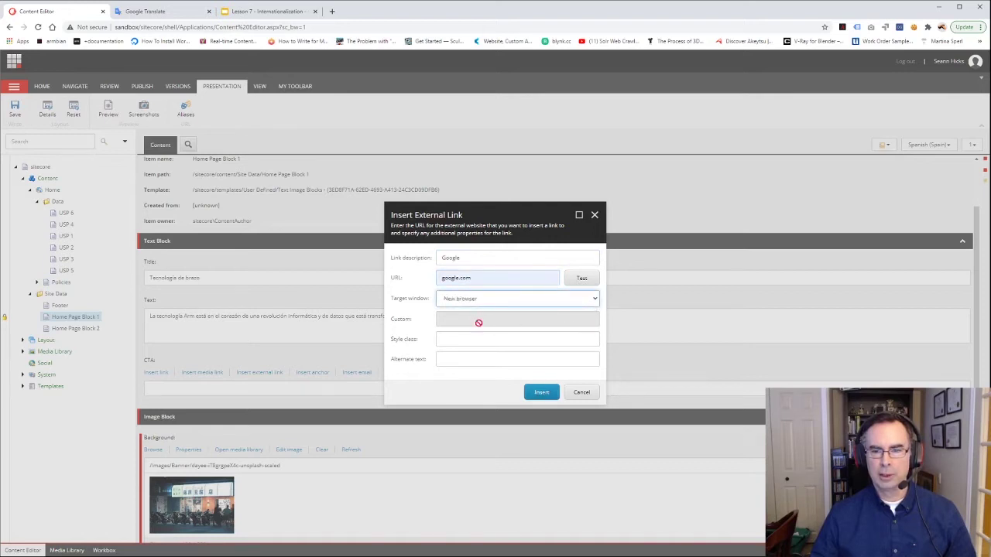
left_click(541, 391)
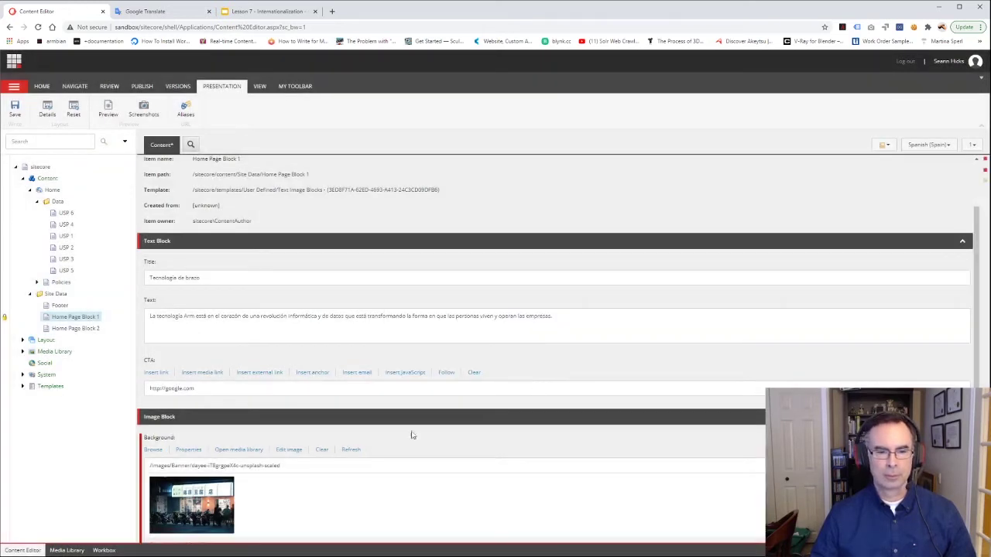
scroll(413, 436, "down", 2)
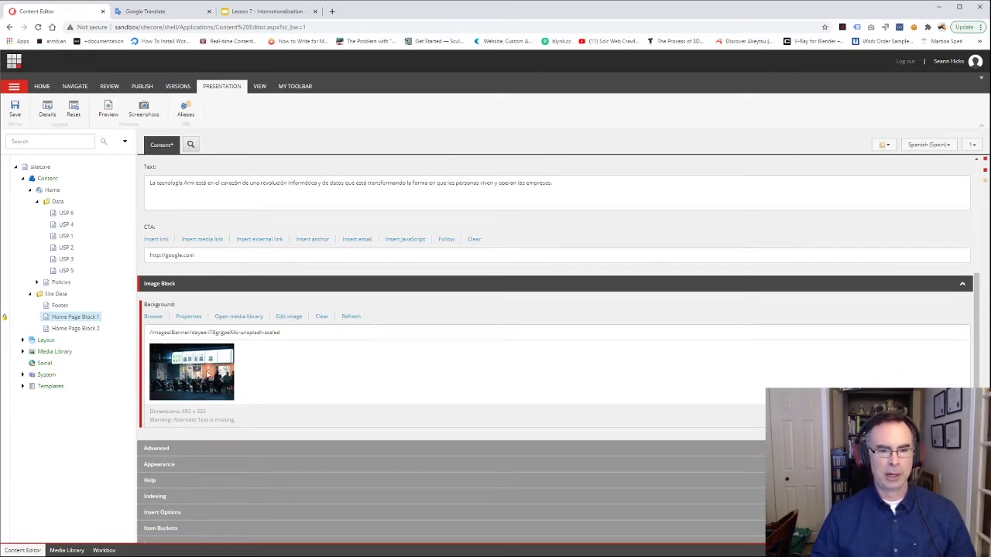
left_click(14, 108)
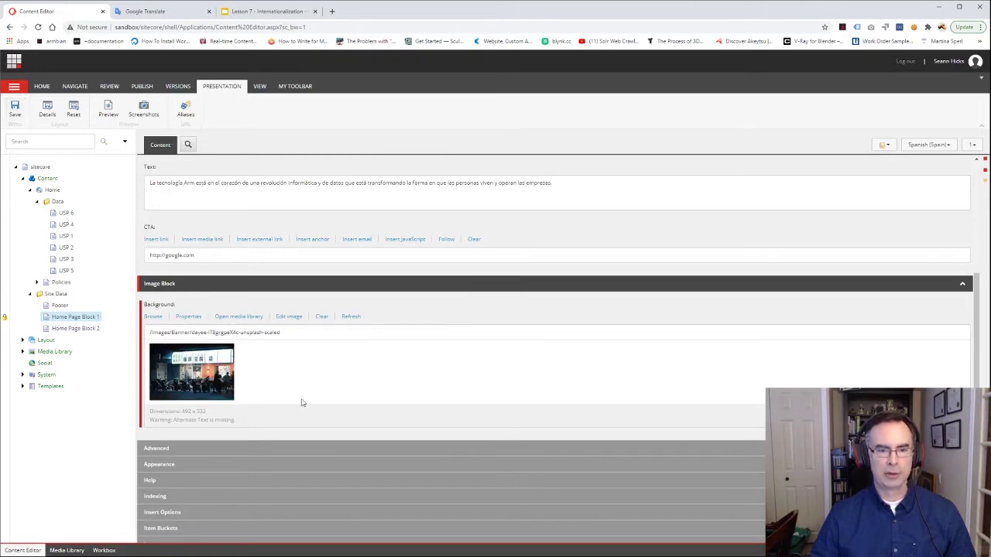
Step: In the English version of Home Page Block 1, lock the item, set the background to the alex-knight banner image, and save
left_click(932, 147)
left_click(844, 164)
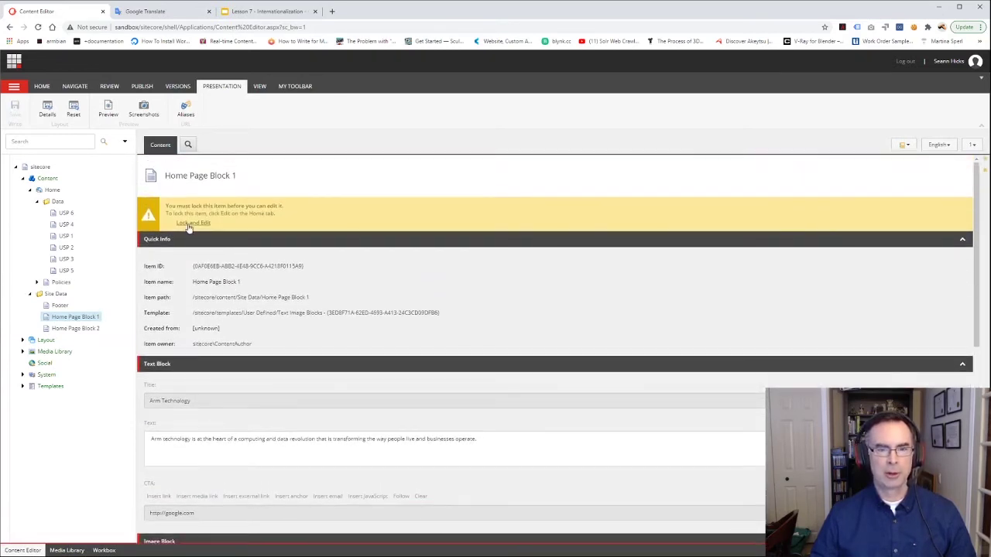
left_click(188, 225)
scroll(232, 349, "down", 3)
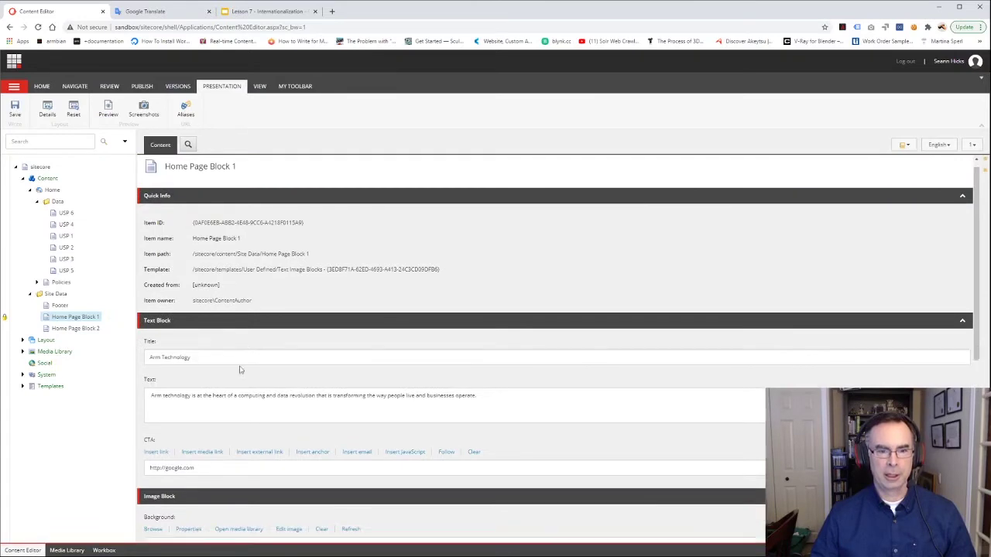
left_click(154, 318)
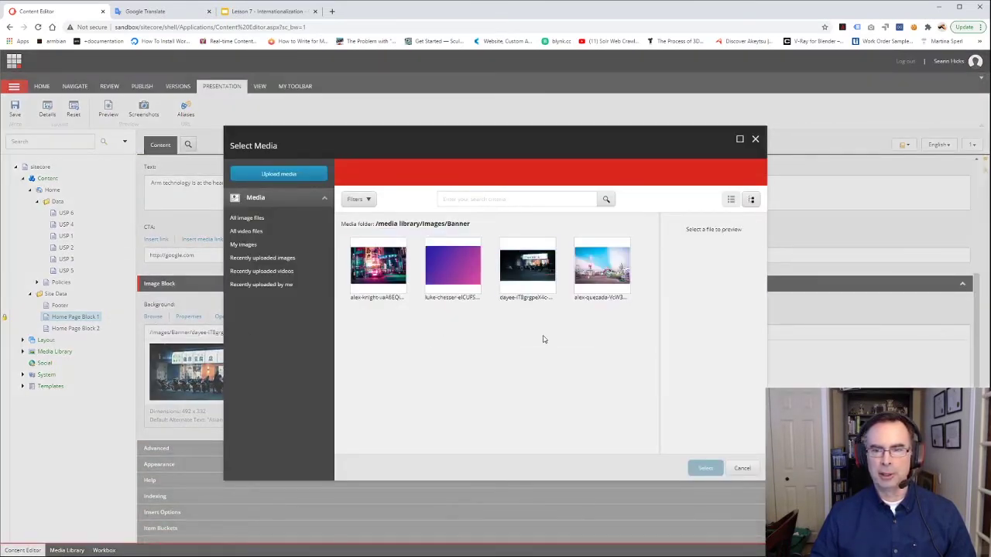
left_click(358, 265)
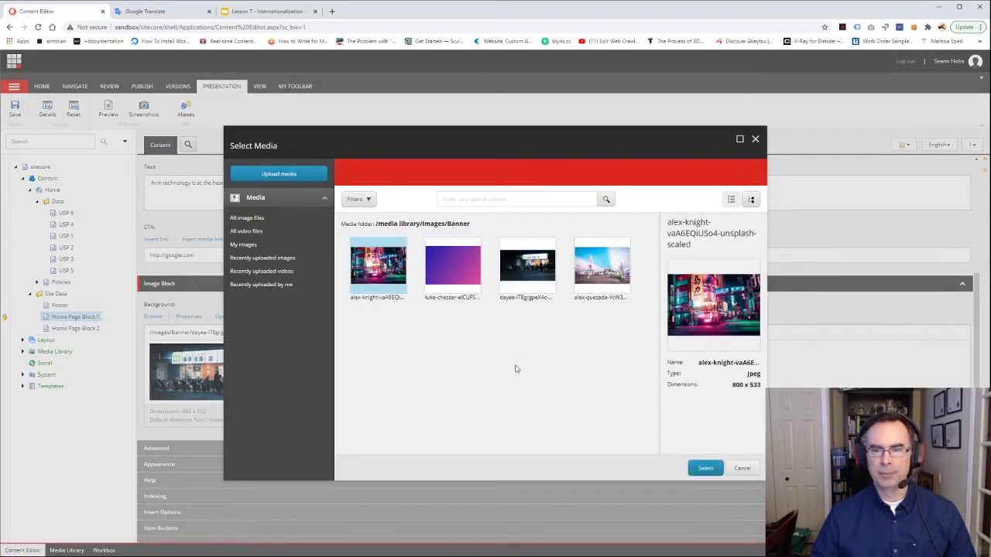
left_click(705, 469)
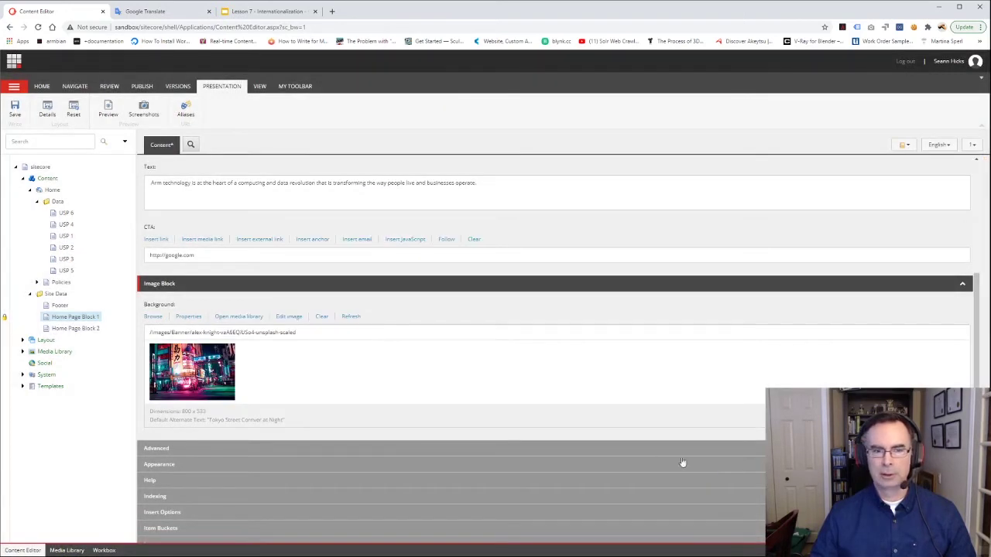
left_click(15, 109)
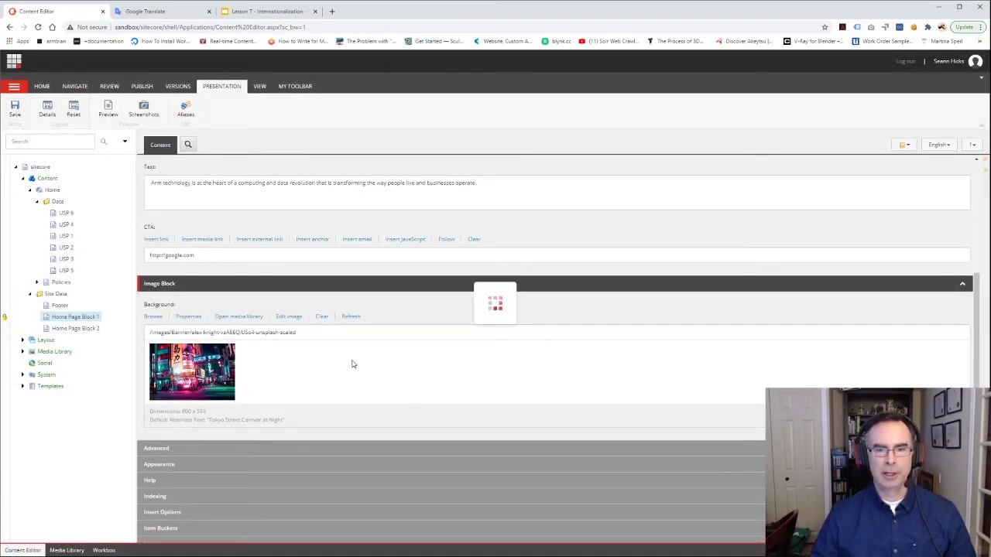
Step: Check the background image in the Spanish and German versions of Home Page Block 1, and return to the English version
left_click(932, 147)
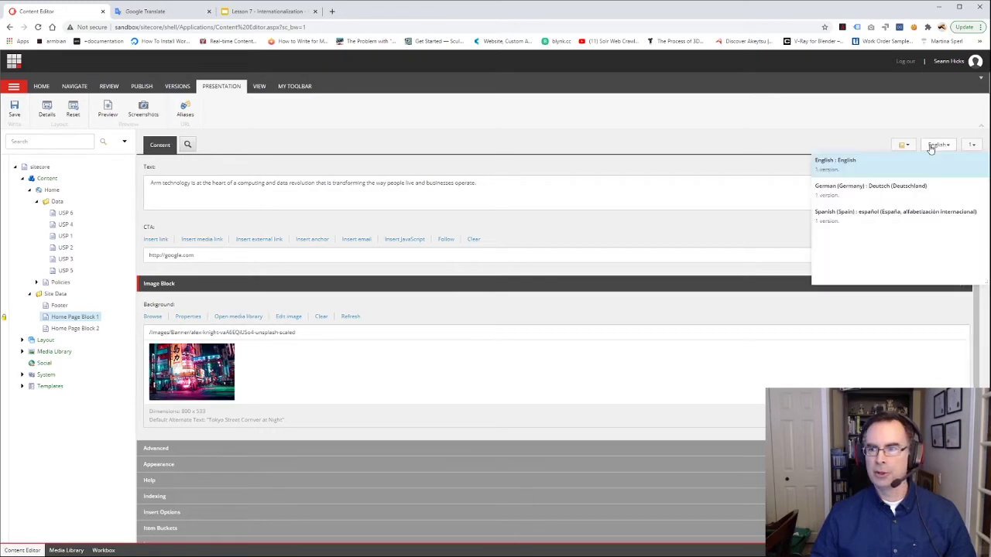
left_click(842, 217)
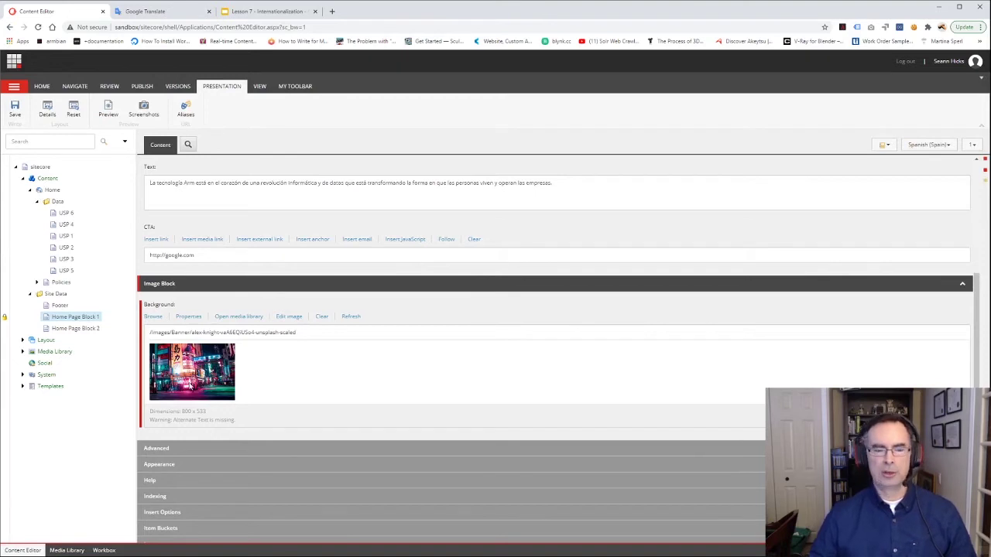
left_click(935, 145)
left_click(854, 192)
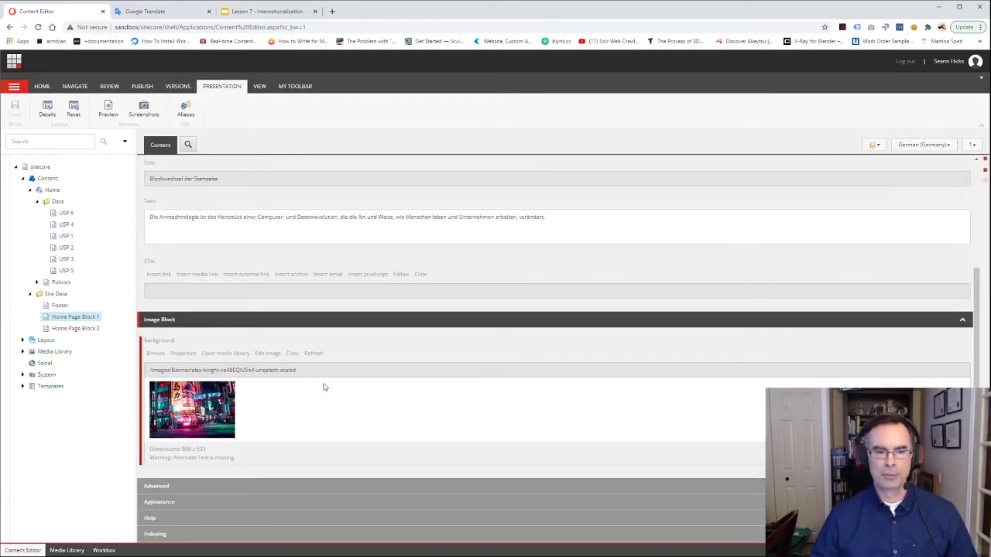
left_click(933, 147)
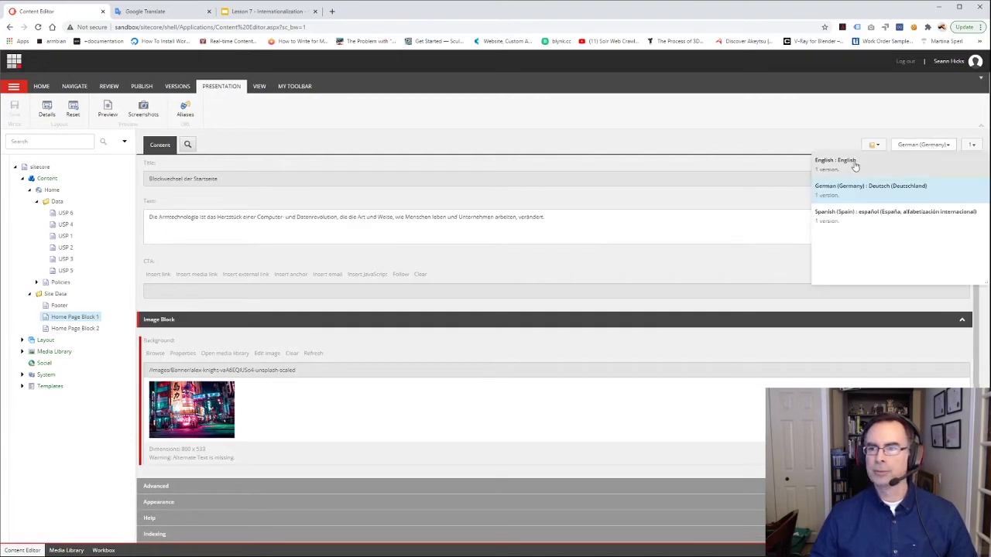
left_click(853, 163)
Step: In the German version of Home Page Block 1, lock the item, set the background to the dayee banner image, and save
left_click(938, 147)
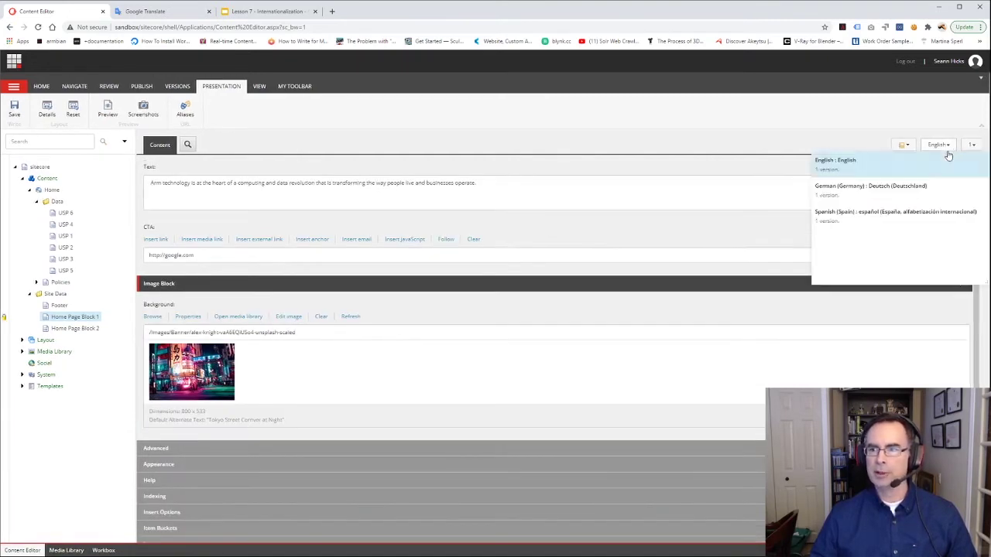
left_click(841, 195)
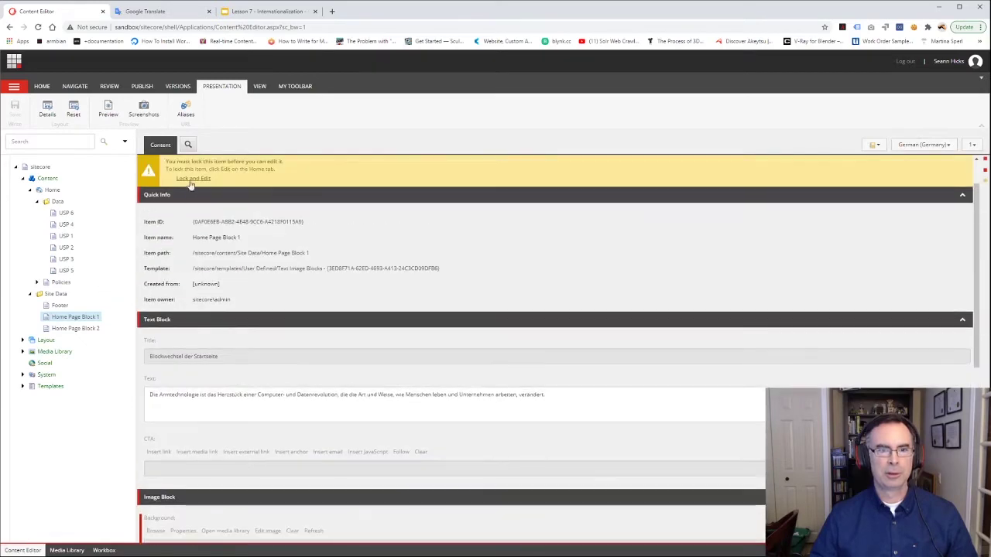
left_click(191, 179)
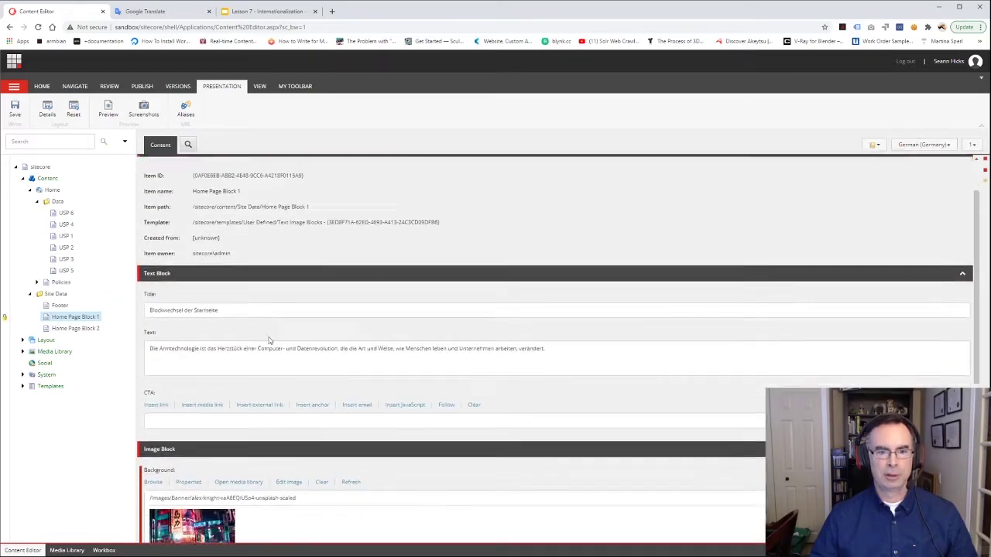
scroll(269, 340, "down", 3)
left_click(154, 360)
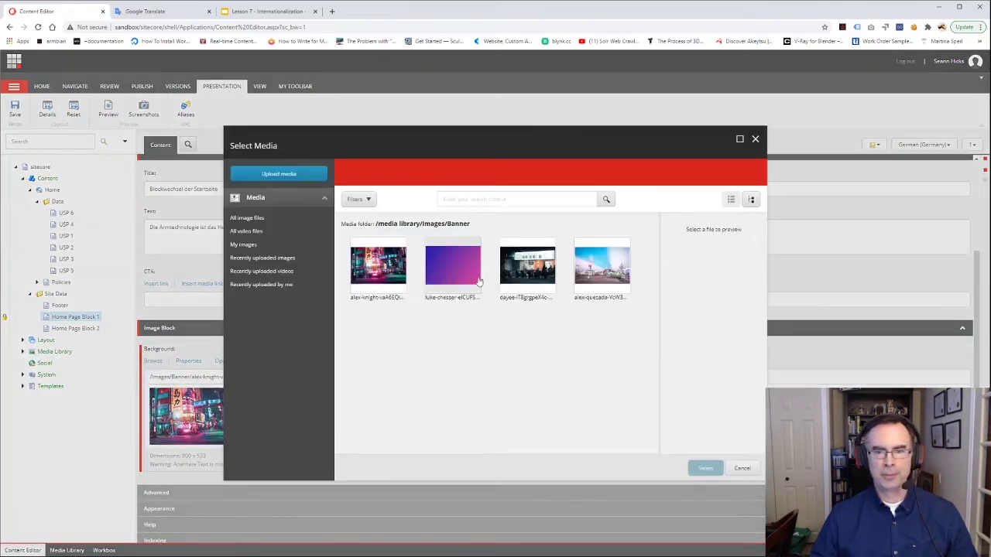
left_click(537, 271)
left_click(705, 468)
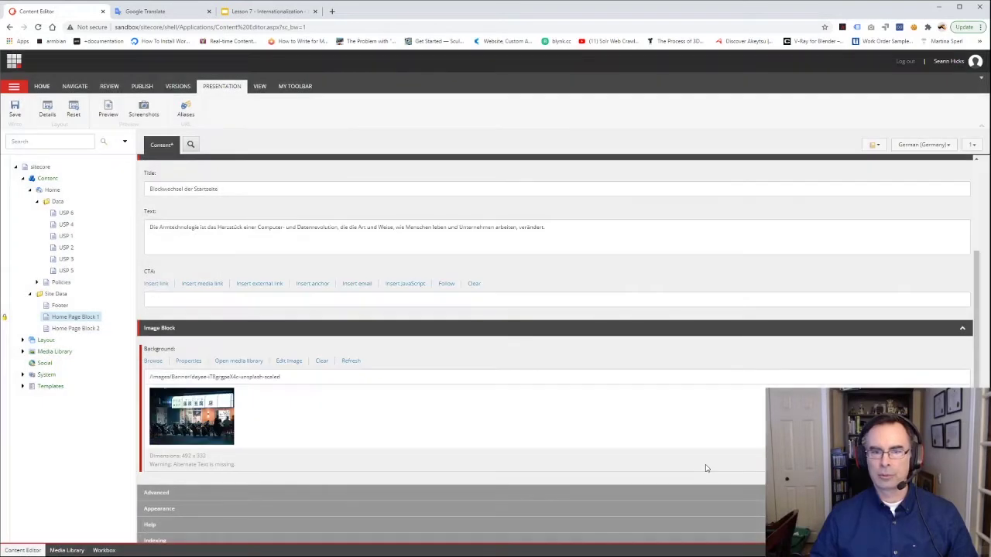
left_click(15, 108)
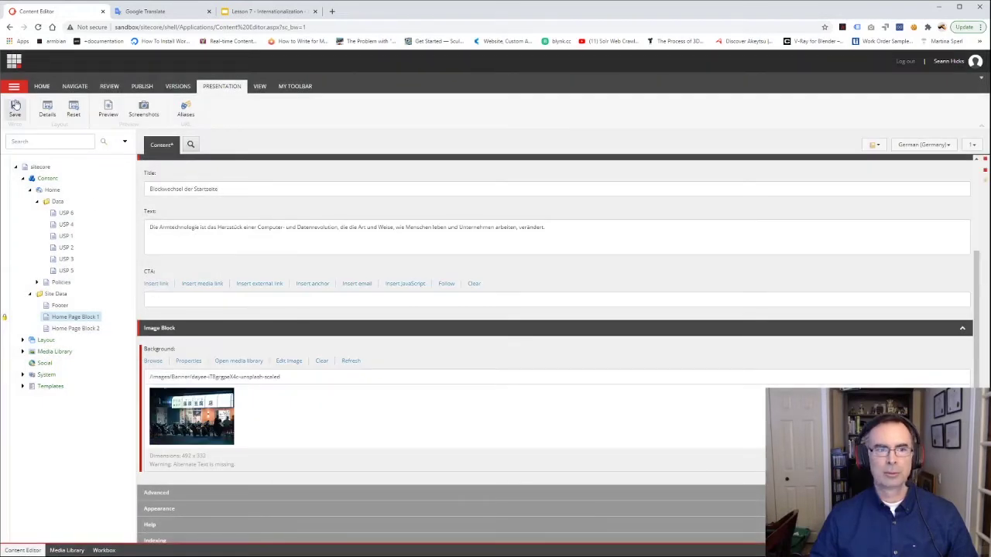
Step: Save the English version of Home Page Block 1 and check the background image in its Spanish version
left_click(923, 144)
left_click(856, 166)
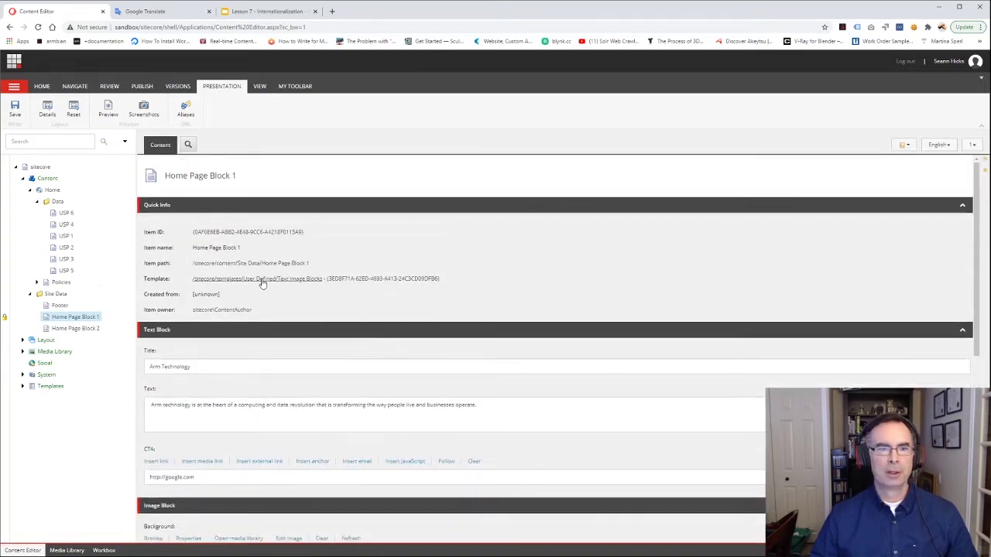
left_click(17, 115)
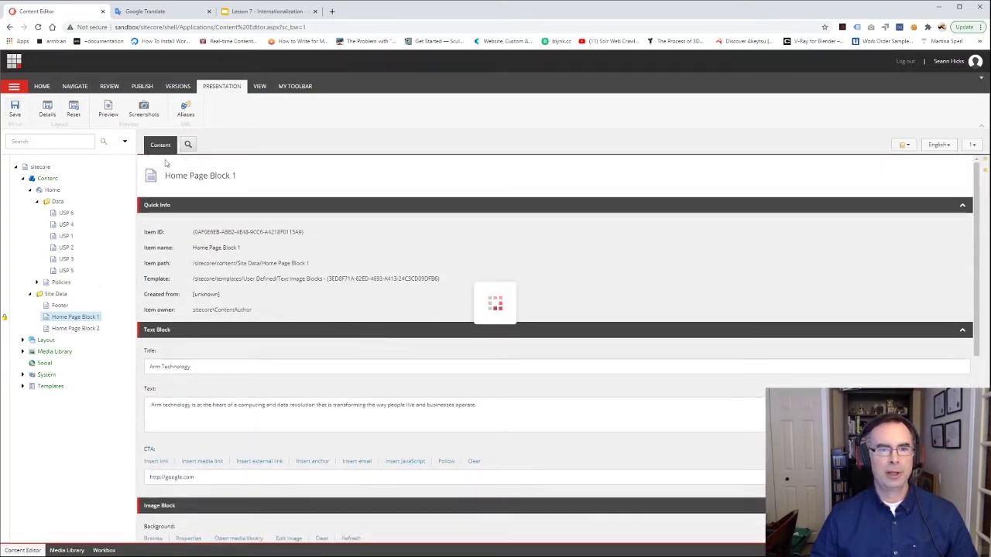
left_click(937, 145)
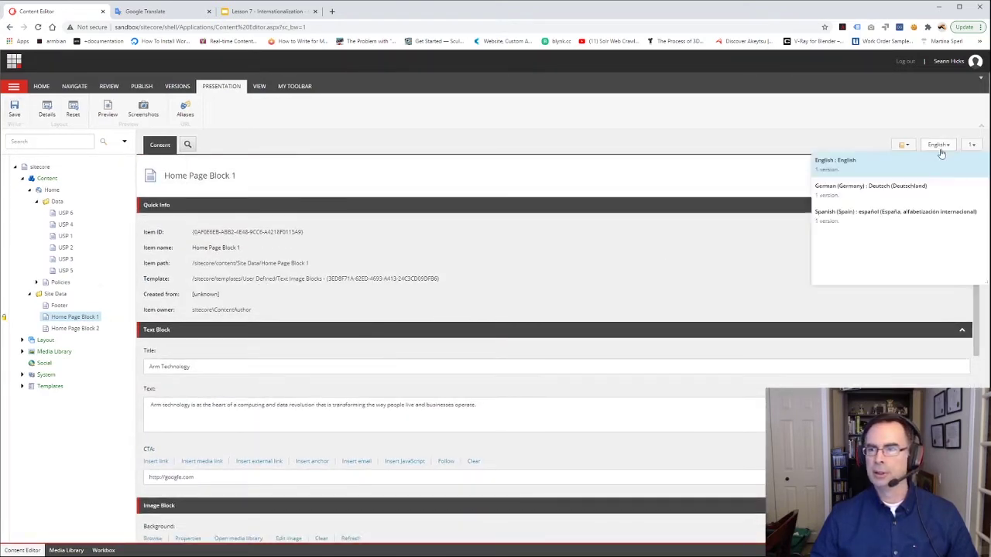
left_click(845, 216)
scroll(282, 433, "down", 4)
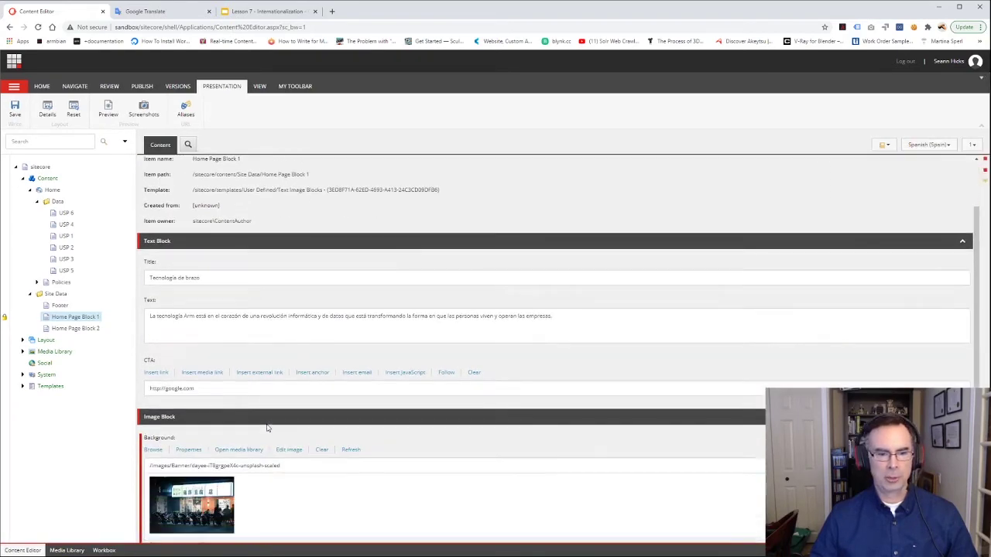
scroll(266, 433, "up", 2)
scroll(266, 433, "up", 3)
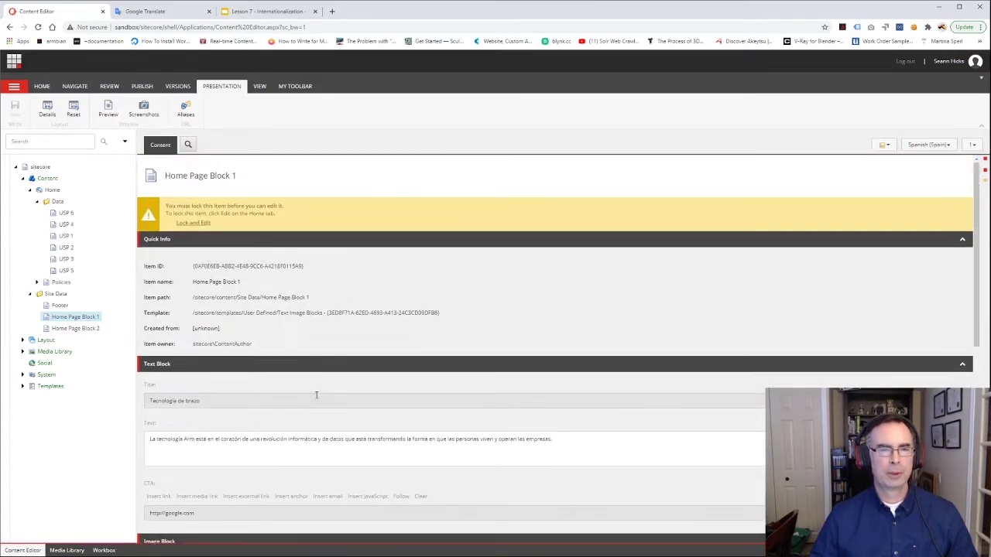
Step: Preview the Spanish Home page, review its translated banner and image block, and close the preview
left_click(49, 190)
left_click(107, 109)
scroll(350, 356, "down", 6)
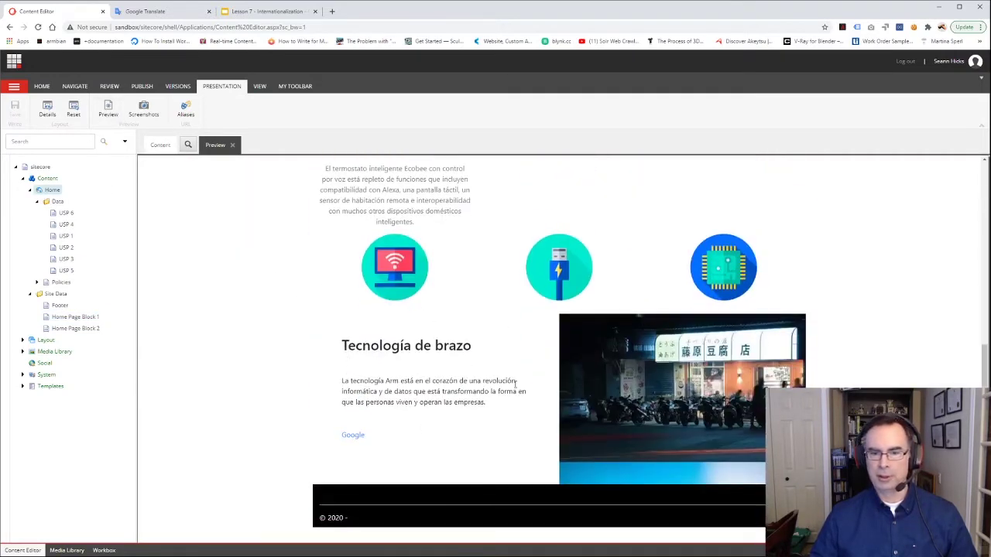
scroll(595, 406, "up", 7)
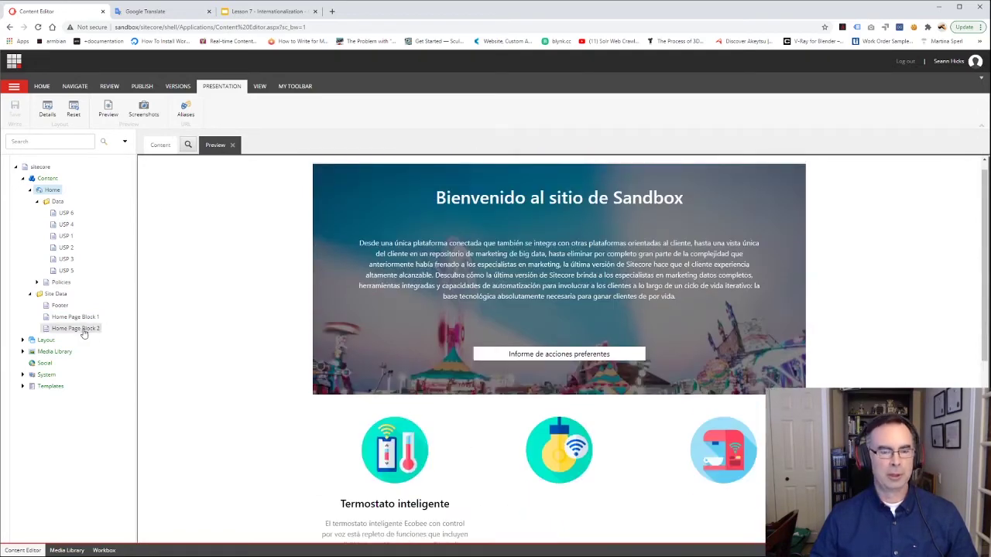
left_click(231, 144)
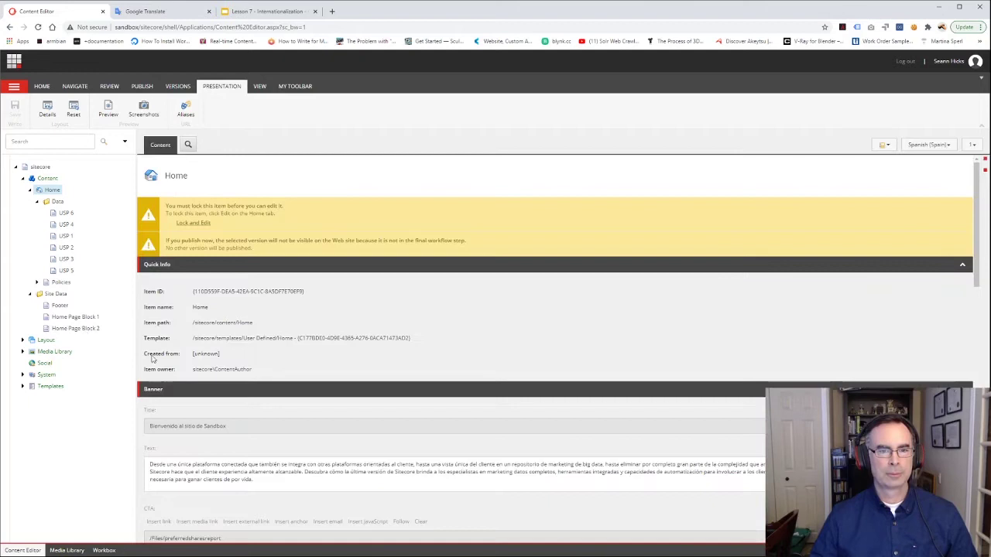
Step: Add a Spanish version to Home Page Block 2 and copy the title from its English version
left_click(75, 328)
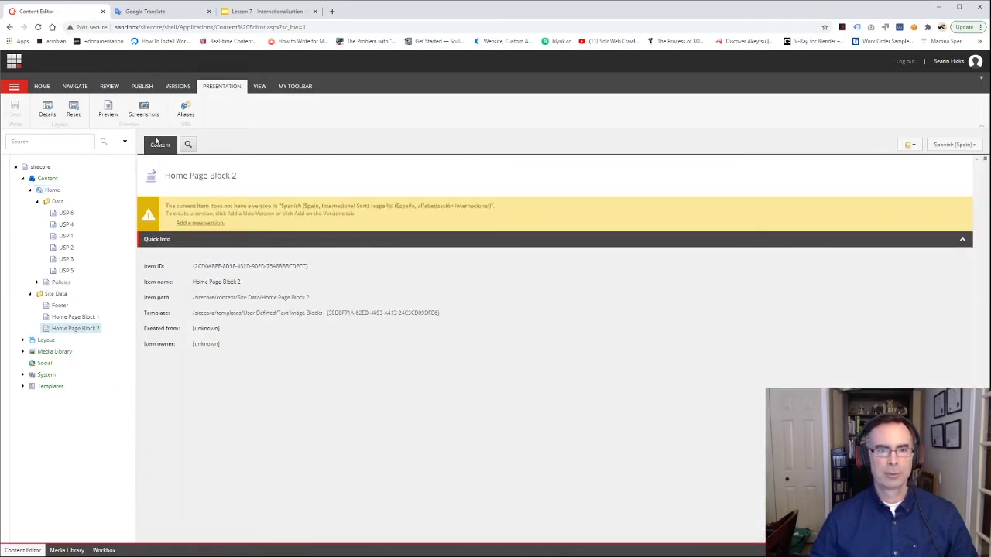
left_click(194, 223)
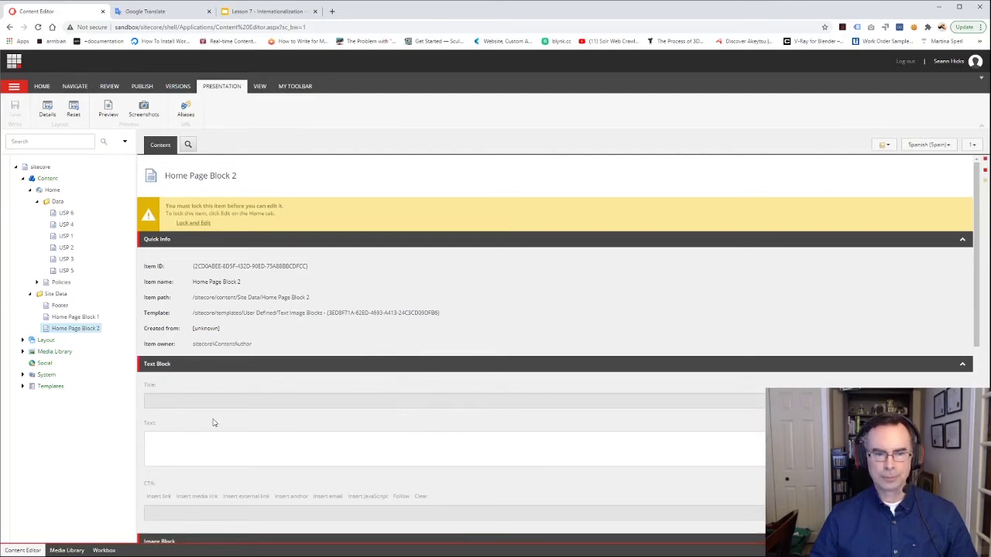
left_click(916, 146)
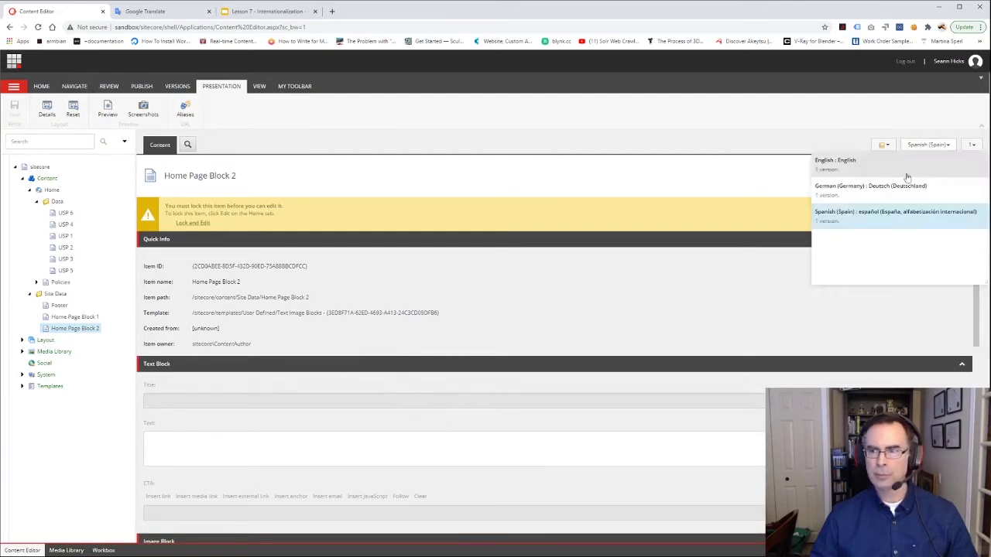
left_click(835, 161)
triple_click(180, 401)
key("ctrl+c")
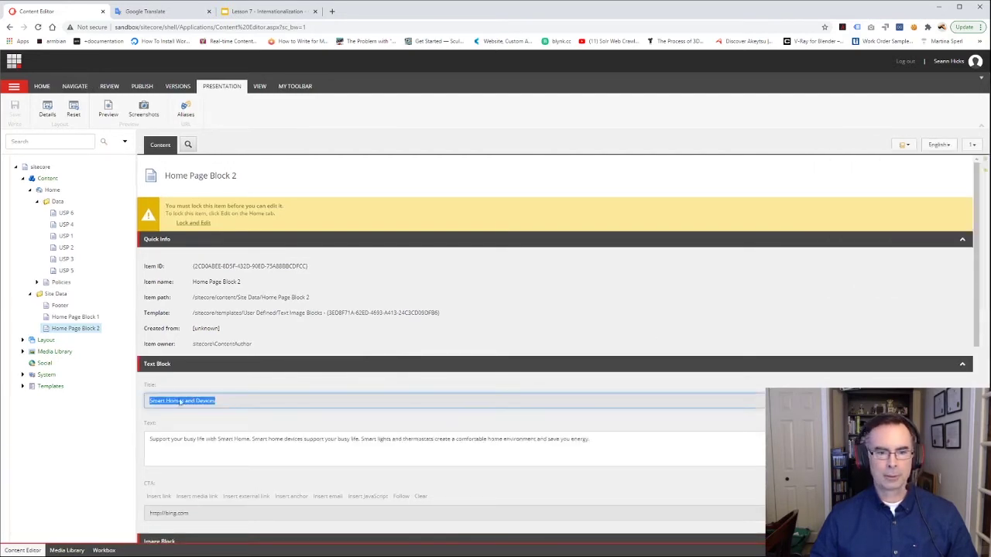
Step: In Google Translate, replace the source text with Smart Homes and Devices and copy its Spanish translation
left_click(147, 11)
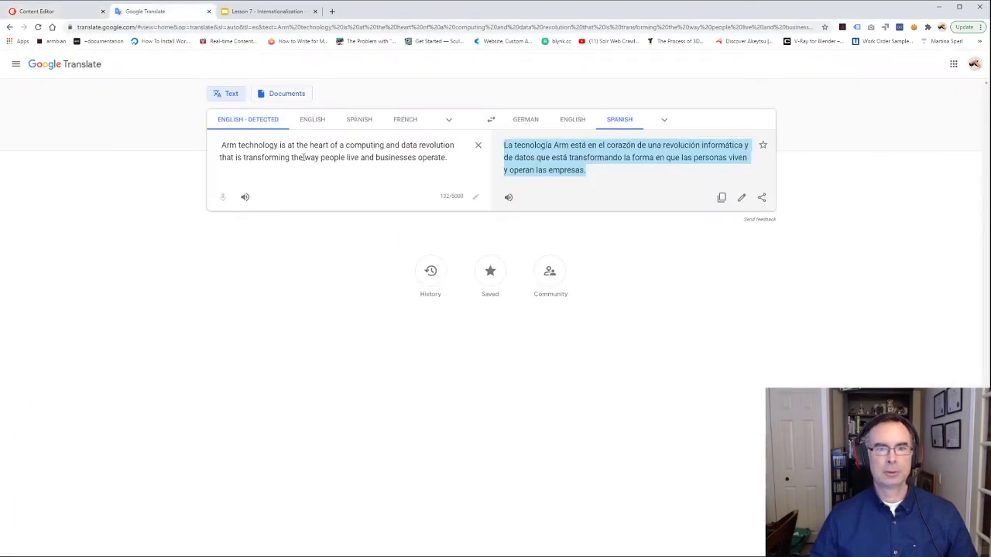
left_click_drag(452, 157, 203, 155)
left_click(317, 157)
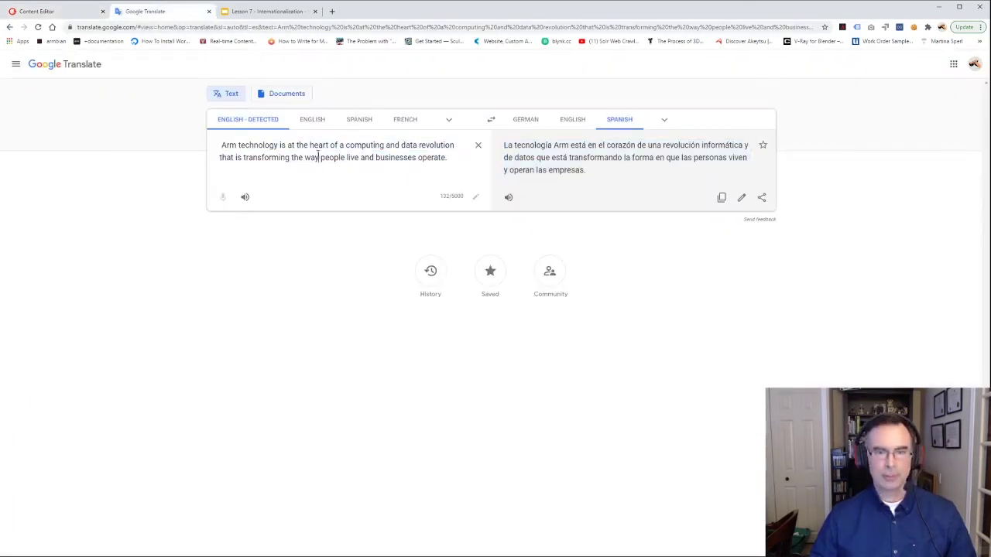
left_click_drag(449, 158, 200, 143)
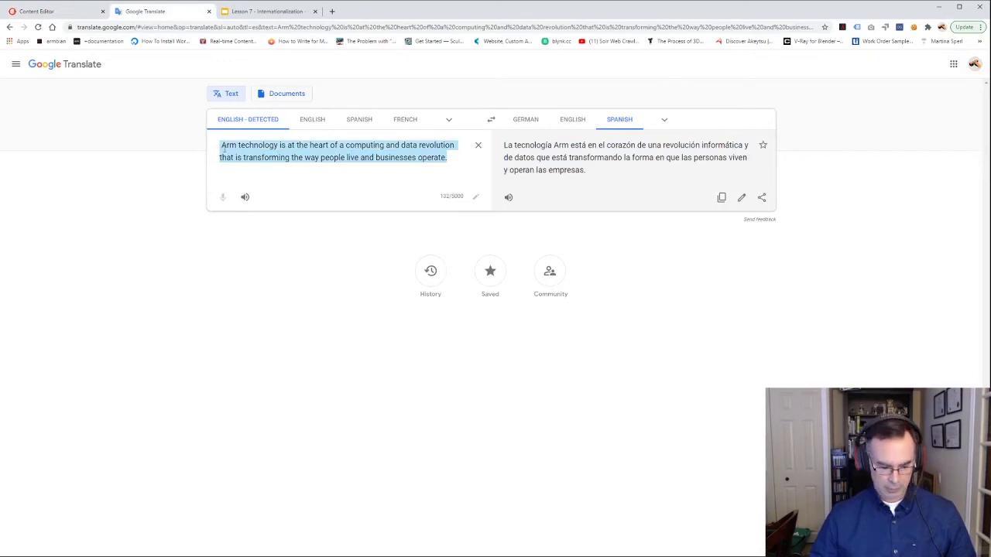
key("ctrl+v")
left_click_drag(671, 147, 508, 149)
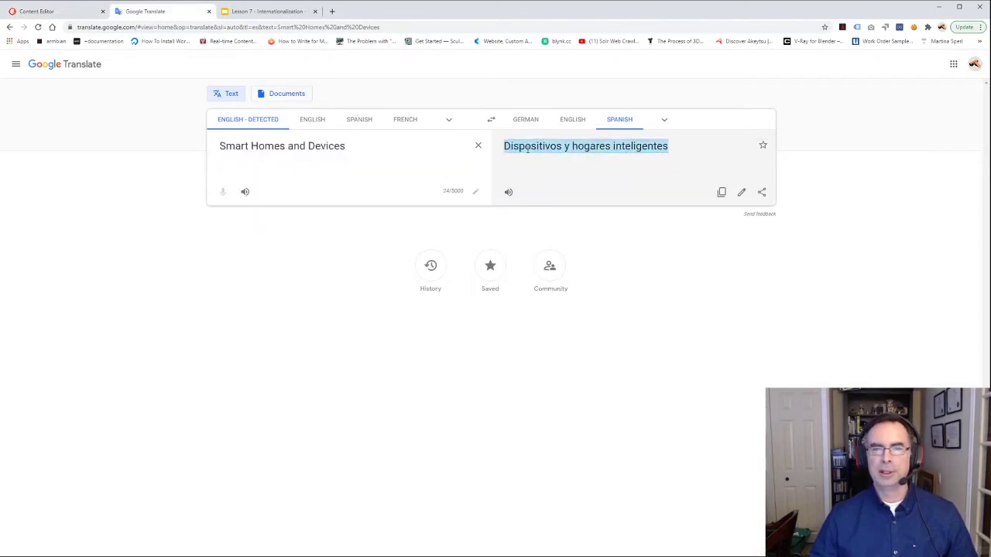
Step: Back in the Content Editor, lock the Spanish version of Home Page Block 2 and set its Title to "Dispositivos y hogares inteligentes"
left_click(63, 13)
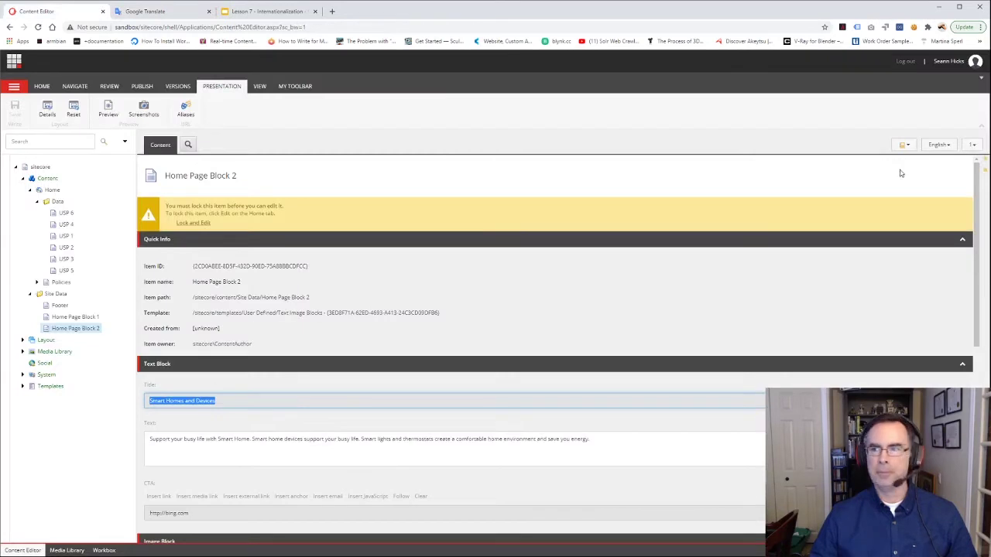
left_click(924, 149)
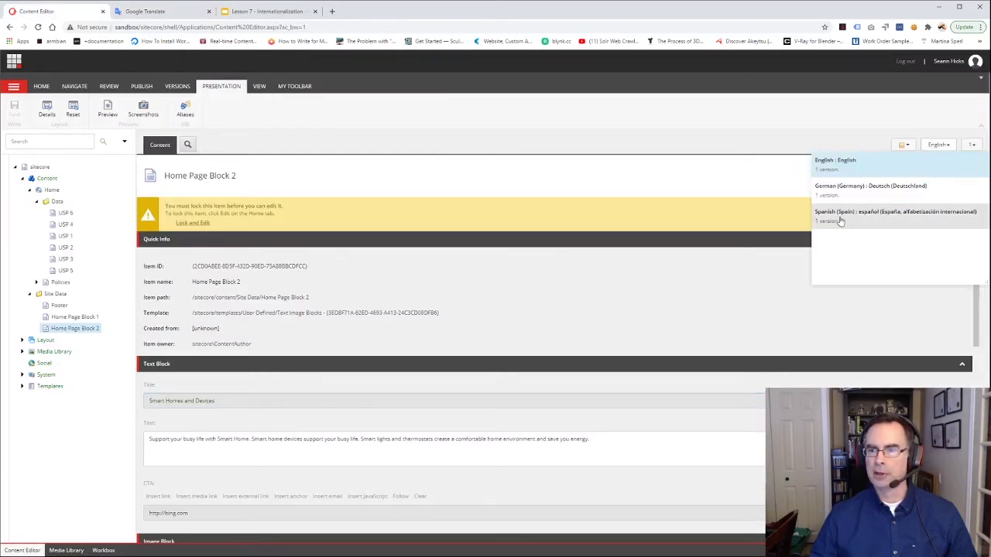
left_click(839, 220)
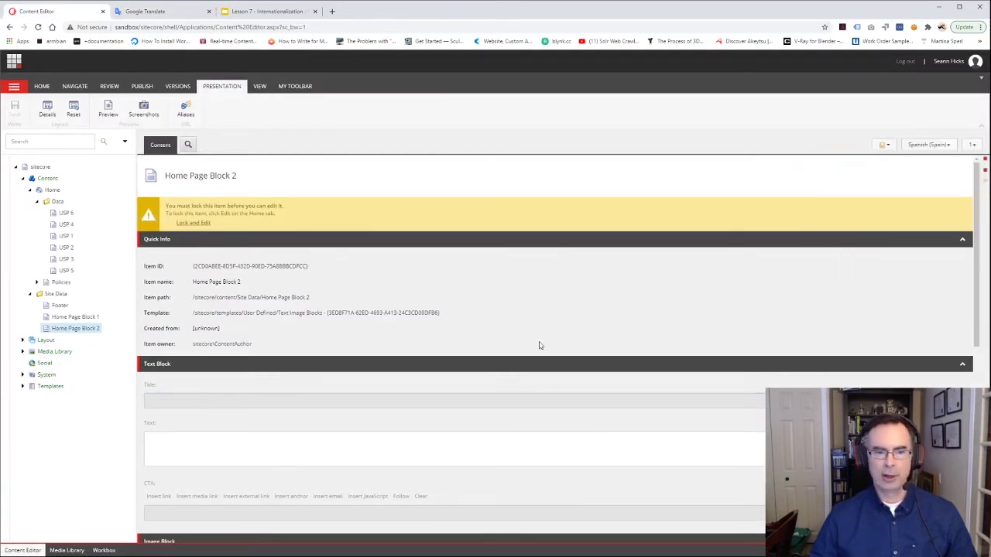
left_click(186, 223)
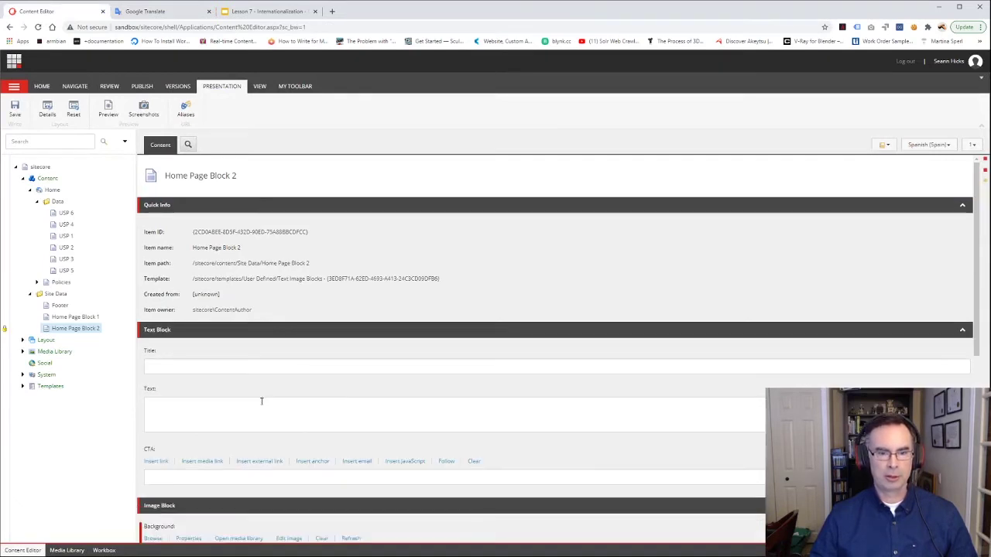
left_click(171, 364)
type("Dispositivos y hogares inteligentes")
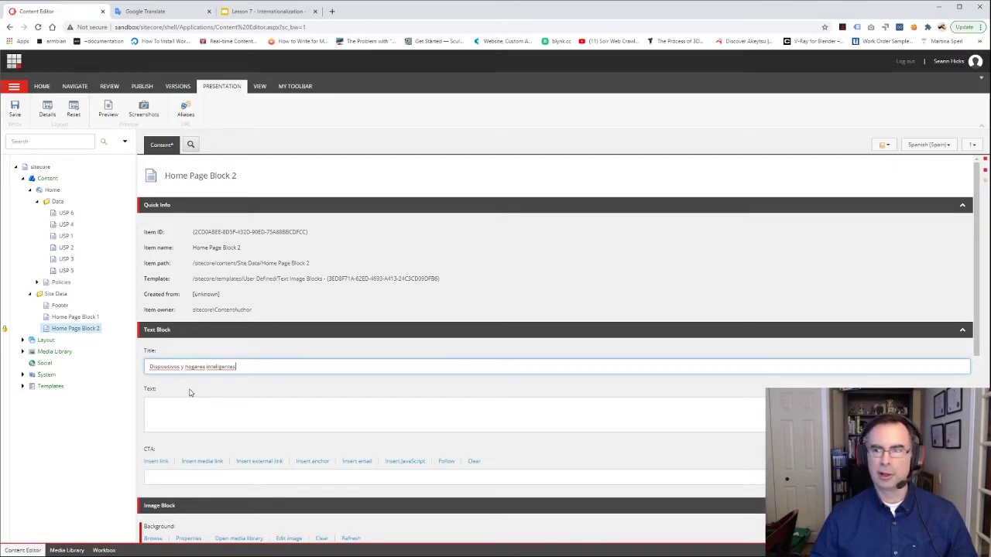
Step: Save the Spanish title of Home Page Block 2 and copy the Text content from its English version
left_click(14, 110)
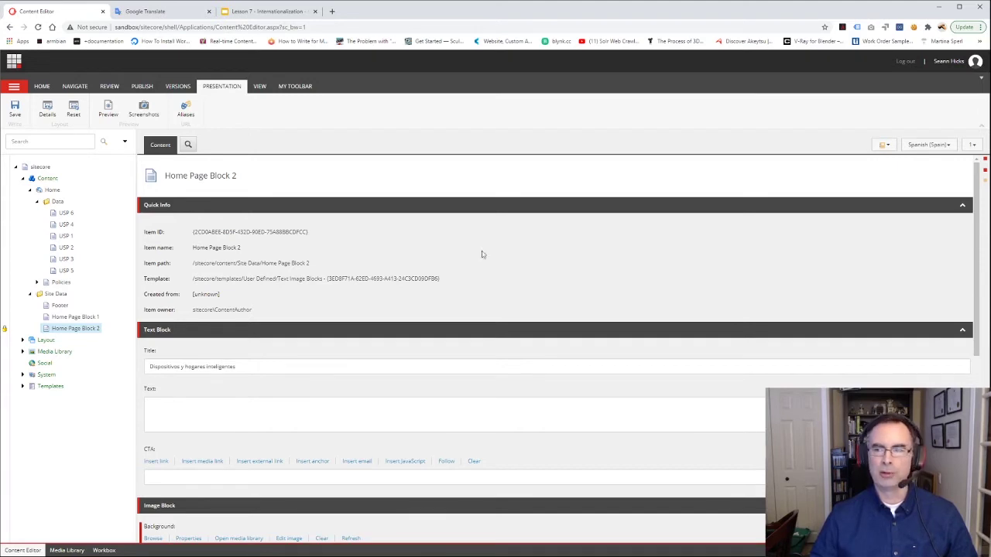
left_click(931, 145)
left_click(843, 192)
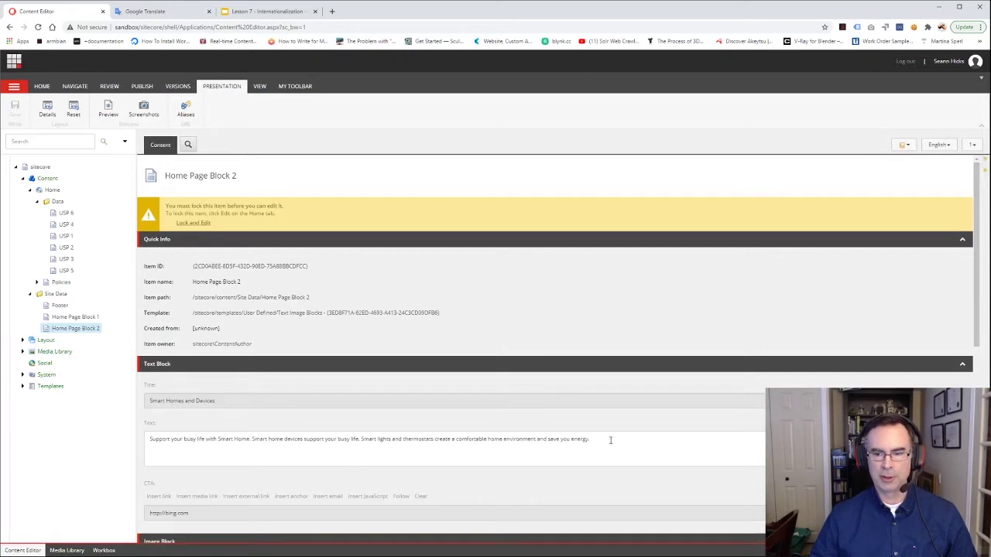
left_click_drag(610, 440, 127, 446)
key("ctrl+c")
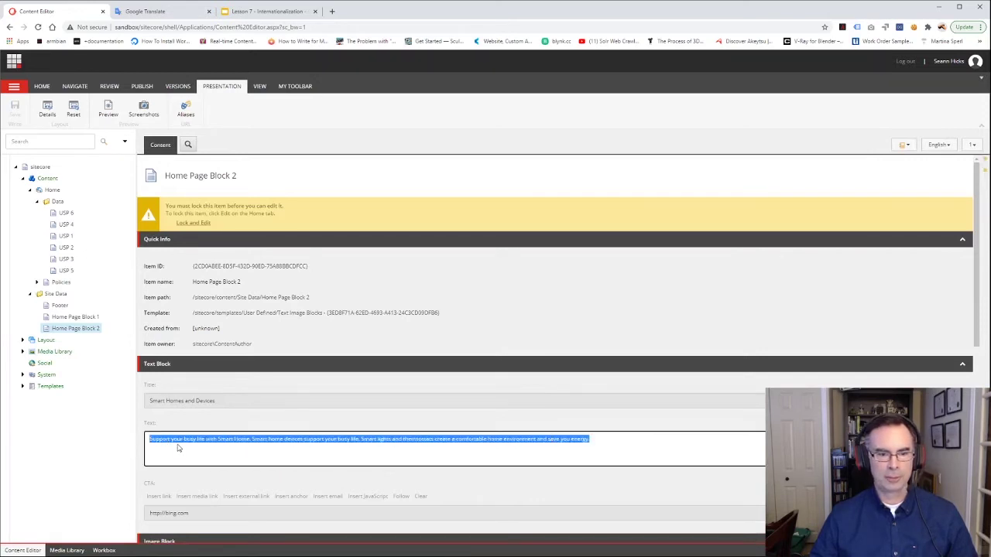
Step: In Google Translate, translate the copied English text into Spanish and copy the translation
left_click(158, 12)
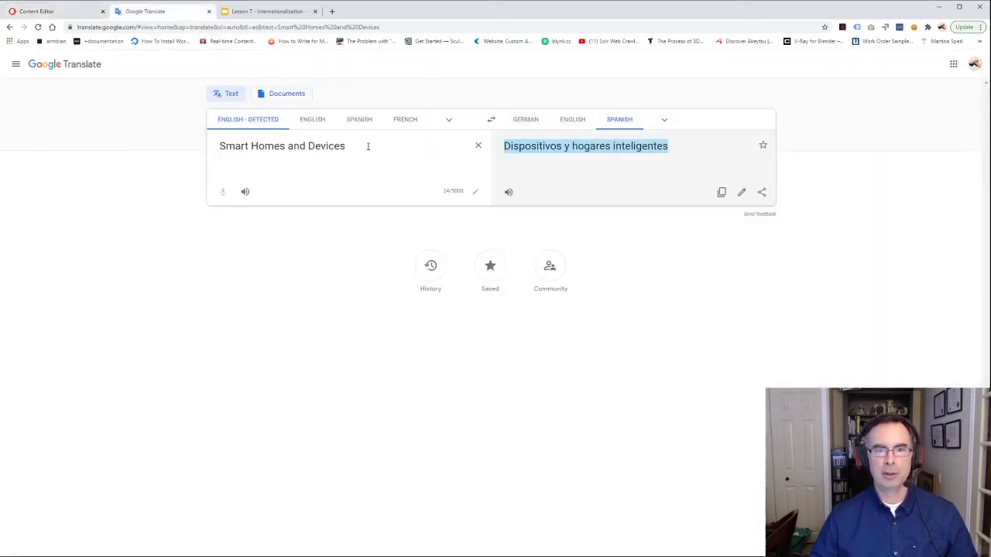
left_click_drag(368, 146, 187, 140)
key("ctrl+v")
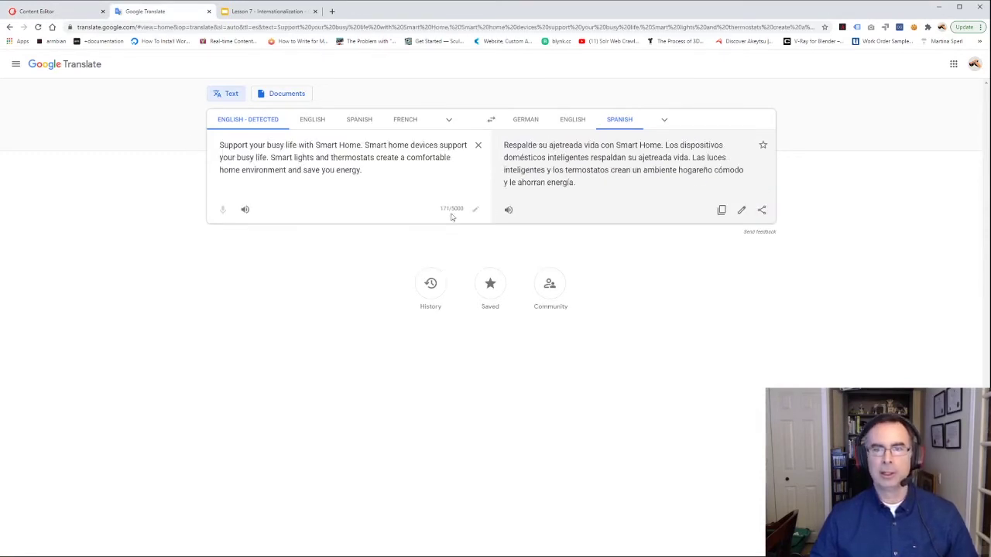
left_click_drag(584, 187, 505, 147)
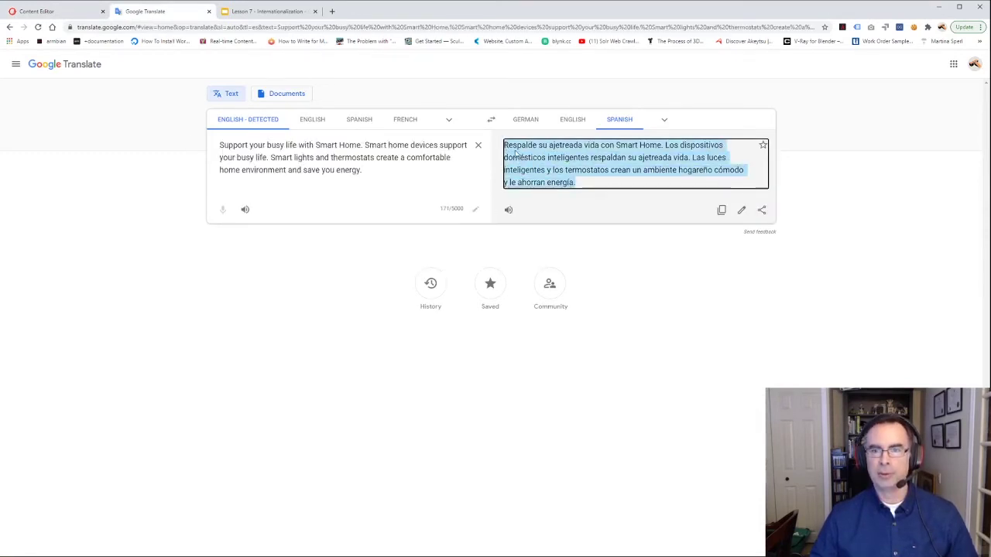
key("ctrl+c")
Step: Back in the Content Editor, paste the translation into the Text field of the block's Spanish version and save
left_click(82, 10)
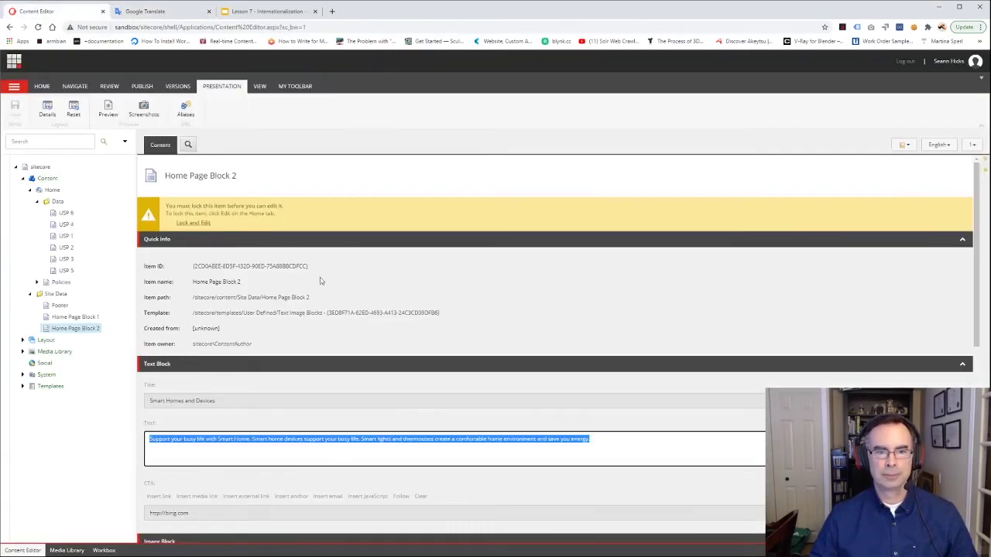
left_click(936, 146)
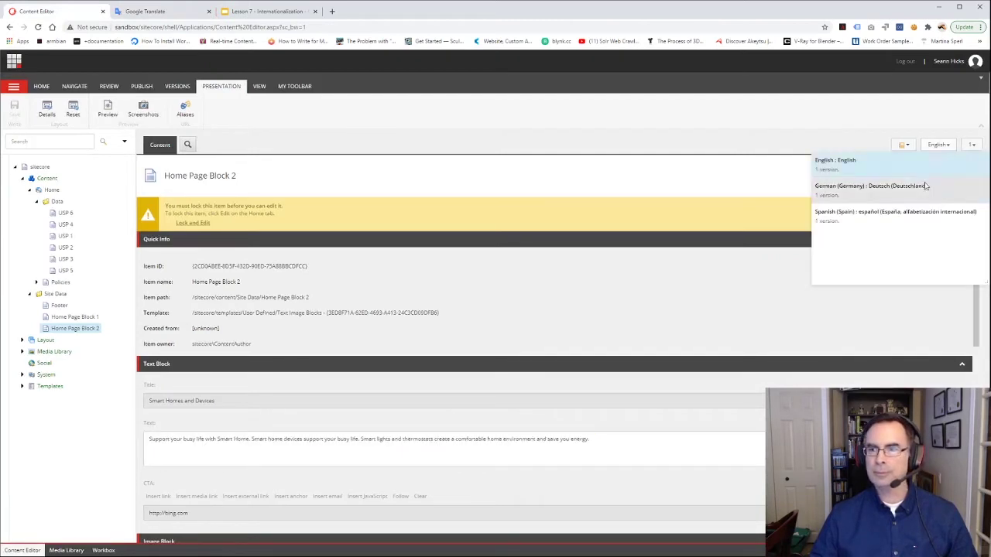
left_click(840, 212)
left_click(175, 424)
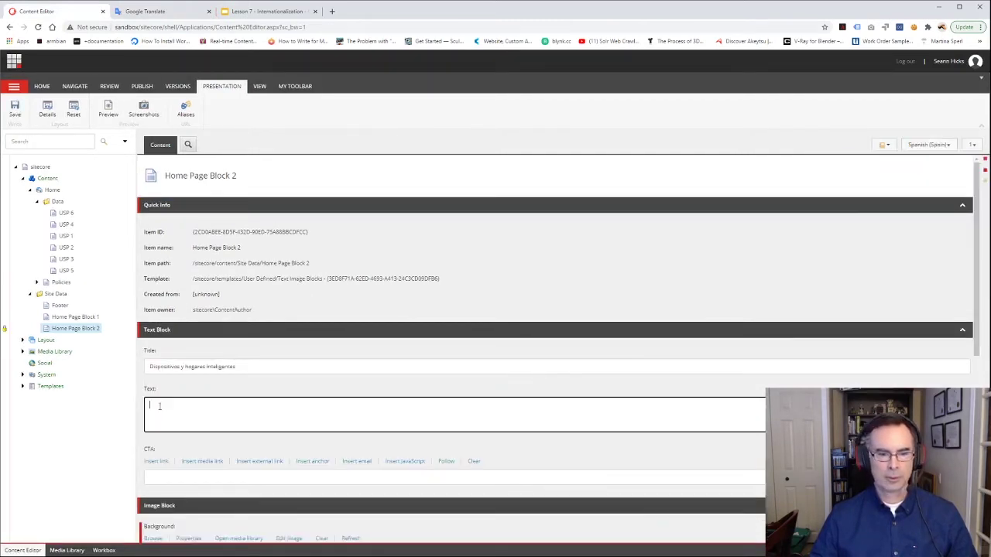
key("ctrl+v")
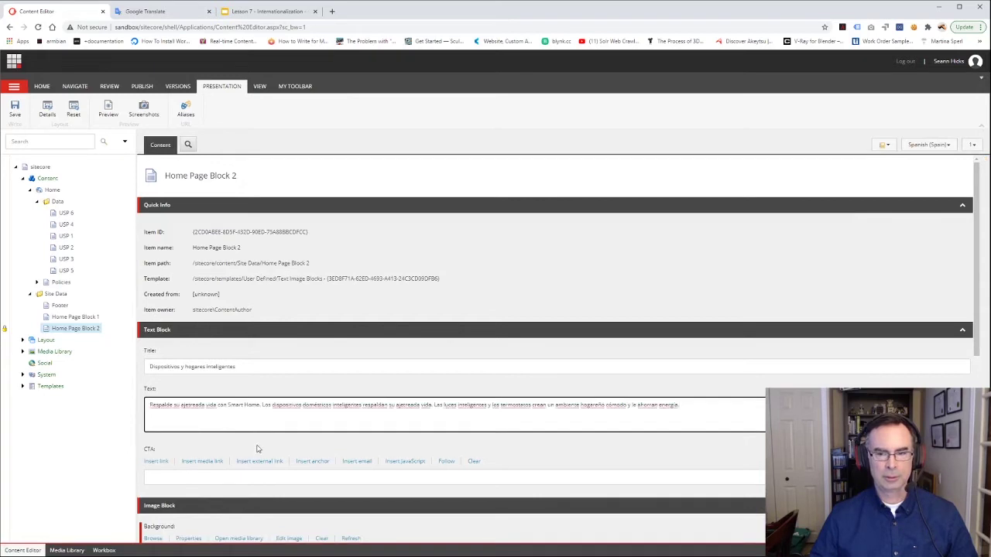
left_click(14, 107)
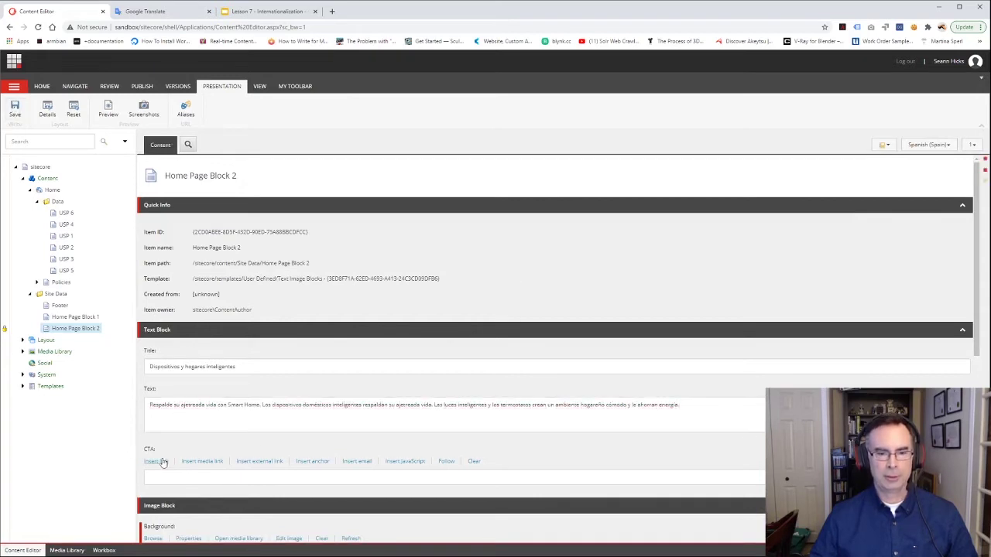
Step: Insert a CTA external link described as Google with URL google.com and target New browser, and unlock Home Page Block 2
left_click(261, 462)
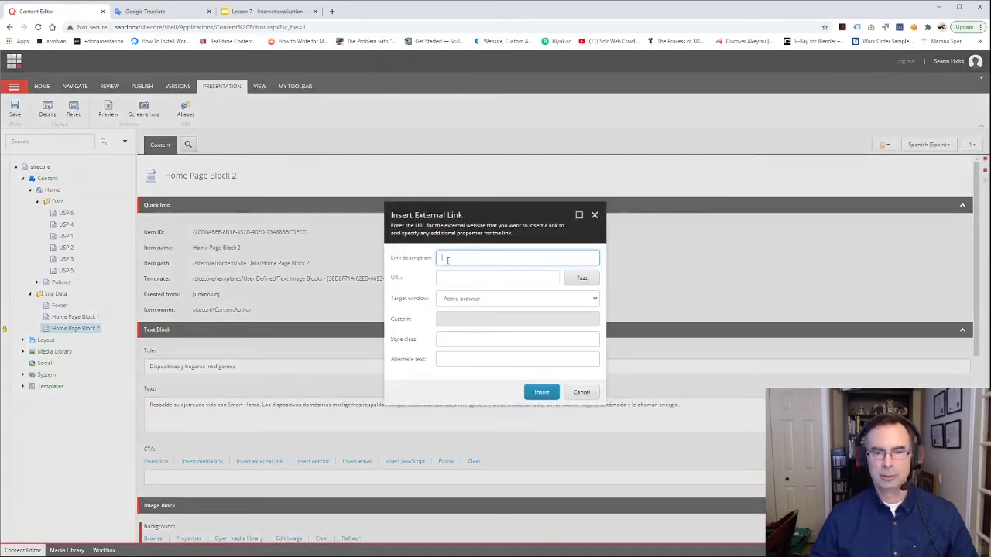
type("Google")
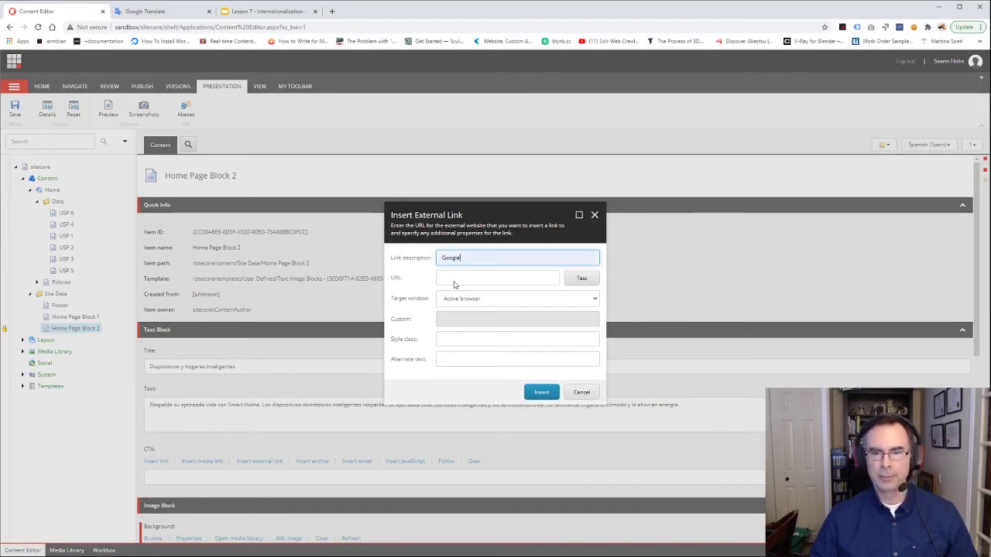
left_click(464, 277)
type("google.com")
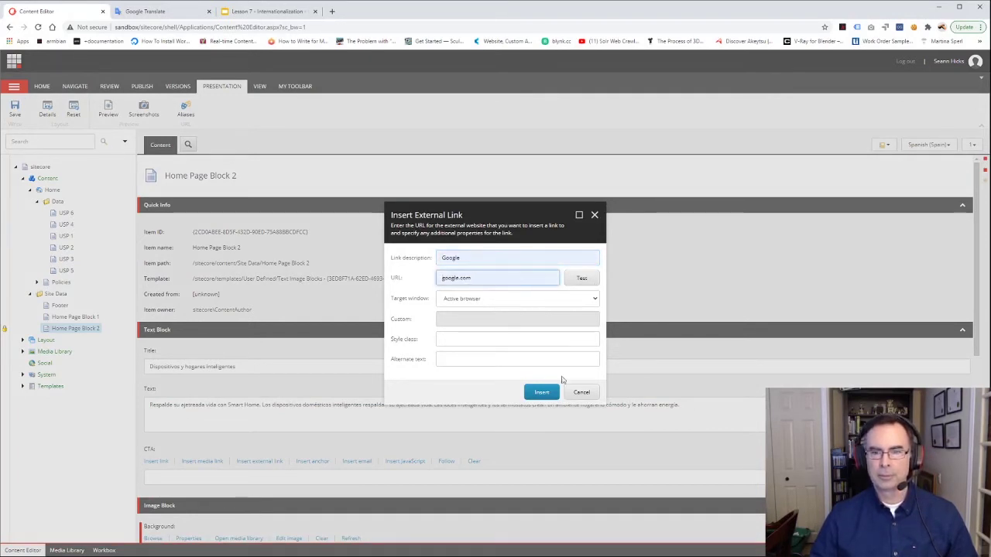
left_click(592, 299)
left_click(486, 322)
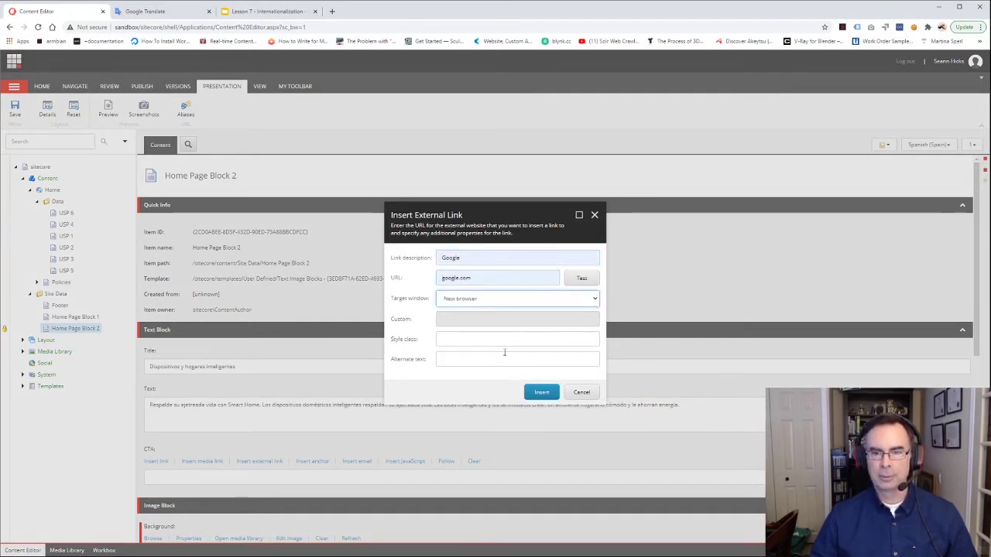
left_click(542, 392)
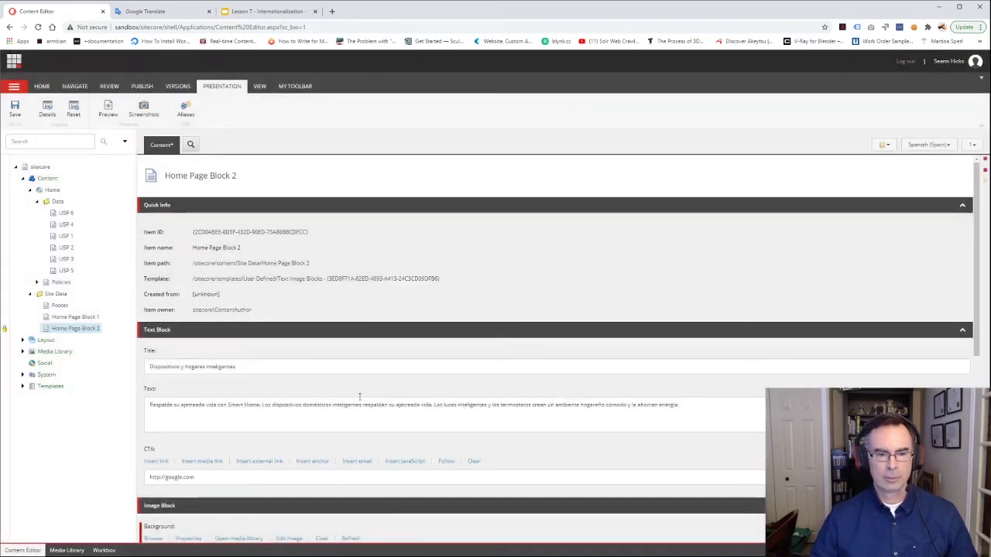
scroll(359, 396, "down", 5)
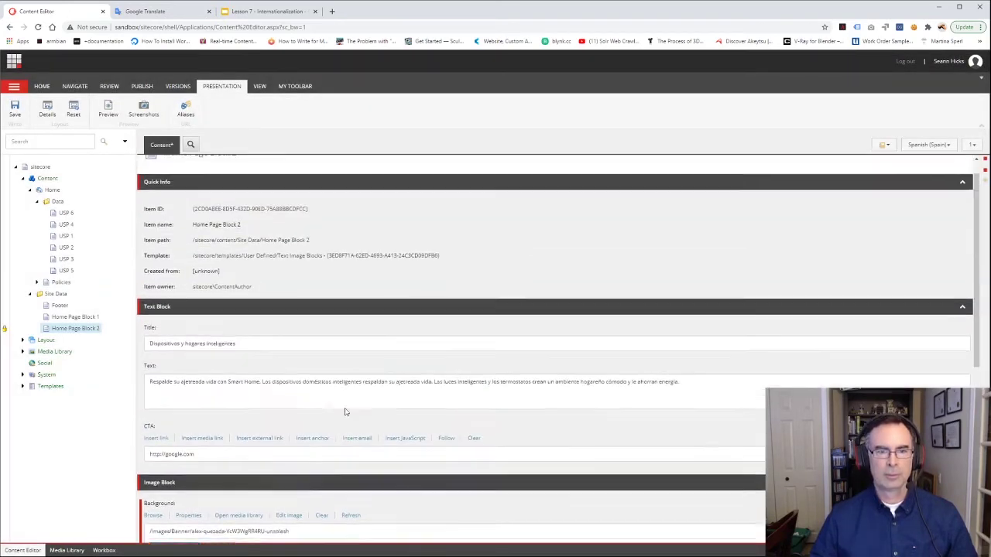
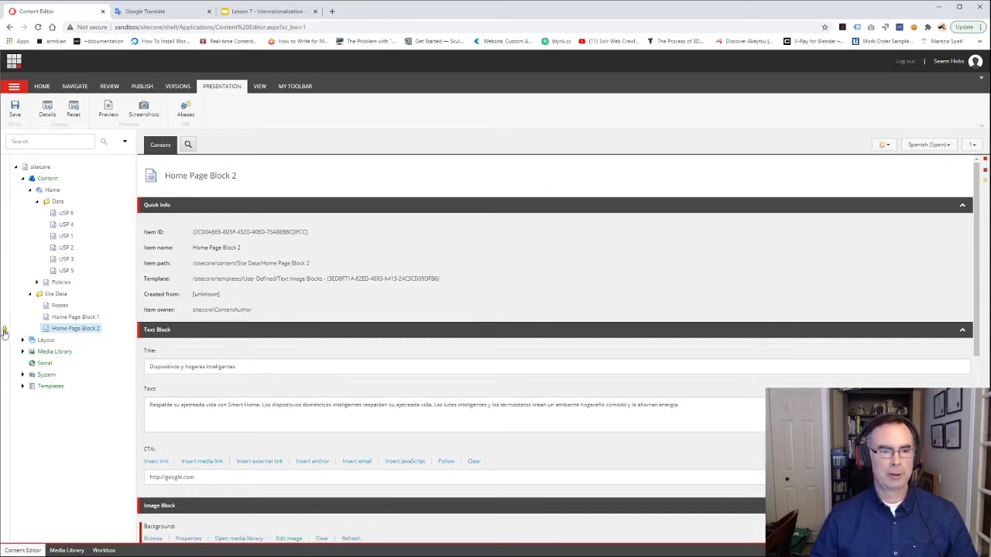
left_click(4, 332)
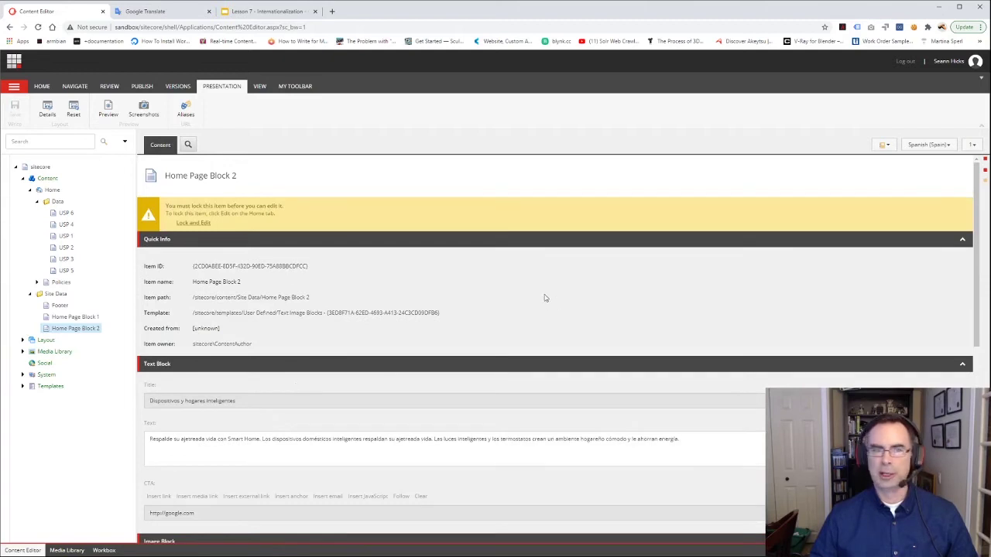
Step: Preview the Spanish version of the Home page and examine its banner, USPs and text image blocks
left_click(52, 190)
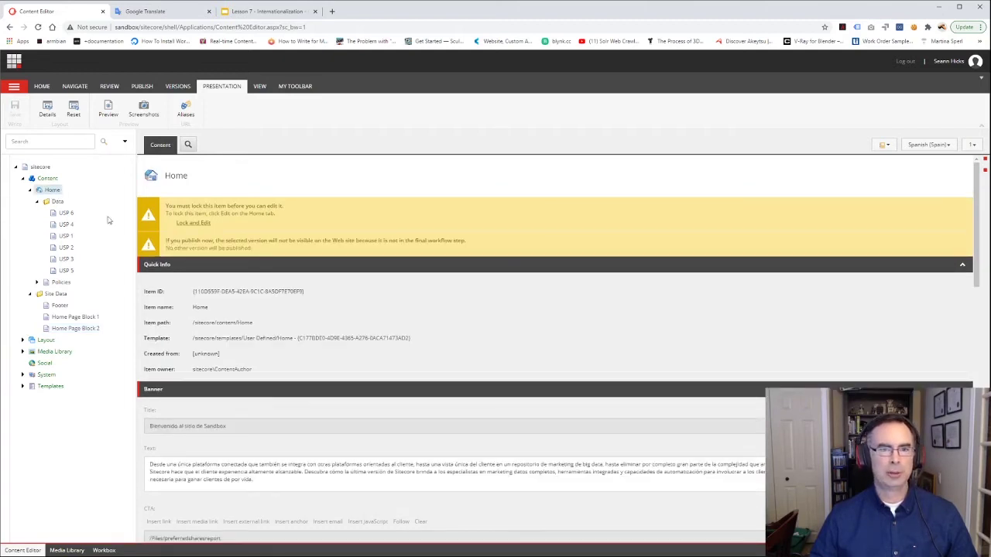
left_click(101, 116)
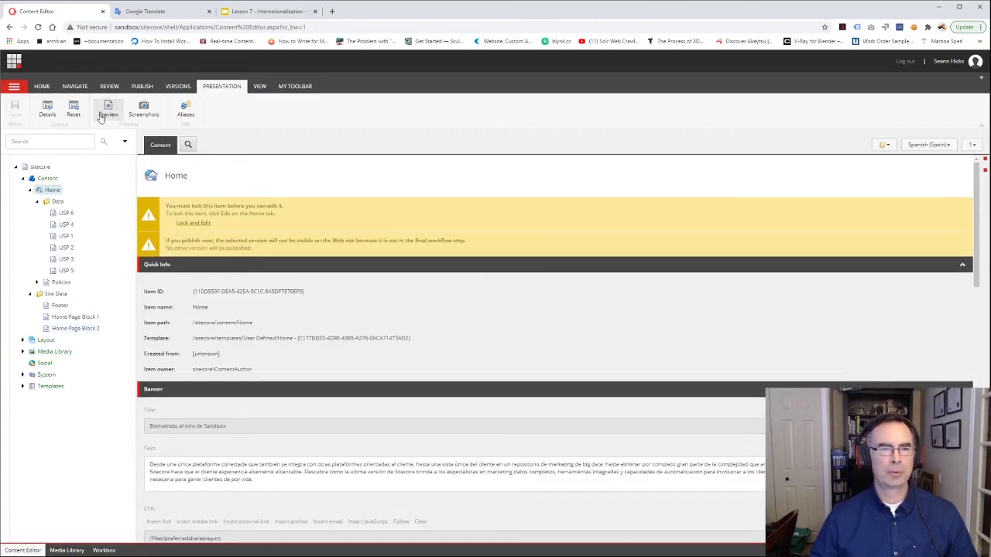
scroll(433, 342, "down", 4)
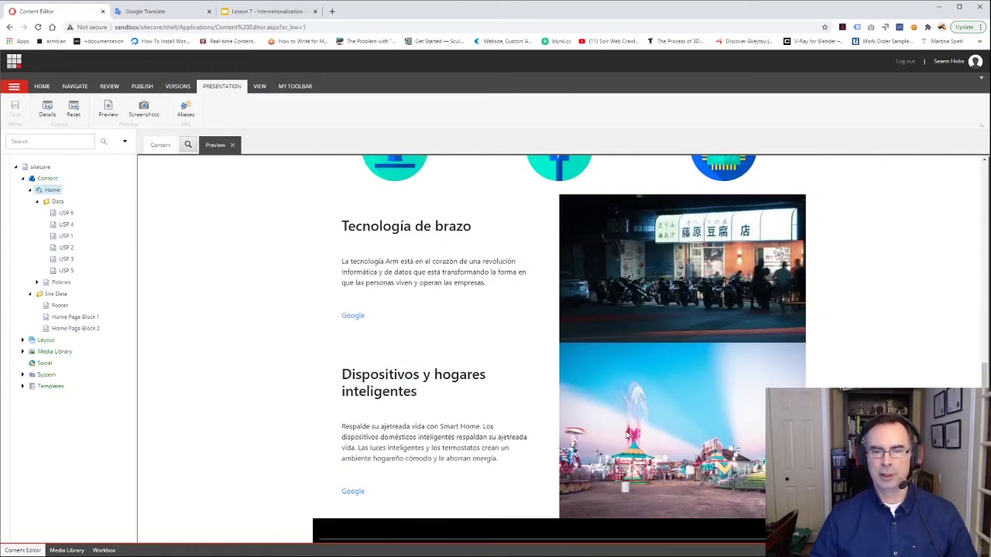
scroll(522, 390, "up", 5)
scroll(521, 397, "down", 3)
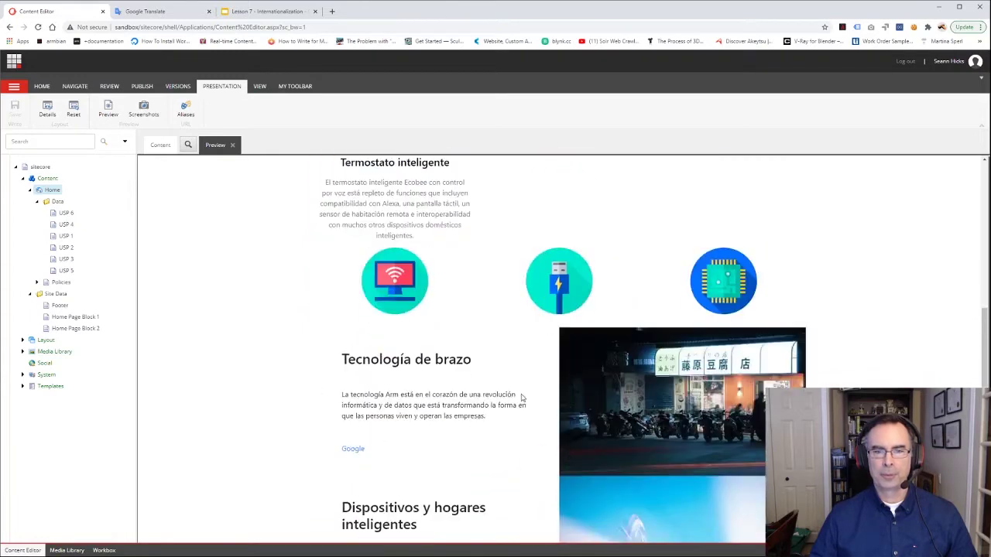
scroll(521, 397, "down", 2)
scroll(522, 397, "up", 5)
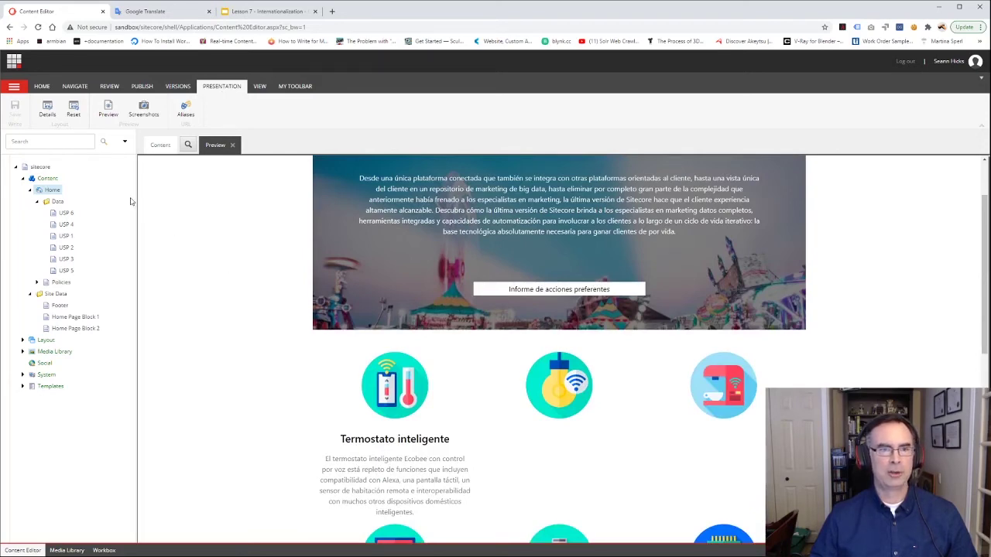
scroll(281, 330, "down", 4)
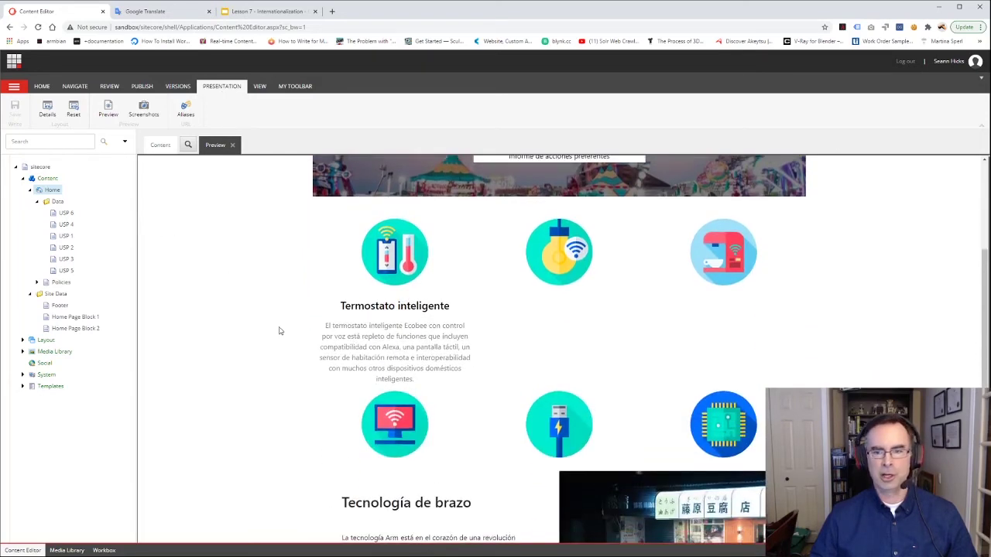
scroll(278, 327, "up", 5)
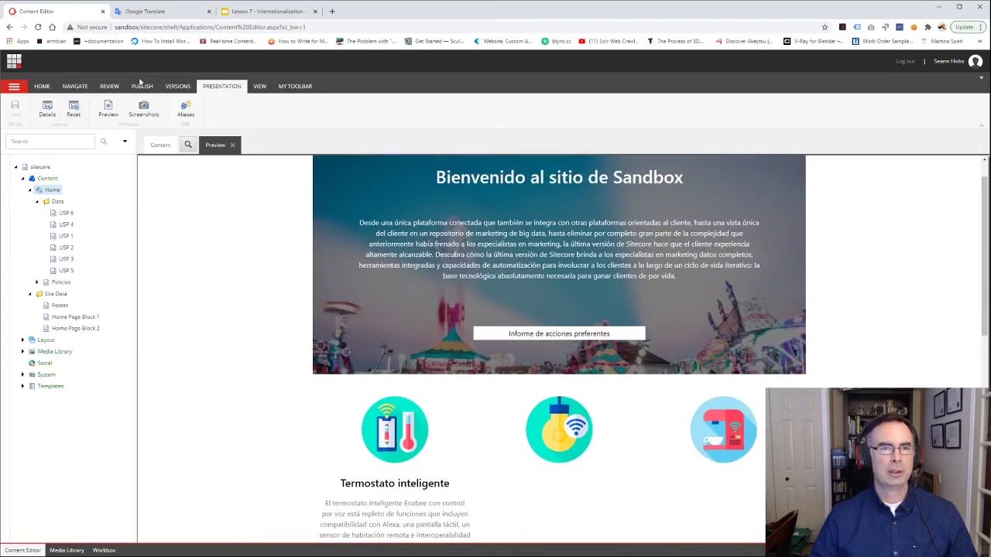
Step: View the layout details of the Spanish Home item without changing them, and close the preview
left_click(47, 110)
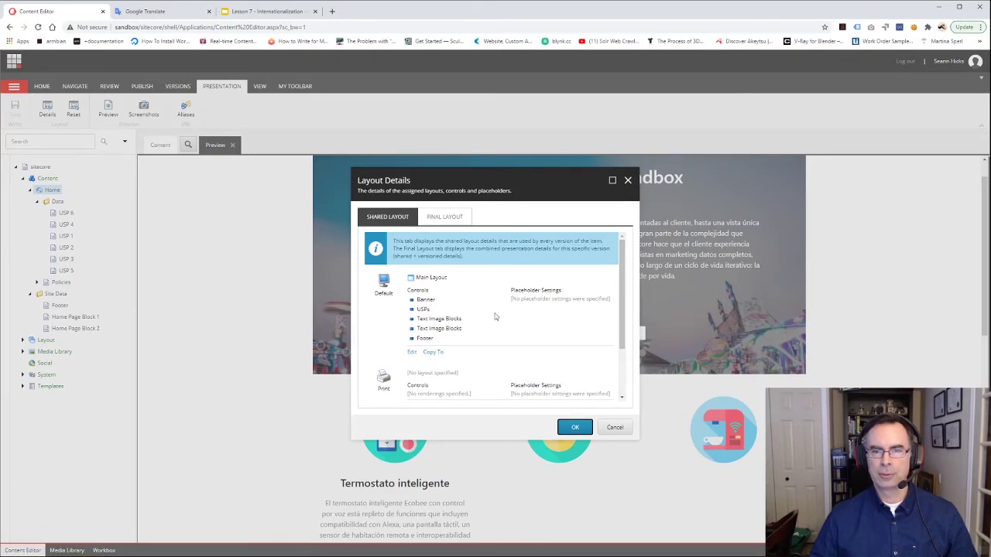
left_click(616, 429)
left_click(232, 145)
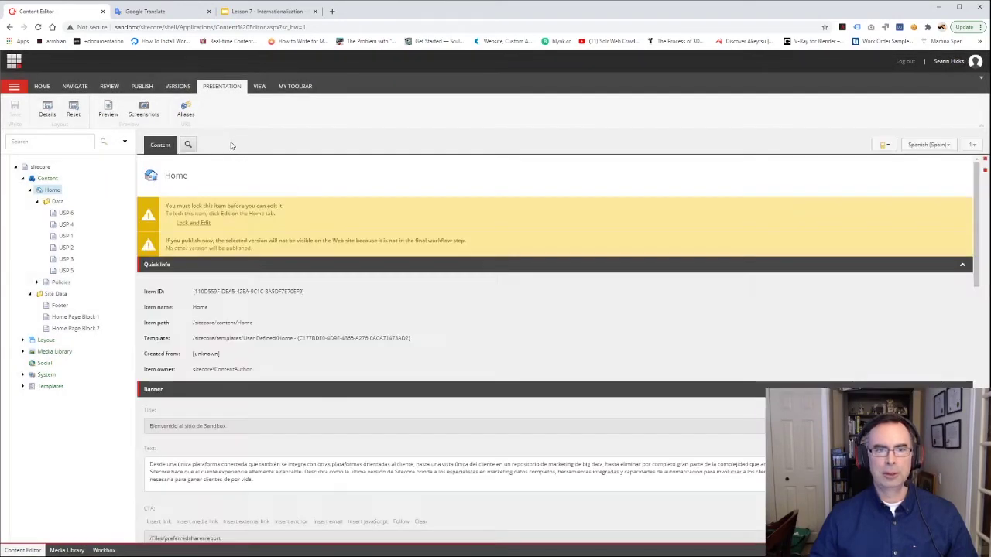
Step: In the English Home item's shared layout, enable Reversed for the Text Image Blocks control that uses Home Page Block 1
left_click(918, 147)
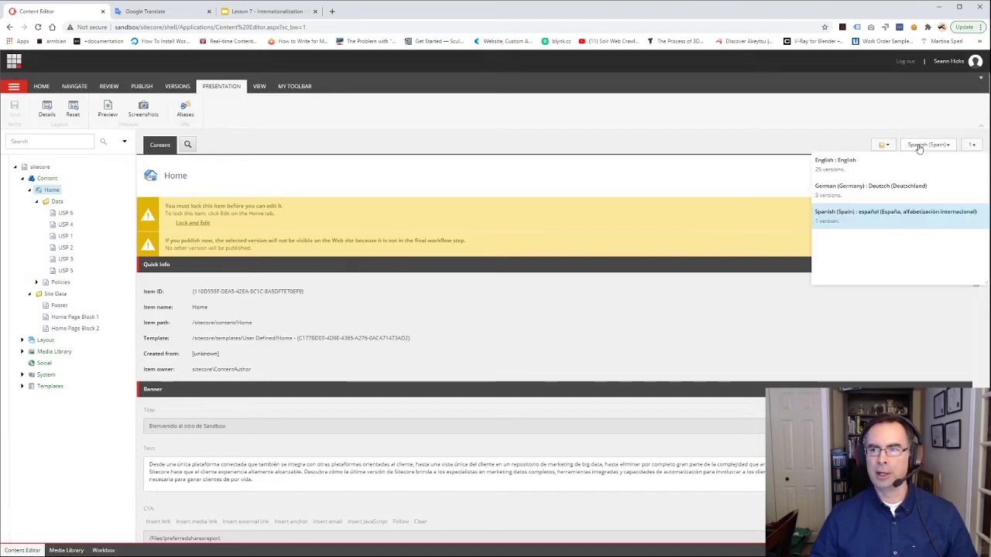
left_click(841, 161)
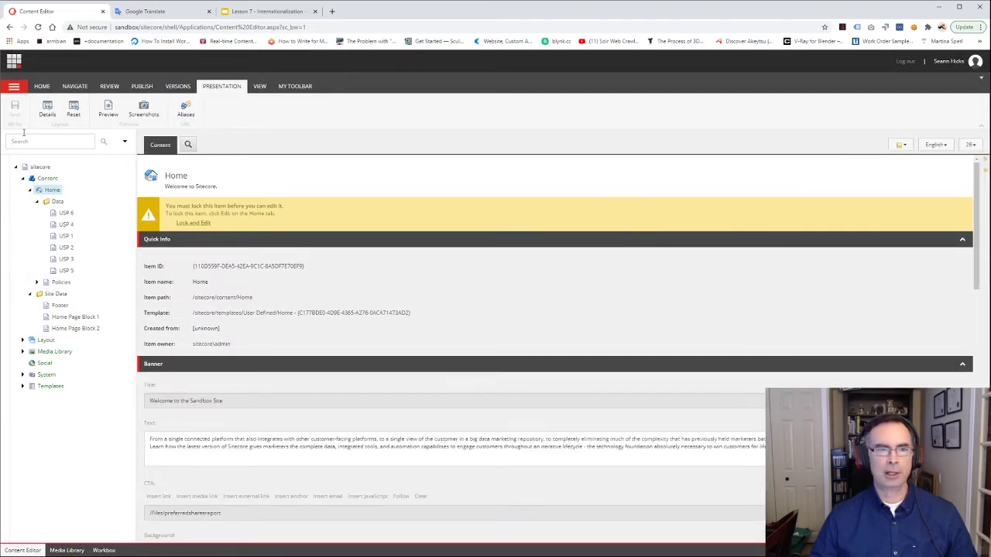
left_click(47, 108)
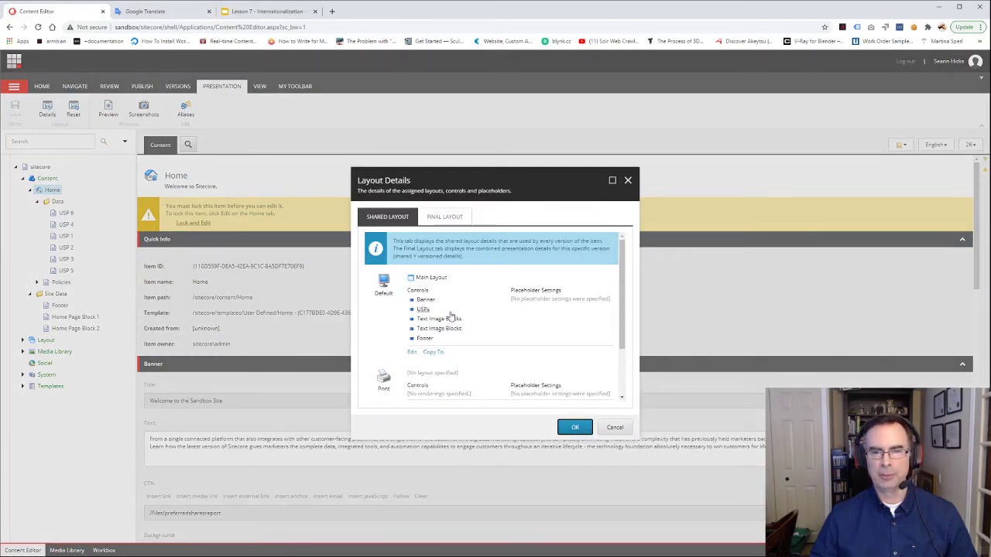
left_click(412, 353)
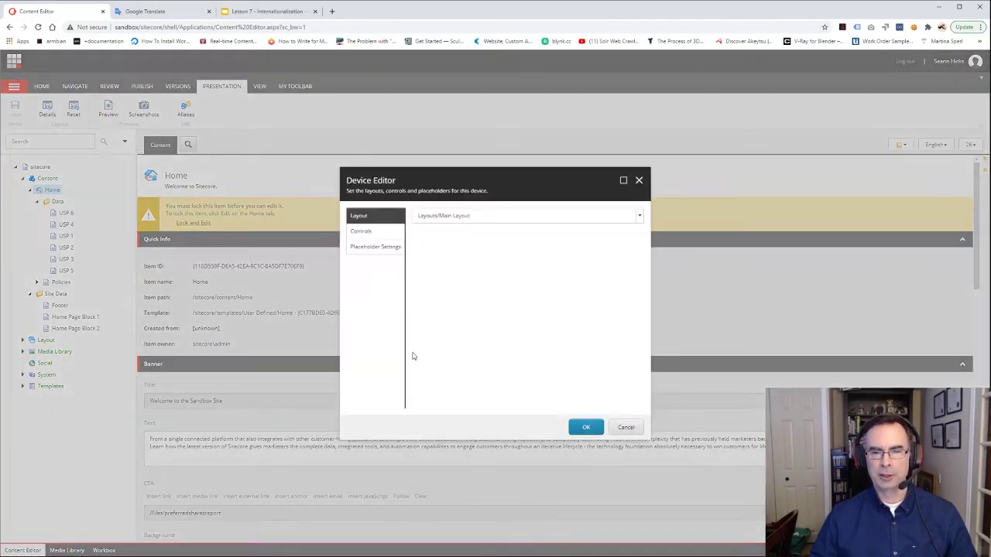
left_click(360, 230)
left_click(472, 252)
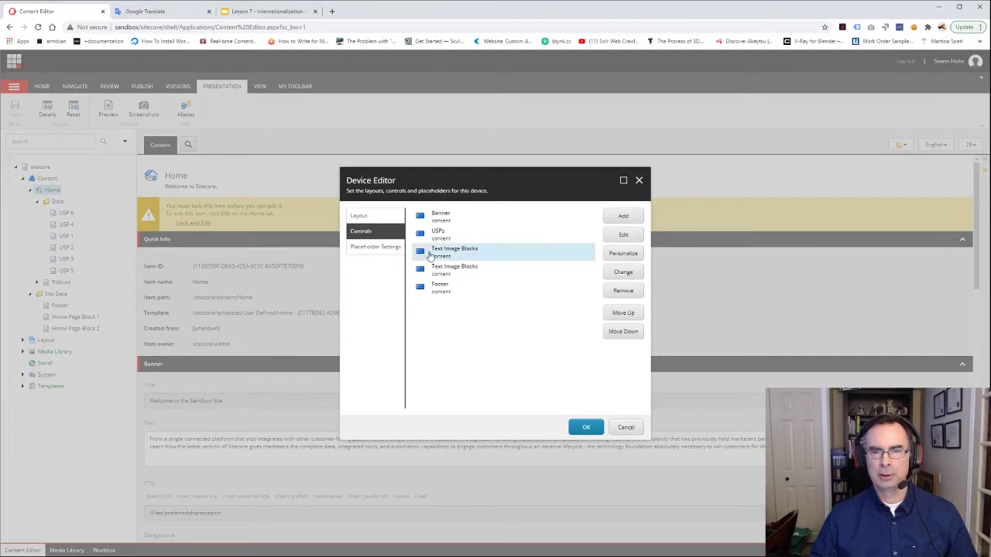
left_click(623, 234)
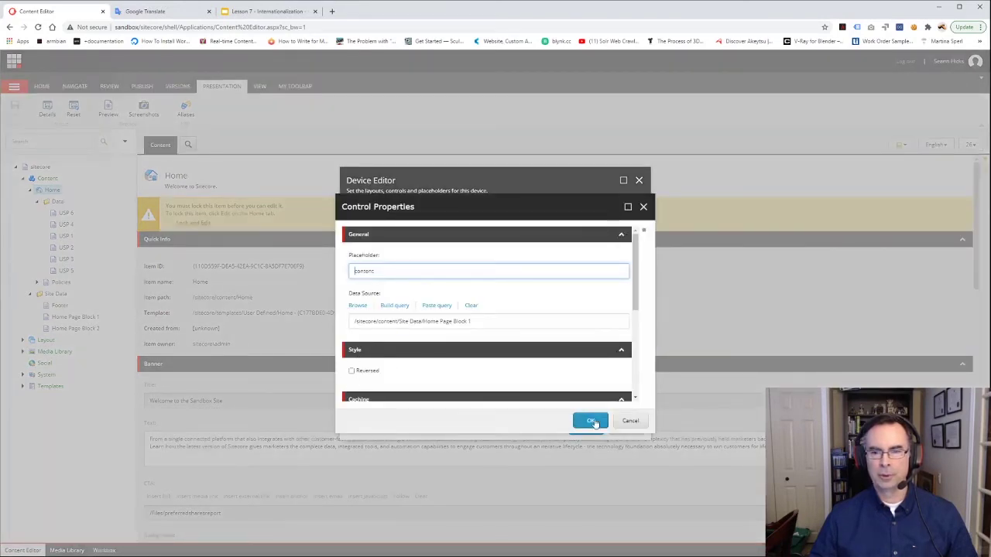
left_click(352, 372)
left_click(589, 423)
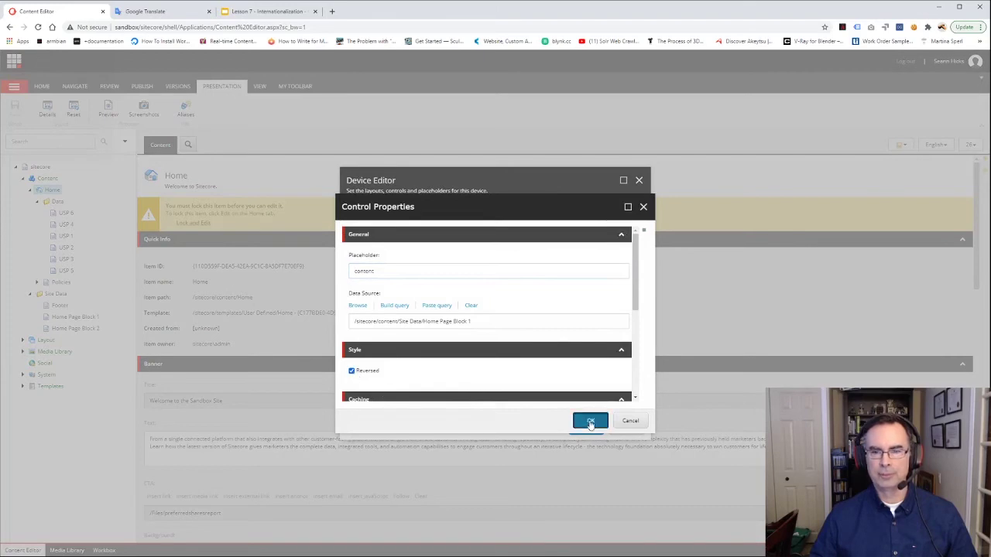
Step: Save the shared layout change on the English Home item and preview the page's USPs and text image blocks
left_click(589, 425)
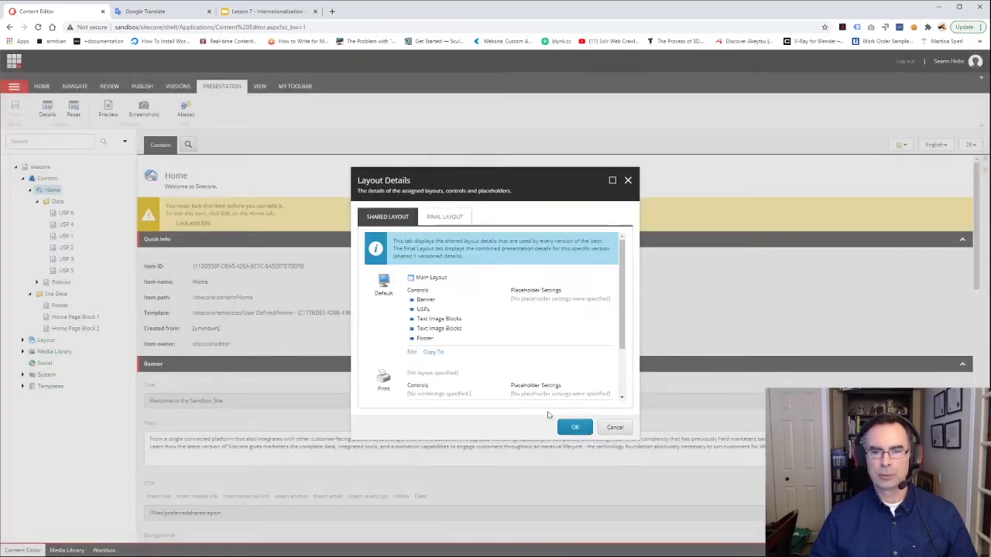
left_click(576, 428)
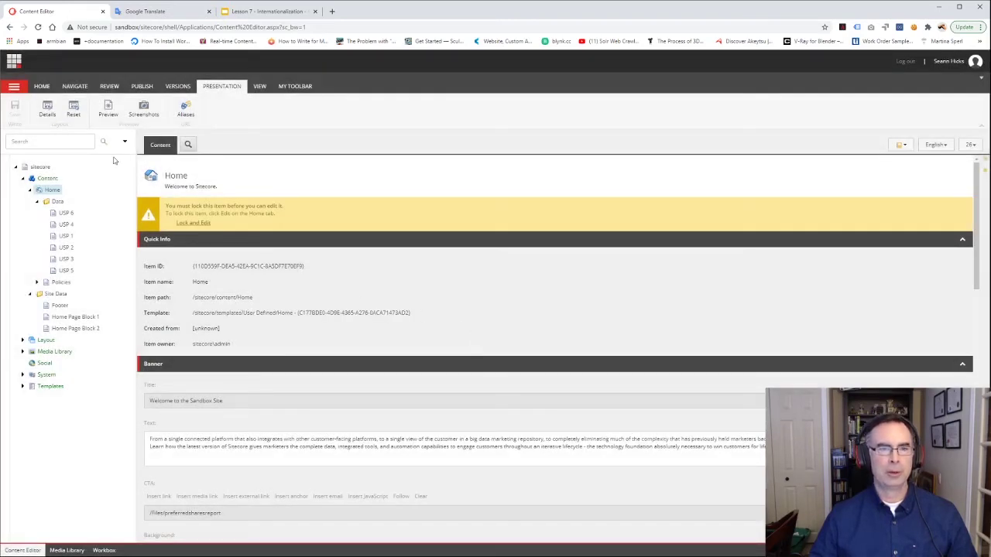
left_click(108, 112)
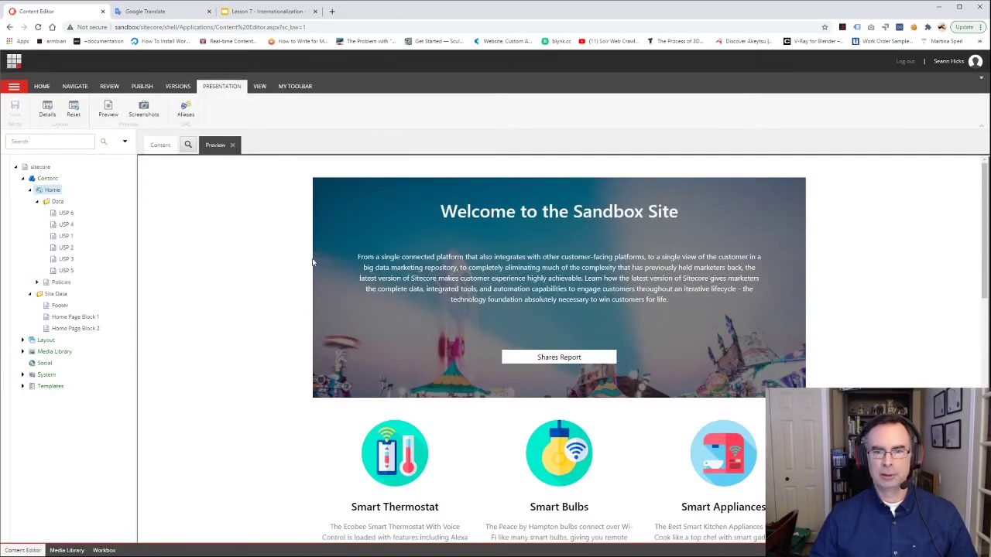
scroll(314, 262, "down", 5)
scroll(314, 262, "down", 2)
scroll(309, 263, "up", 7)
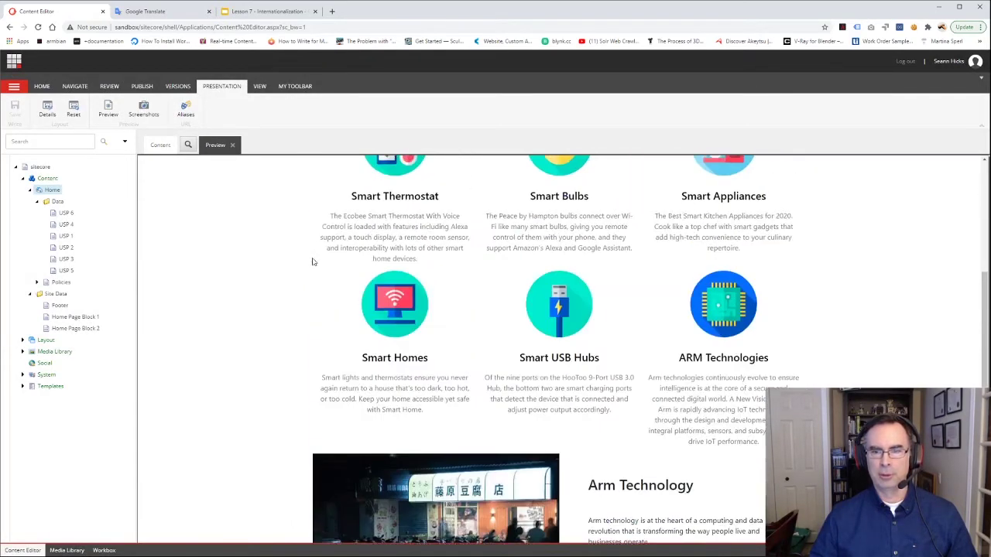
left_click(232, 146)
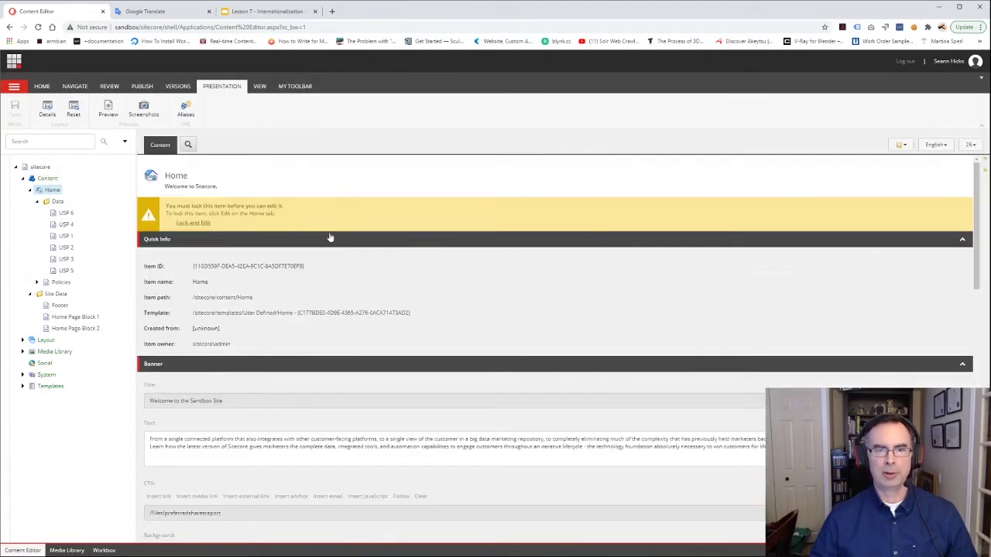
Step: Switch the Home item to Spanish (Spain) and preview how its text image blocks are arranged
left_click(936, 145)
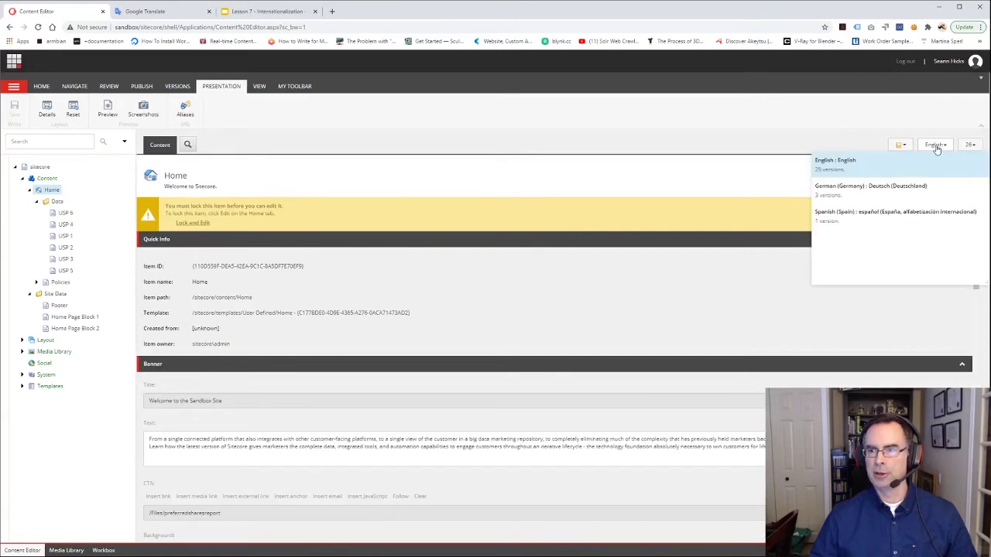
left_click(858, 217)
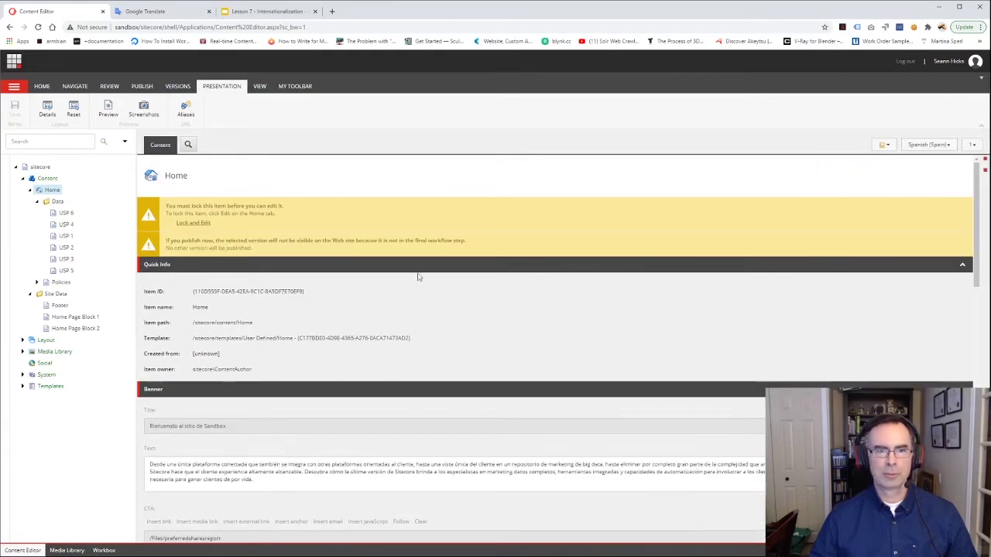
left_click(109, 113)
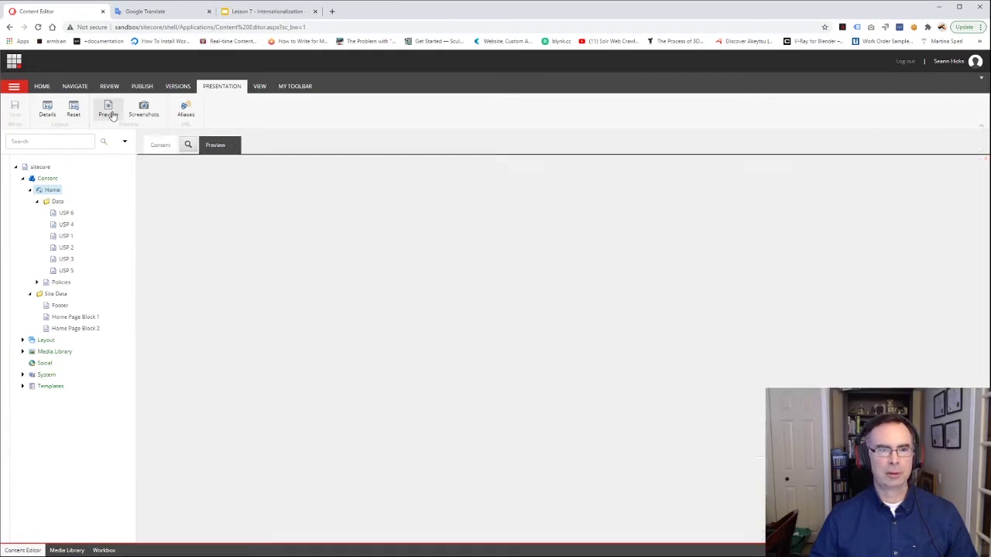
scroll(346, 265, "down", 5)
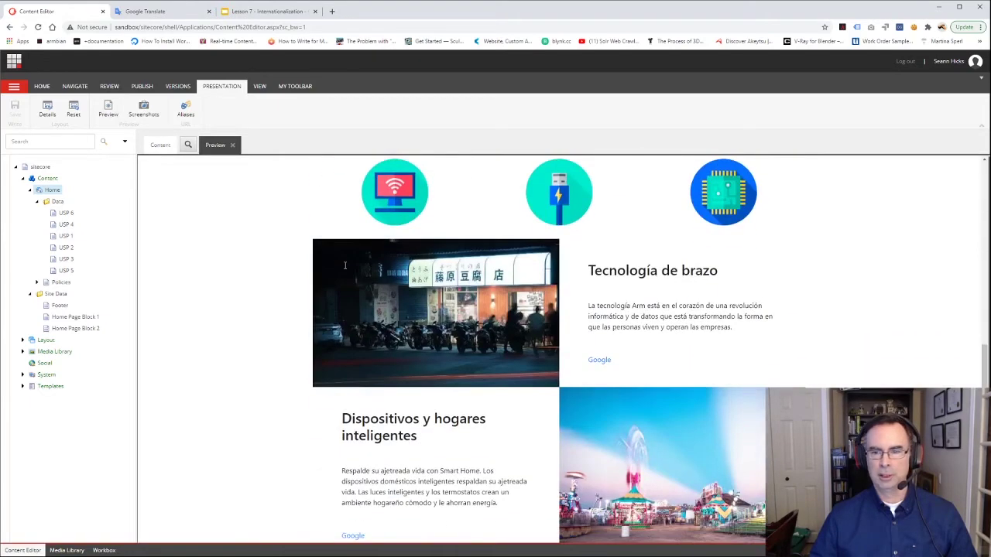
scroll(345, 266, "up", 5)
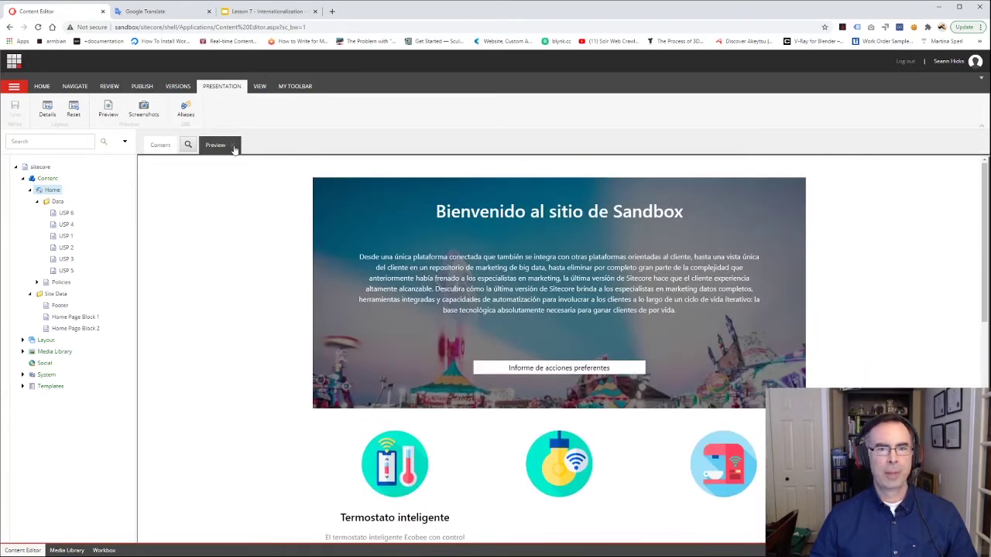
left_click(233, 146)
Step: In the Spanish Home item's final layout, disable Reversed for the Text Image Blocks control that uses Home Page Block 1
left_click(48, 114)
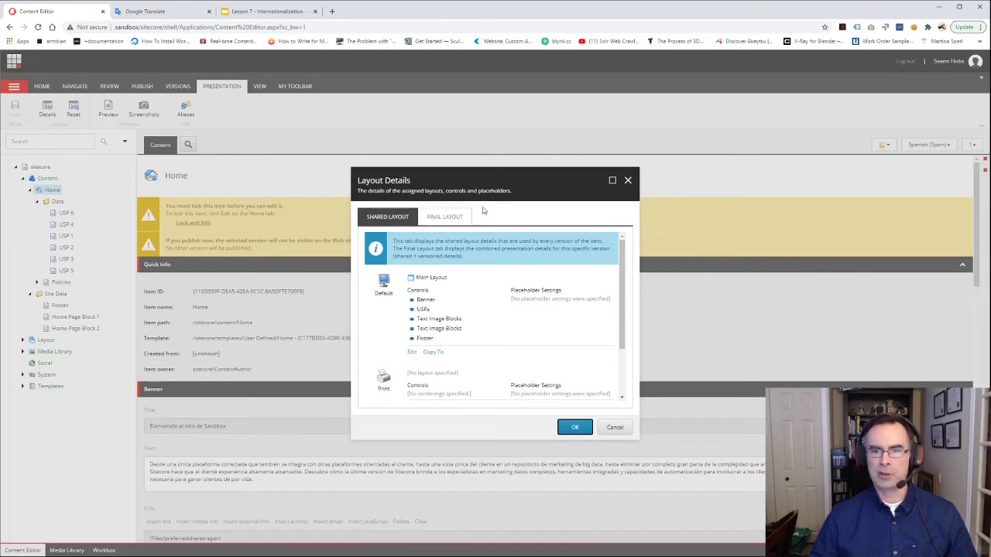
left_click(448, 216)
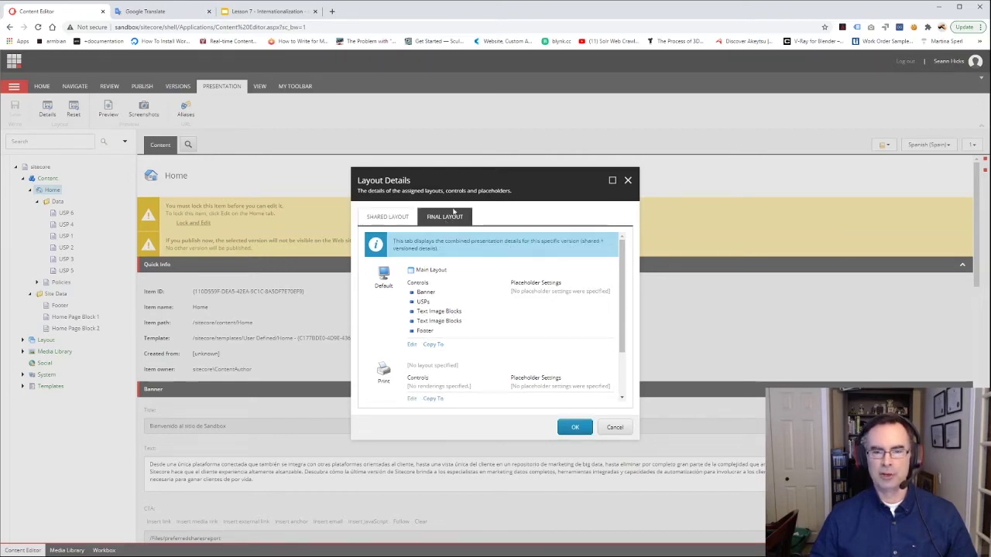
left_click(453, 312)
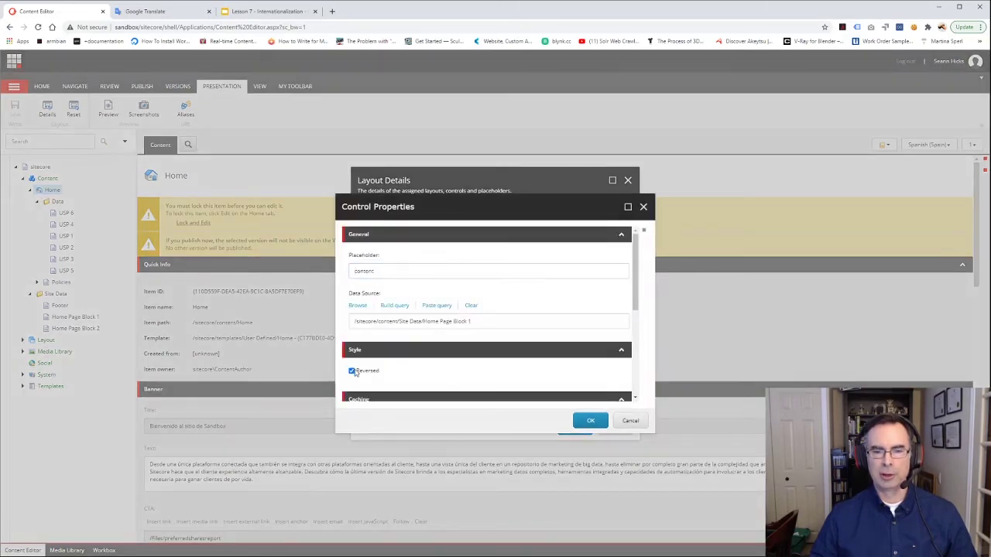
left_click(352, 371)
left_click(605, 428)
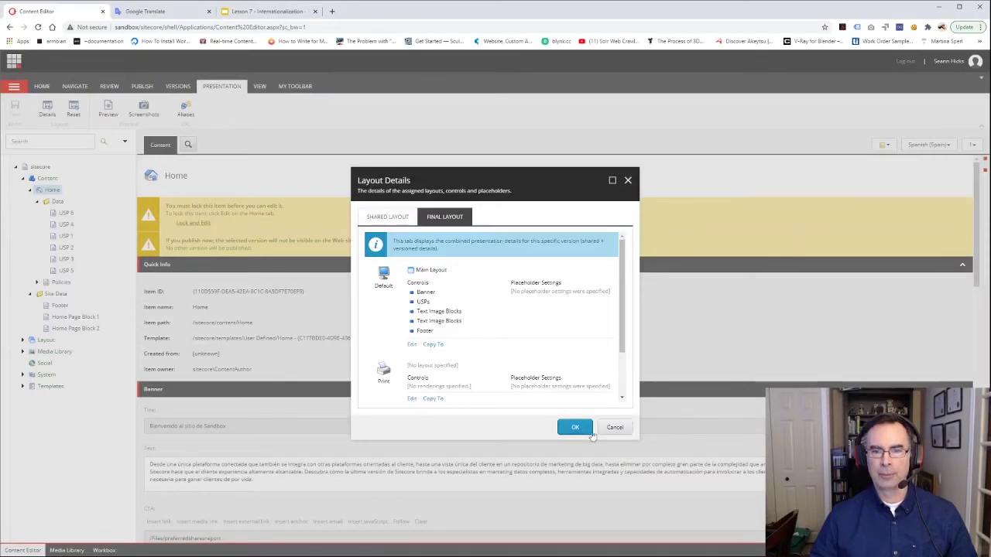
left_click(578, 427)
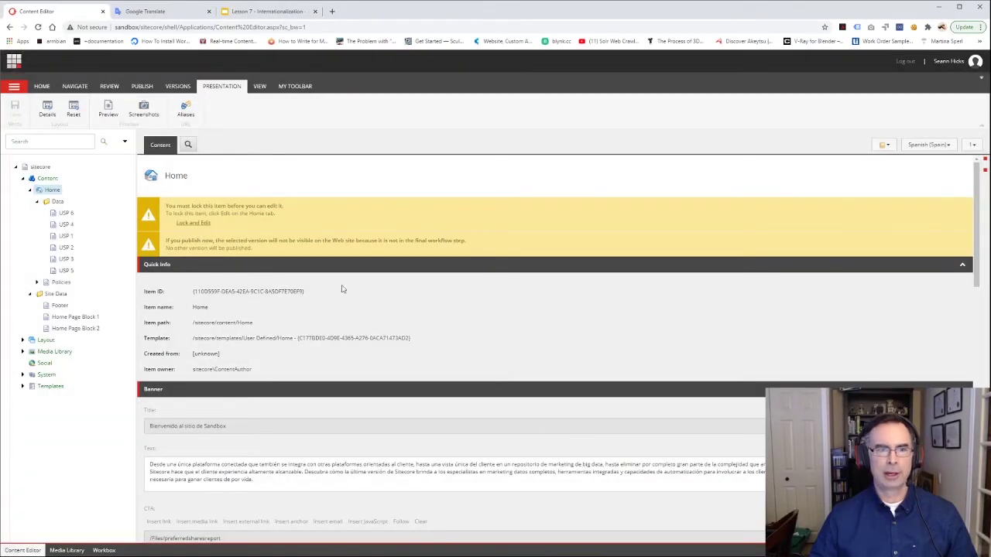
Step: Preview the Spanish Home page and check the image and text arrangement of its text image blocks
left_click(109, 112)
scroll(363, 332, "down", 10)
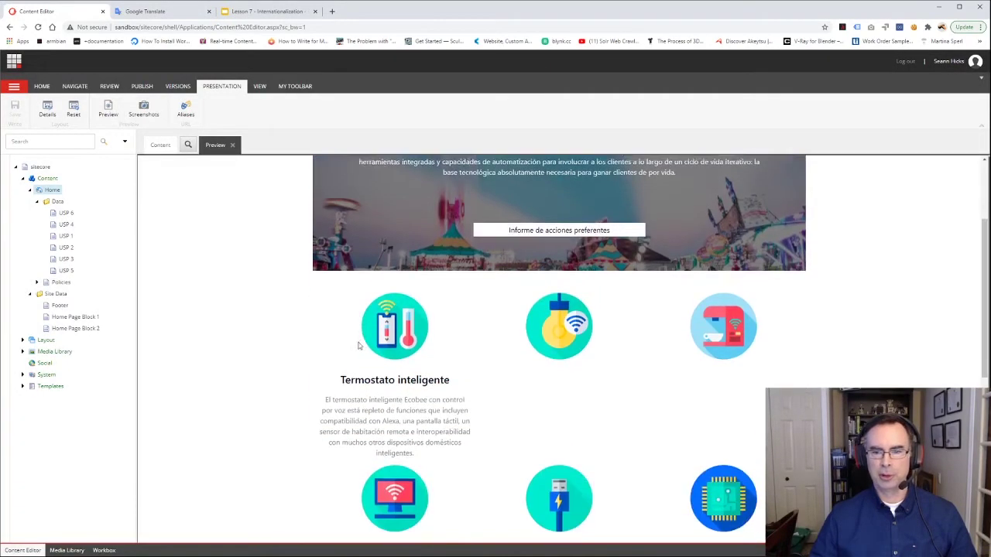
scroll(356, 356, "up", 2)
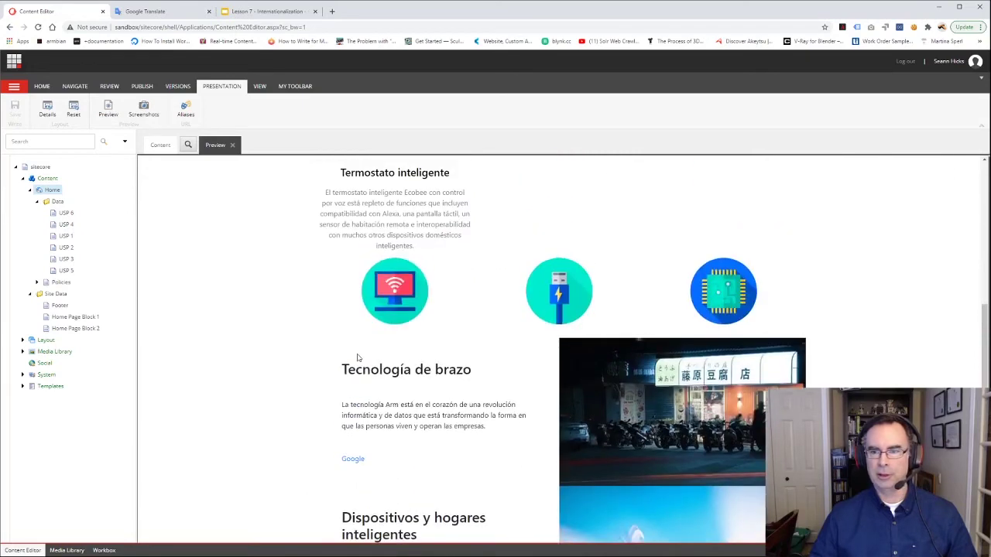
scroll(436, 449, "down", 2)
scroll(437, 364, "up", 6)
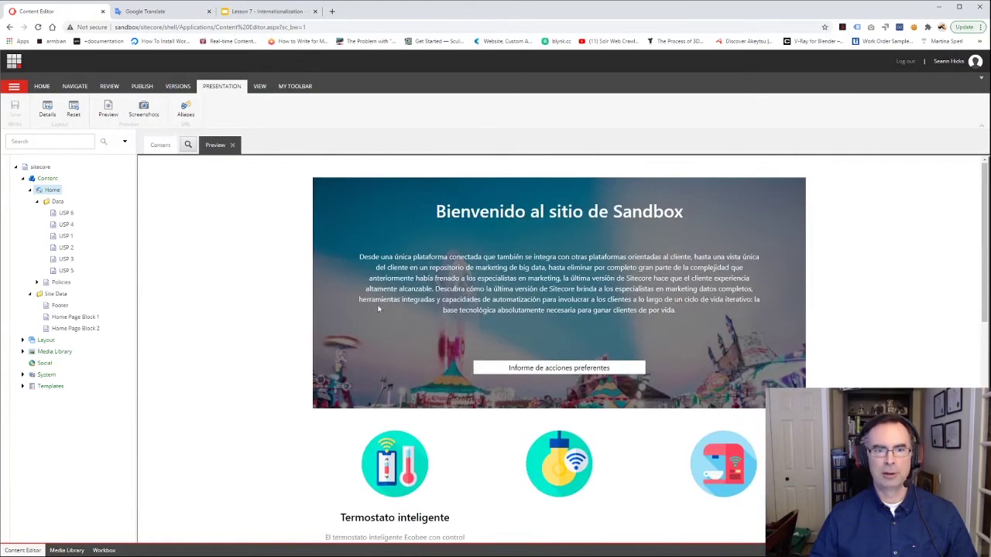
left_click(233, 146)
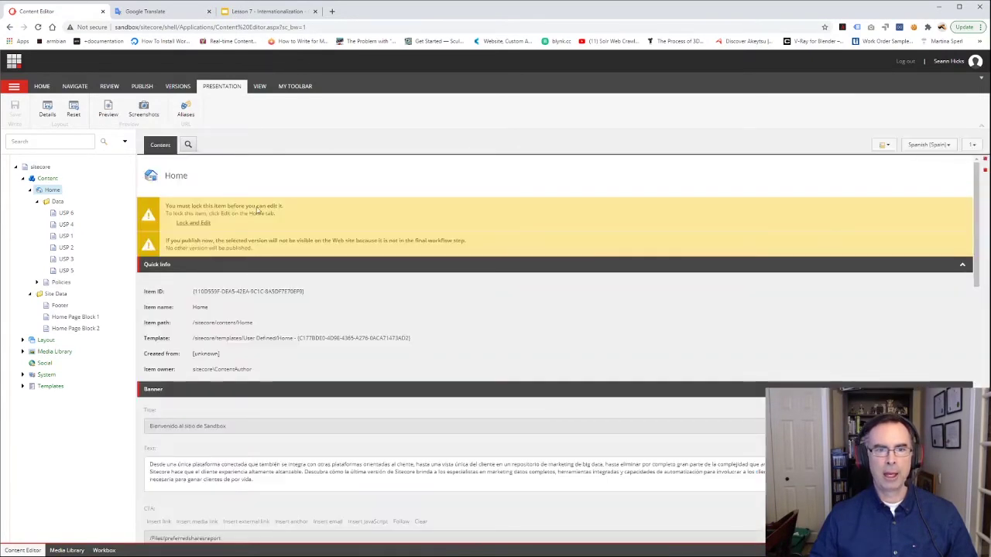
Step: Switch the Home item to English and preview its text image blocks and footer for comparison with the Spanish version
left_click(931, 145)
left_click(836, 161)
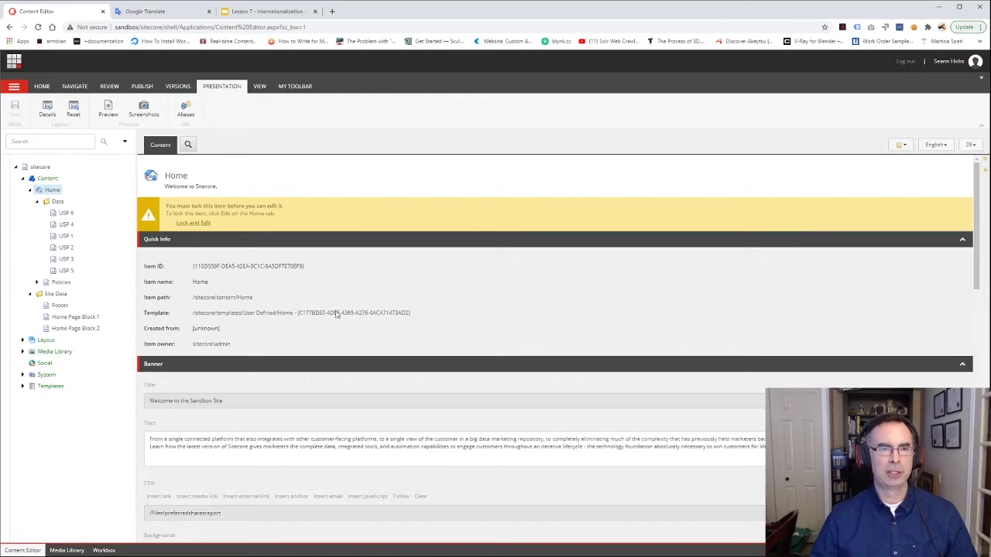
left_click(107, 110)
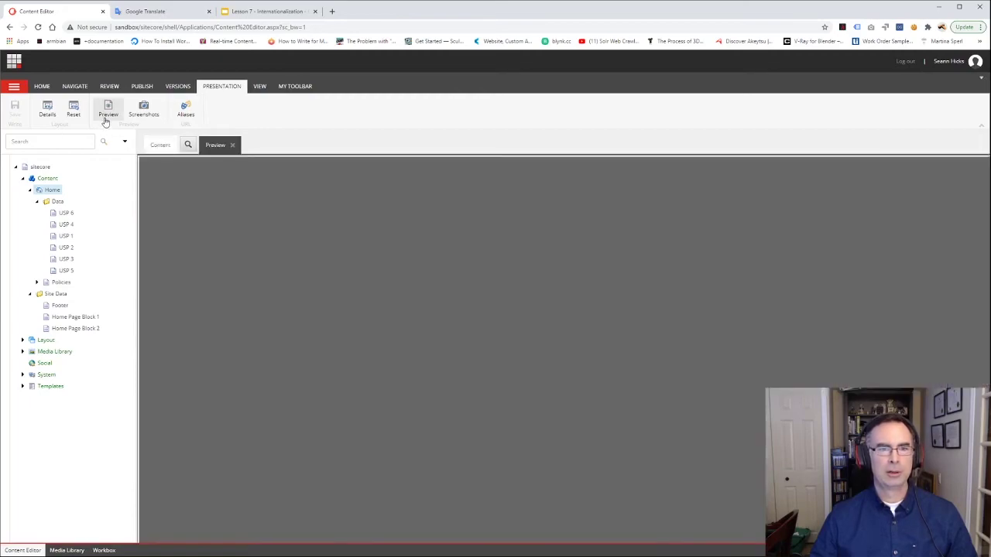
scroll(261, 281, "down", 6)
scroll(260, 284, "down", 3)
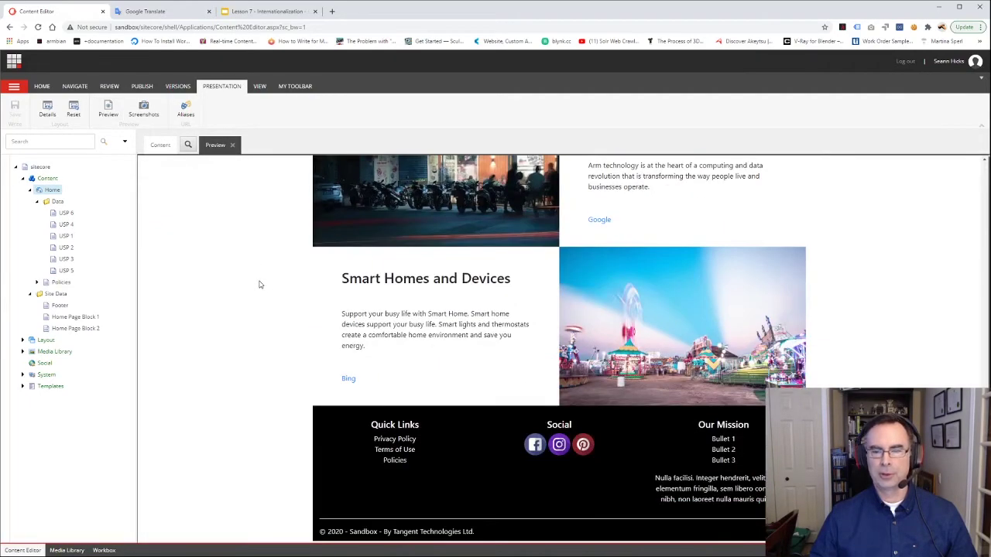
scroll(259, 284, "up", 10)
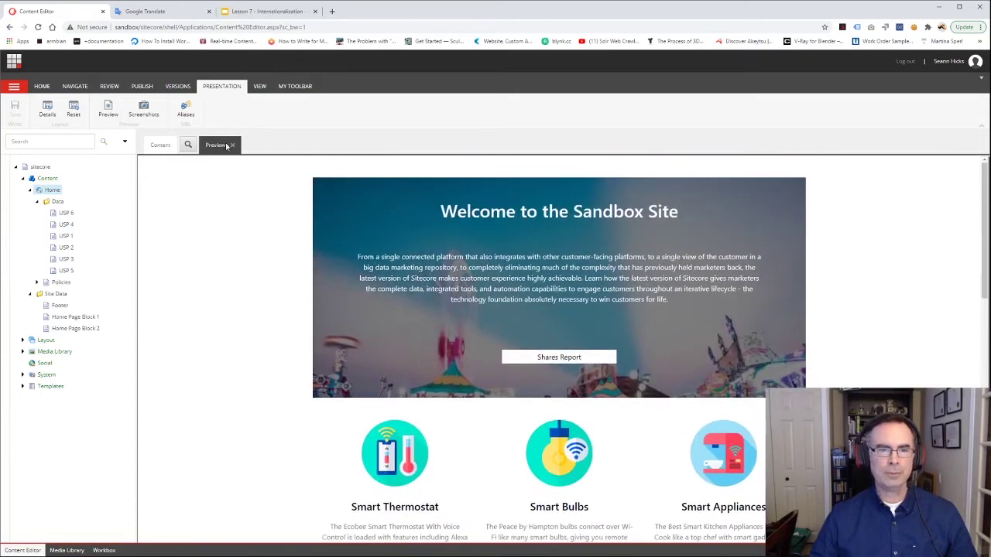
left_click(231, 145)
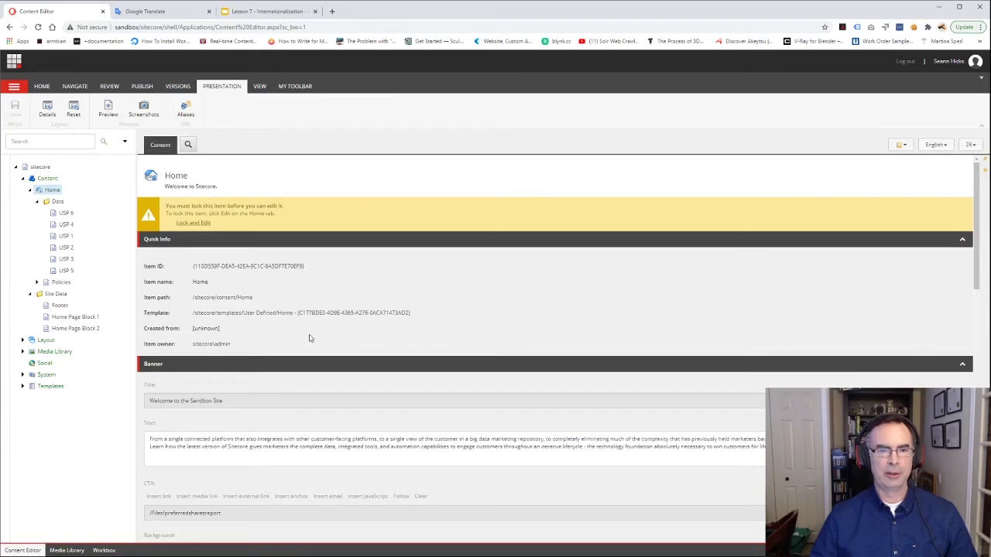
Step: Remove the second Text Image Blocks control from the final layout of the Spanish (Spain) version of the Home item
left_click(930, 146)
left_click(851, 221)
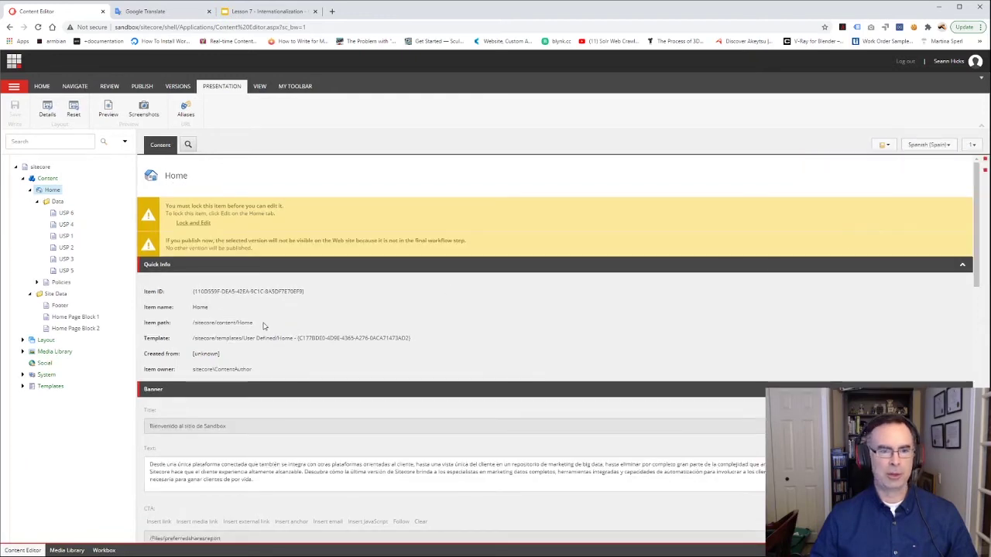
left_click(46, 113)
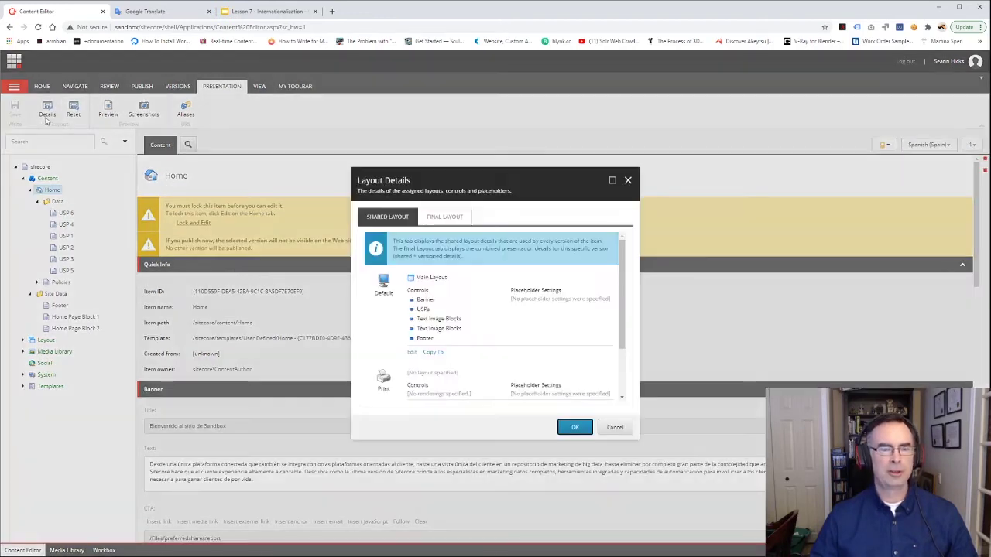
left_click(442, 220)
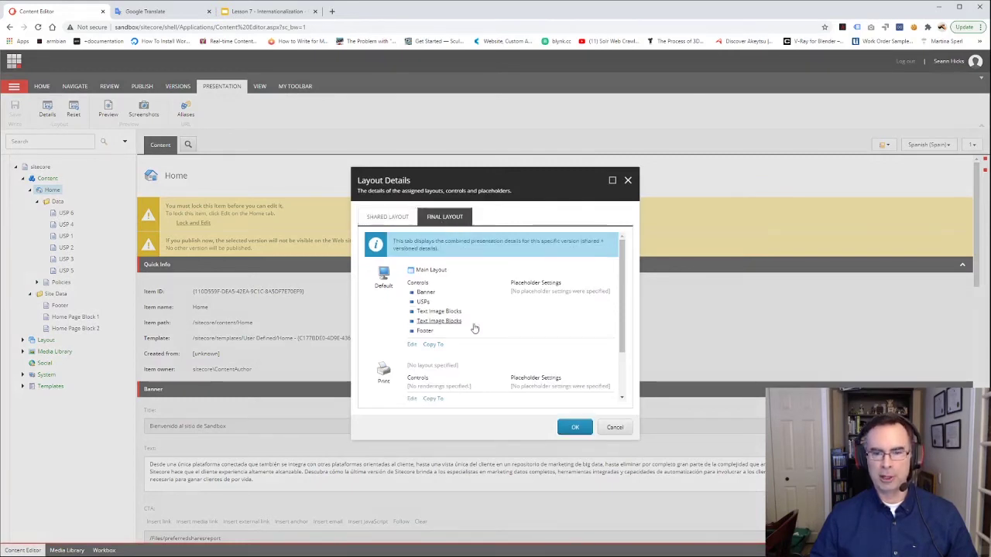
left_click(412, 345)
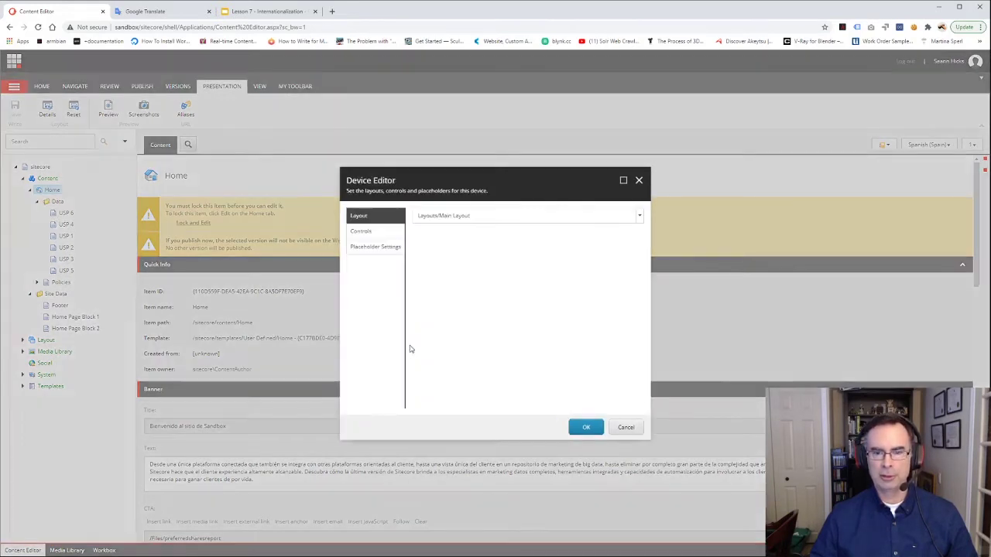
left_click(360, 231)
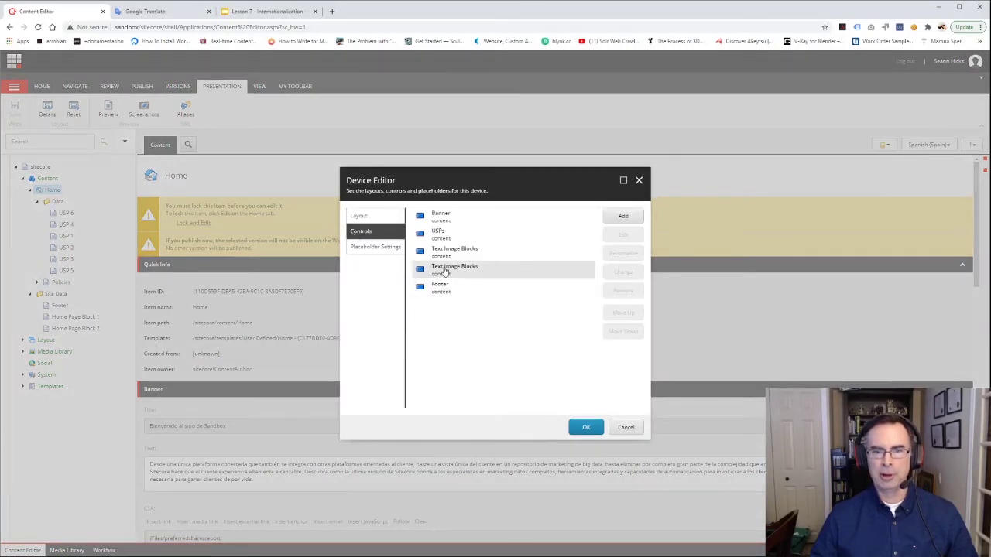
left_click(445, 269)
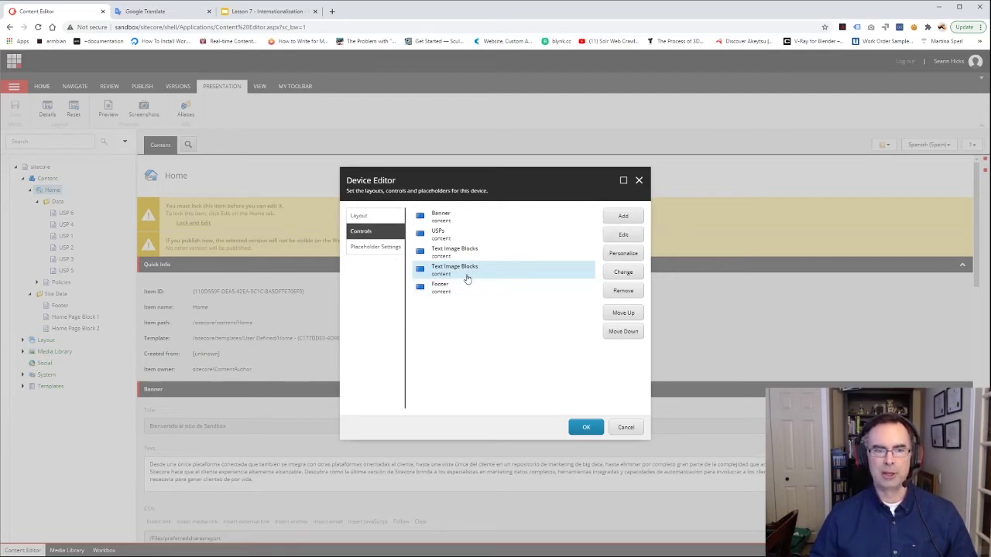
left_click(623, 290)
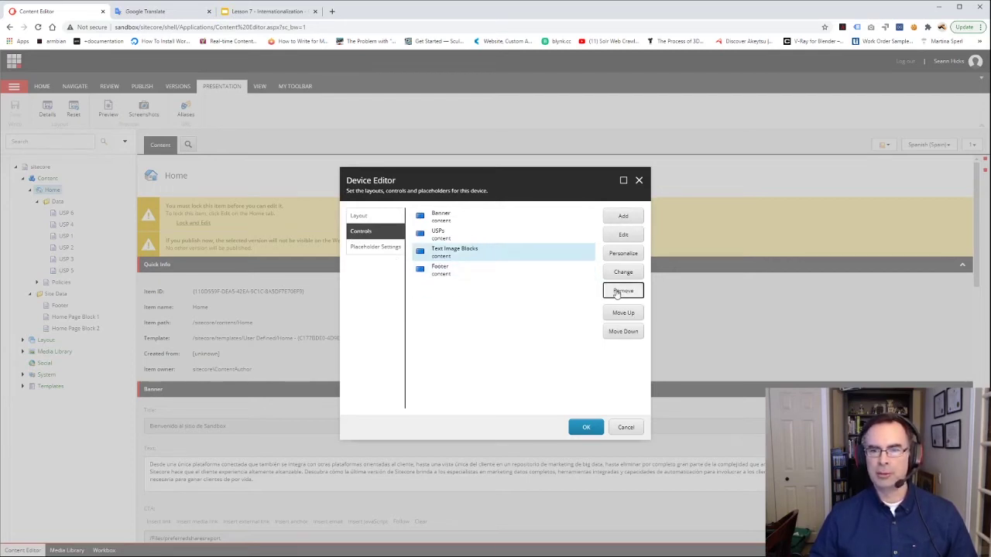
left_click(585, 427)
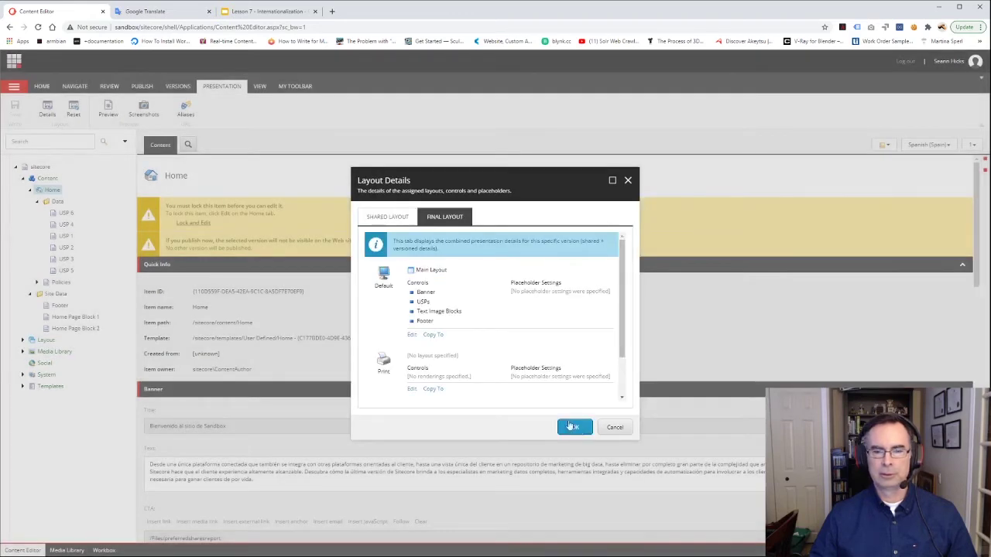
Step: Compare the controls in the shared and final layouts of the Spanish Home item, and save the layout details
left_click(385, 214)
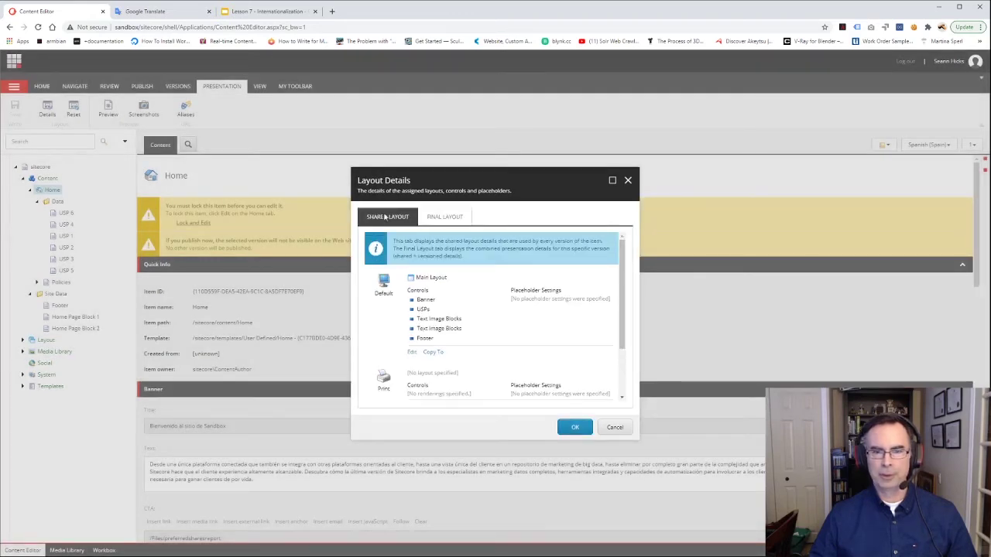
left_click(438, 222)
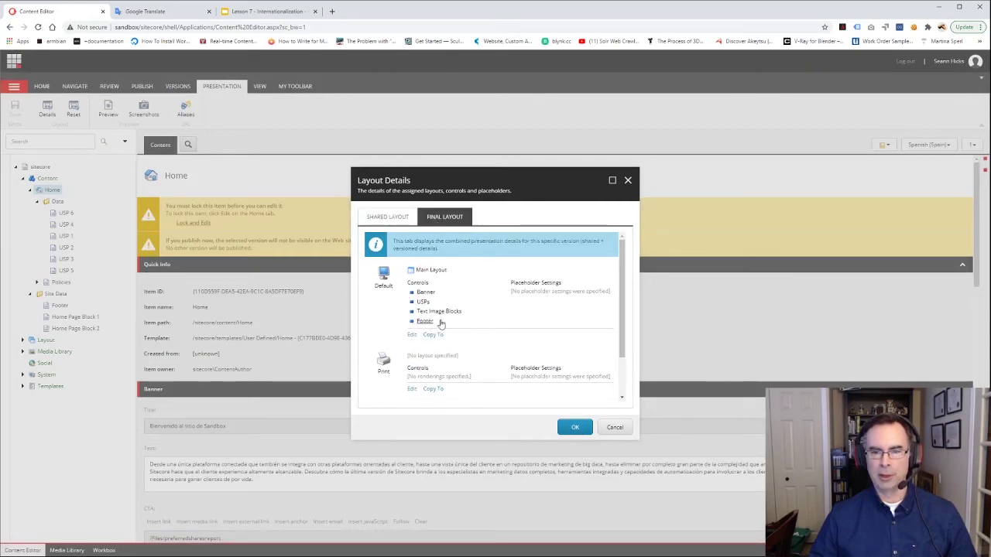
left_click(580, 430)
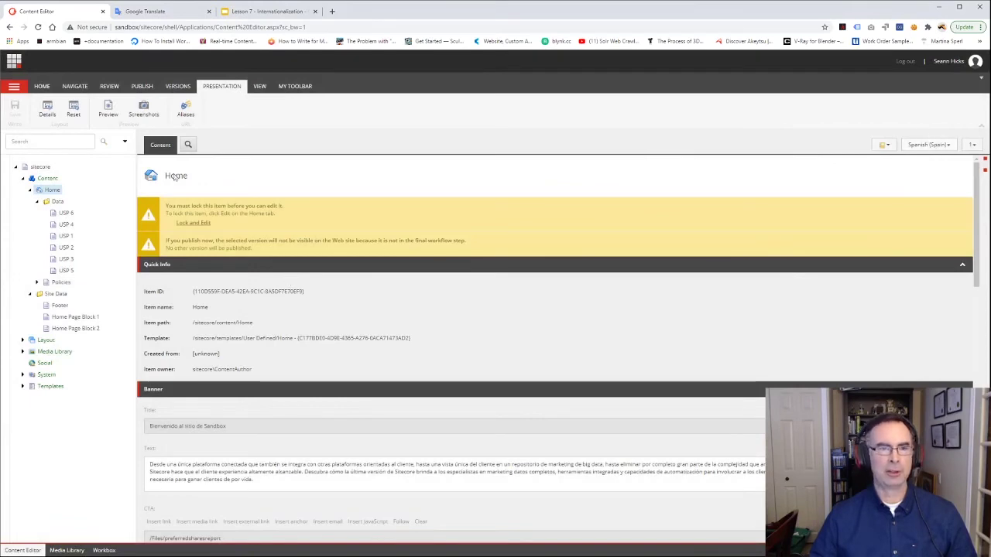
Step: Preview the Spanish Home page down to its footer to check the text image blocks, and return to the item's fields
left_click(107, 109)
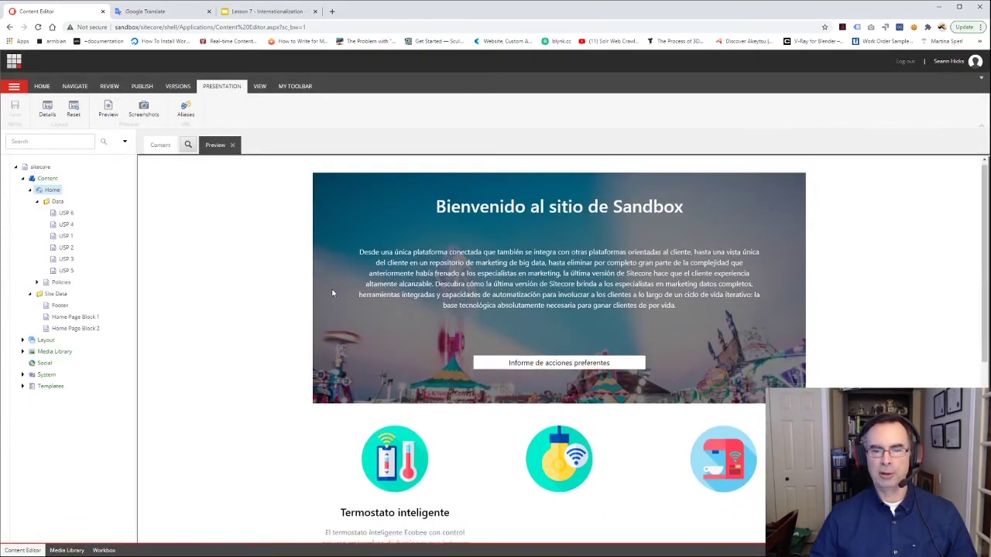
scroll(335, 298, "down", 5)
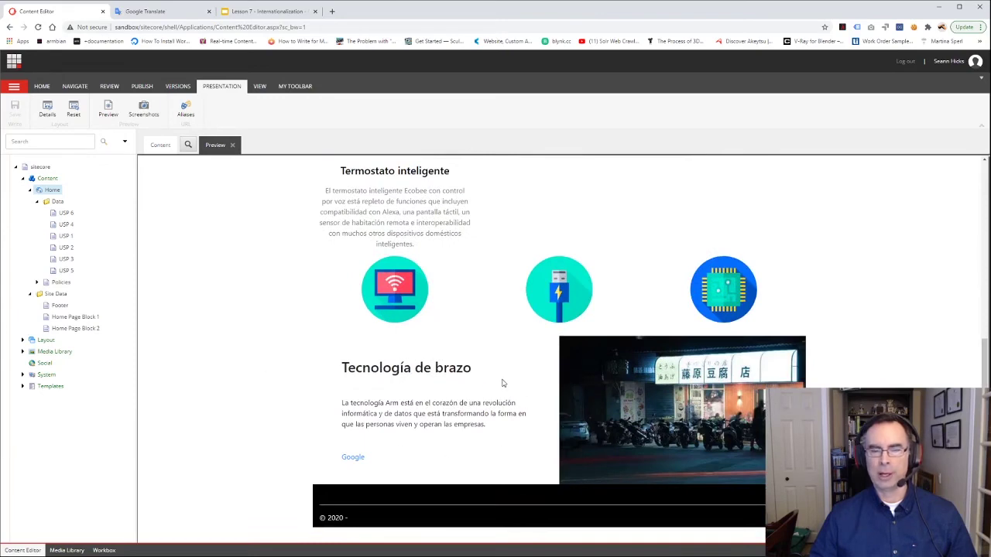
scroll(501, 383, "up", 5)
left_click(232, 145)
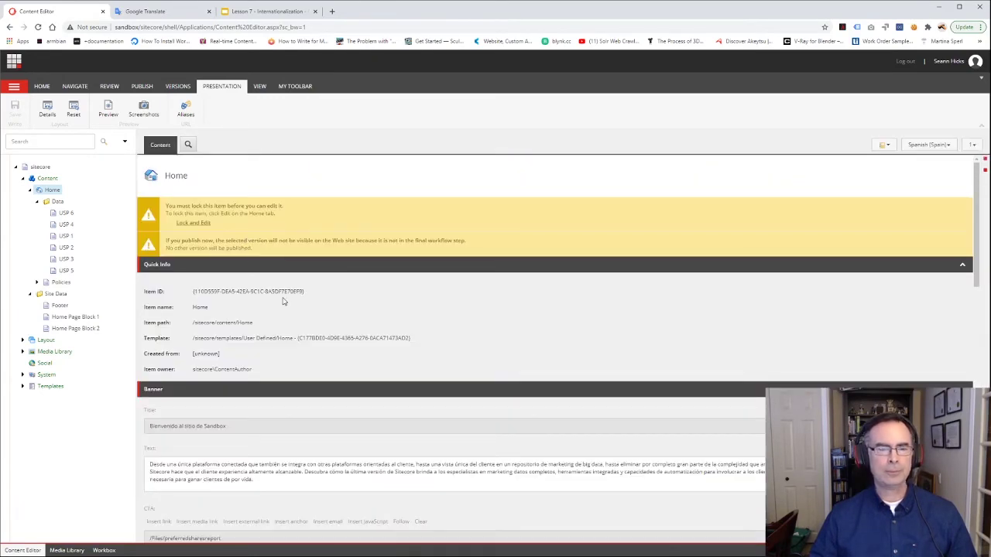
scroll(308, 326, "down", 1)
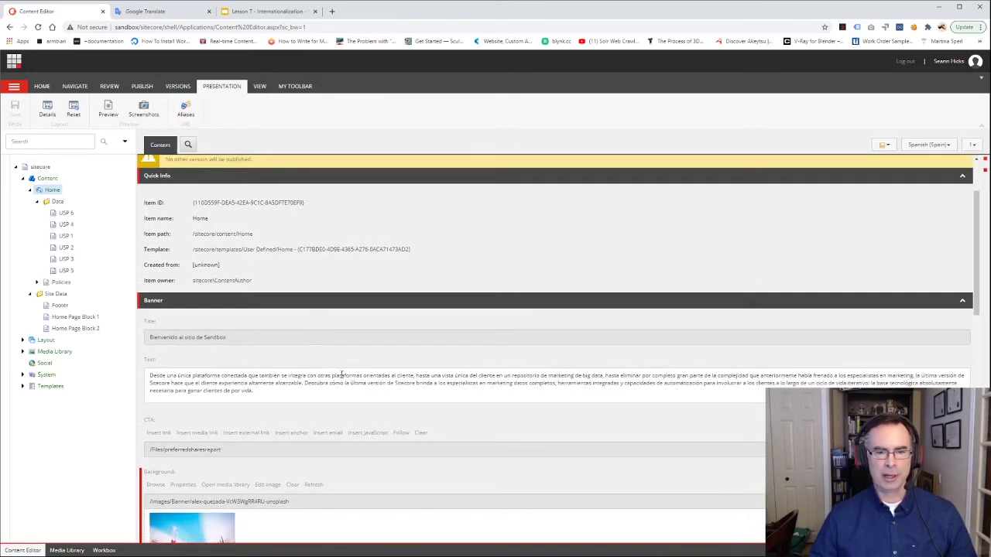
scroll(336, 355, "down", 1)
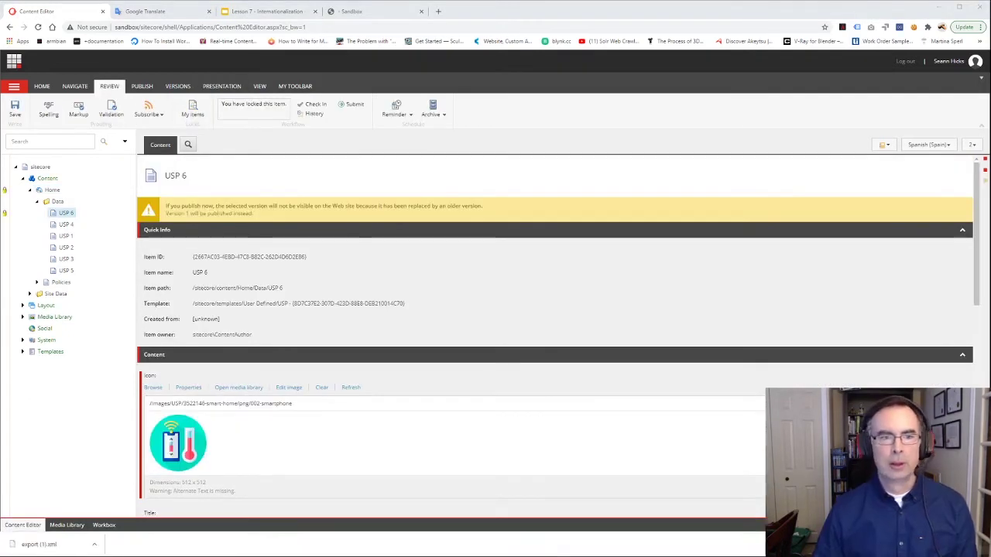
Step: Find the 002-smartphone image in the media library under Images/USP/3522146-smart-home/png and add a Spanish (Spain) version to it
left_click(124, 281)
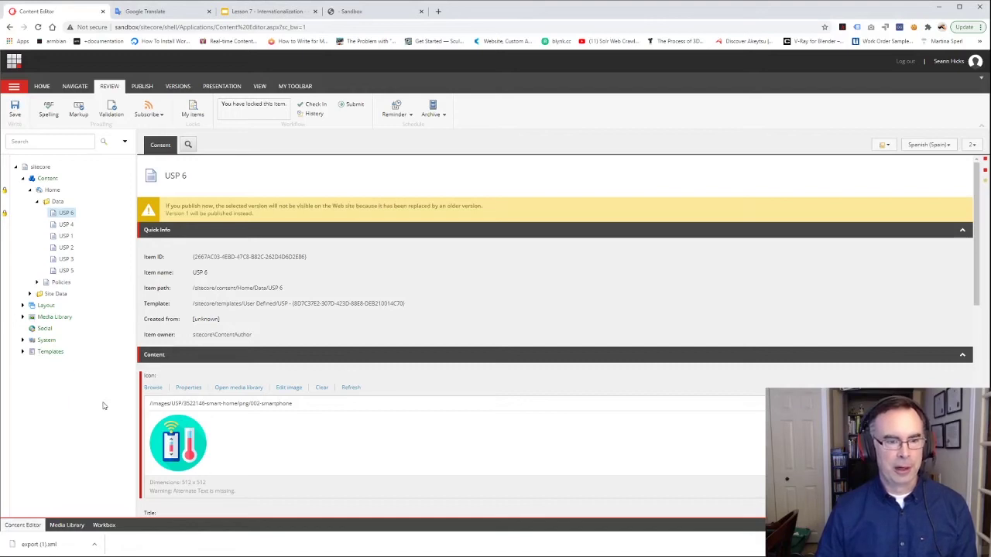
left_click(23, 316)
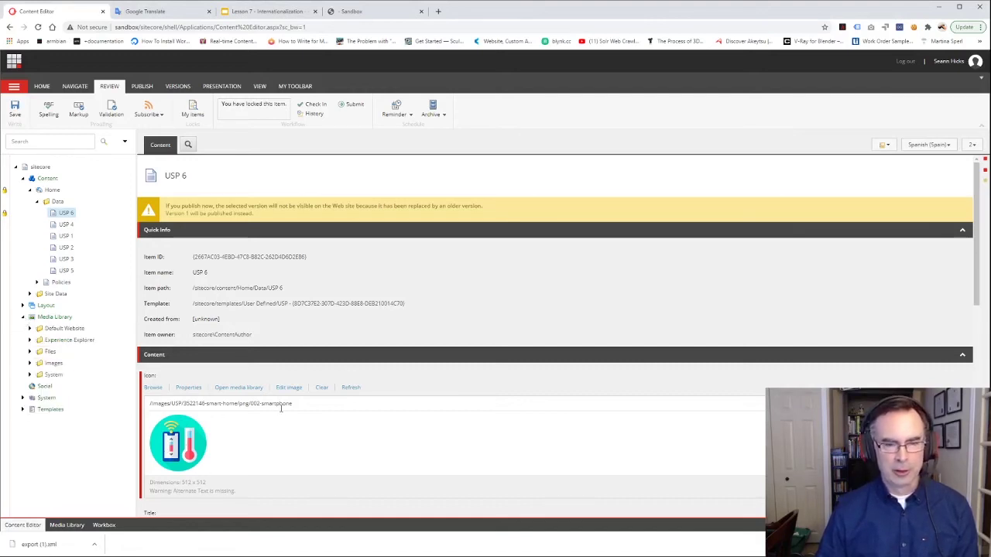
left_click(29, 363)
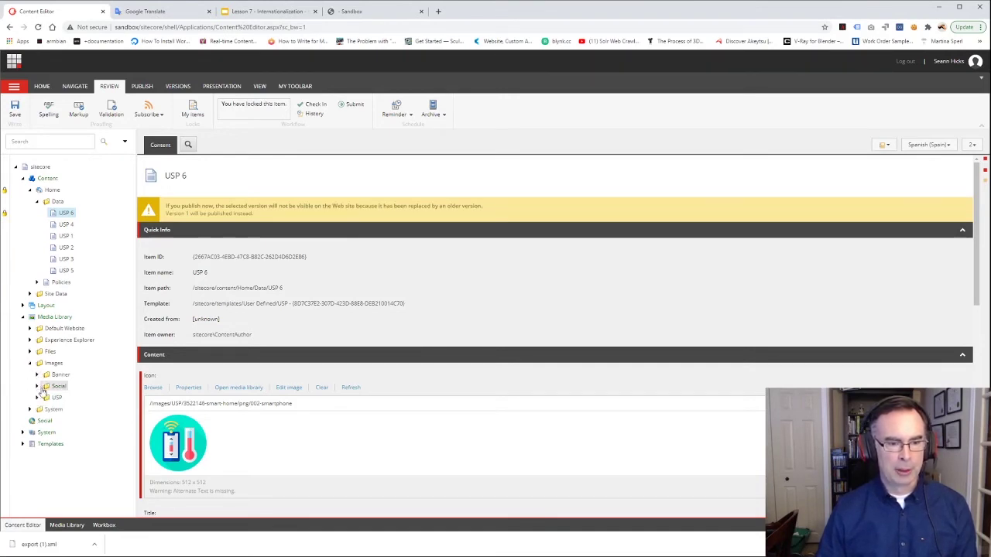
left_click(37, 398)
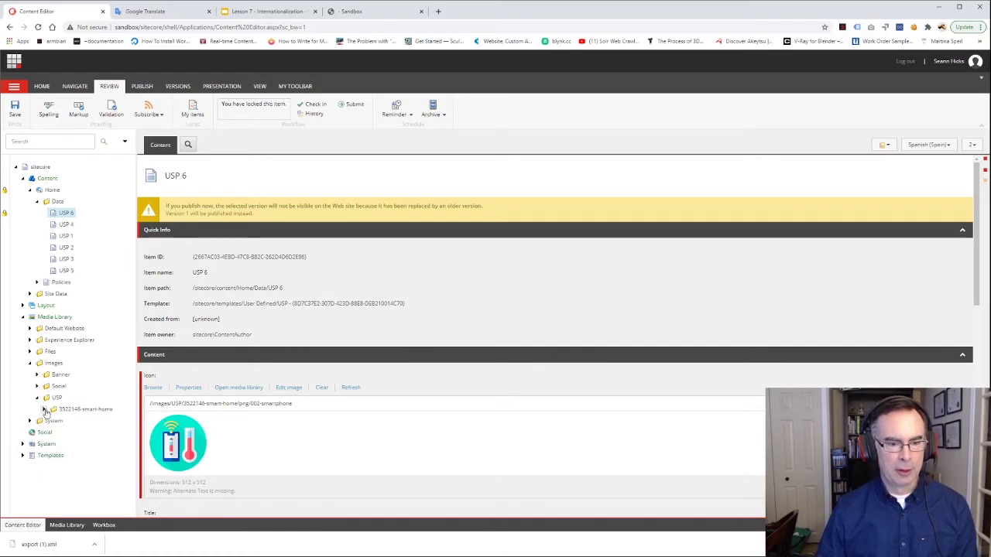
left_click(44, 409)
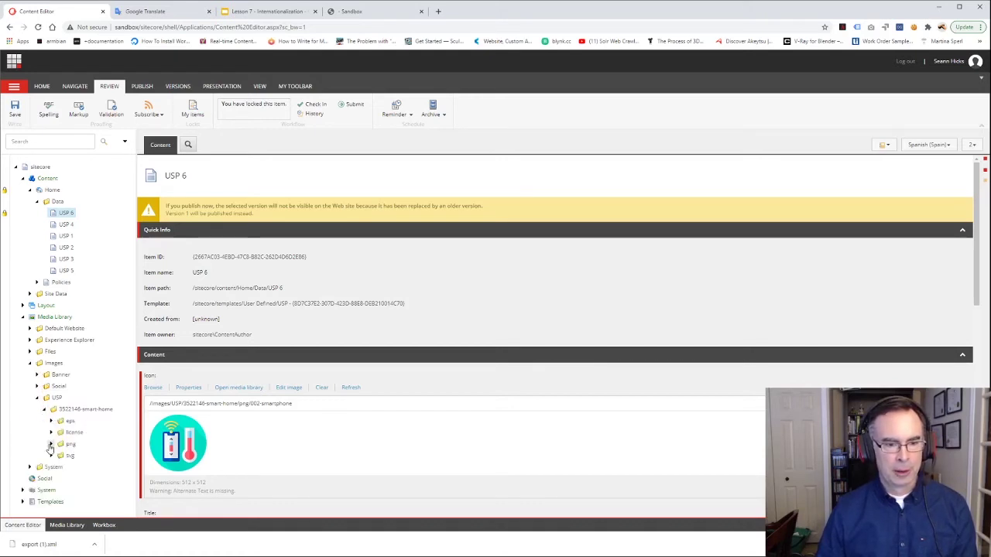
left_click(51, 443)
scroll(93, 437, "down", 3)
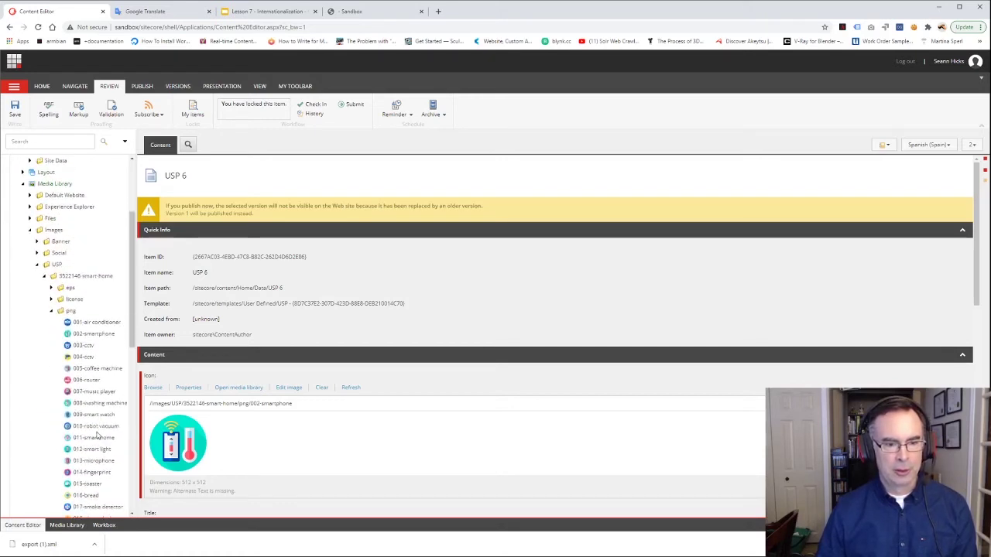
left_click(93, 334)
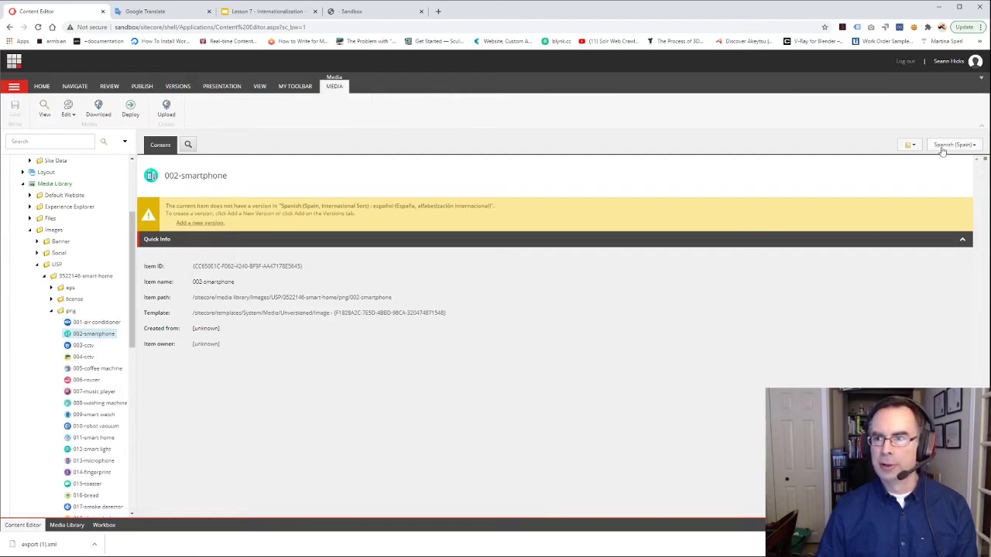
left_click(198, 225)
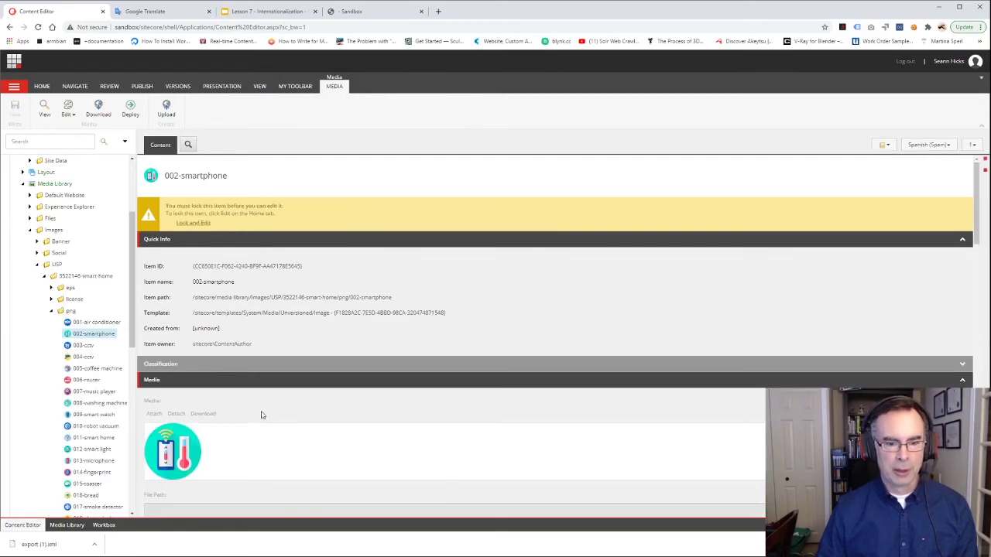
scroll(260, 415, "down", 3)
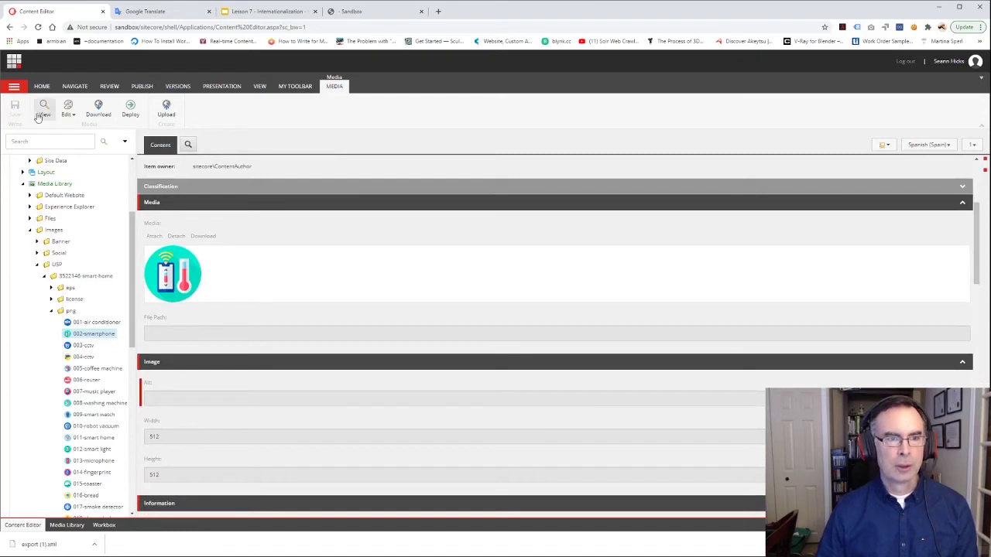
Step: Switch the 002-smartphone image to English and copy its Alt text, "Smart Phone with Thermostat"
left_click(924, 147)
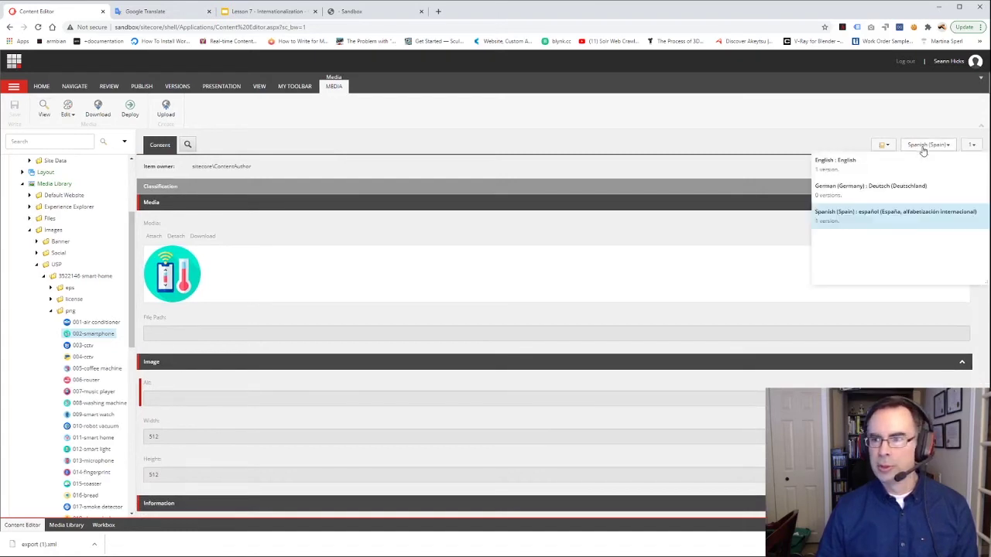
left_click(848, 164)
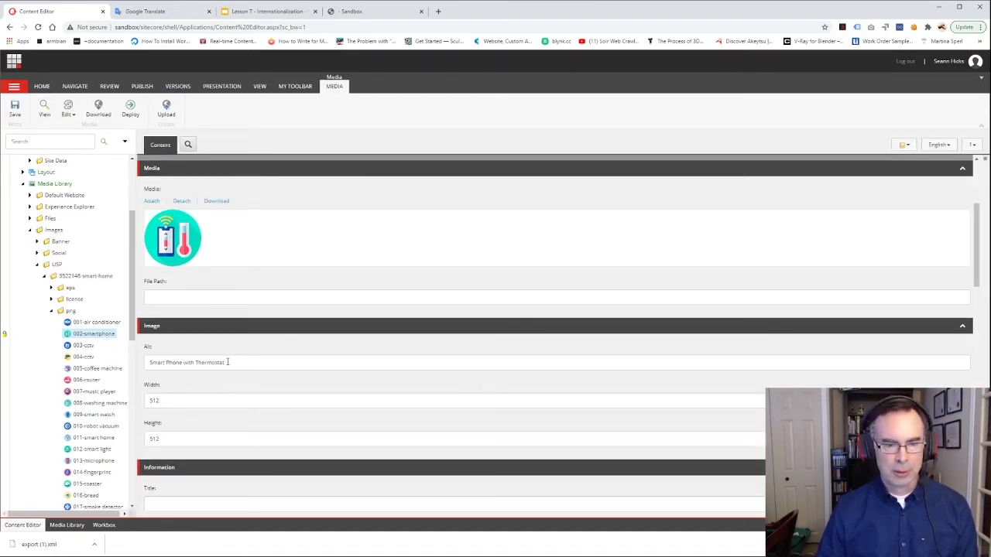
left_click_drag(227, 362, 118, 367)
left_click(176, 376)
left_click(193, 362)
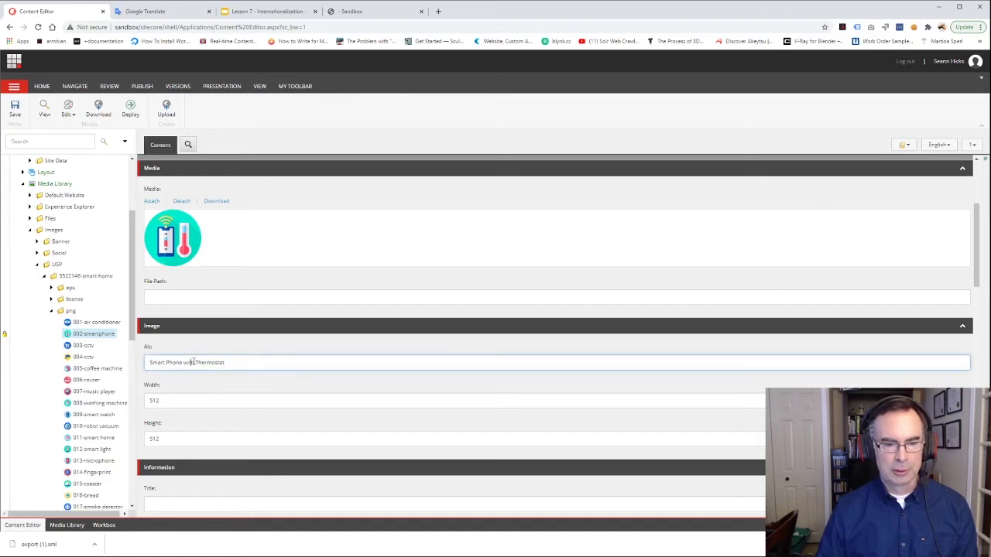
left_click_drag(228, 362, 133, 368)
key("ctrl+c")
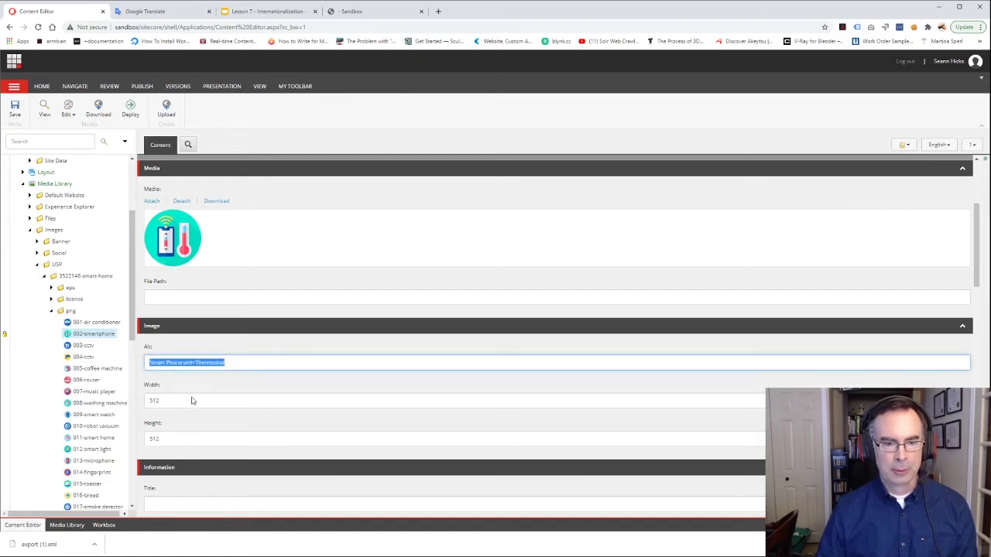
Step: Switch the 002-smartphone image back to Spanish (Spain) and lock that version for editing
left_click(937, 144)
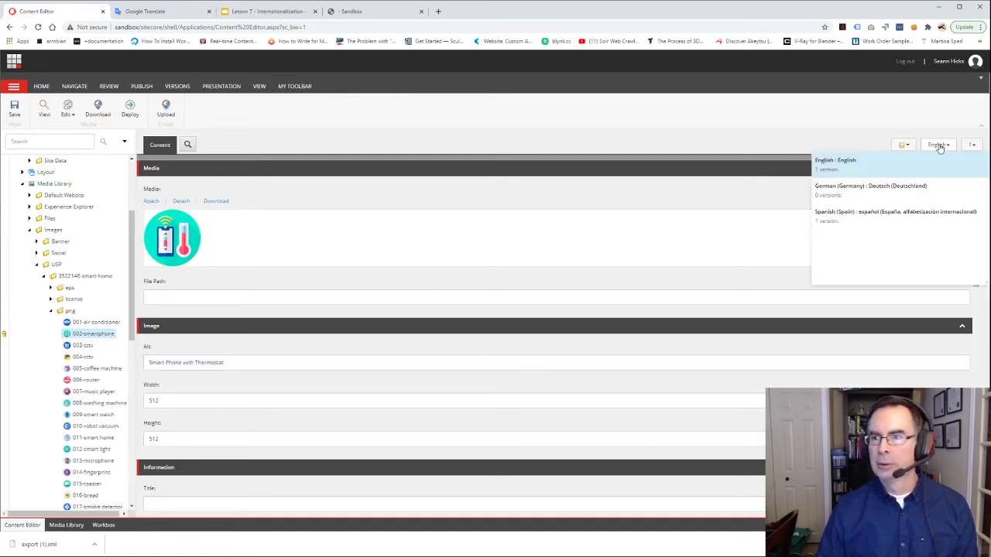
left_click(840, 218)
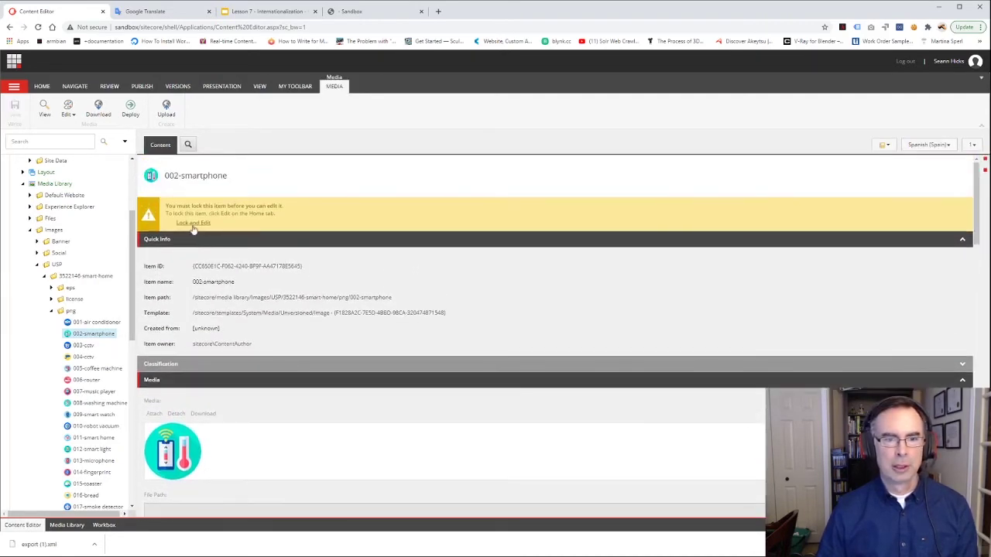
left_click(194, 223)
Step: Switch to Google Translate, translate "Smart Phone with Thermostat" into Spanish, and copy the translation
left_click(155, 11)
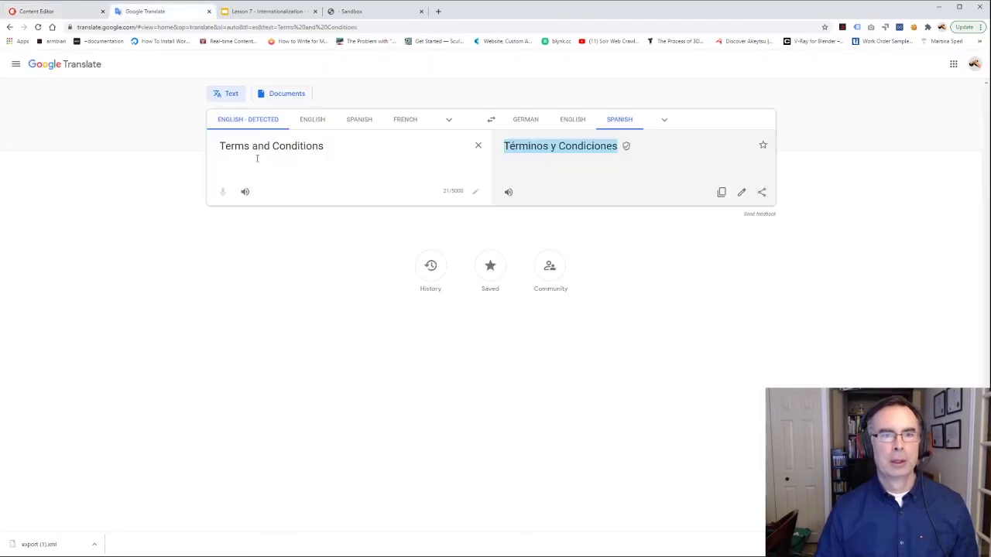
left_click_drag(332, 150, 186, 150)
key("ctrl+v")
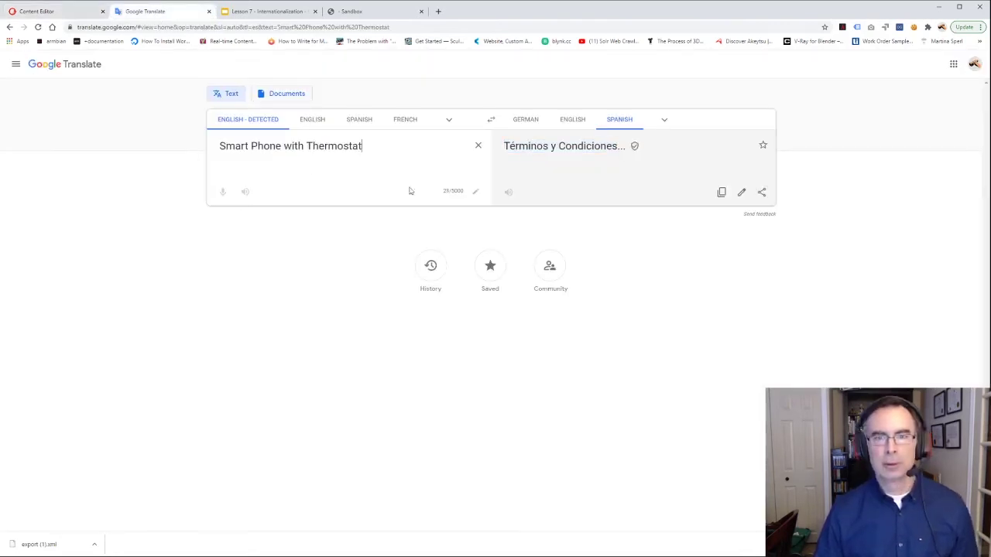
left_click_drag(672, 147, 510, 149)
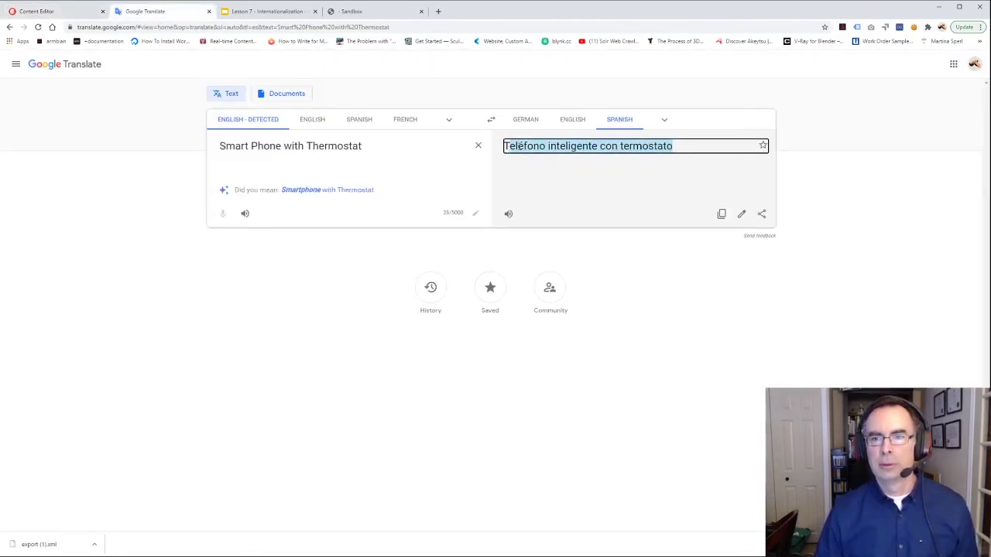
left_click(641, 146)
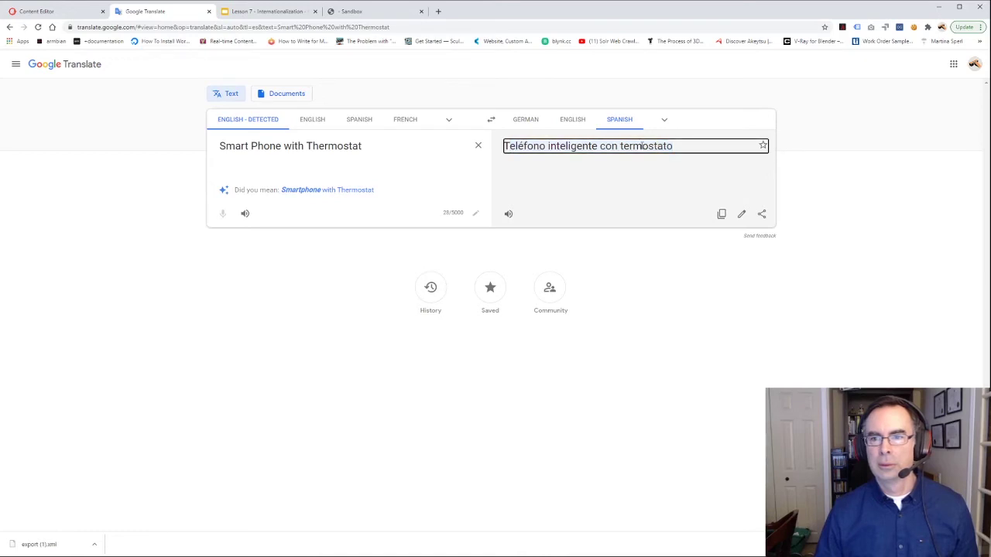
left_click_drag(675, 151, 511, 147)
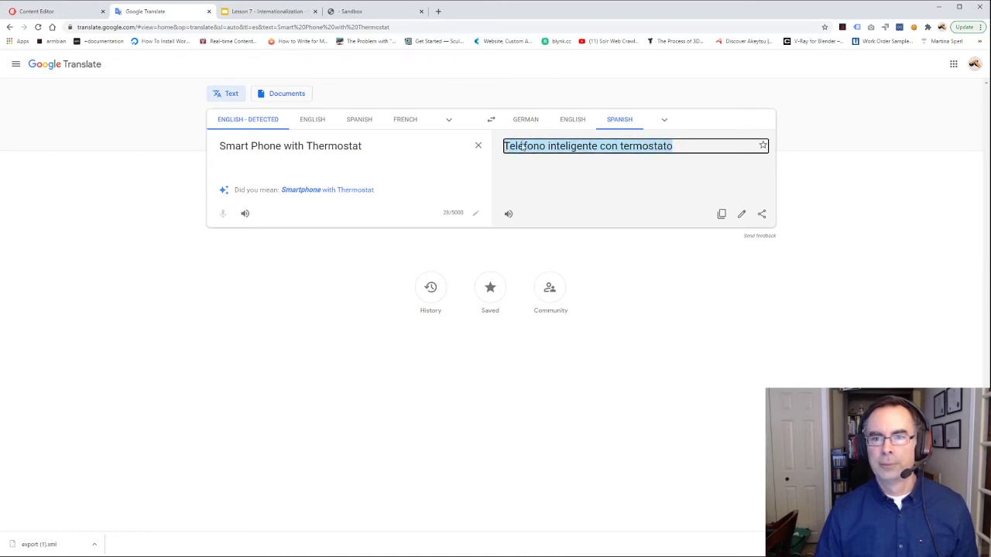
key("ctrl+c")
Step: Back in Content Editor, set the Spanish image's Alt text to "Teléfono inteligente con termostato", save it, and unlock the item
left_click(45, 15)
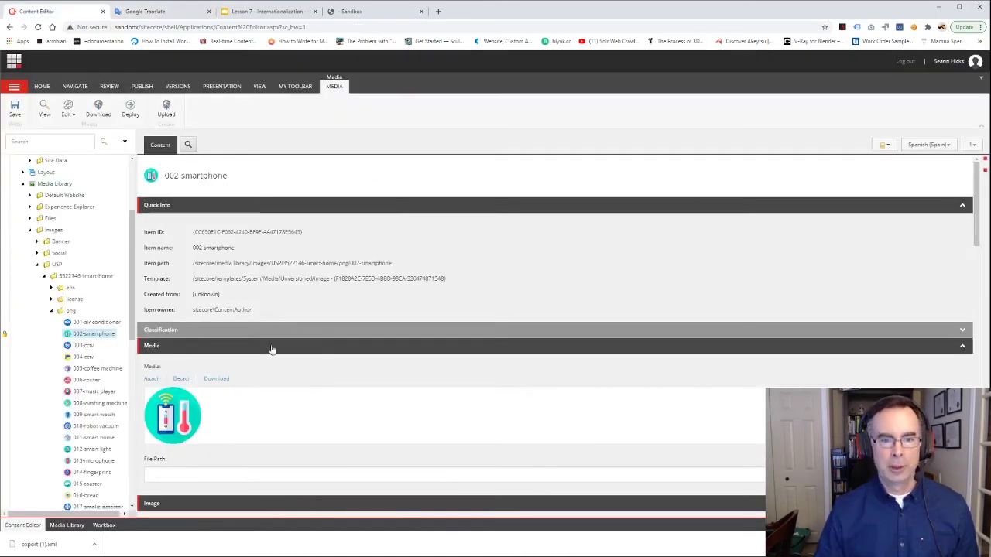
scroll(248, 379, "down", 2)
left_click(161, 360)
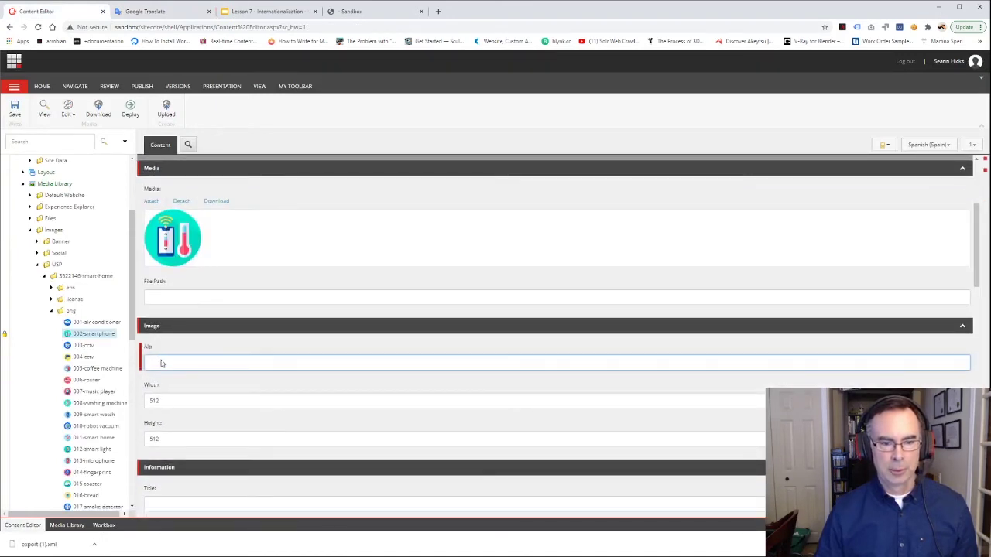
key("ctrl+v")
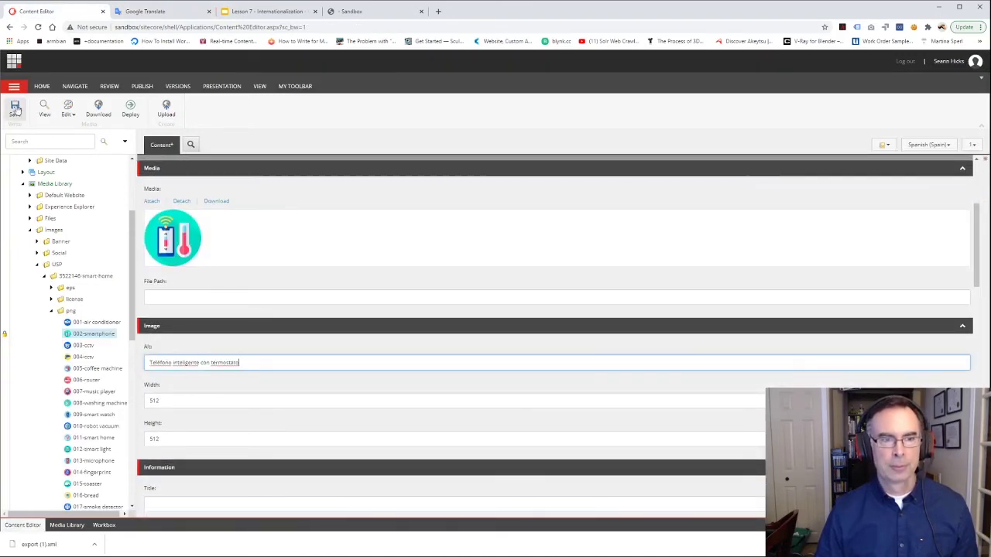
left_click(15, 109)
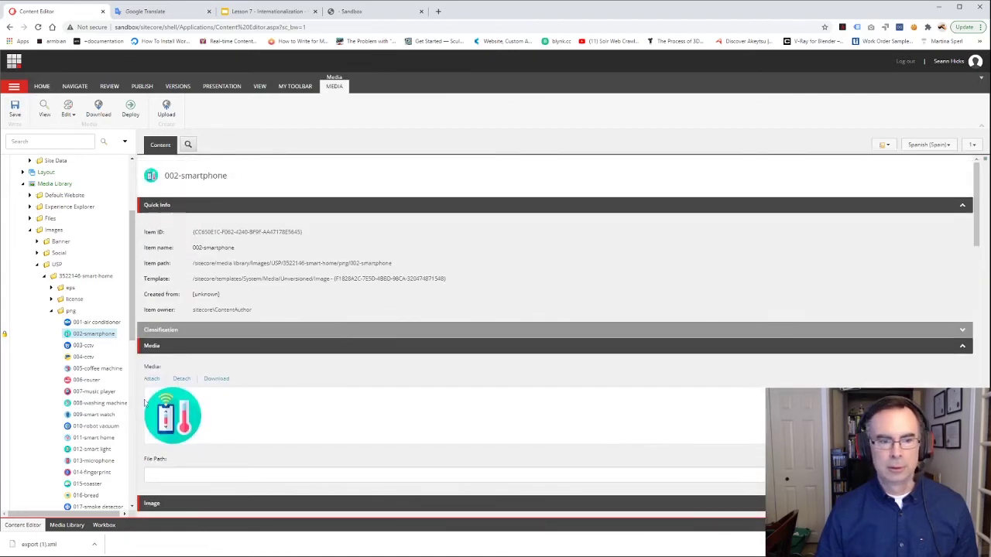
left_click(4, 336)
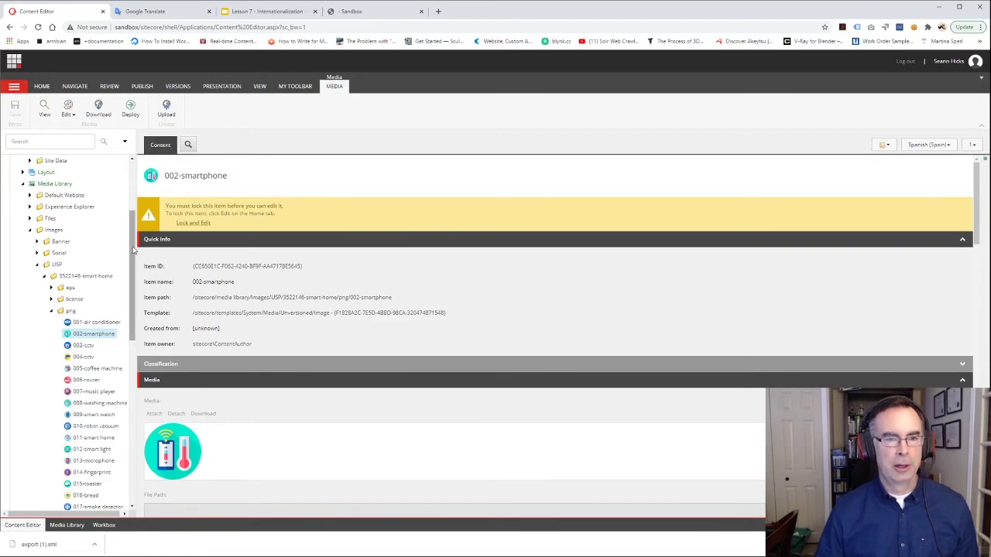
Step: Open the Spanish version of USP 6 under Home's Data folder and check its icon's default alternate text
scroll(127, 243, "up", 3)
left_click(52, 190)
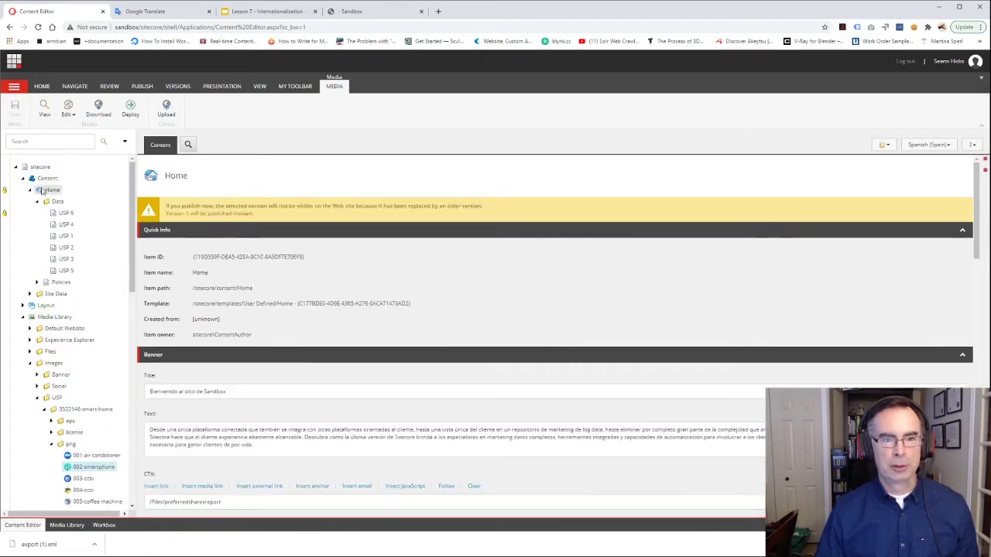
left_click(63, 213)
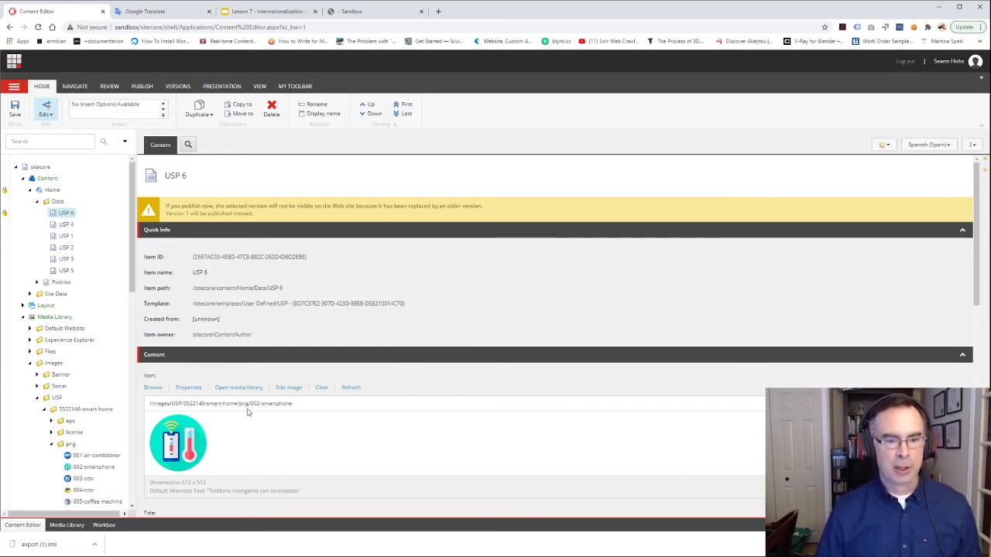
Step: Smart publish the 002-smartphone image with its subitems and related items in English, German (Germany) and Spanish (Spain), and dismiss the result
left_click(92, 468)
left_click(141, 87)
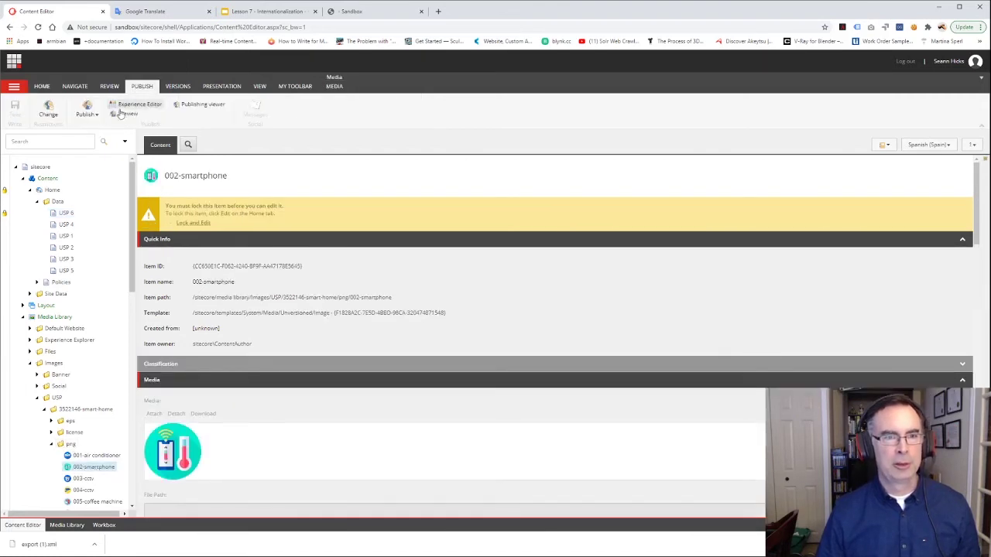
left_click(87, 113)
left_click(98, 138)
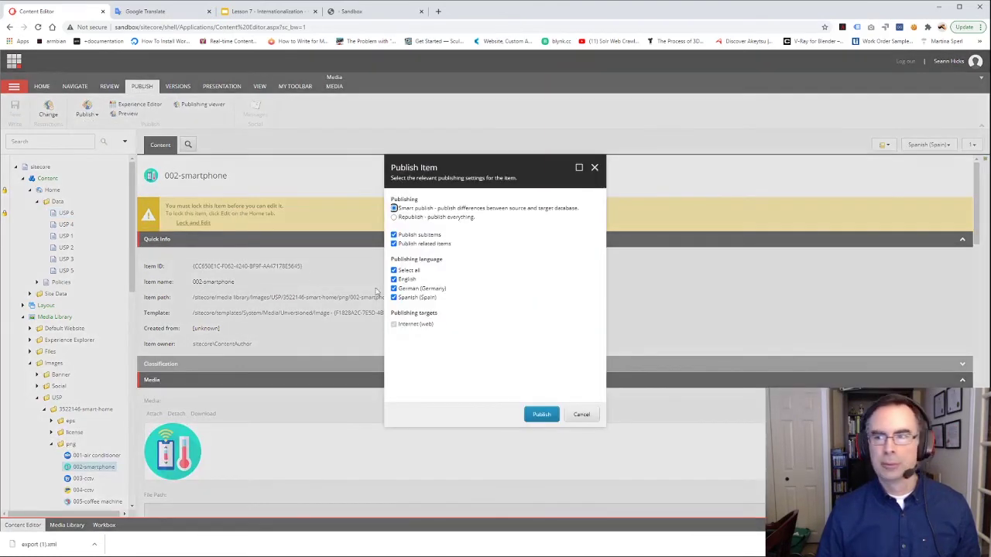
left_click(540, 414)
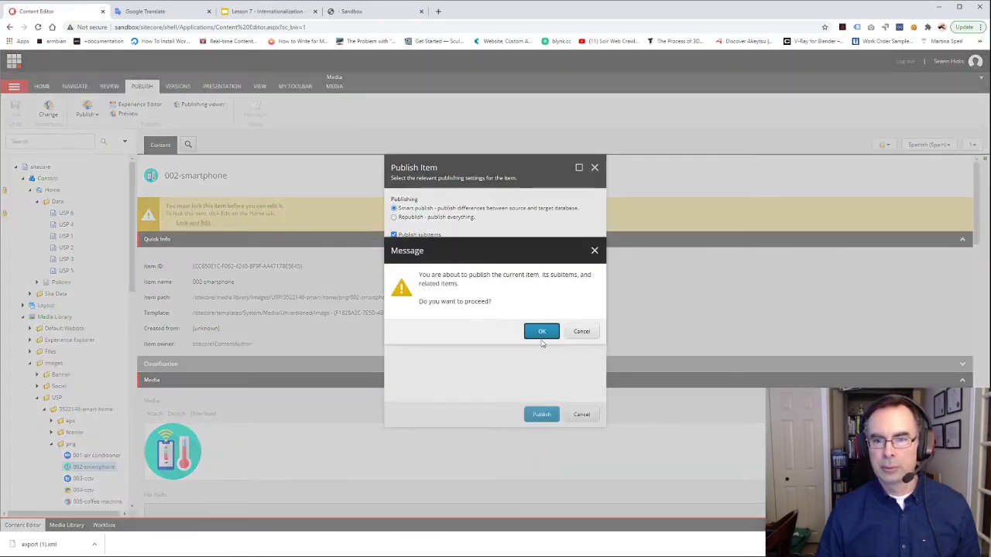
left_click(541, 333)
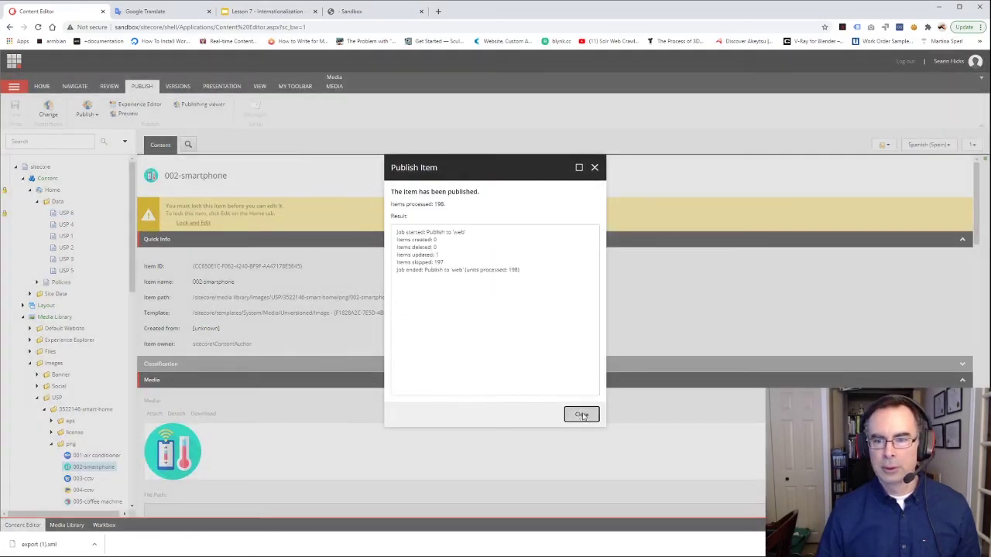
left_click(581, 414)
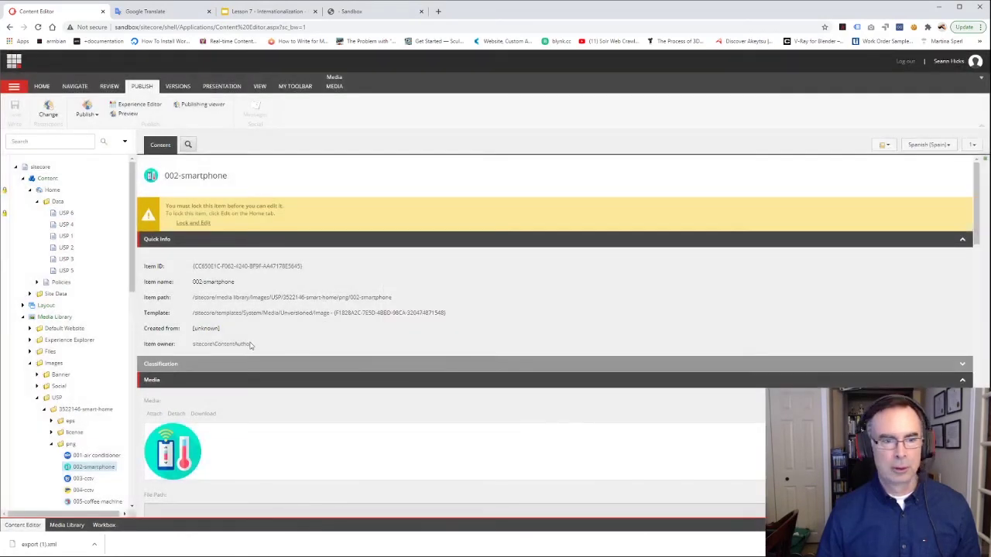
Step: Submit the Spanish version of USP 6 for workflow review without a comment, lock it again, and approve it
left_click(65, 213)
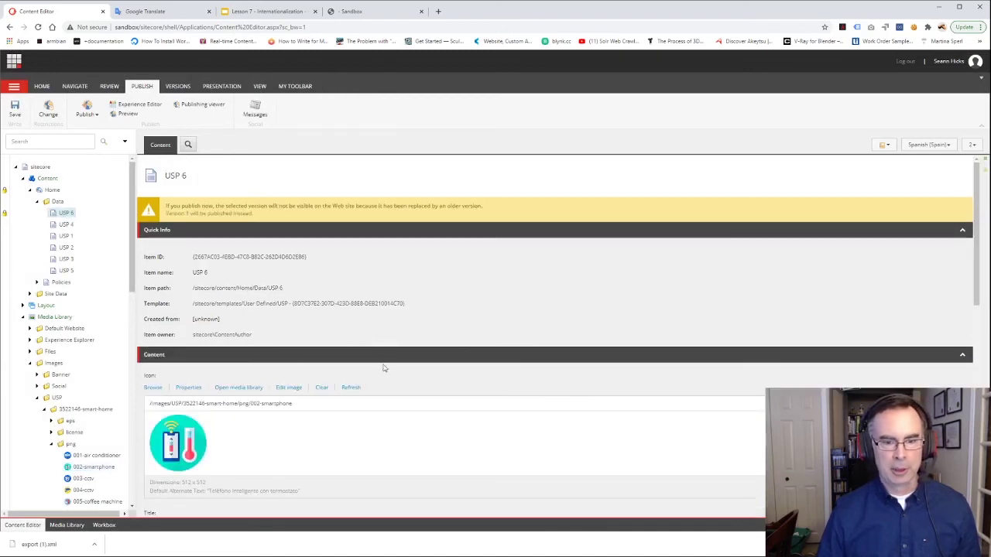
left_click(109, 86)
left_click(353, 108)
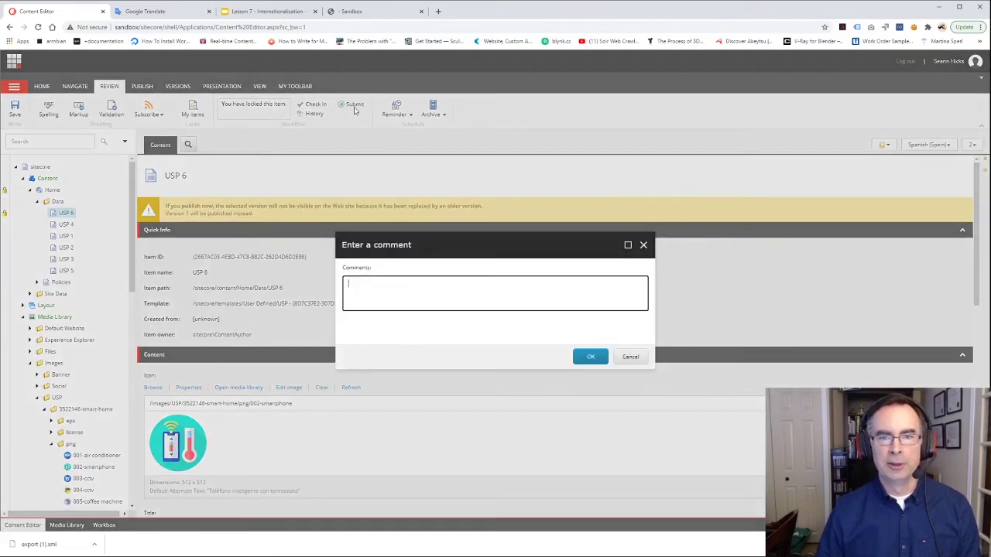
left_click(591, 356)
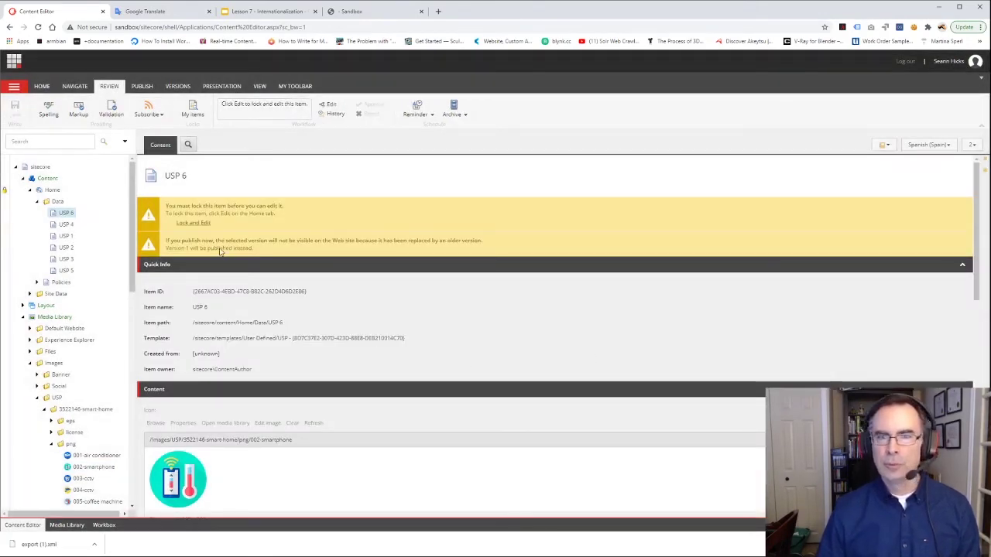
left_click(327, 105)
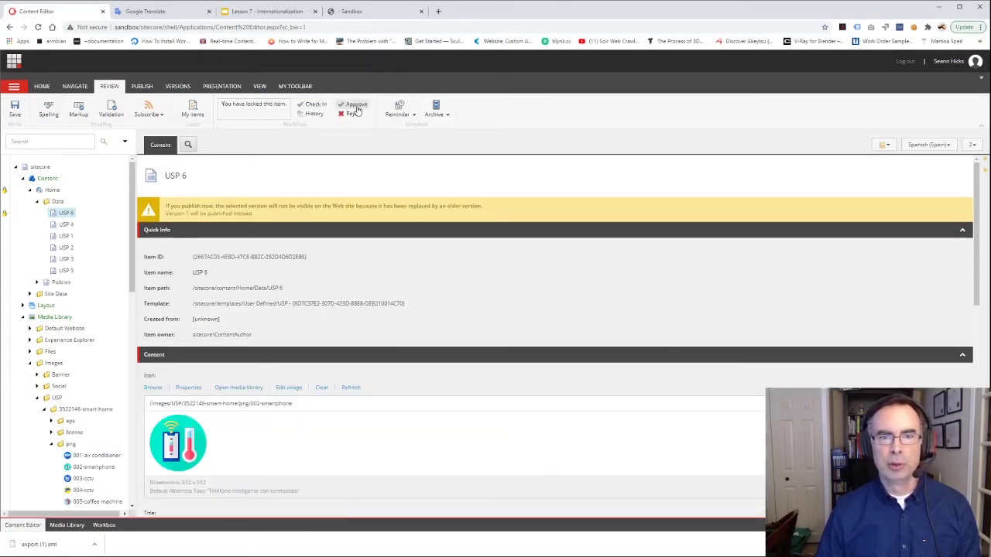
left_click(356, 108)
left_click(593, 356)
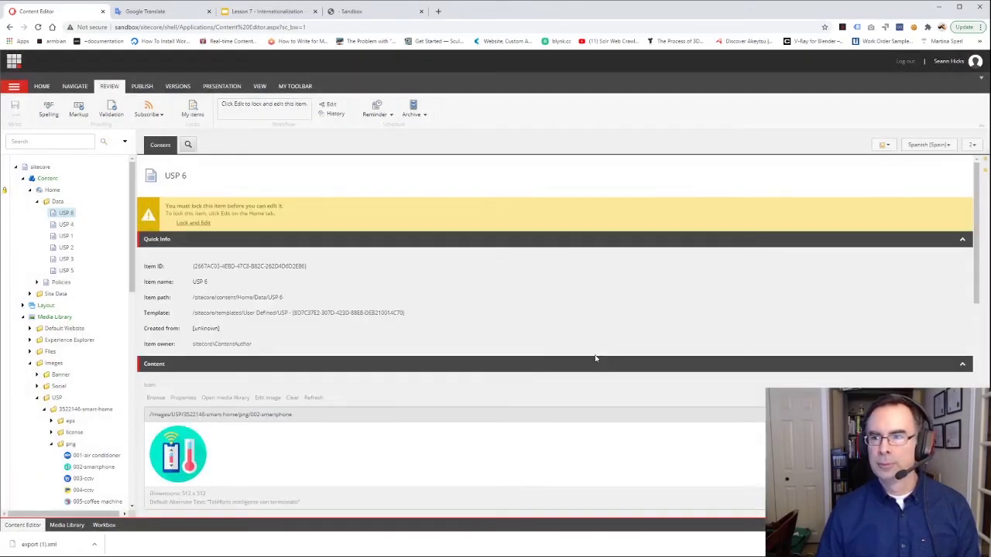
Step: Submit the Spanish version of the Home item for workflow review without a comment, lock it again, and approve it
left_click(51, 189)
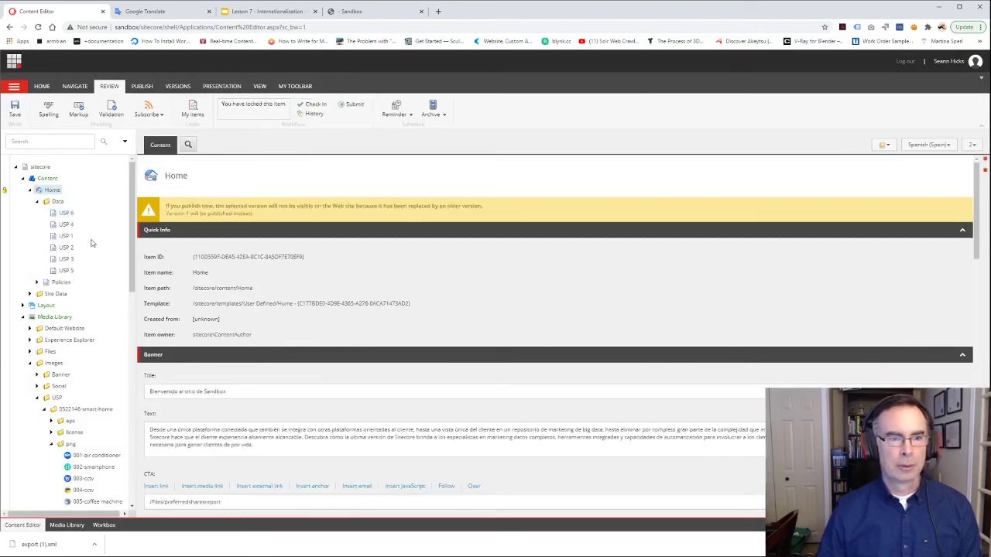
left_click(349, 106)
left_click(591, 357)
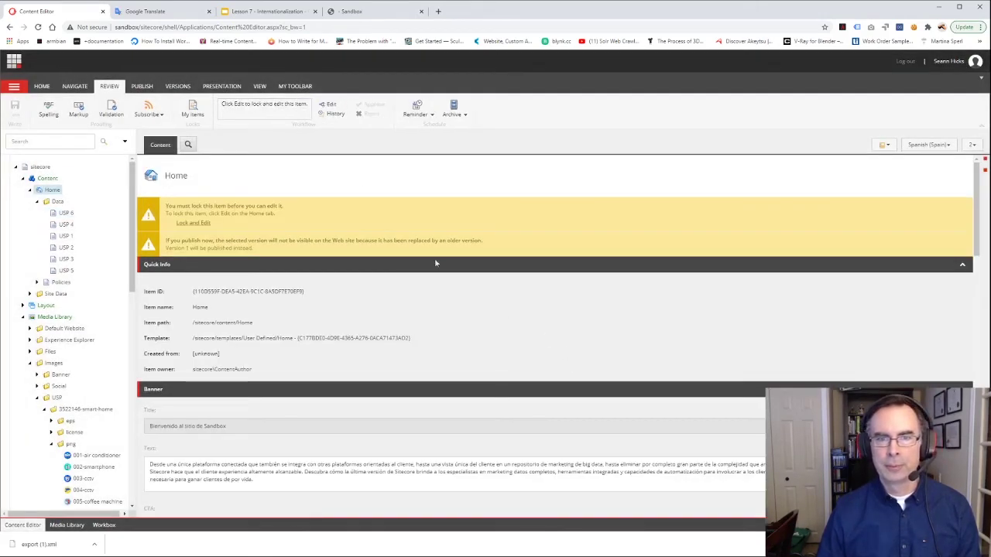
left_click(331, 104)
left_click(354, 104)
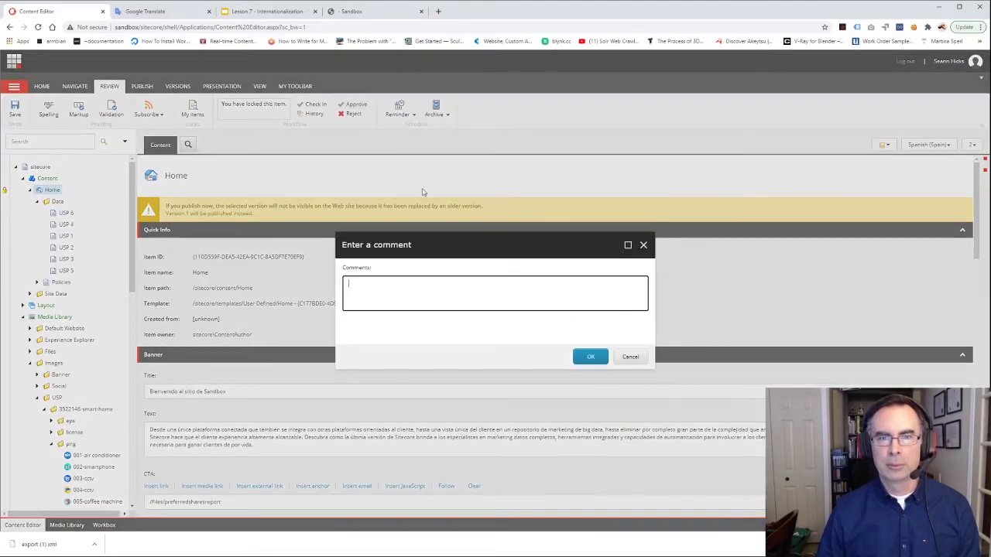
left_click(596, 358)
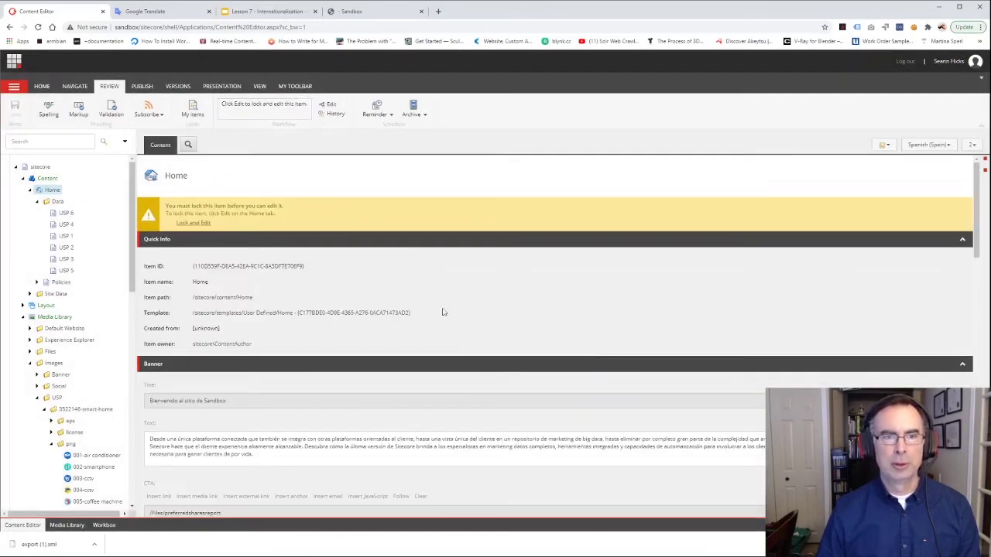
Step: Switch to the published Sandbox site, load the English home page at sandbox/en, and look through its content
left_click(370, 13)
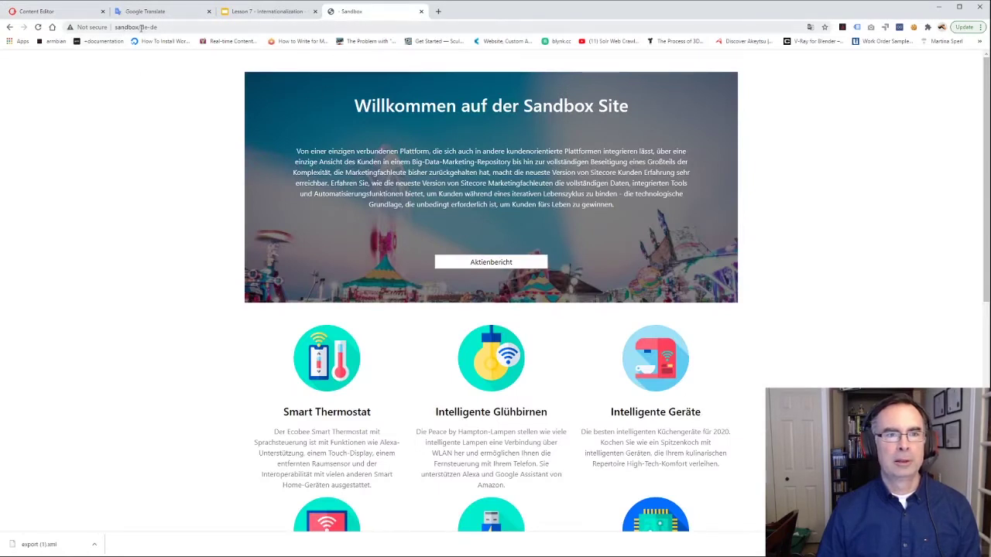
left_click_drag(142, 27, 211, 28)
type("en")
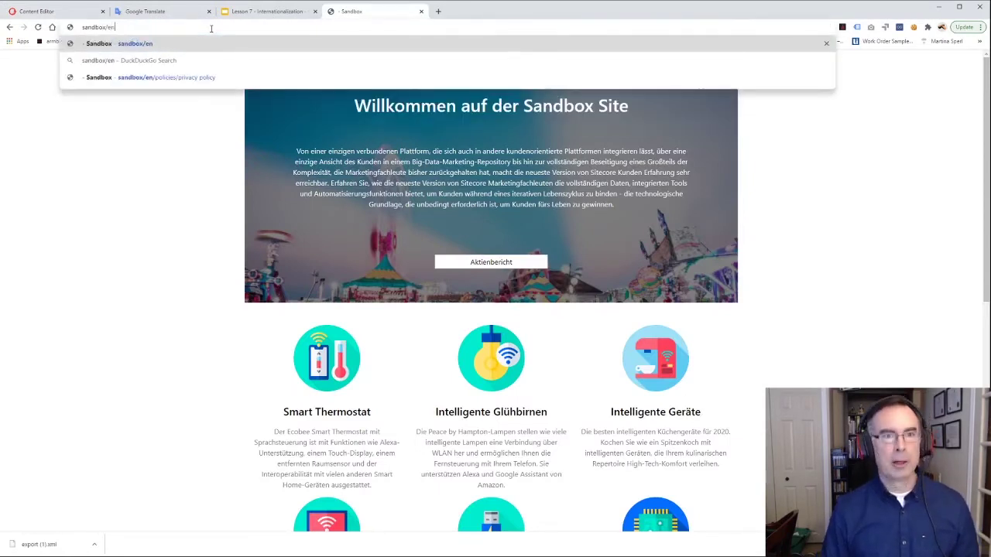
key("Return")
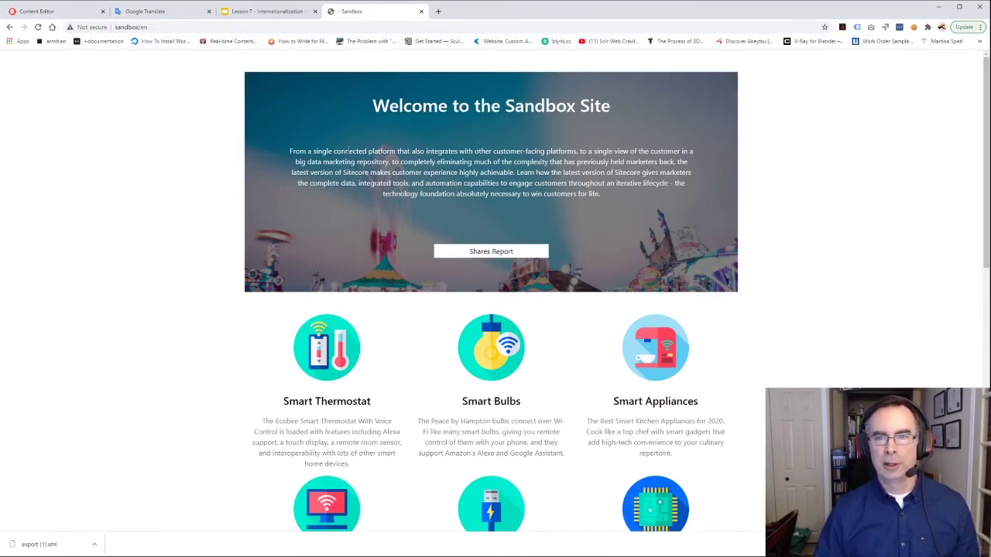
scroll(345, 203, "down", 5)
scroll(345, 203, "up", 5)
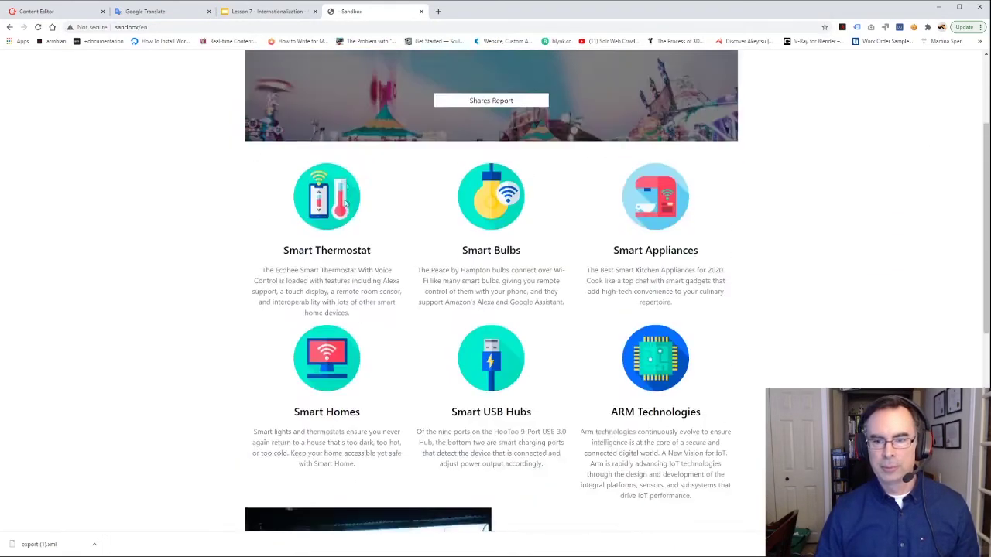
Step: Load the Spanish home page at sandbox/es-es and examine its banner, USP blocks, lower content block and footer
left_click_drag(140, 27, 157, 28)
type("es-")
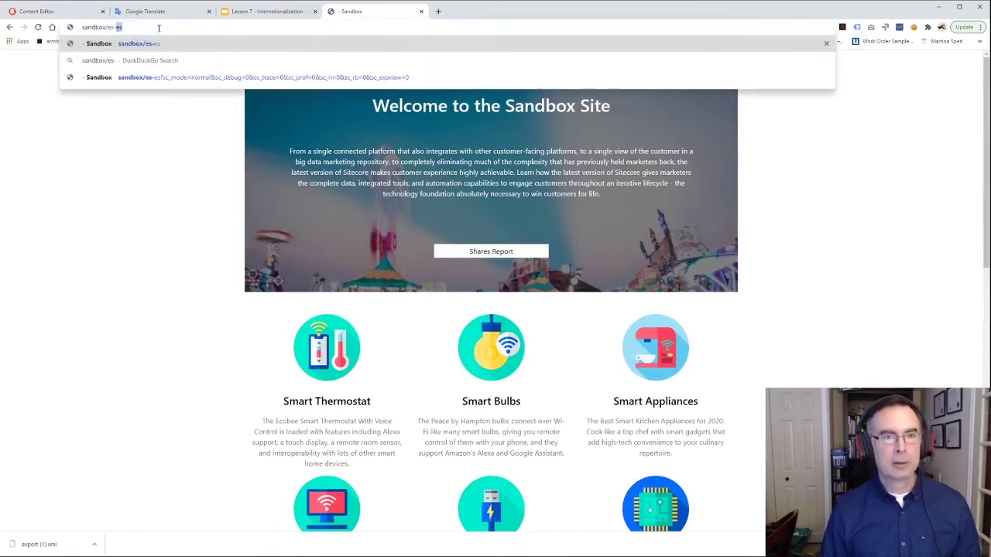
type("es")
key("Return")
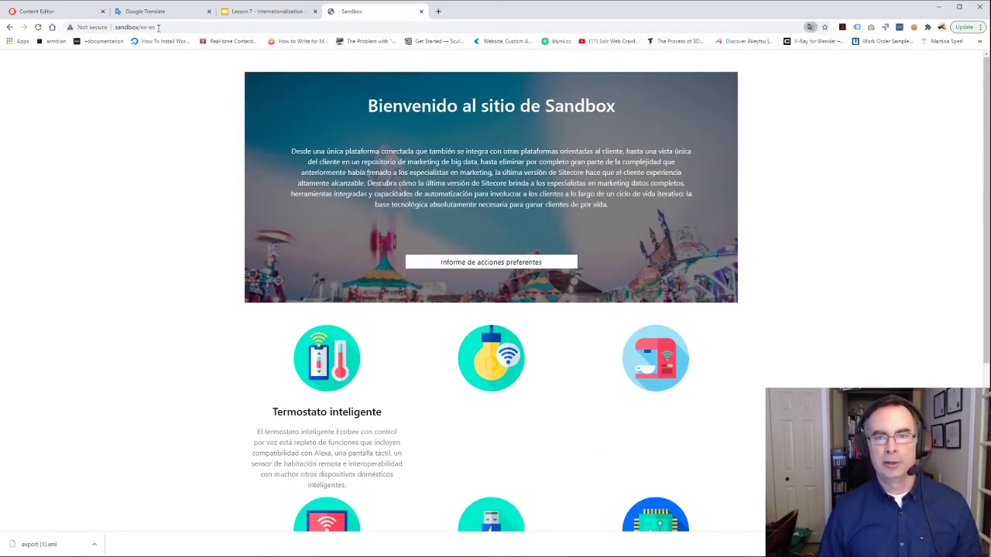
scroll(279, 195, "down", 2)
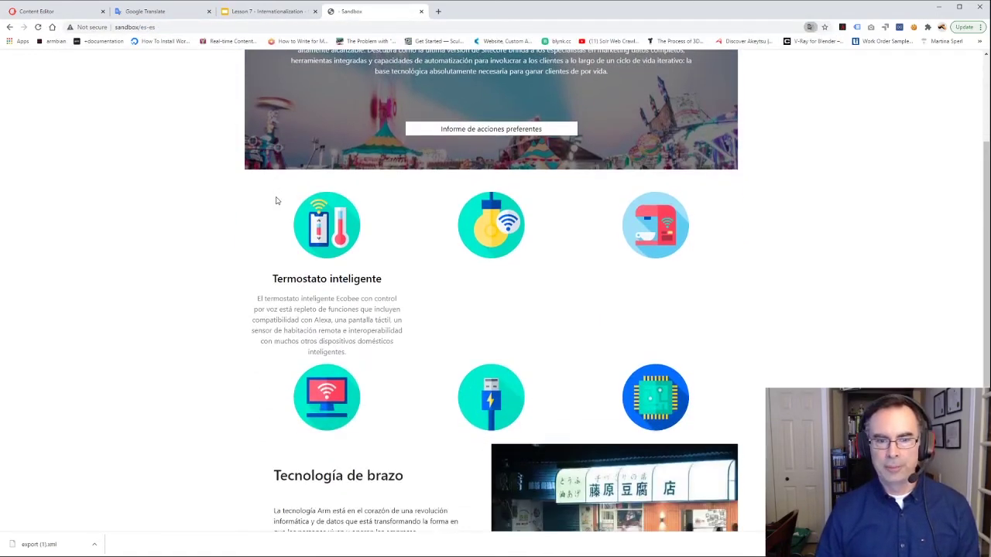
scroll(199, 274, "down", 2)
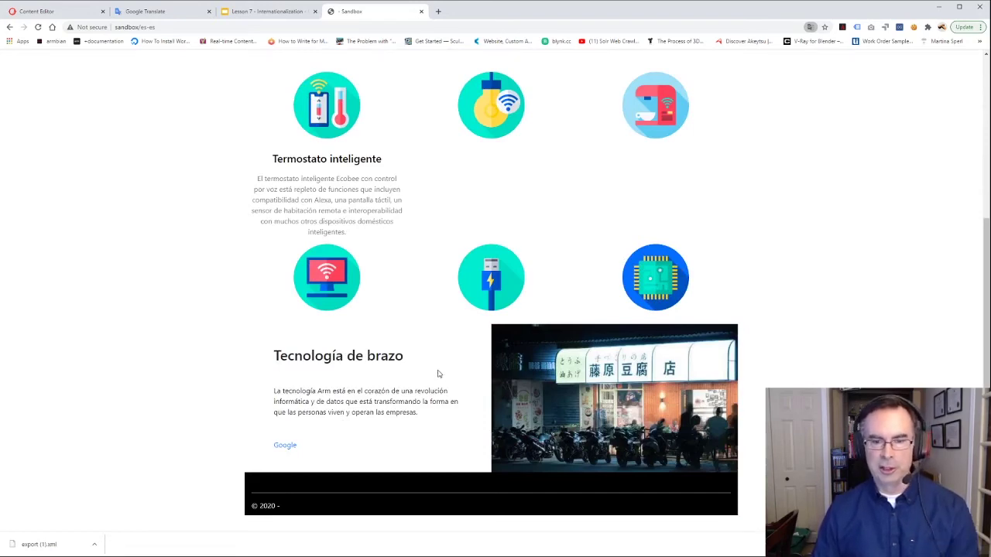
scroll(438, 374, "up", 4)
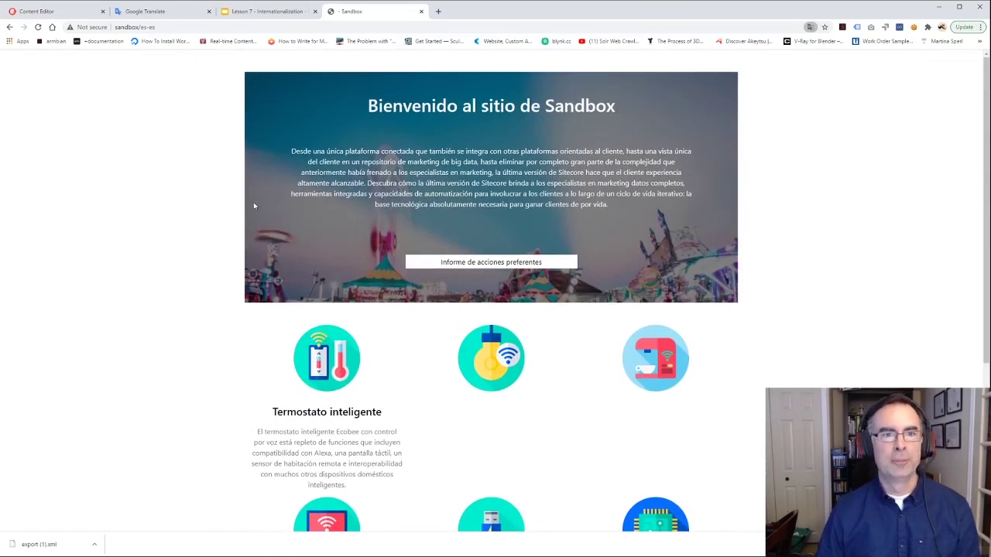
scroll(159, 332, "down", 4)
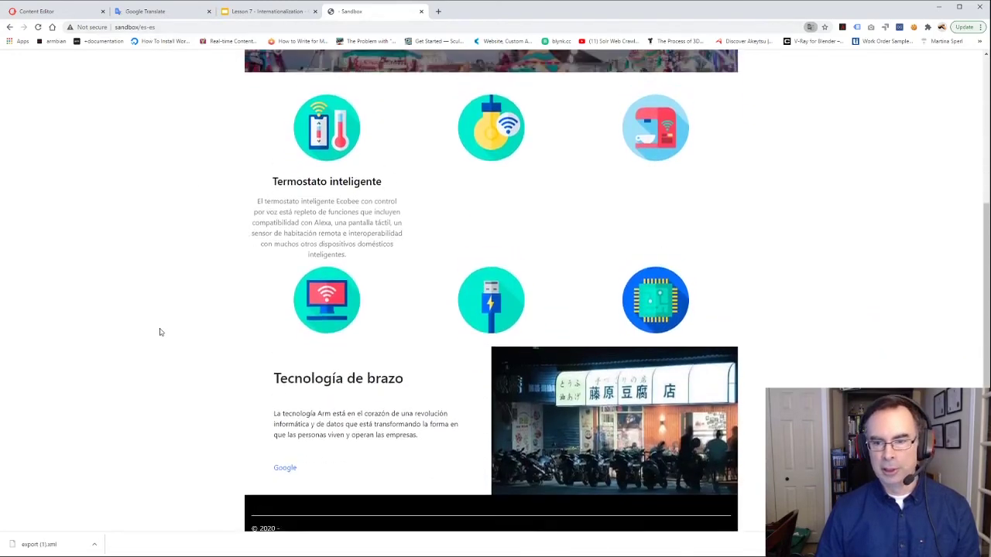
scroll(162, 214, "up", 4)
Step: Load the German home page at sandbox/de-de and examine its translated content and layout down to the footer
left_click(140, 27)
left_click_drag(137, 27, 171, 26)
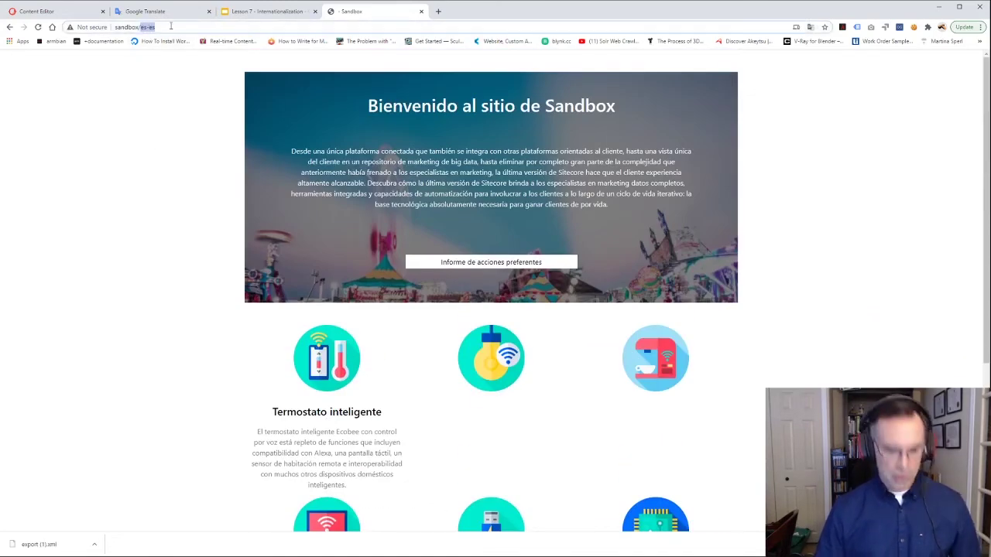
type("de-de")
key("Return")
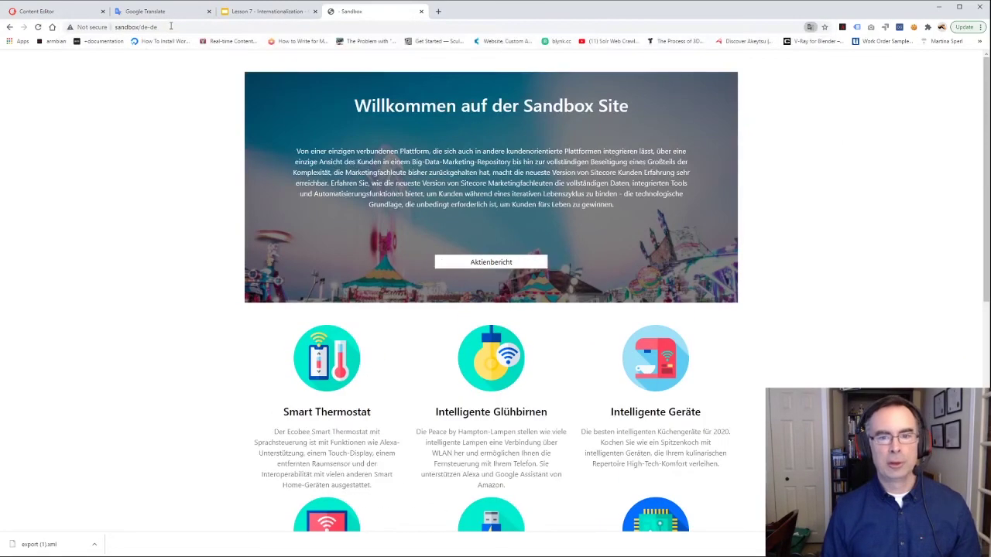
scroll(176, 291, "down", 3)
scroll(176, 292, "down", 2)
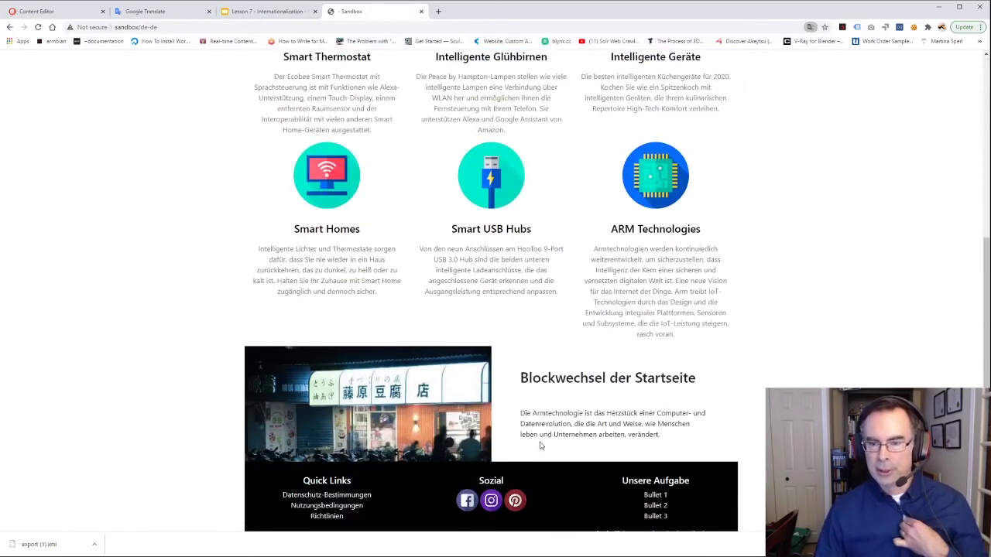
scroll(500, 433, "up", 5)
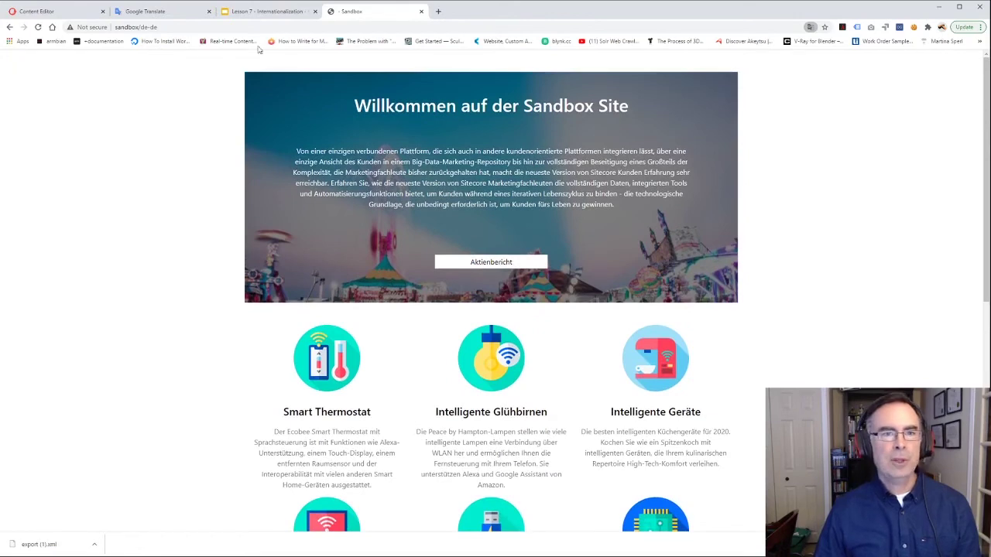
Step: Close the Sandbox site, return to Content Editor, collapse the png image folder, and go to the Sitecore Launchpad
left_click(421, 12)
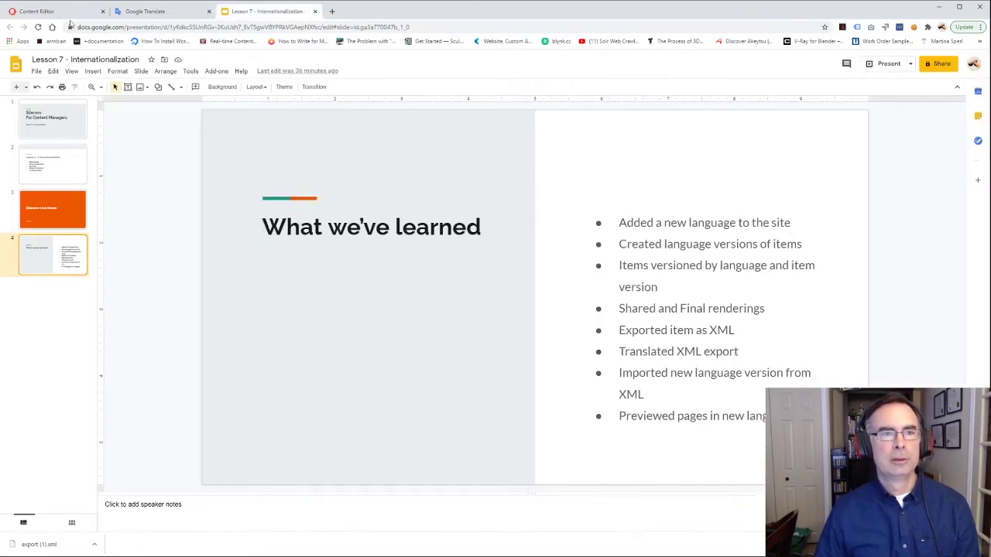
key("ctrl+1")
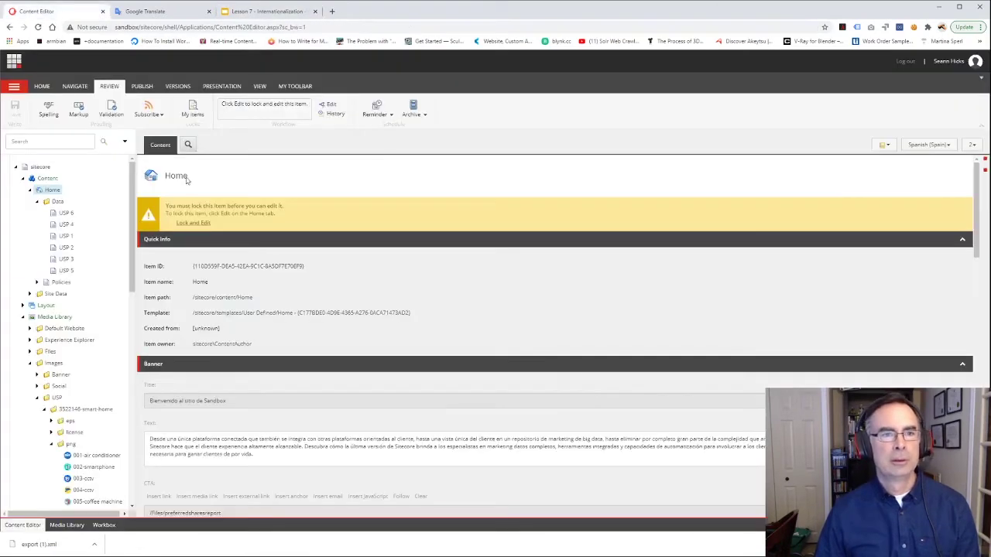
left_click(51, 444)
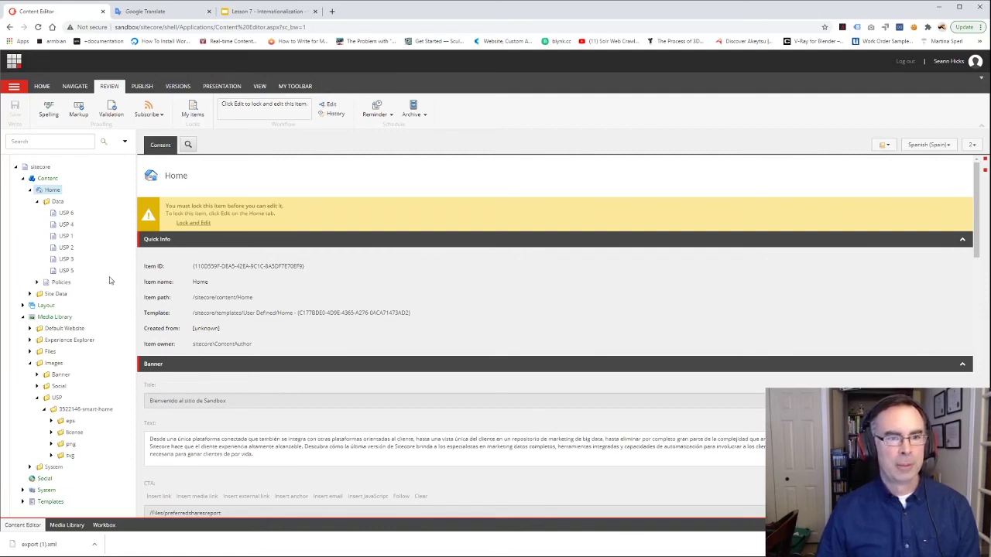
left_click(13, 62)
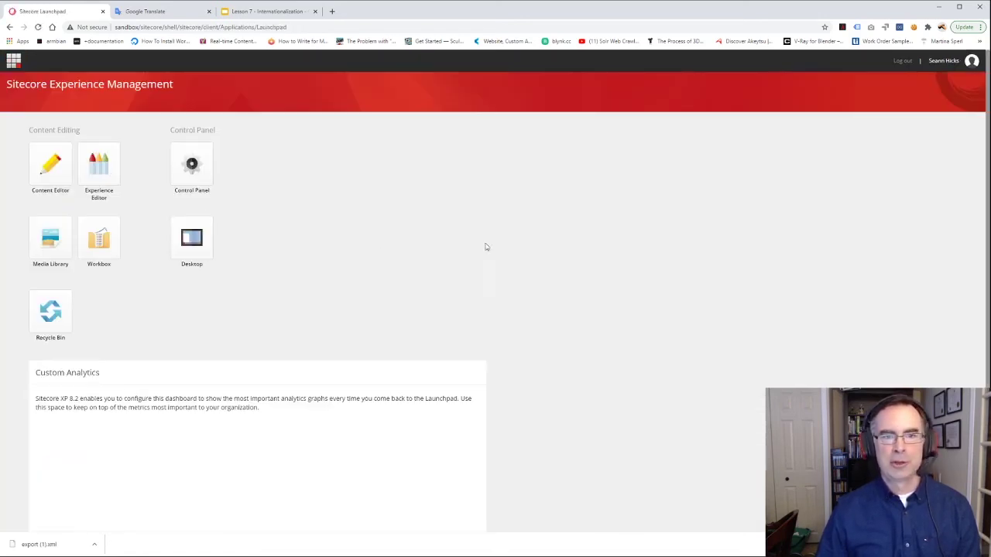
Step: Log out of Sitecore and log back in as admin, entering the account password
left_click(902, 61)
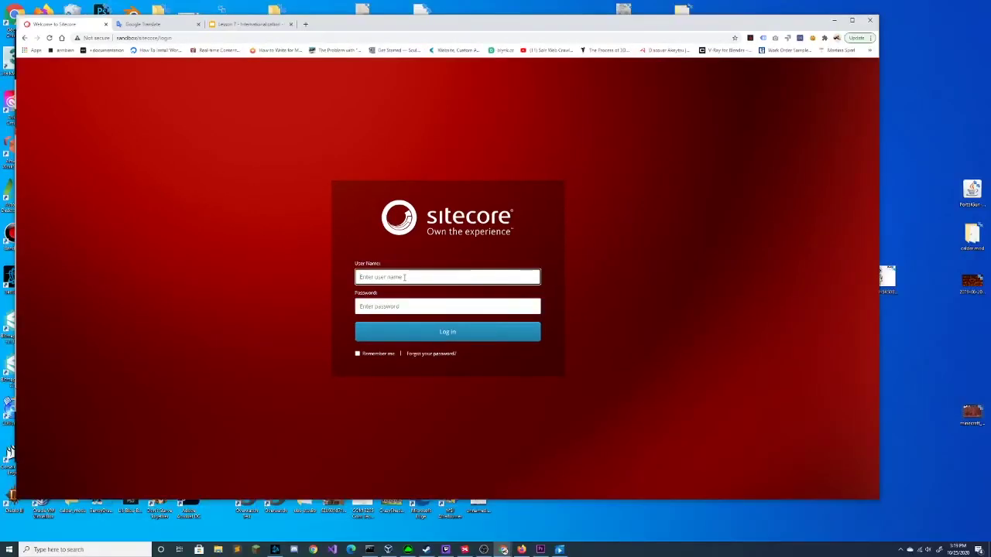
type("admin")
key("Tab")
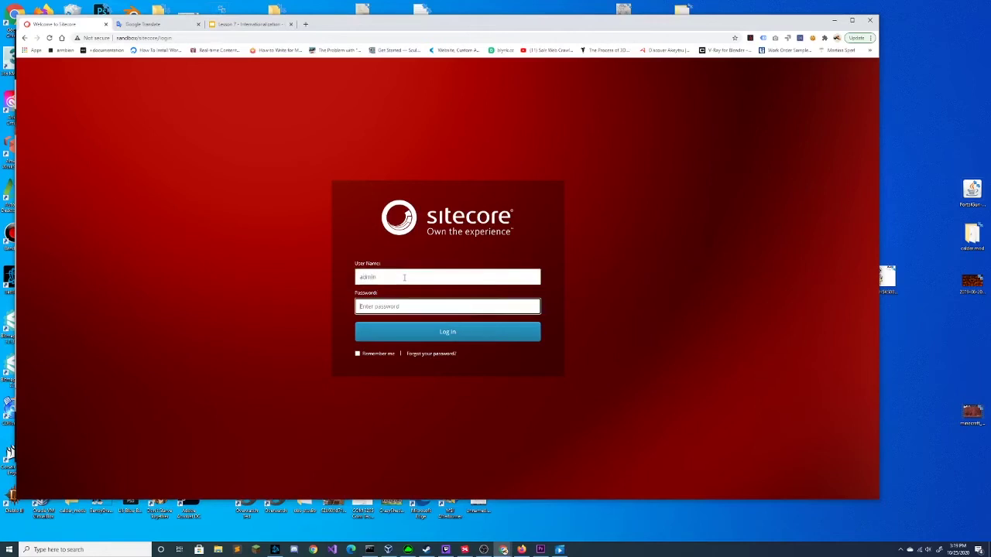
type("b")
left_click(447, 334)
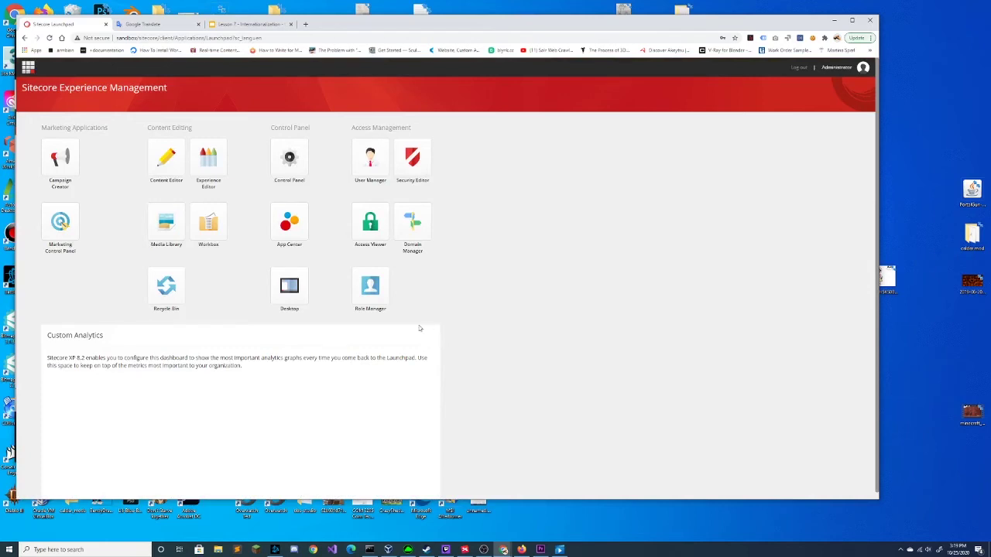
Step: Start a language export from the Control Panel for English, with the Terms of Use item under Home/Policies as the starting point
left_click(283, 162)
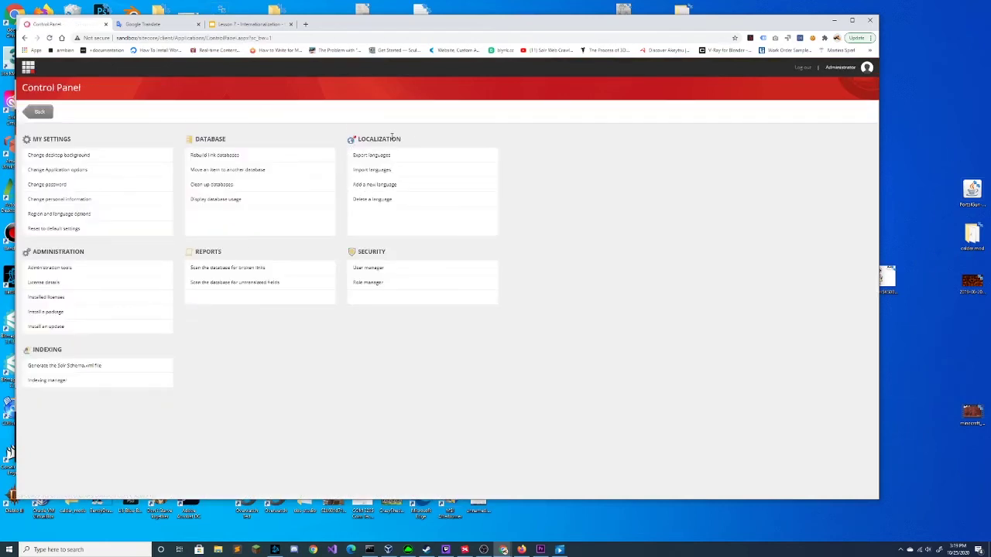
left_click(371, 156)
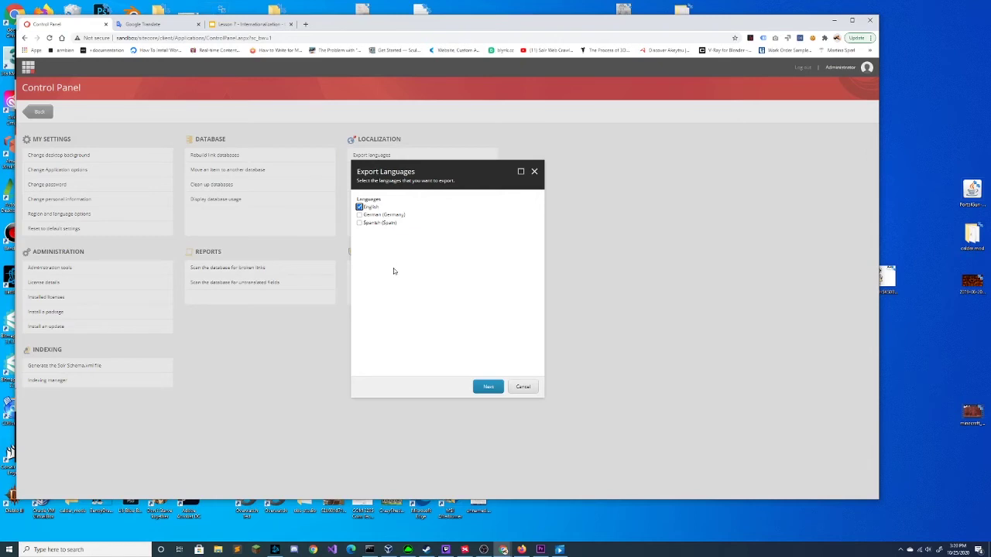
left_click(487, 384)
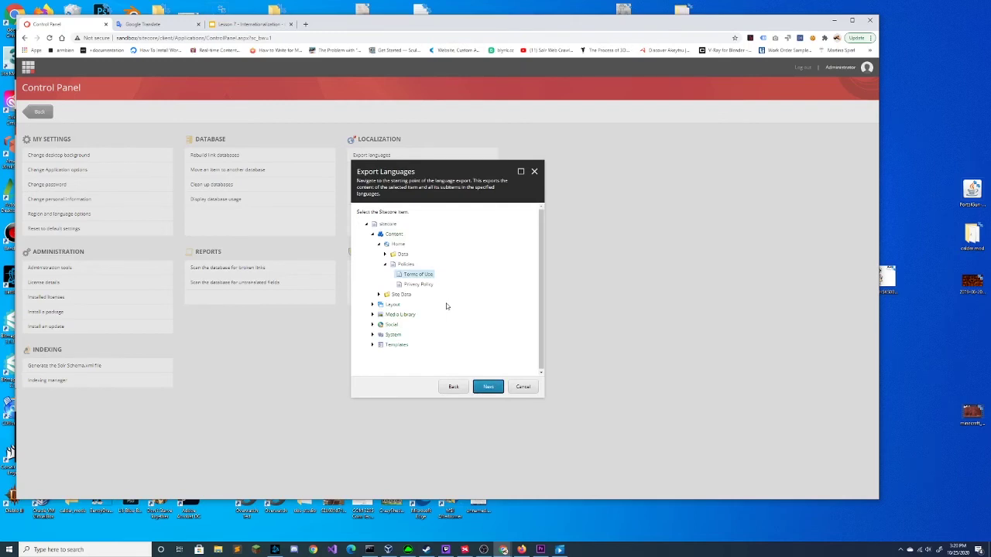
left_click(489, 389)
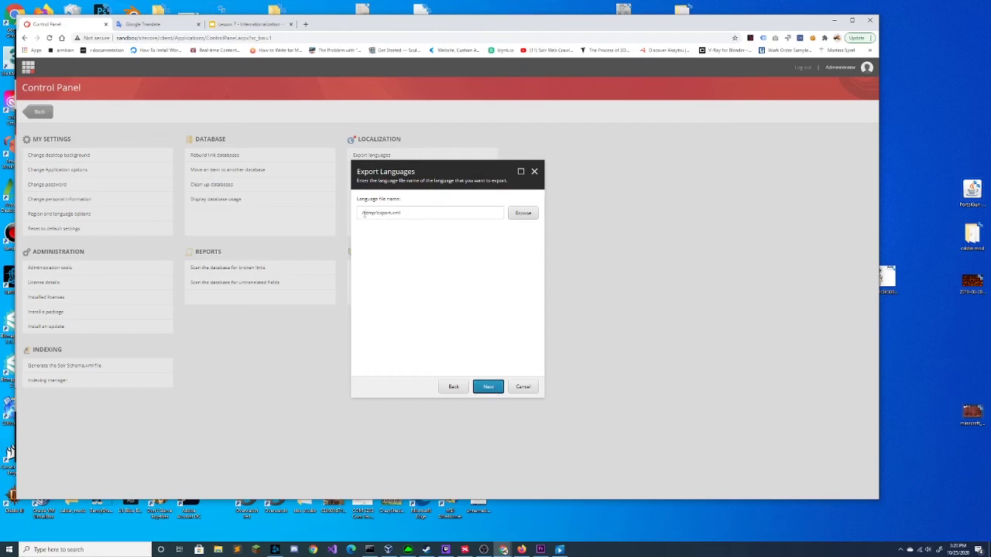
Step: Name the language file terms-de.xml in the temp folder and run the export
left_click(384, 214)
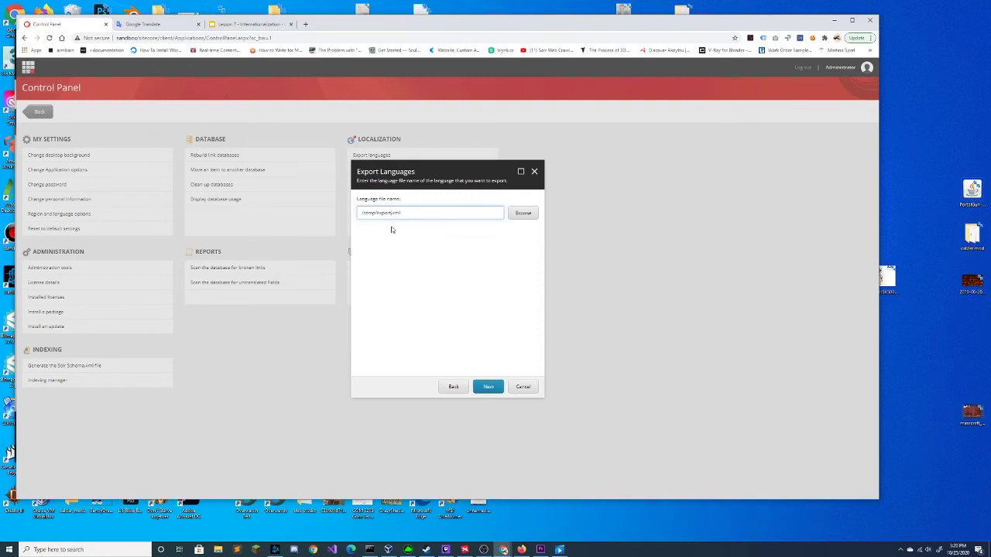
key("BackSpace")
key("BackSpace")
key("BackSpace")
key("BackSpace")
key("BackSpace")
key("BackSpace")
type("terms.de")
left_click(488, 387)
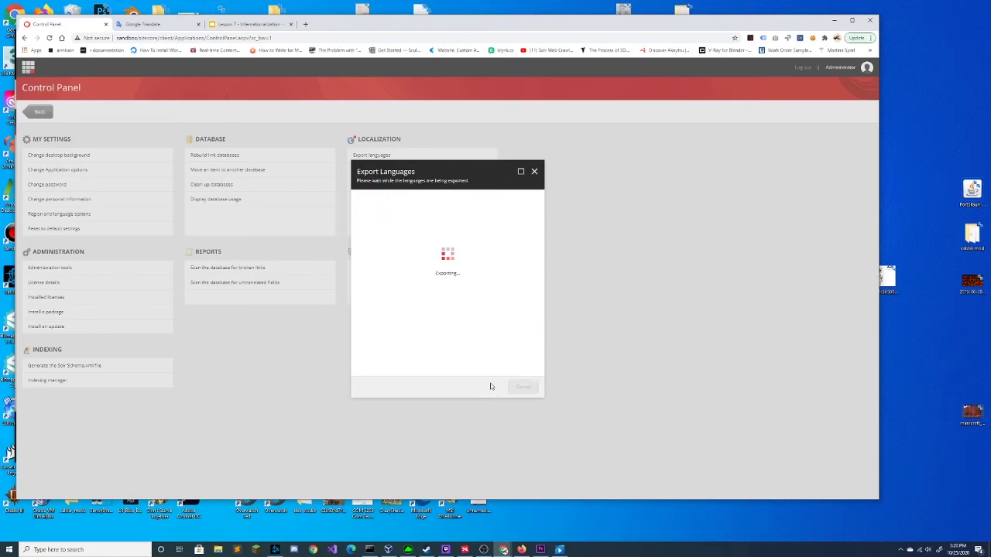
Step: Download the exported language file, keep it despite the browser's file warning, and show it in its folder
left_click(371, 220)
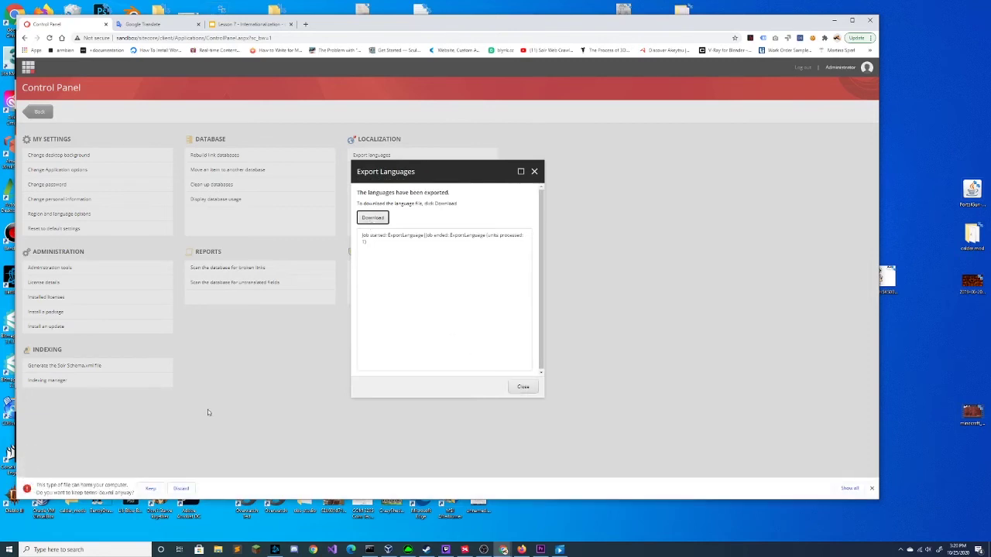
left_click(150, 489)
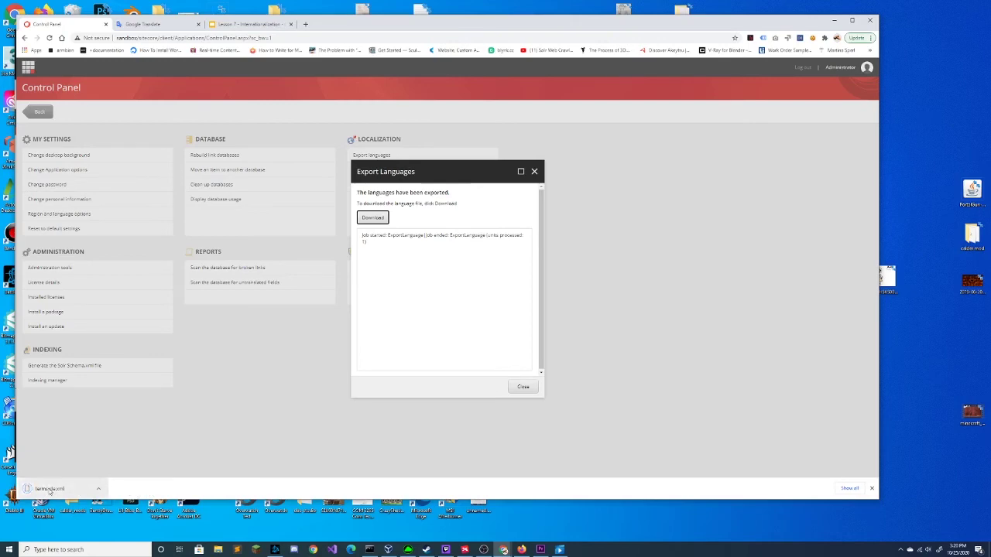
left_click(99, 492)
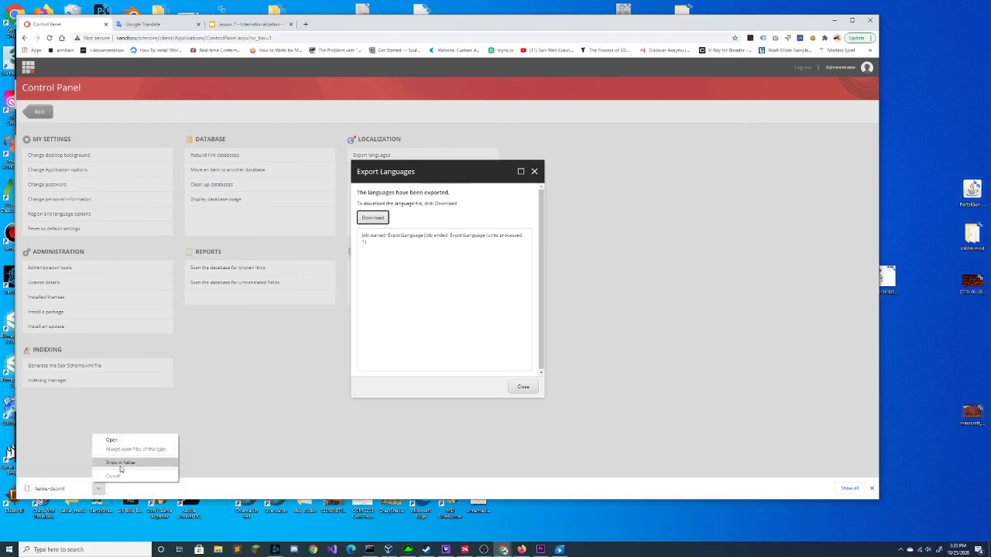
left_click(121, 463)
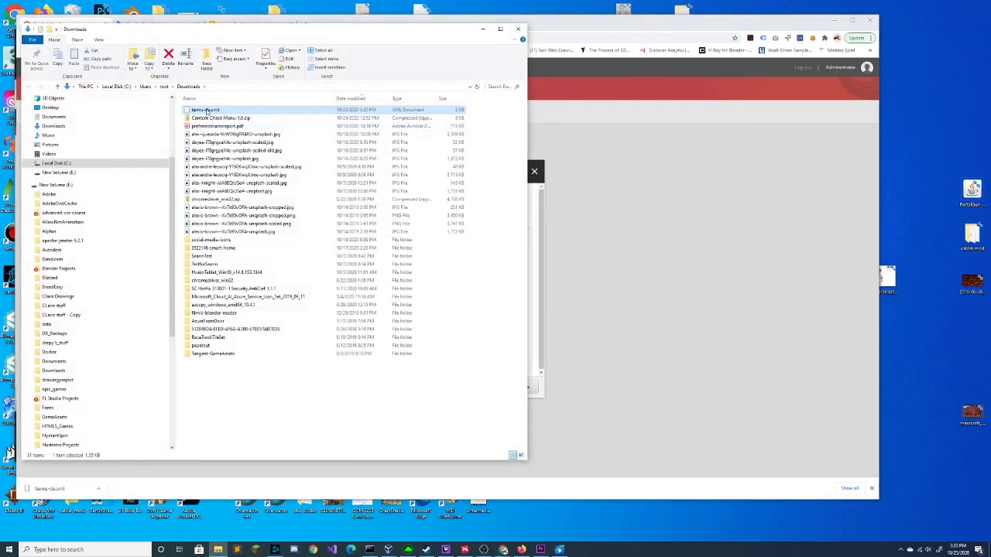
Step: Open the downloaded terms-de.xml file in Notepad
right_click(207, 107)
left_click(219, 111)
right_click(215, 111)
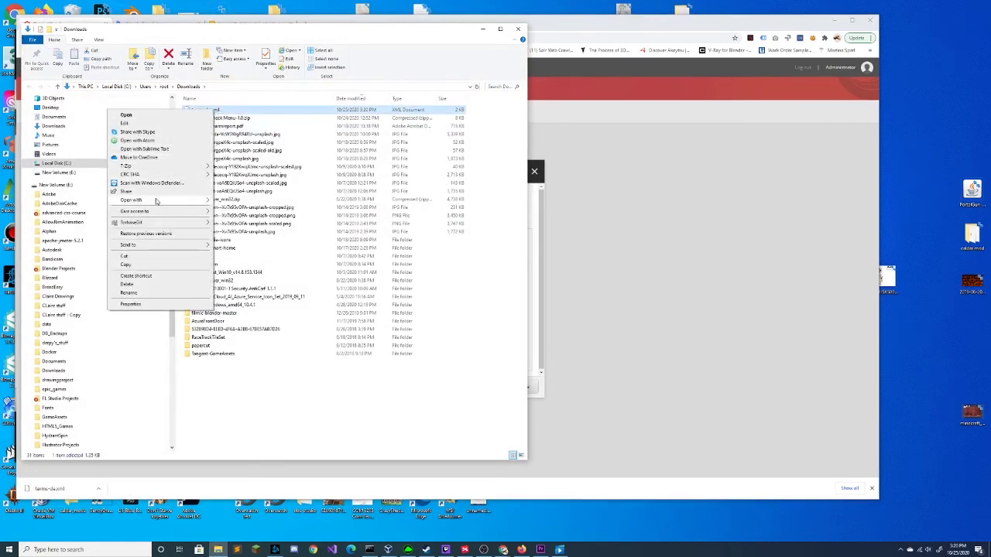
mouse_move(158, 201)
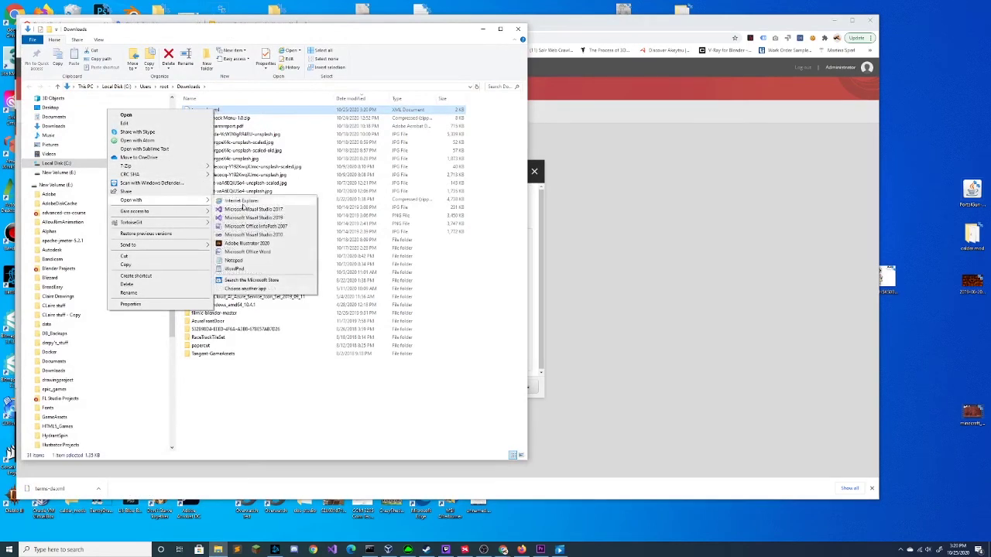
left_click(240, 261)
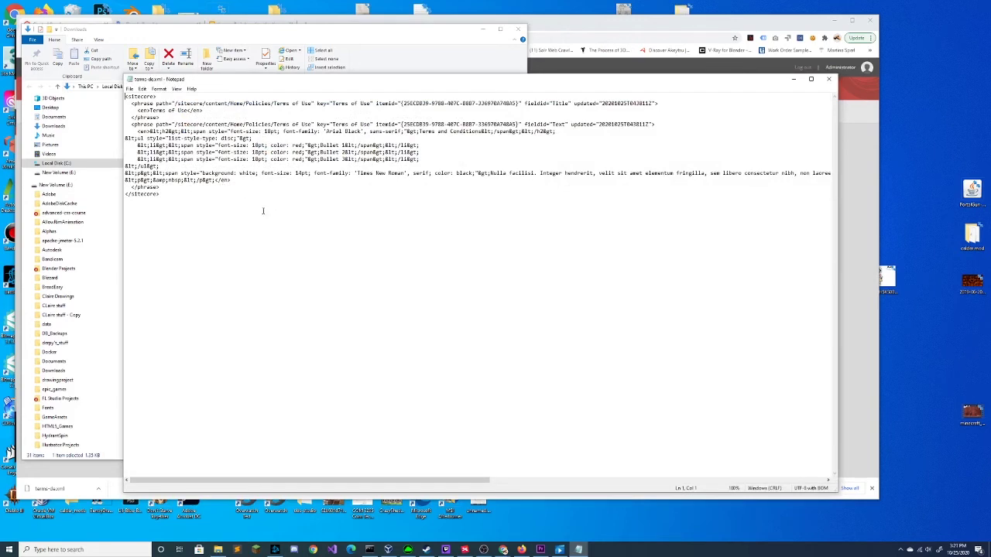
Step: Examine the Title and Text phrases in the XML, including the heading, the bullets and the body paragraph
double_click(554, 103)
left_click_drag(187, 110, 151, 111)
double_click(558, 124)
left_click_drag(419, 131, 485, 133)
left_click(328, 146)
left_click(329, 161)
left_click_drag(493, 172, 608, 172)
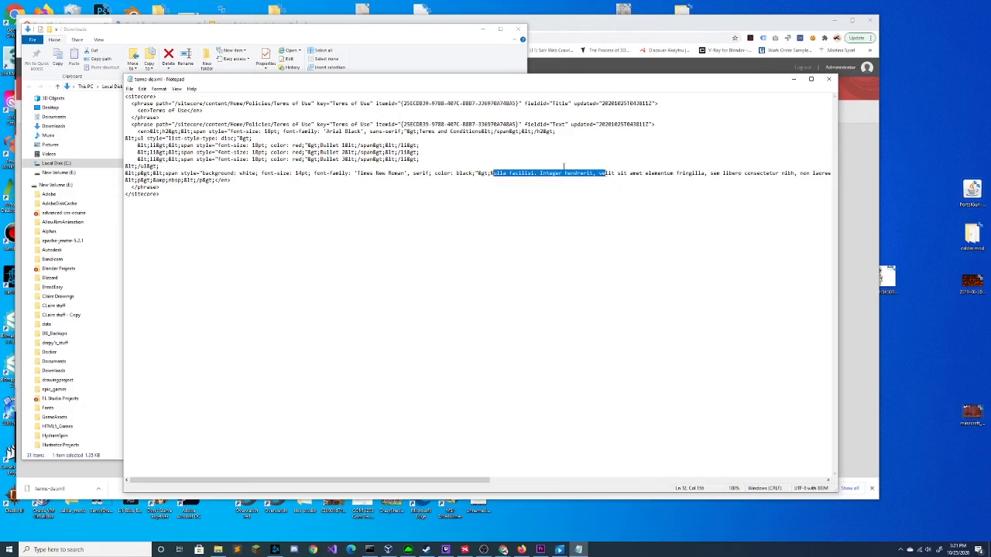
left_click(558, 103)
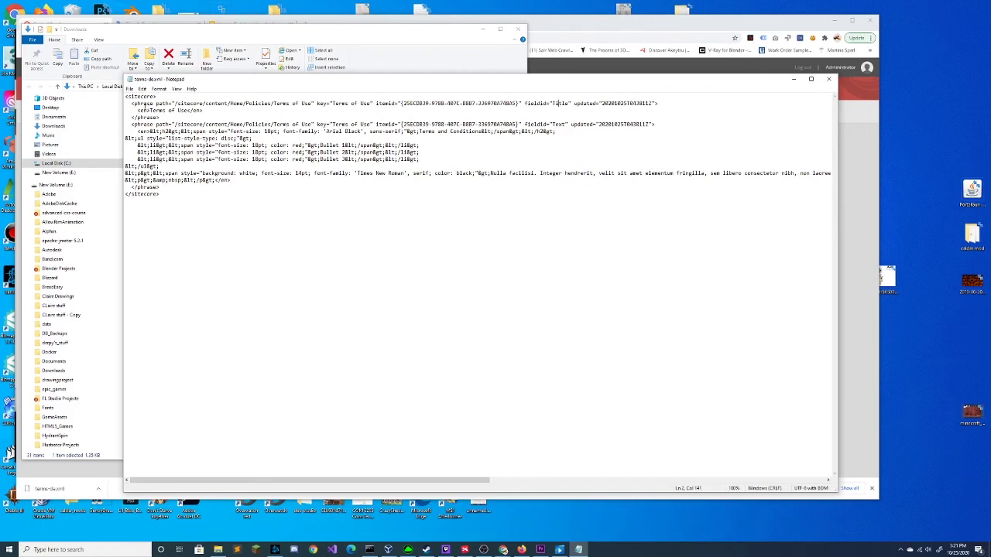
left_click(129, 89)
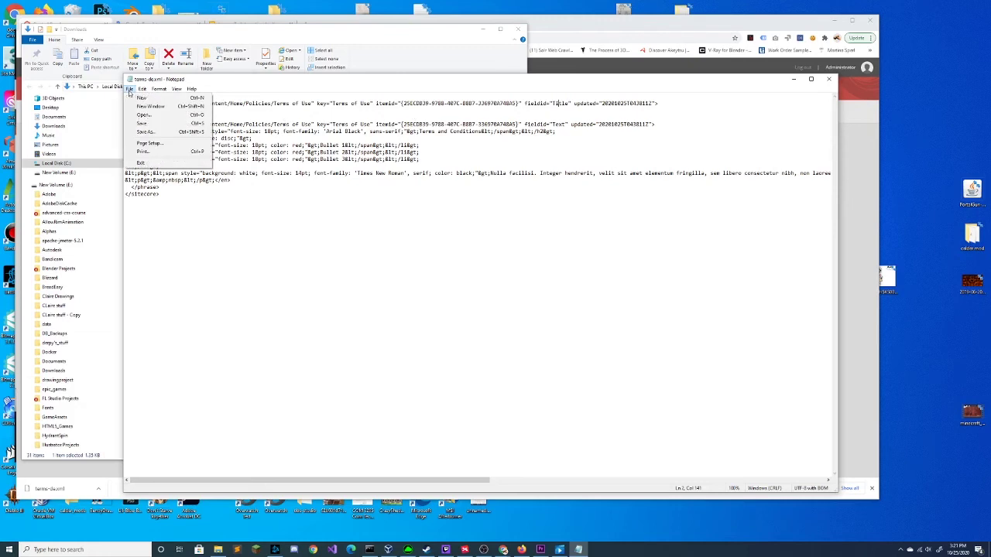
mouse_move(143, 88)
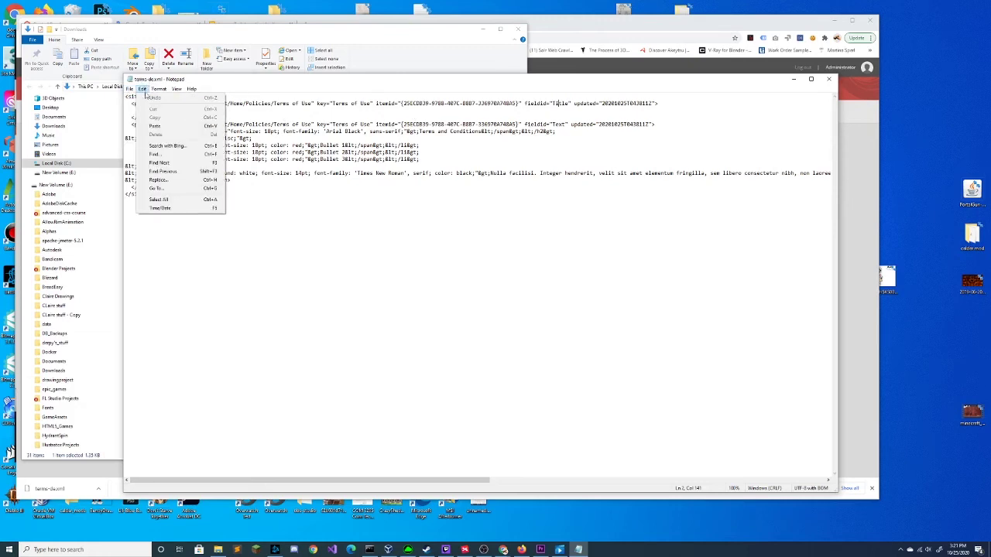
left_click(129, 89)
left_click(129, 90)
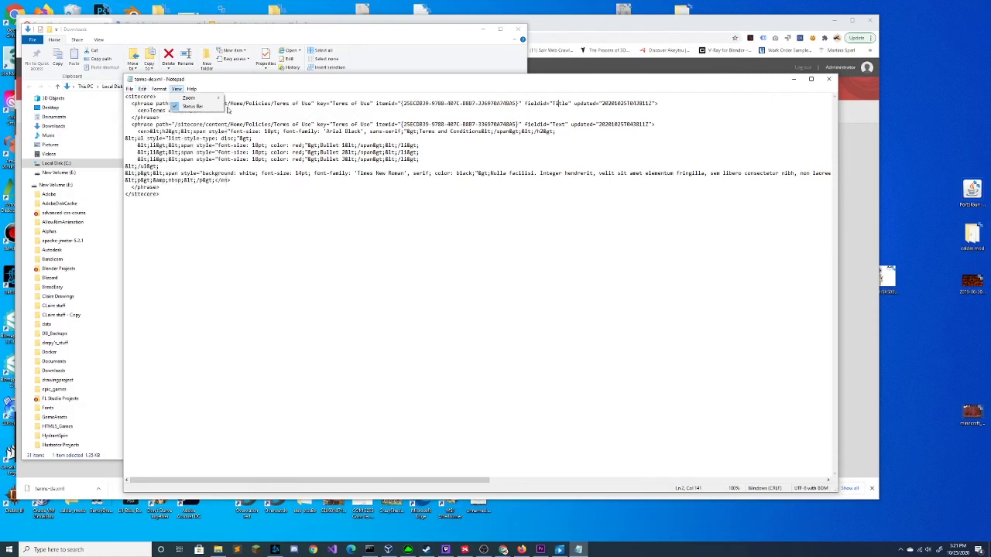
left_click(328, 121)
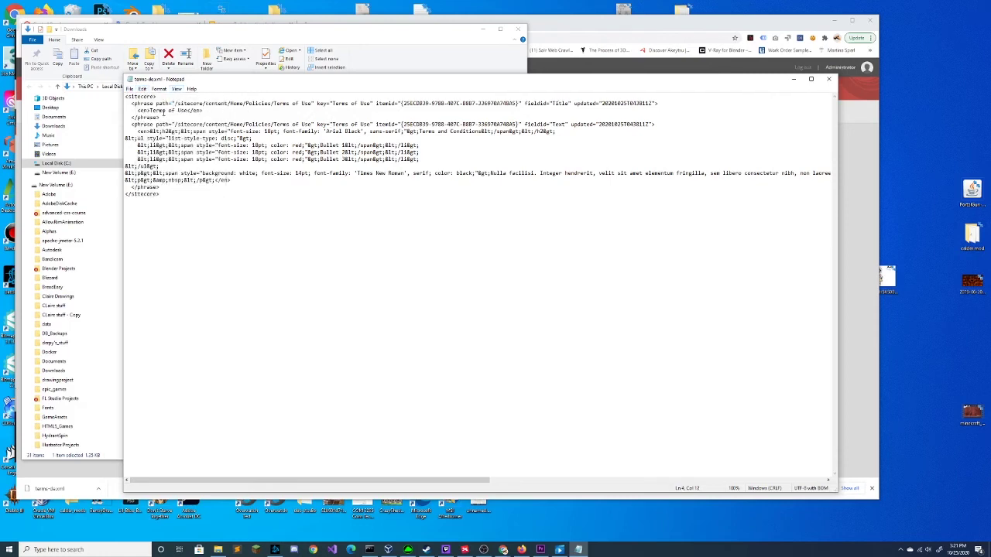
Step: Replace all opening <en> tags in the XML file with <de-de>
left_click(142, 89)
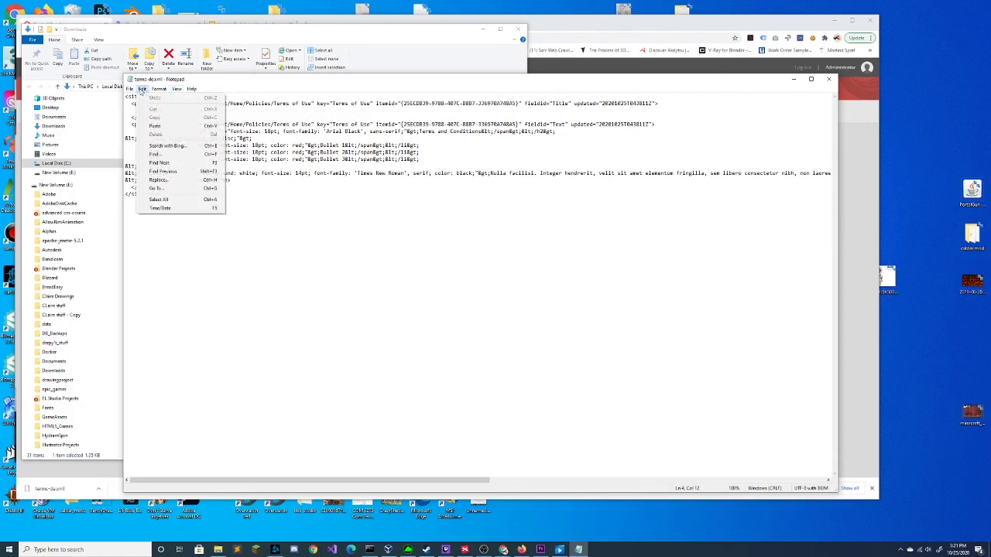
left_click(158, 179)
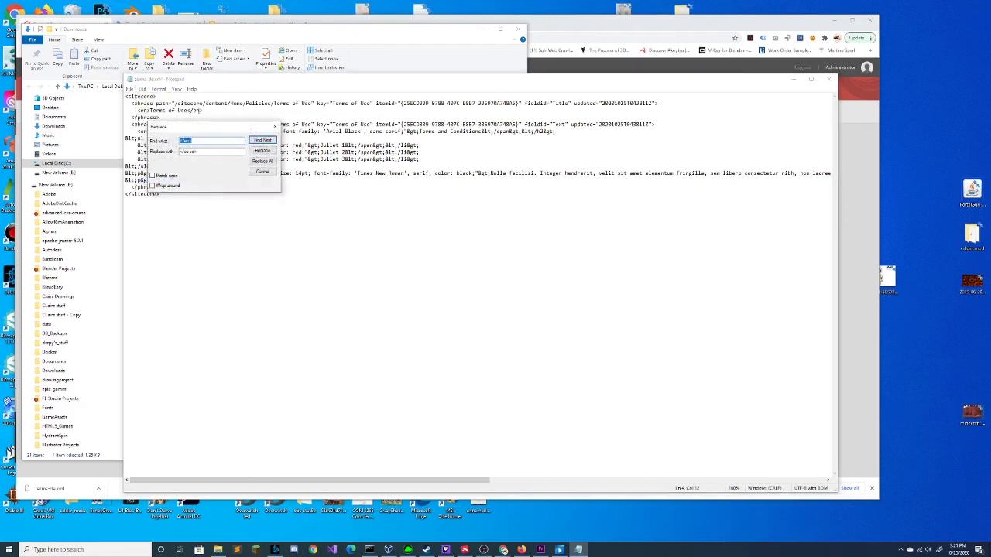
left_click(184, 140)
left_click(184, 152)
key("Delete")
key("Delete")
key("Delete")
key("Delete")
type("da-dk")
left_click(264, 161)
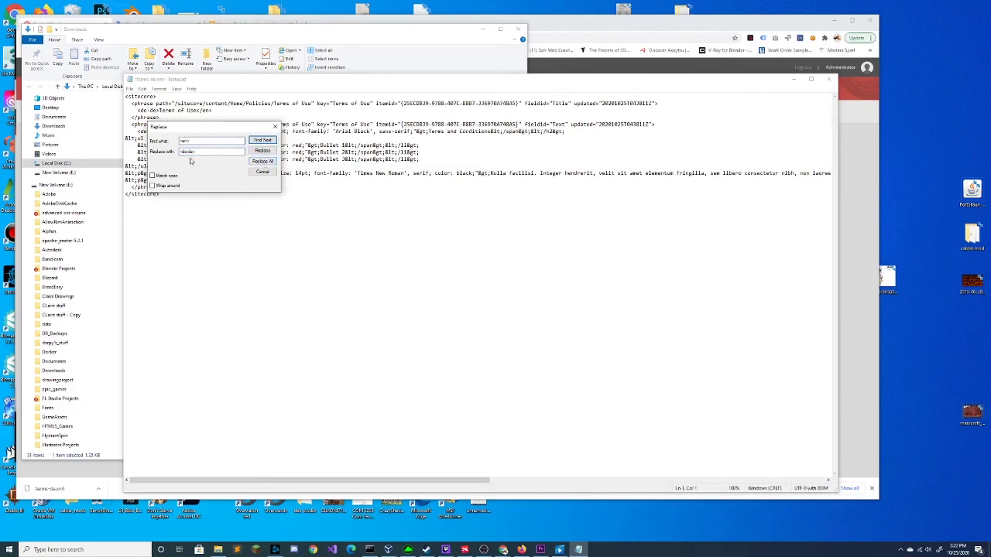
Step: Replace all closing </en> tags with </de-de> and close the Replace dialog
type("/")
left_click(183, 152)
type("/")
left_click(267, 161)
left_click(262, 171)
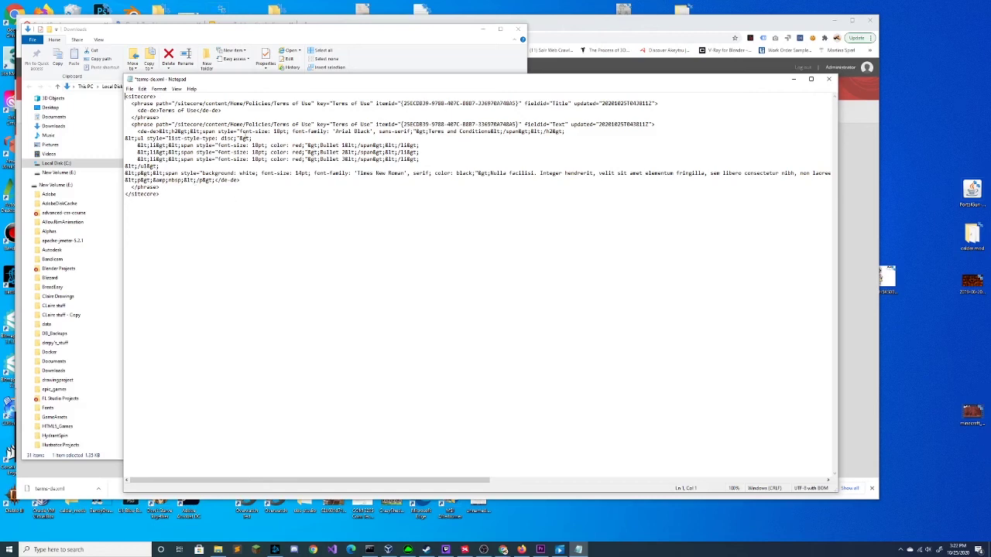
Step: Copy the Title phrase text "Terms of Use" into Google Translate and translate it into German
left_click_drag(158, 111, 196, 111)
right_click(196, 111)
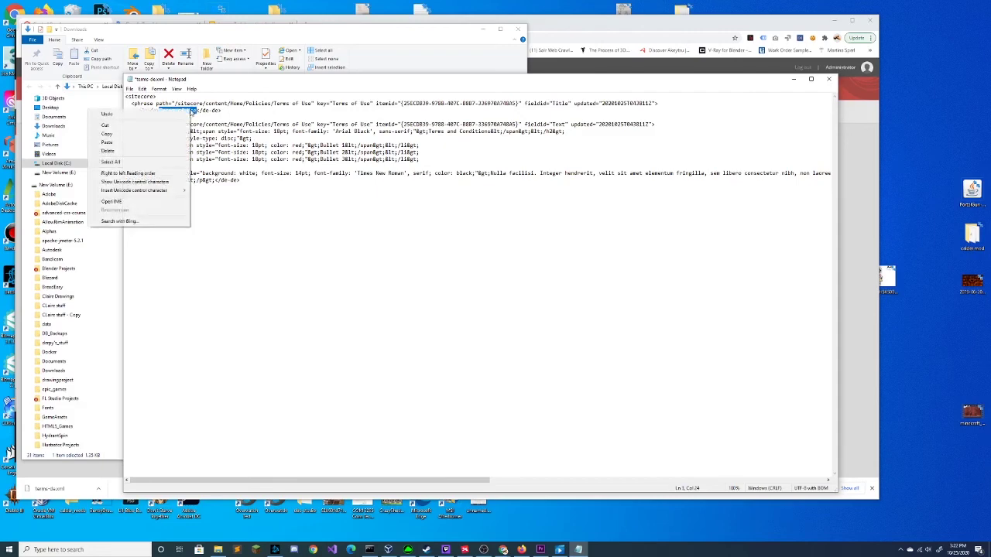
left_click(140, 133)
left_click(574, 24)
left_click(147, 24)
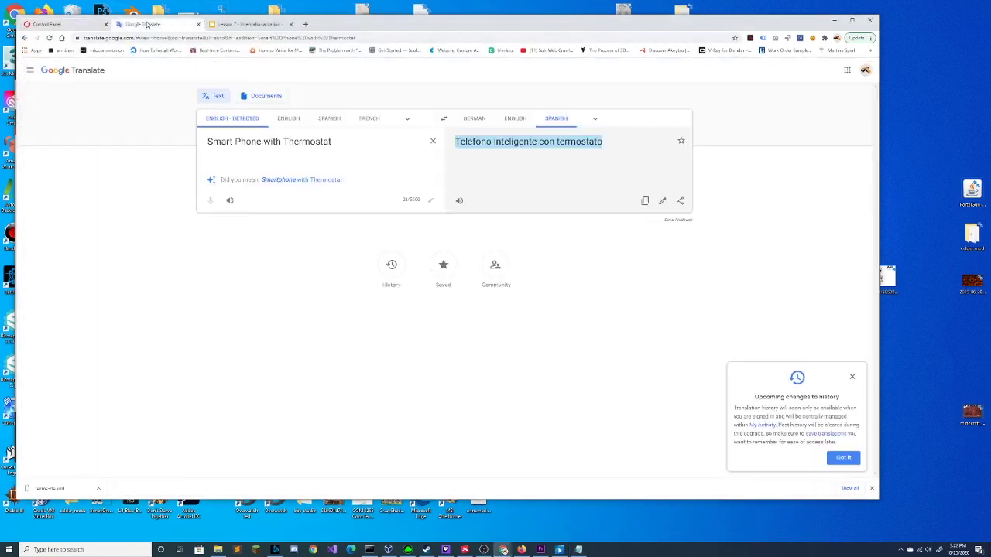
left_click_drag(340, 146, 142, 140)
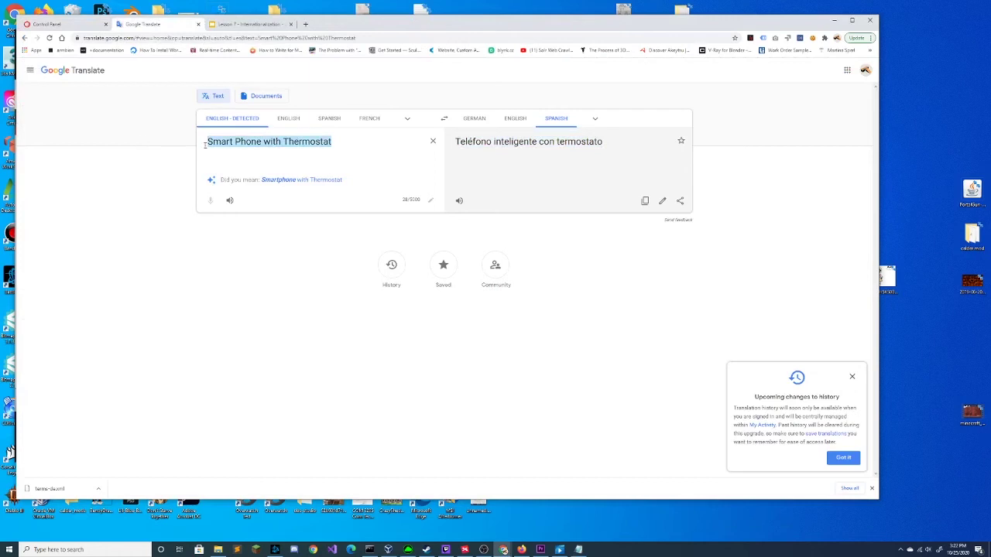
key("ctrl+v")
left_click(474, 118)
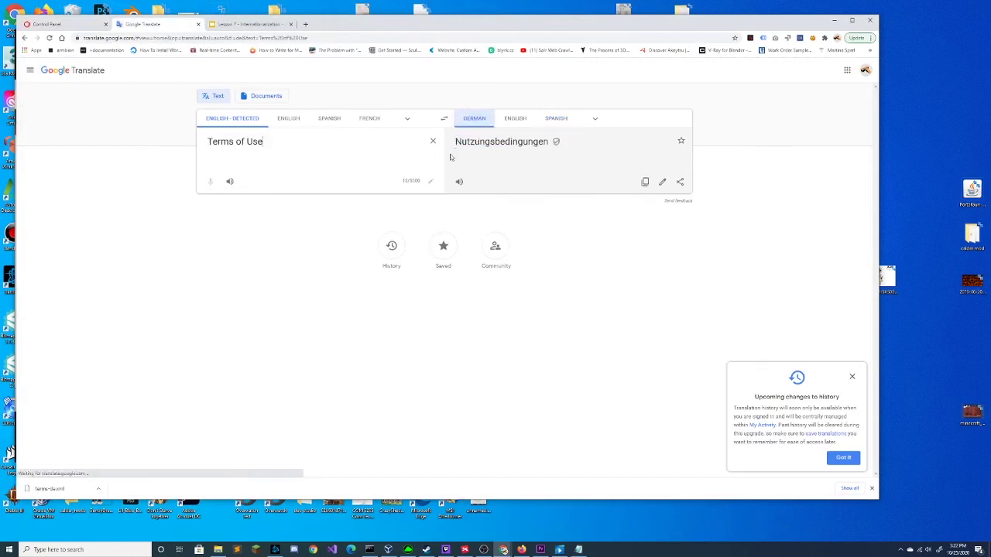
Step: Replace the Title phrase text in the Notepad file with the German translation "Nutzungsbedingungen"
left_click_drag(546, 148, 456, 145)
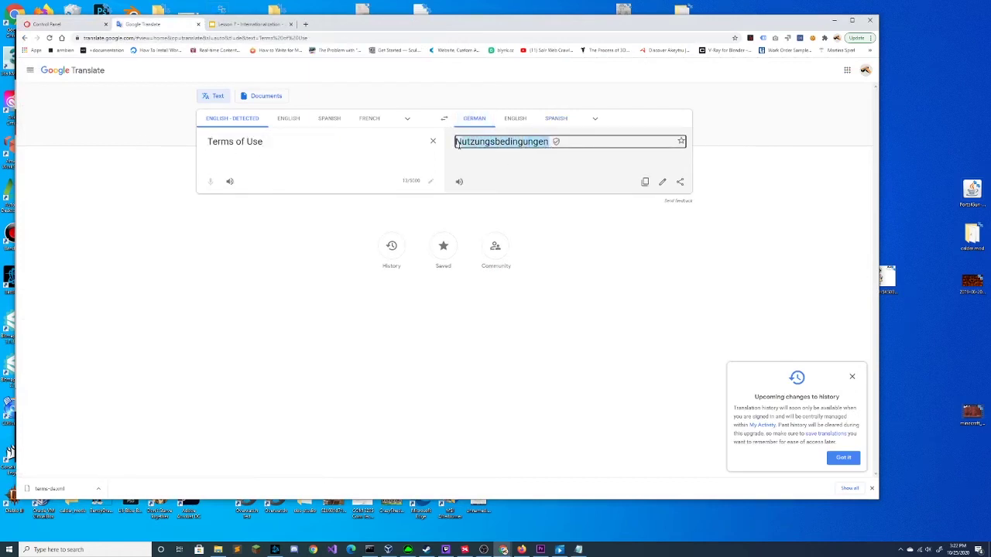
right_click(456, 145)
left_click(474, 151)
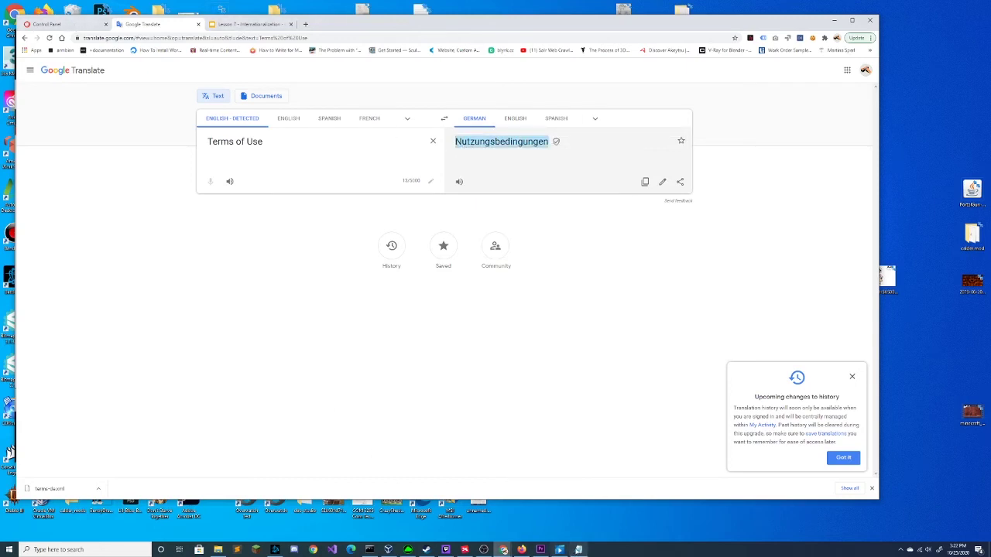
left_click(577, 550)
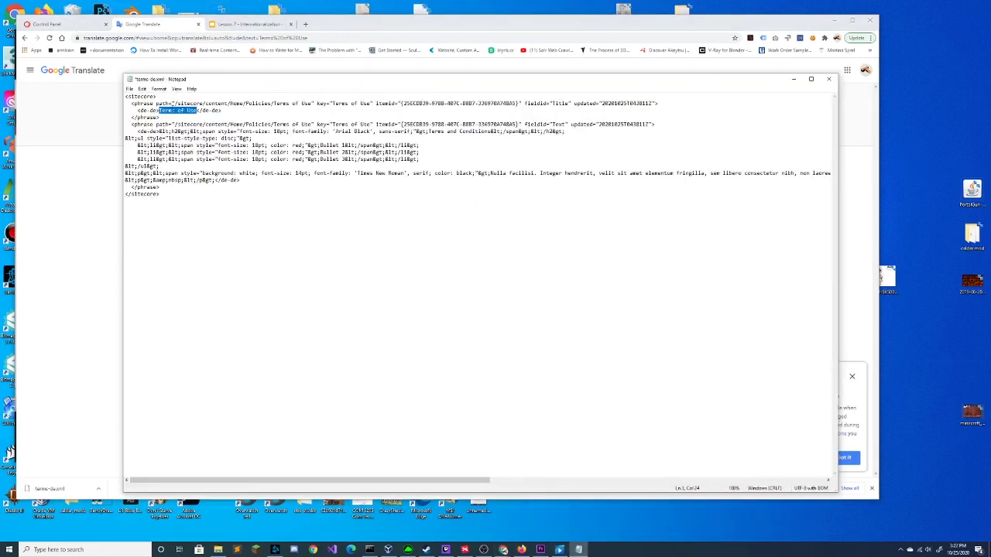
key("ctrl+v")
Step: Copy the heading "Terms and Conditions" from the Text phrase into Google Translate and translate it into German
left_click(369, 125)
left_click_drag(428, 131, 490, 132)
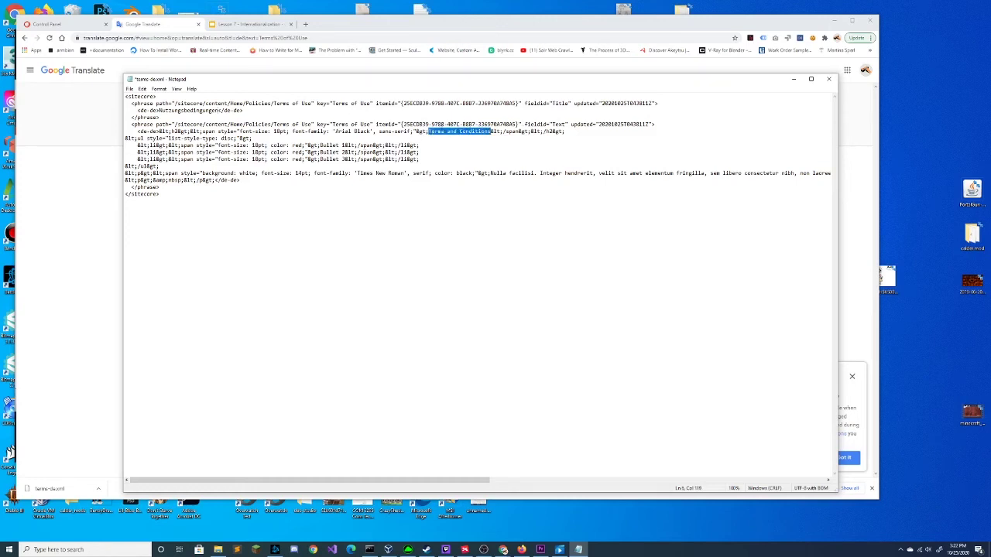
right_click(338, 130)
left_click(364, 159)
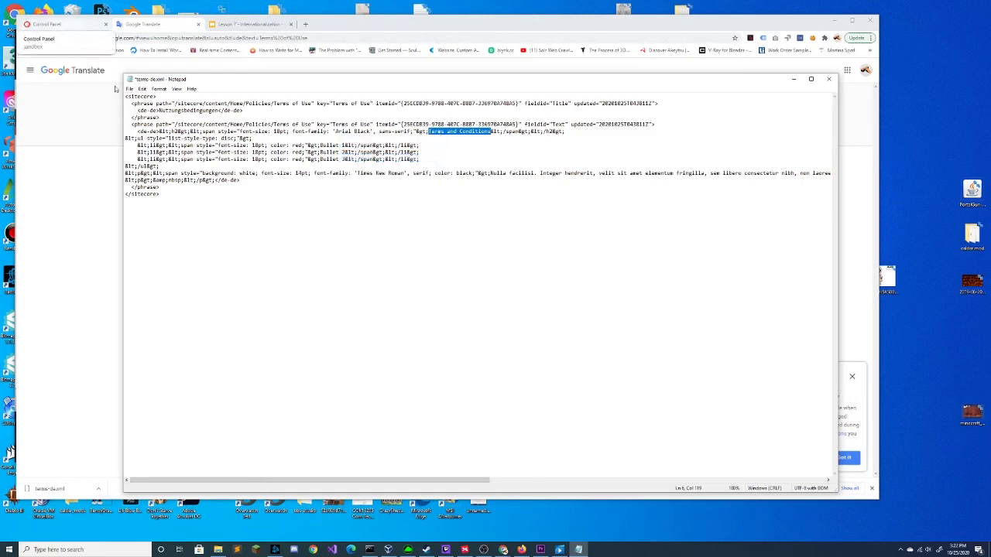
left_click(133, 28)
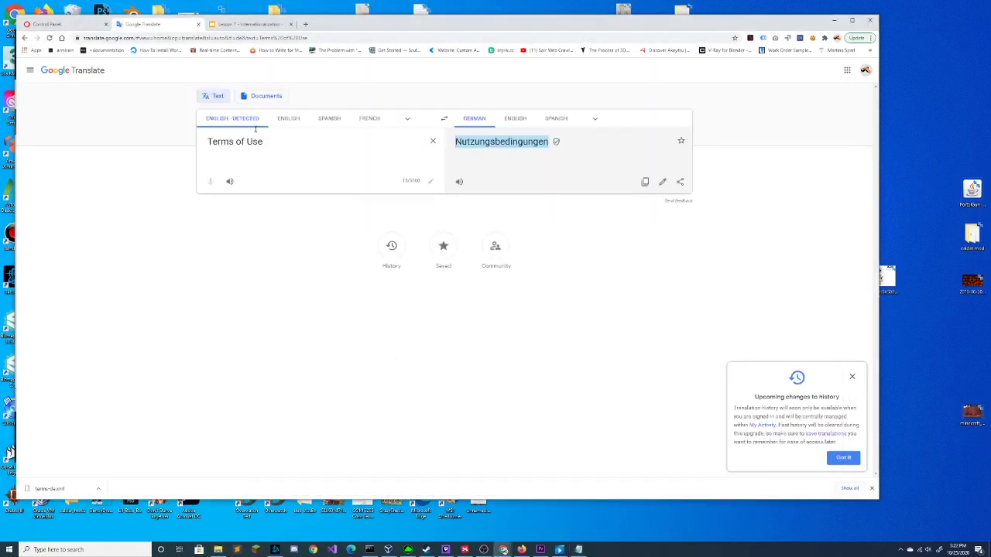
key("ctrl+a")
key("ctrl+v")
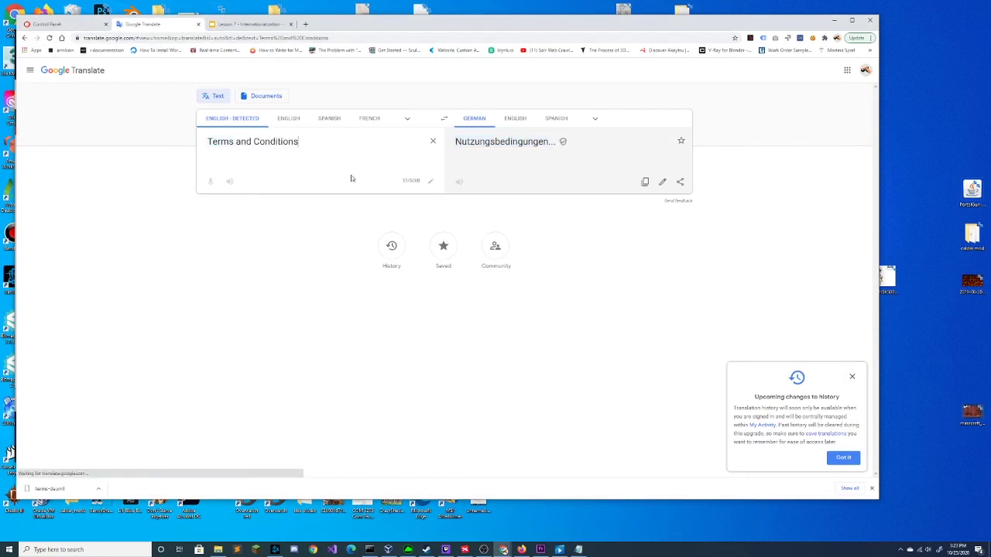
Step: Replace the heading "Terms and Conditions" in the XML's Text phrase with the copied German translation "Geschäftsbedingungen" in Notepad
left_click_drag(552, 150, 450, 144)
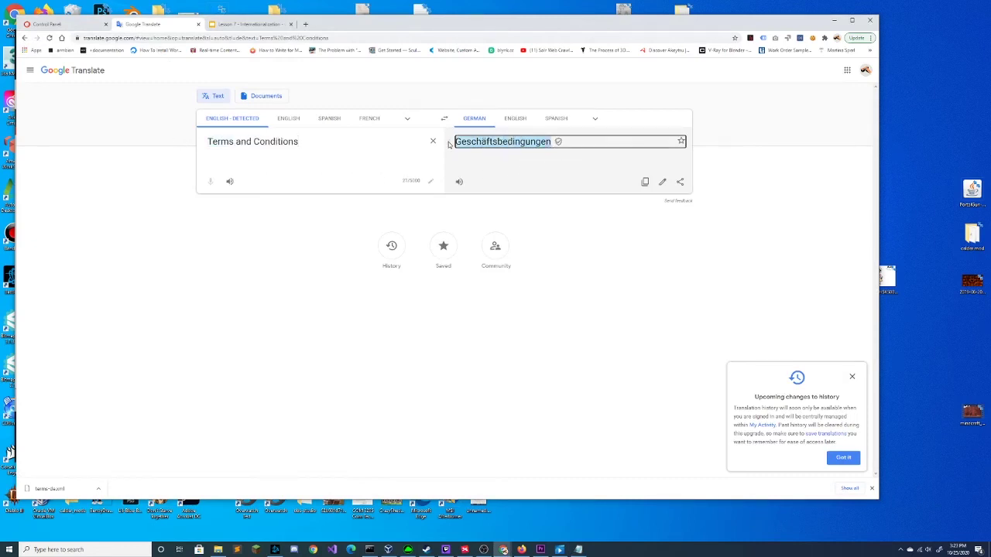
right_click(468, 149)
left_click(472, 147)
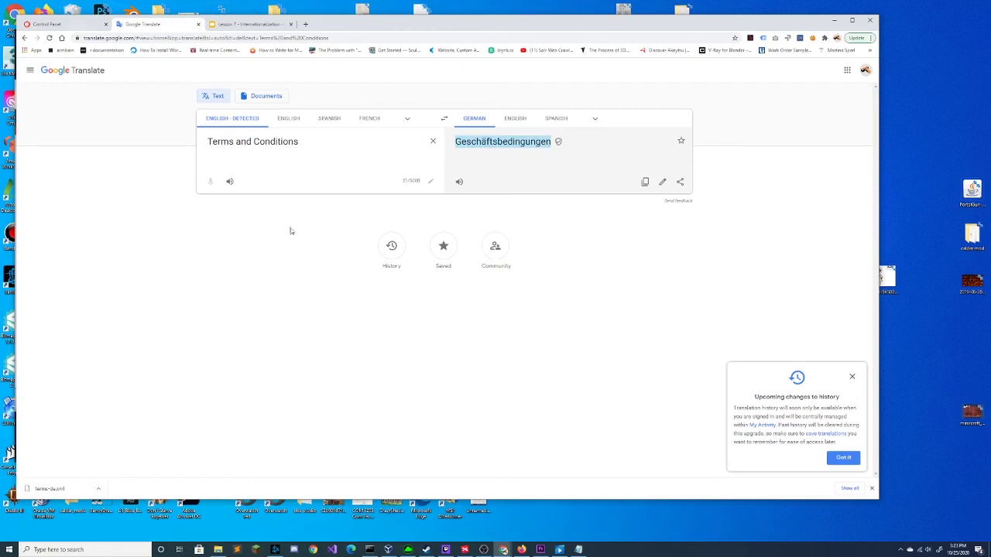
left_click(577, 550)
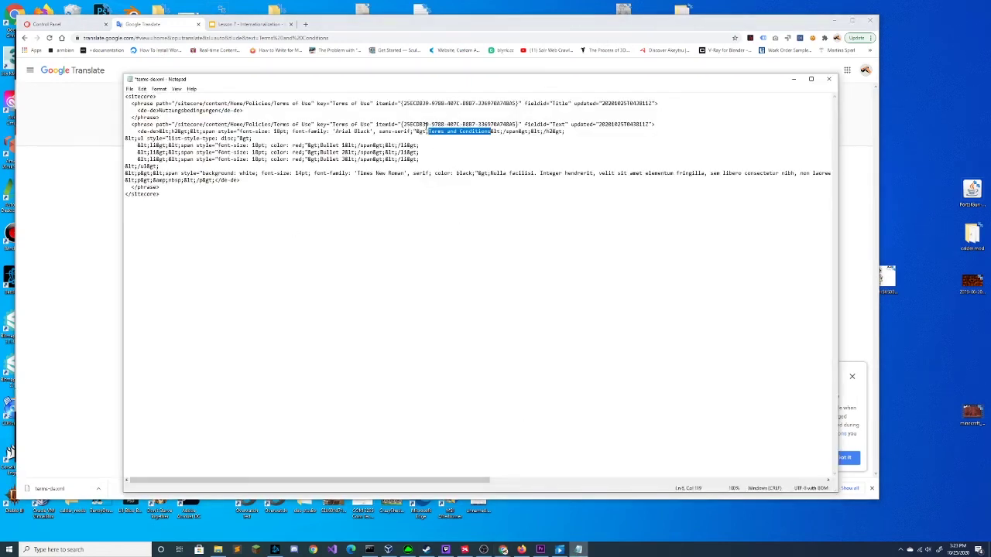
left_click(490, 131)
key("BackSpace")
key("BackSpace")
key("BackSpace")
key("BackSpace")
key("BackSpace")
key("BackSpace")
key("BackSpace")
key("BackSpace")
key("BackSpace")
key("BackSpace")
key("BackSpace")
key("BackSpace")
key("BackSpace")
key("BackSpace")
key("BackSpace")
key("BackSpace")
key("BackSpace")
key("BackSpace")
key("BackSpace")
key("BackSpace")
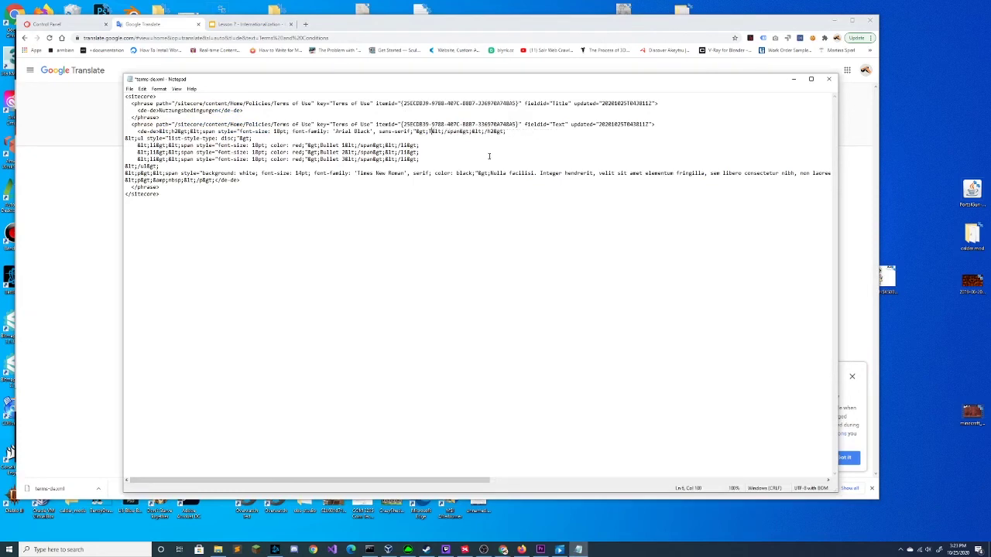
key("ctrl+v")
Step: Save the translated terms-de.xml file and close Notepad
left_click(130, 89)
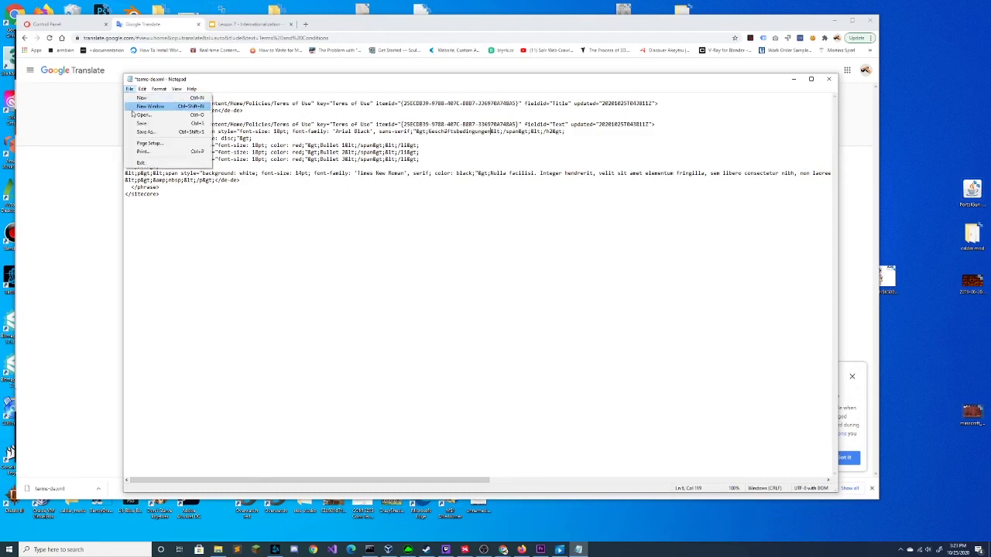
left_click(139, 123)
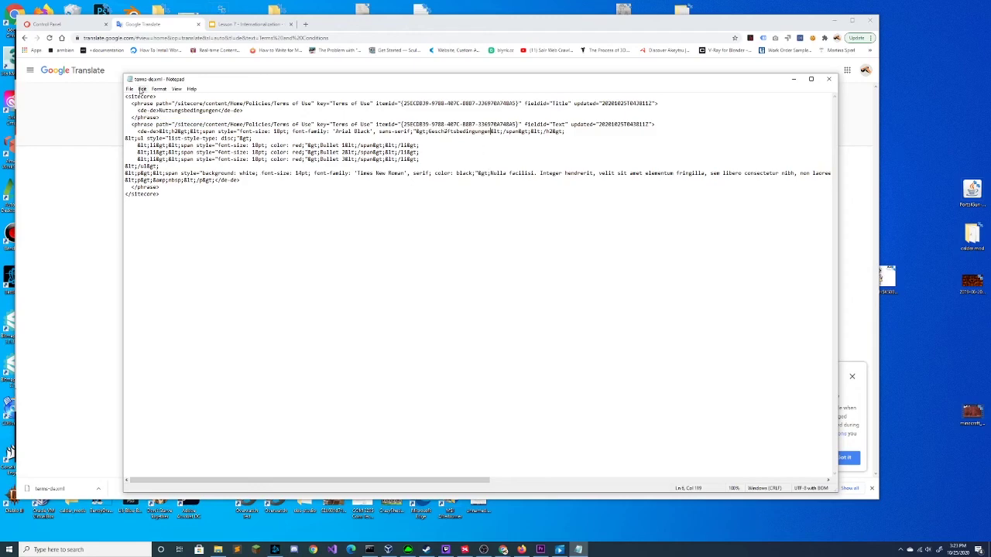
left_click(130, 89)
left_click(147, 123)
left_click(828, 78)
Step: Back in the Sitecore Control Panel, close the finished export, start a language import and browse to the temp folder for the language file
left_click(81, 25)
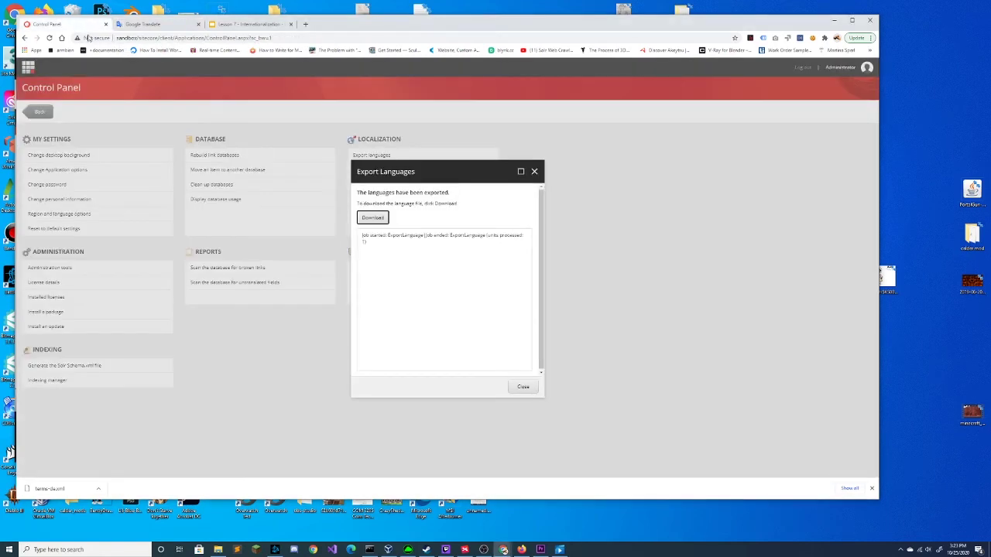
left_click(522, 387)
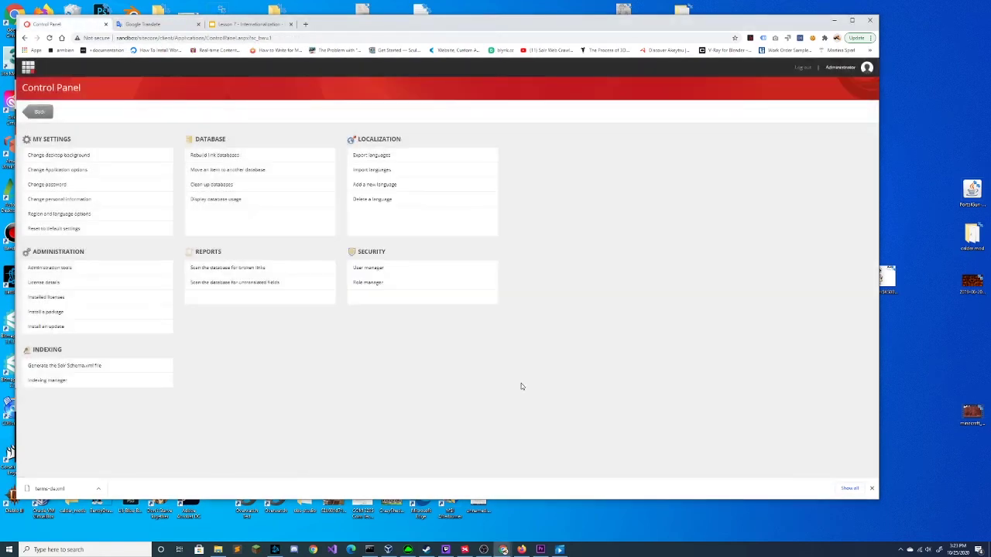
left_click(372, 171)
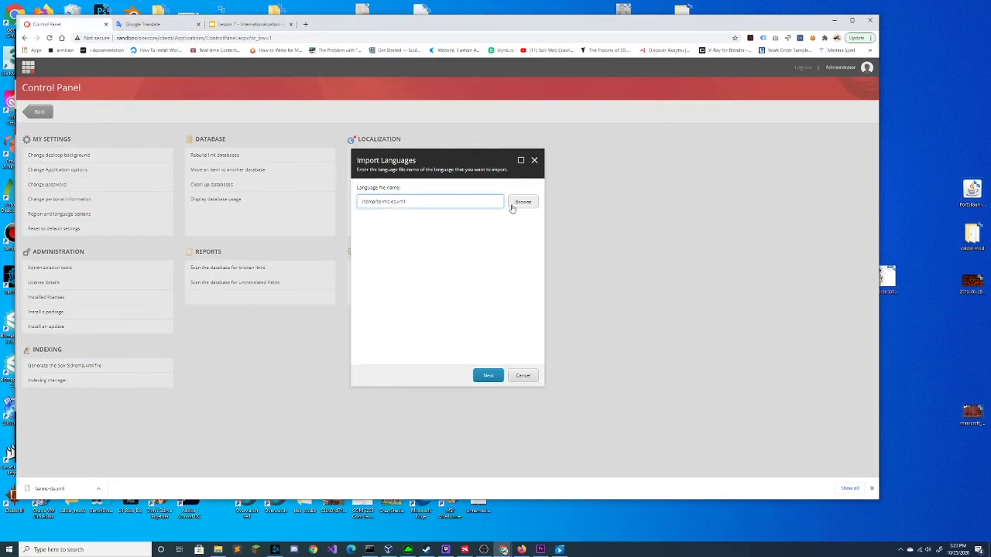
left_click(523, 203)
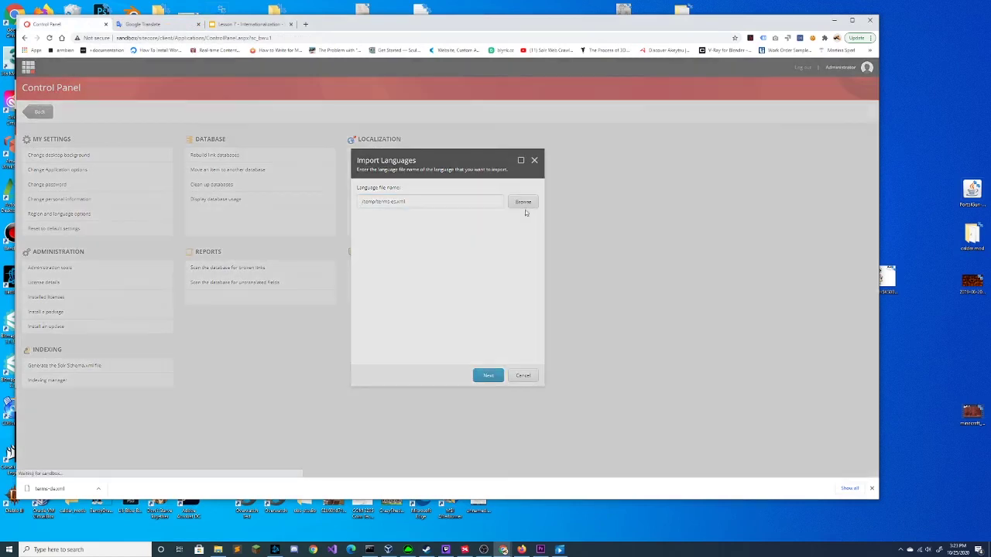
left_click(383, 310)
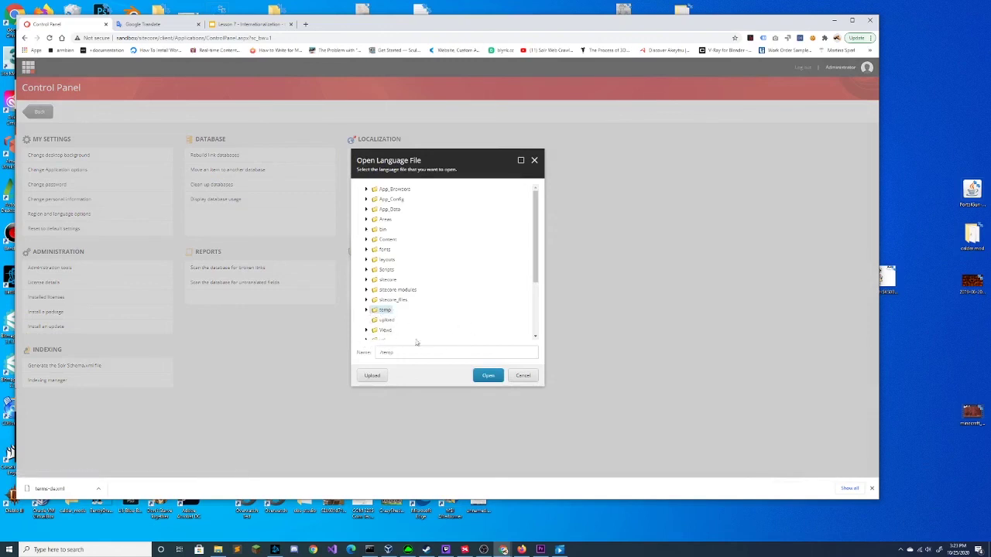
Step: Upload terms-de.xml from the Downloads folder into the temp folder without overwriting existing files
left_click(372, 376)
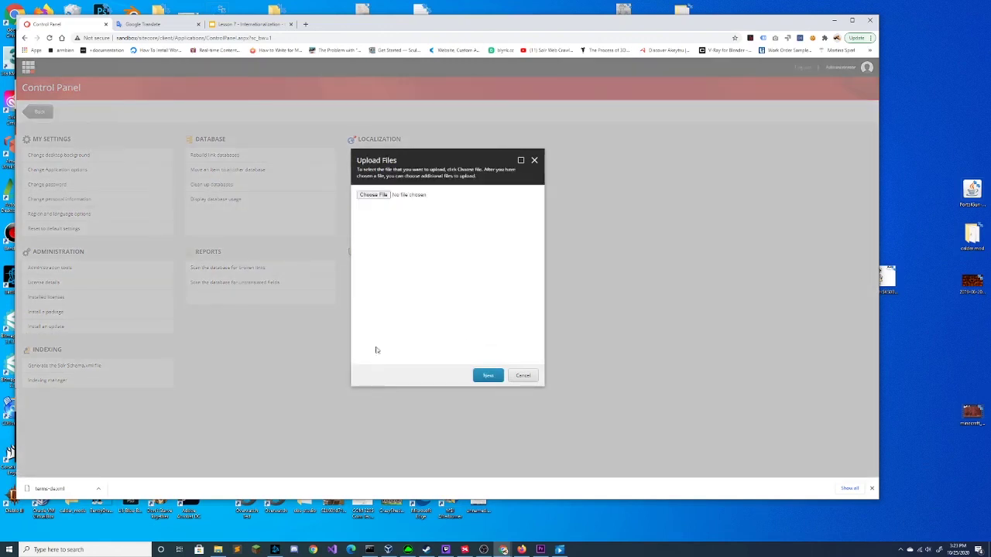
left_click(373, 194)
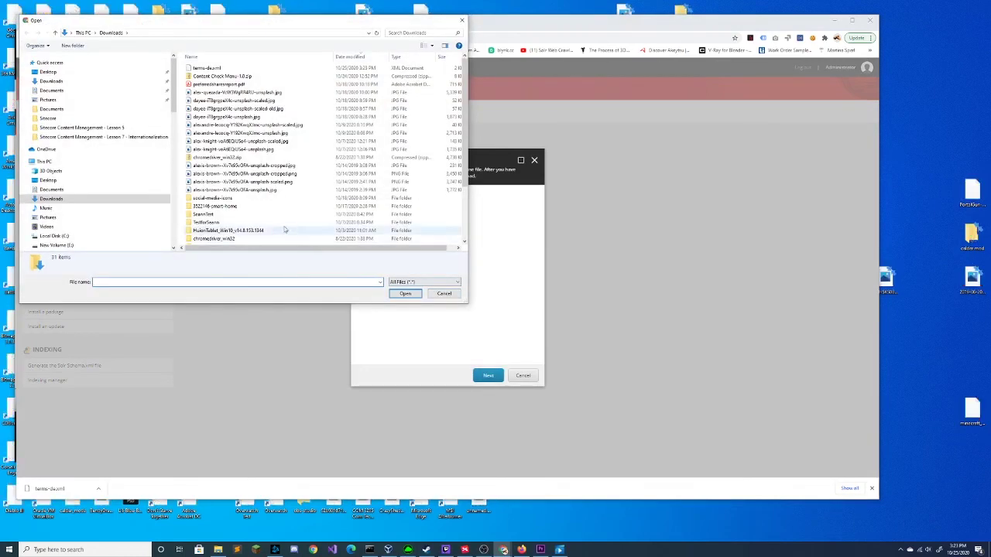
left_click(207, 68)
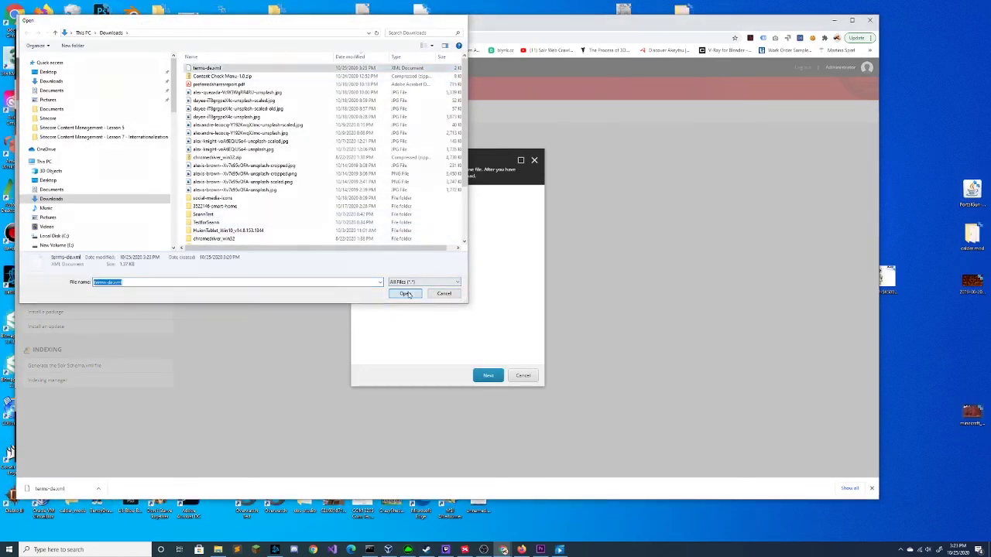
left_click(405, 293)
left_click(488, 375)
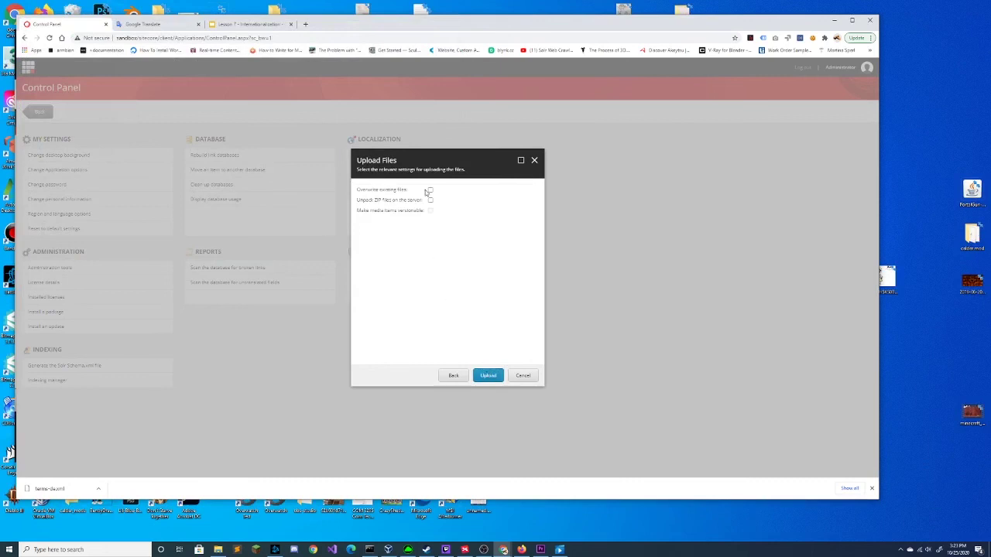
left_click(489, 376)
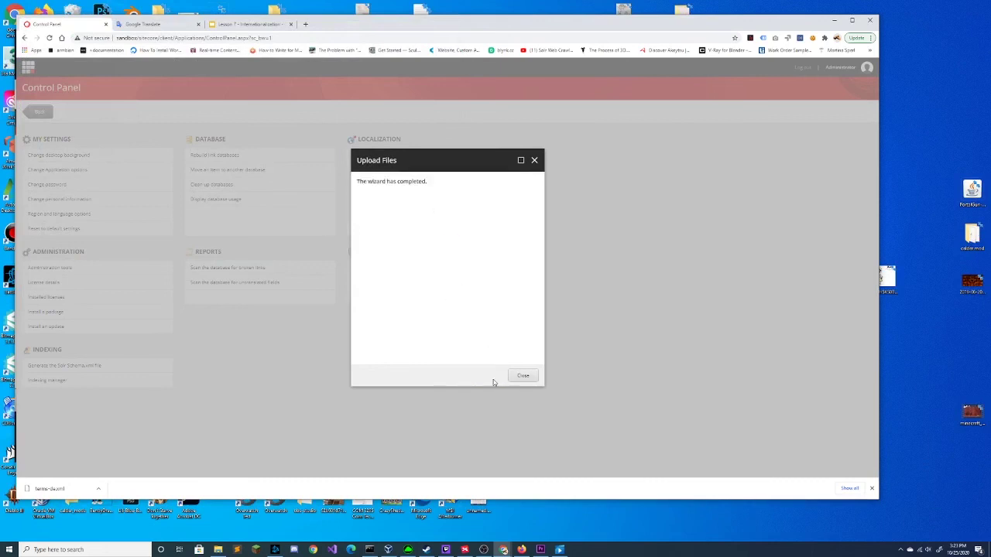
left_click(523, 376)
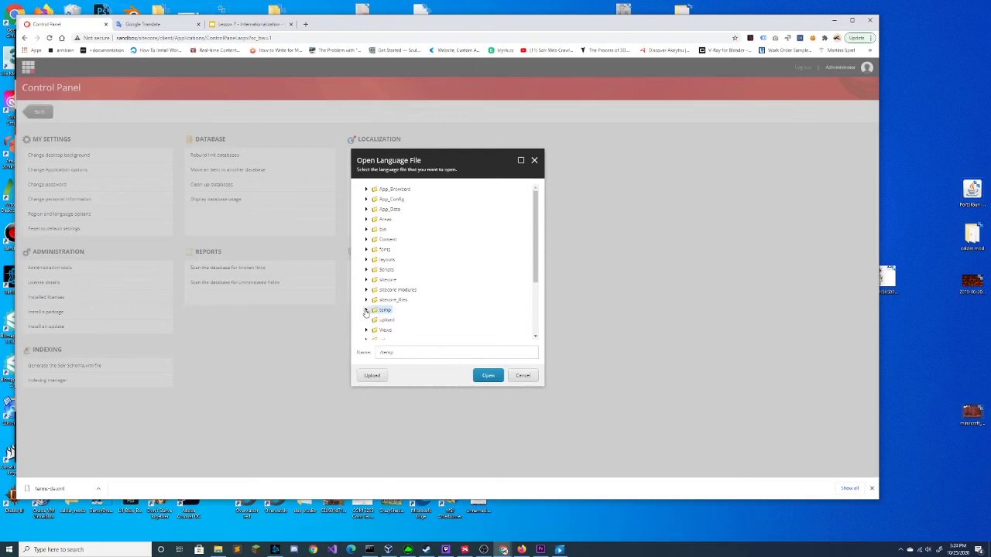
Step: Choose the uploaded terms-de_001.xml in the temp folder as the language file for the import
scroll(437, 312, "down", 5)
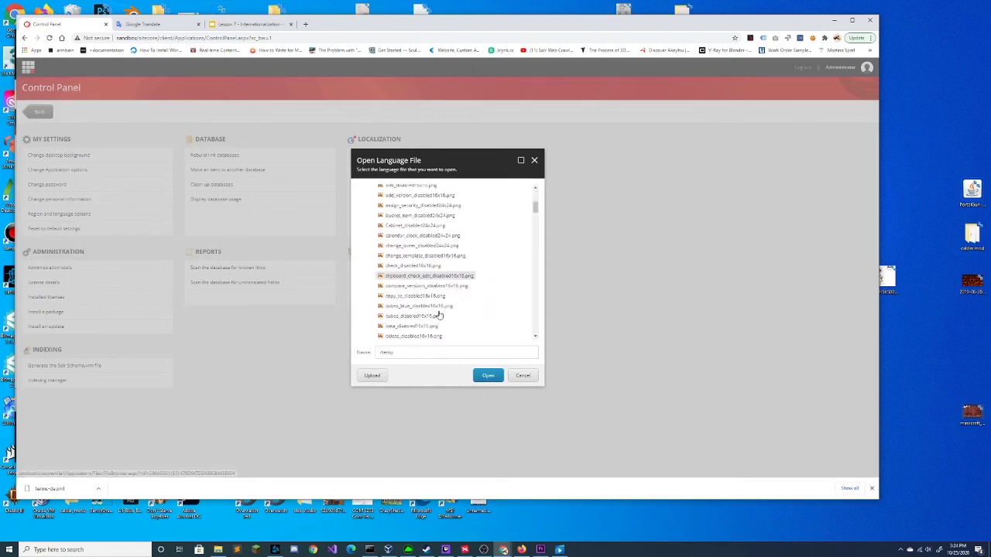
scroll(439, 316, "down", 10)
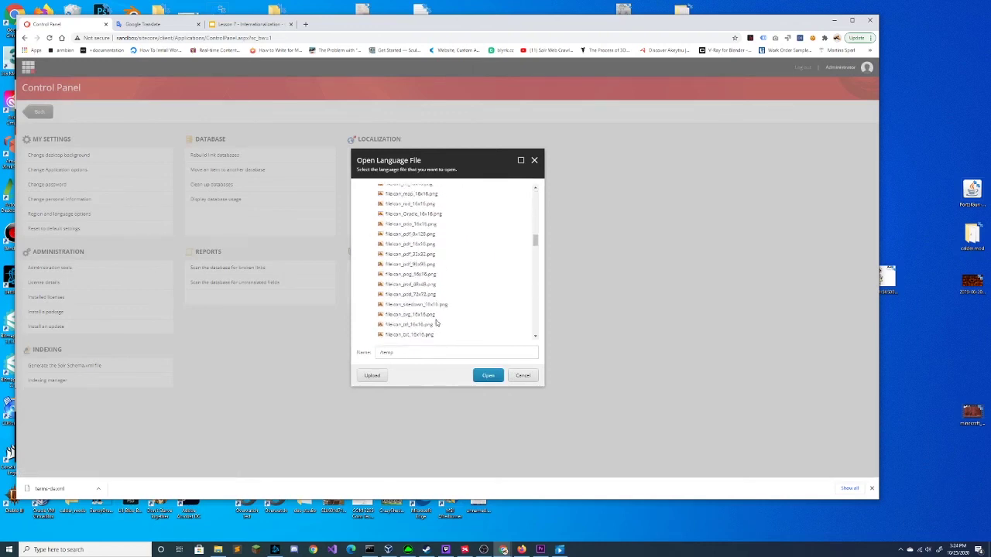
scroll(432, 335, "down", 8)
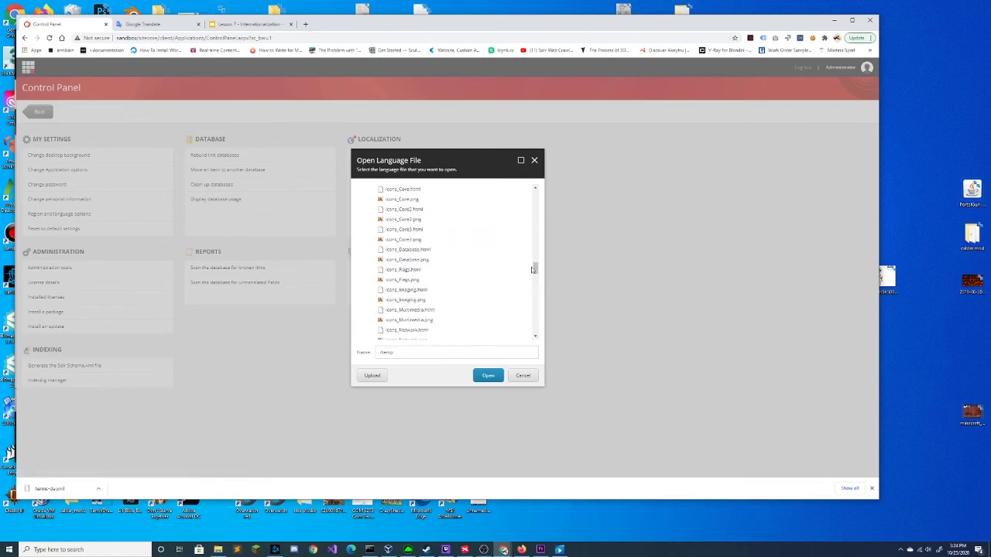
left_click_drag(535, 271, 535, 317)
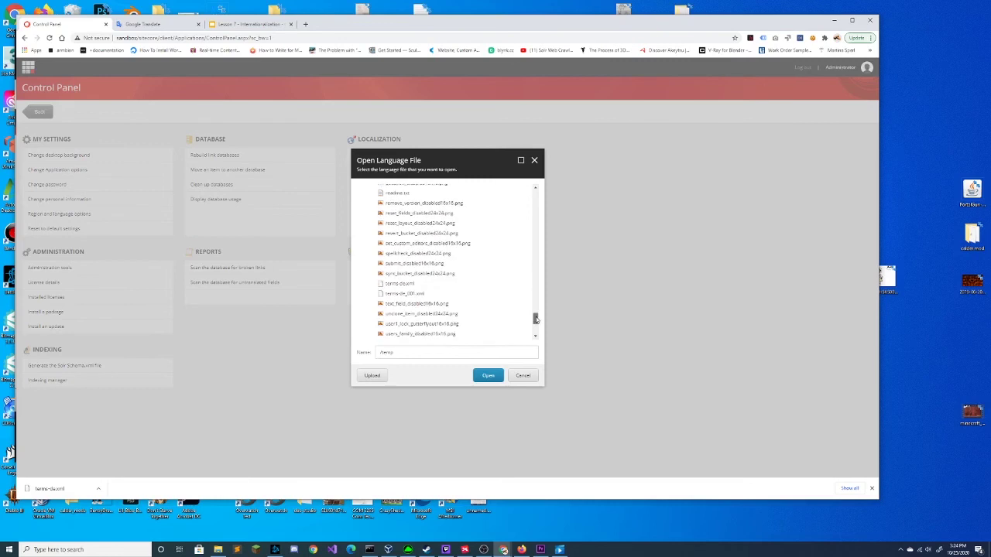
left_click(402, 284)
left_click(396, 294)
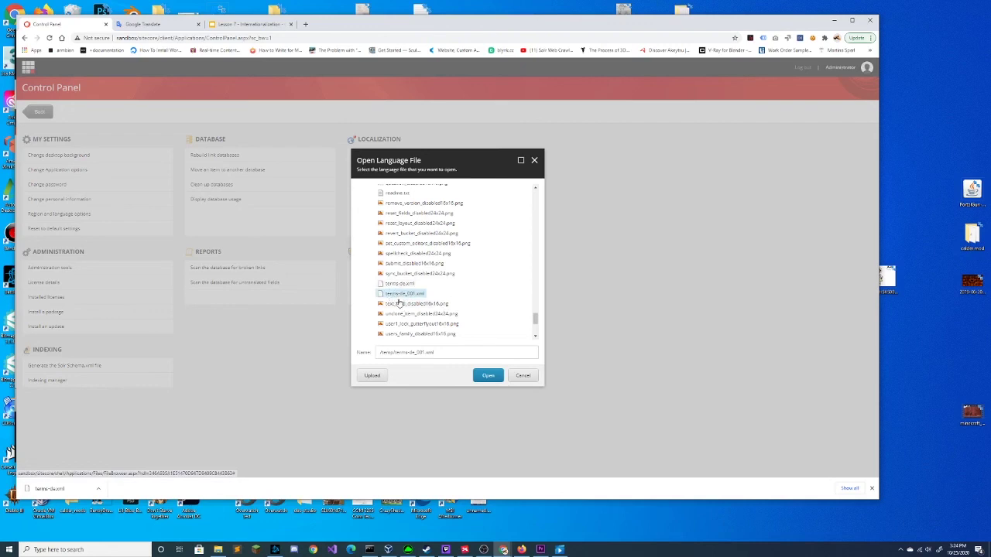
left_click(488, 376)
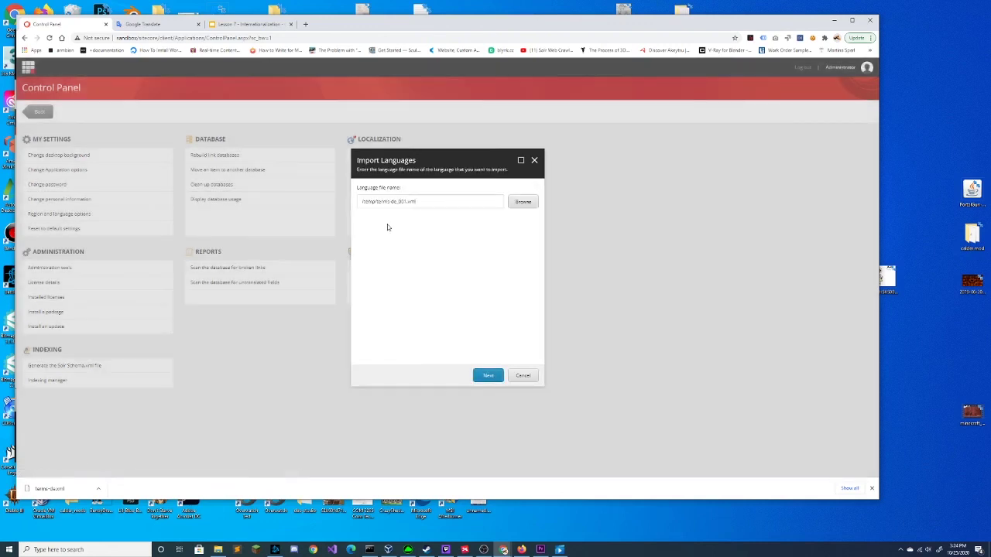
Step: Import the German (Germany) language from the file after changing the default database, and close the import wizard
left_click(490, 374)
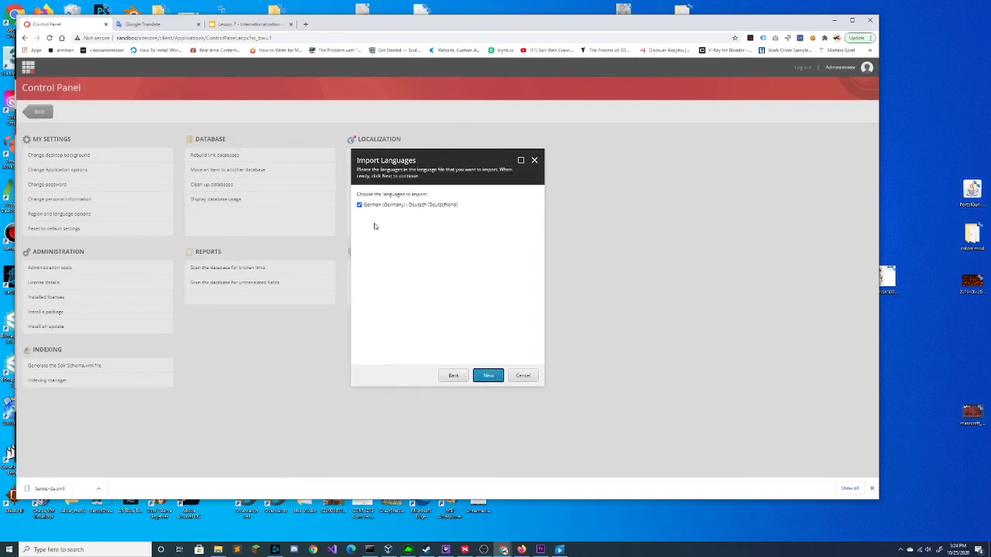
left_click(486, 376)
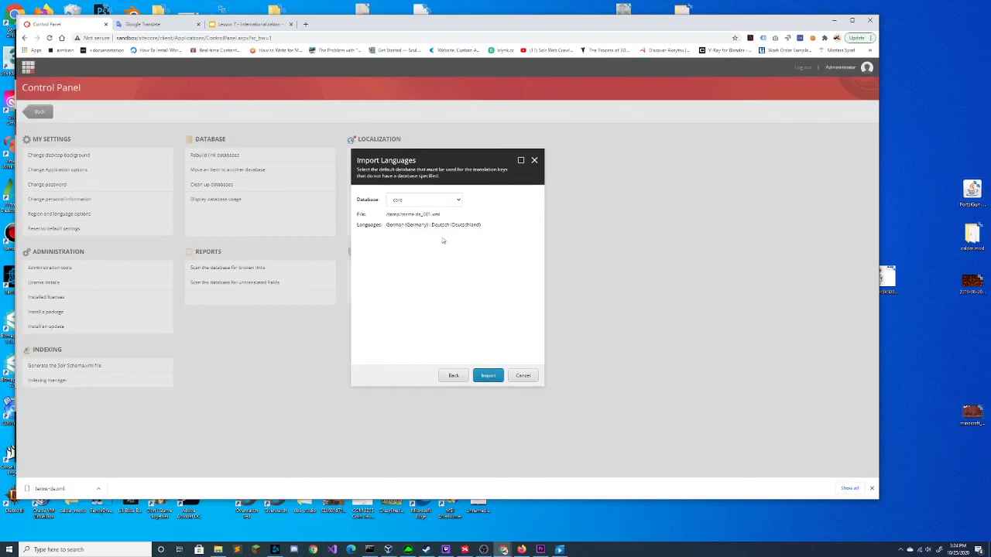
left_click(459, 200)
left_click(409, 218)
left_click(495, 375)
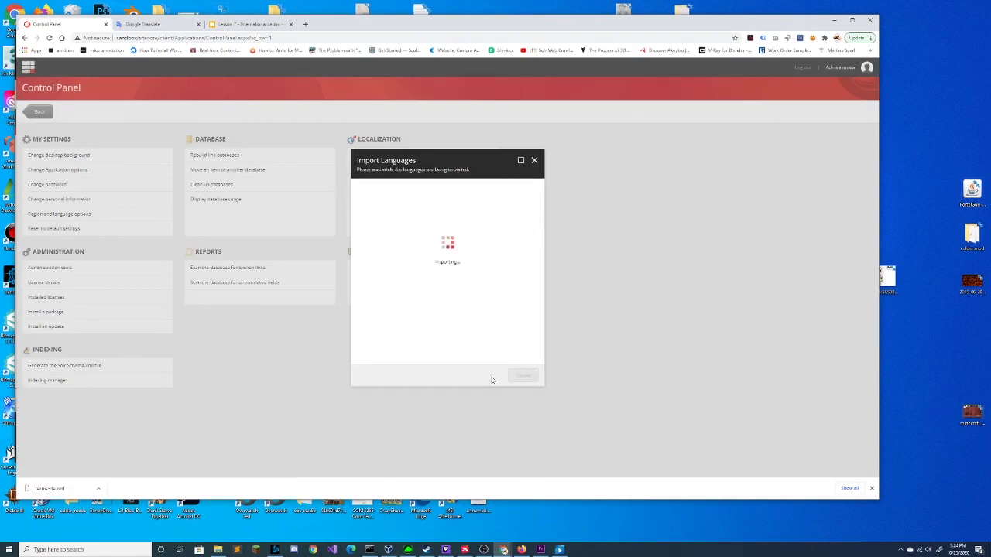
left_click(522, 377)
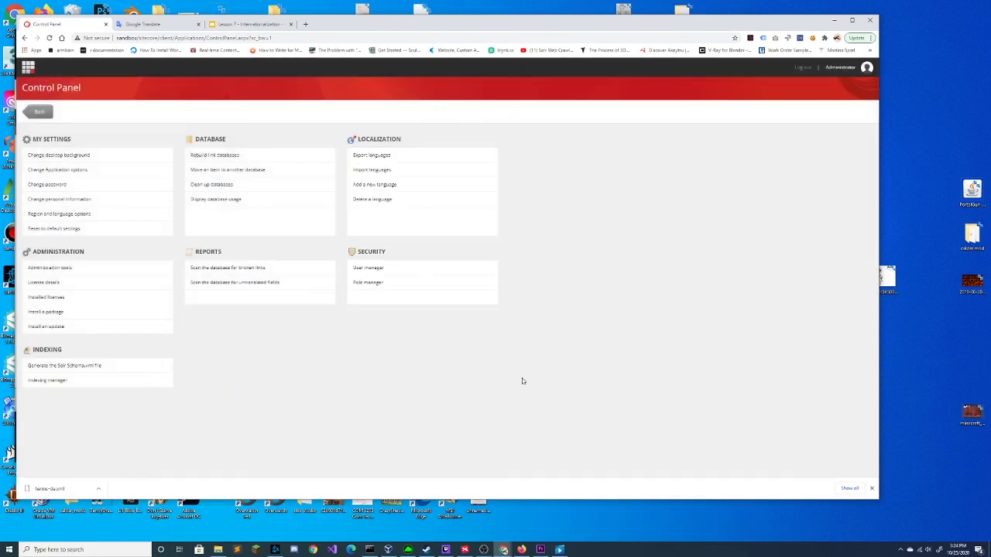
Step: Open the Terms of Use item under Home/Policies in the Content Editor
left_click(38, 113)
left_click(164, 175)
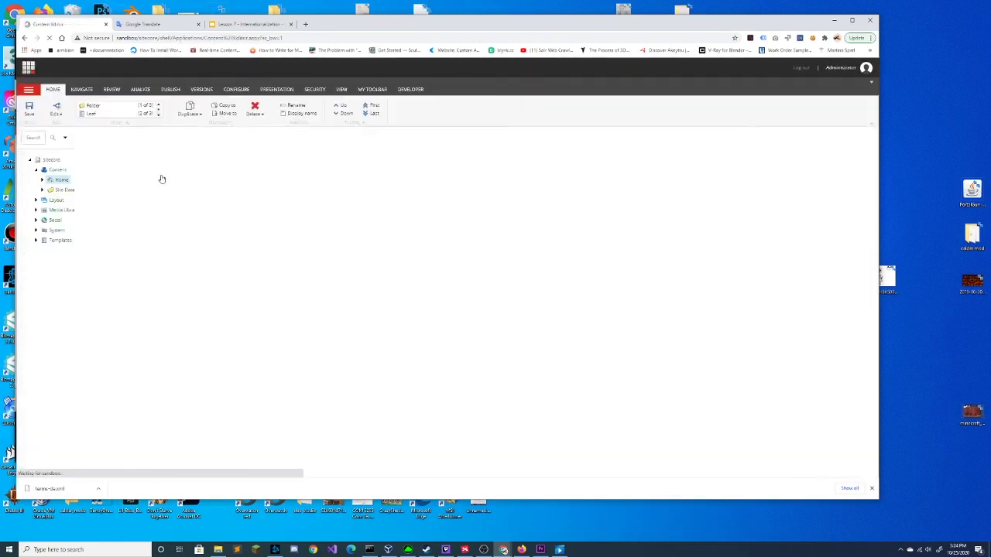
left_click(42, 179)
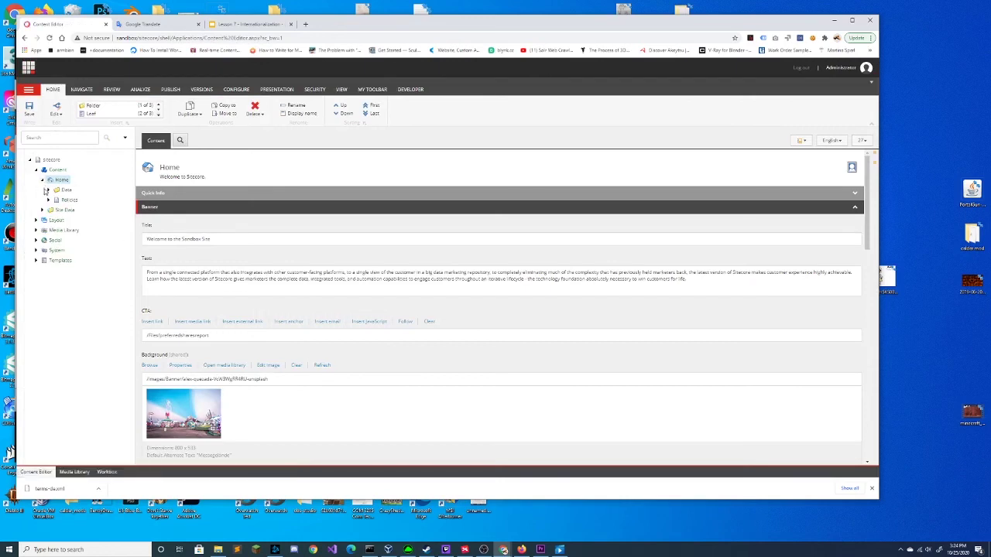
left_click(48, 199)
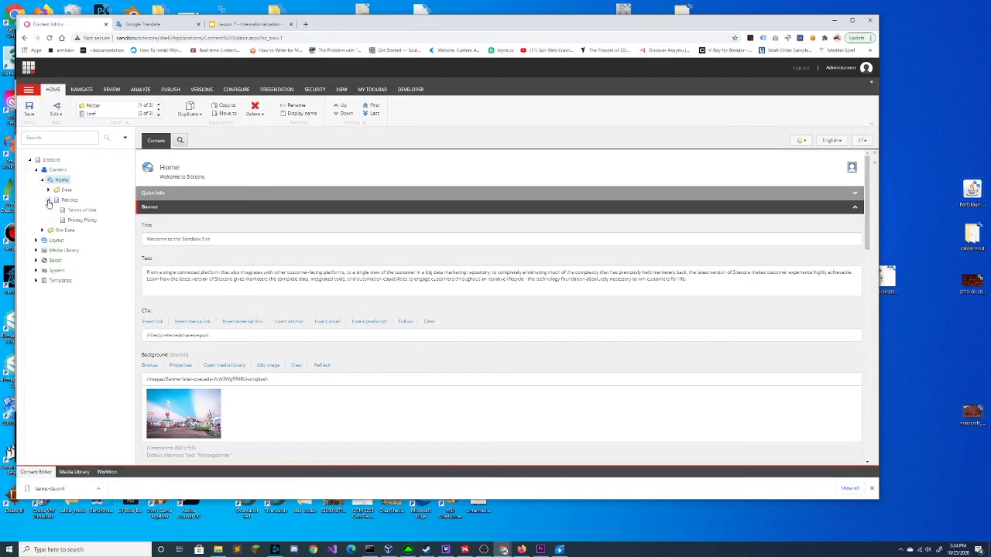
left_click(73, 209)
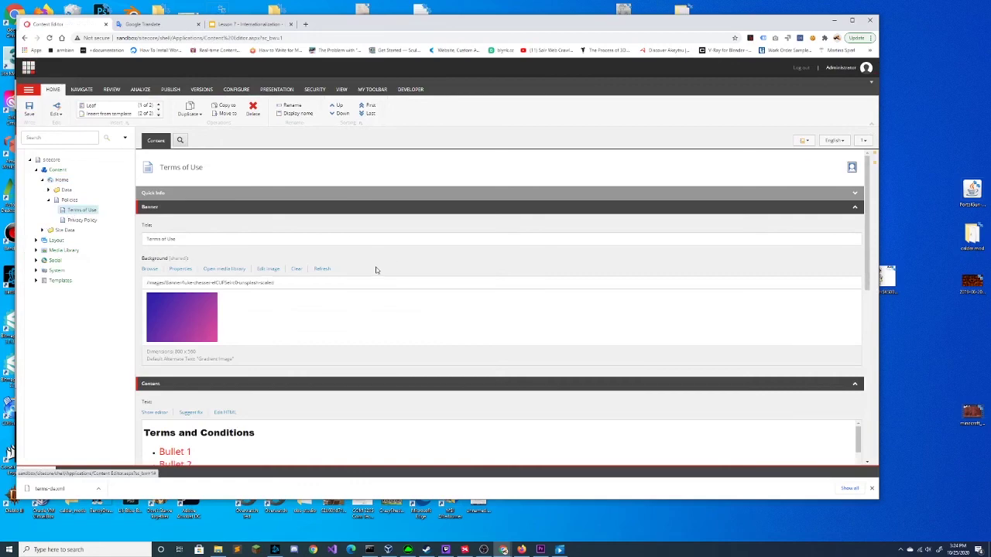
Step: Switch the Terms of Use item to its German (Germany) version and review the Title and Text fields
left_click(836, 141)
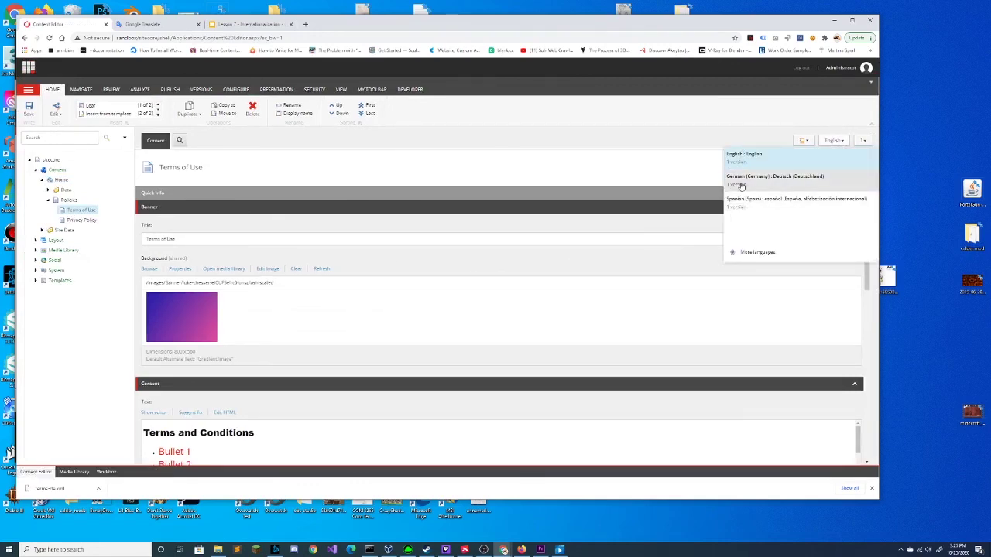
left_click(741, 184)
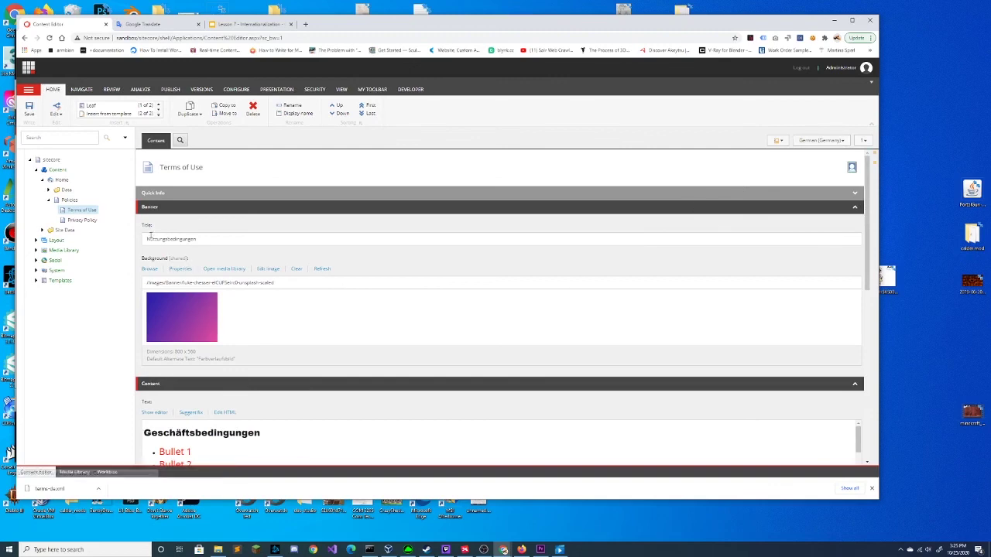
scroll(224, 266, "down", 3)
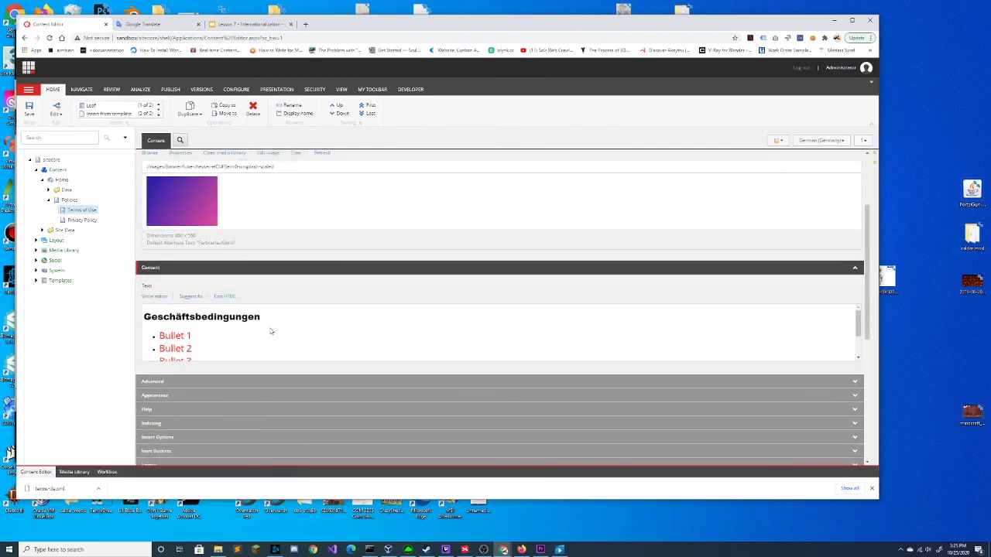
scroll(237, 325, "up", 3)
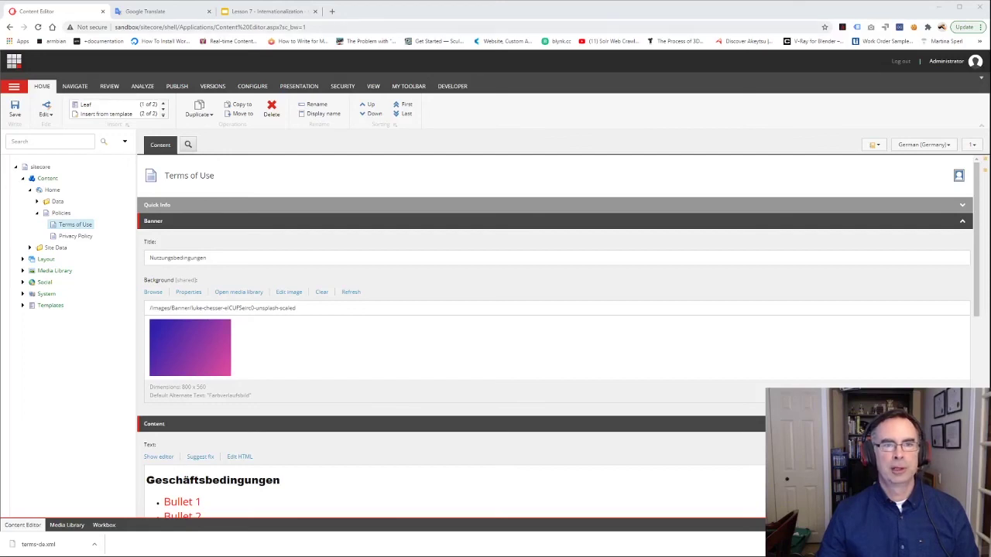
Step: Switch to the Lesson 7 - Internationalization presentation in Google Slides to view the "What we've learned" slide
left_click(267, 11)
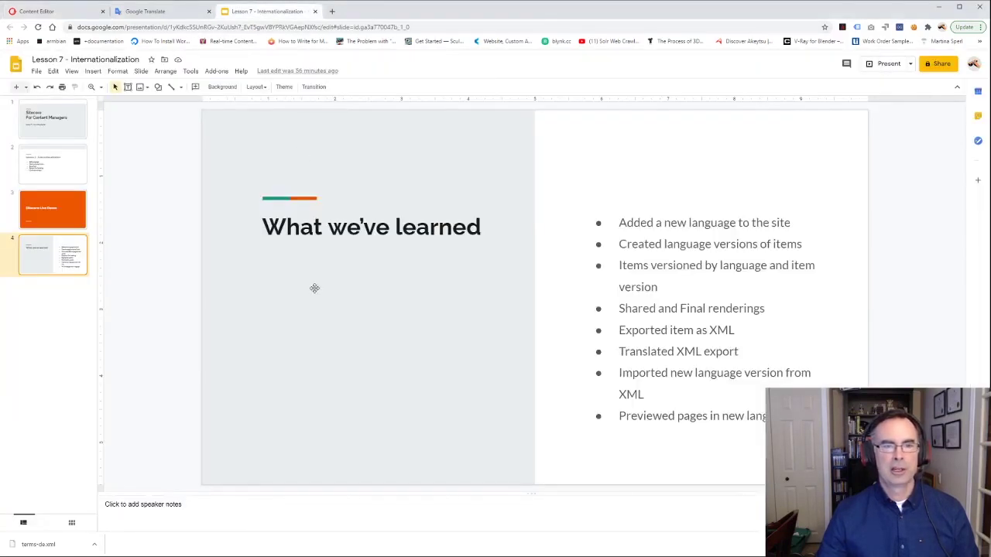